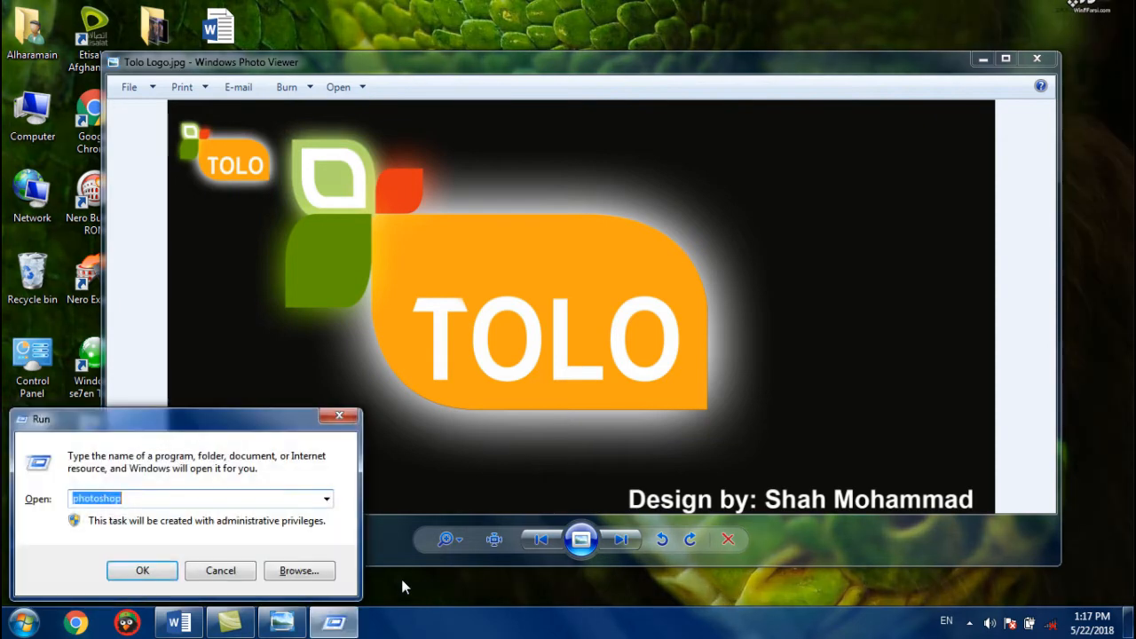
- Launch Photoshop from the Run dialog
{"action": "type", "text": "phot"}
{"action": "key", "text": "Down"}
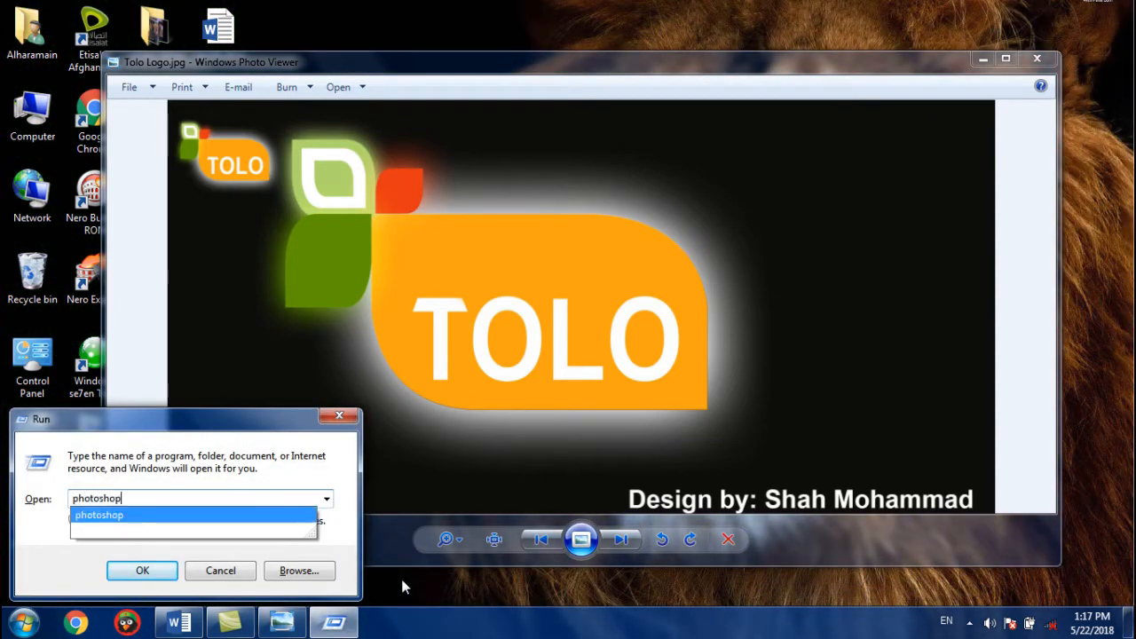
{"action": "key", "text": "Return"}
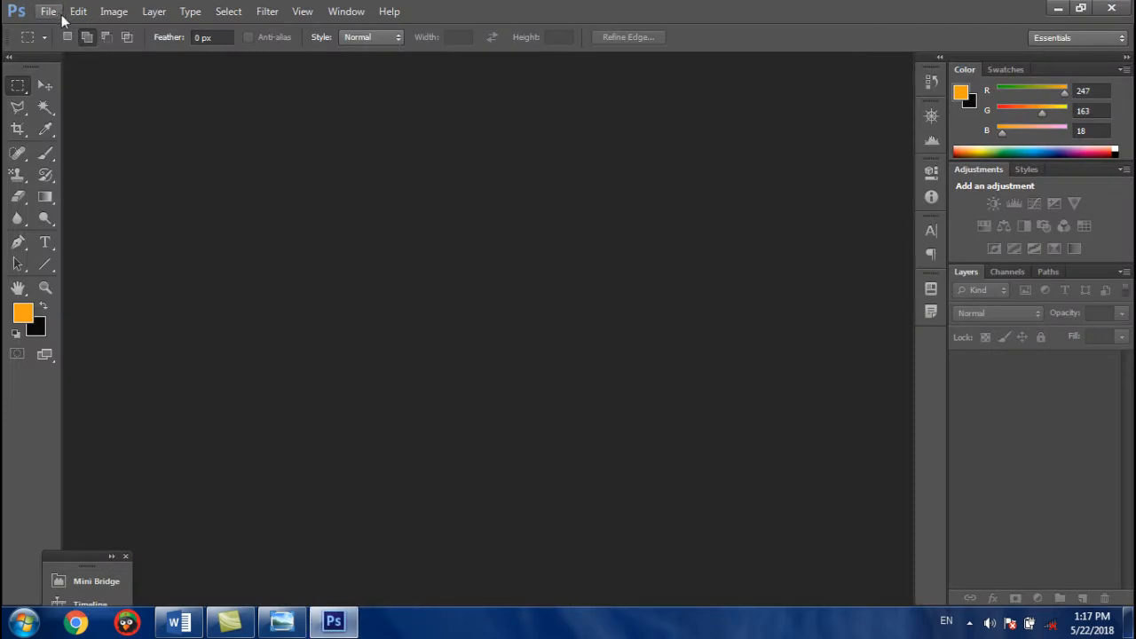
- Create a new document with the Custom preset, 2000 px wide, 1200 px high, at 100 pixels/inch
{"action": "left_click", "coordinate": [49, 11]}
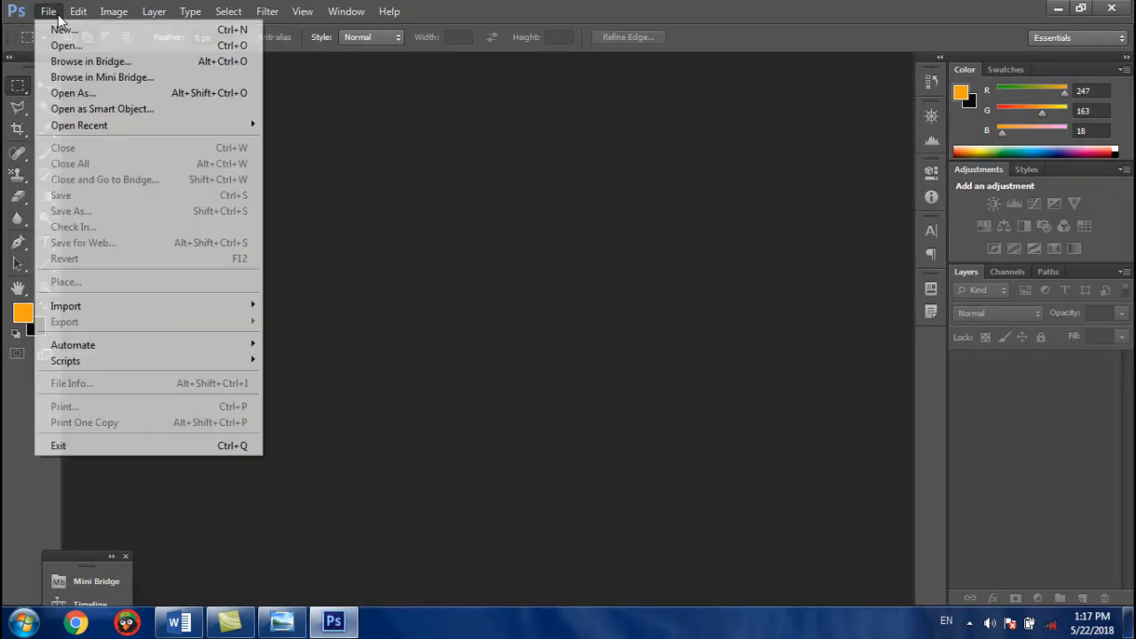
{"action": "left_click", "coordinate": [53, 27]}
{"action": "left_click", "coordinate": [431, 168]}
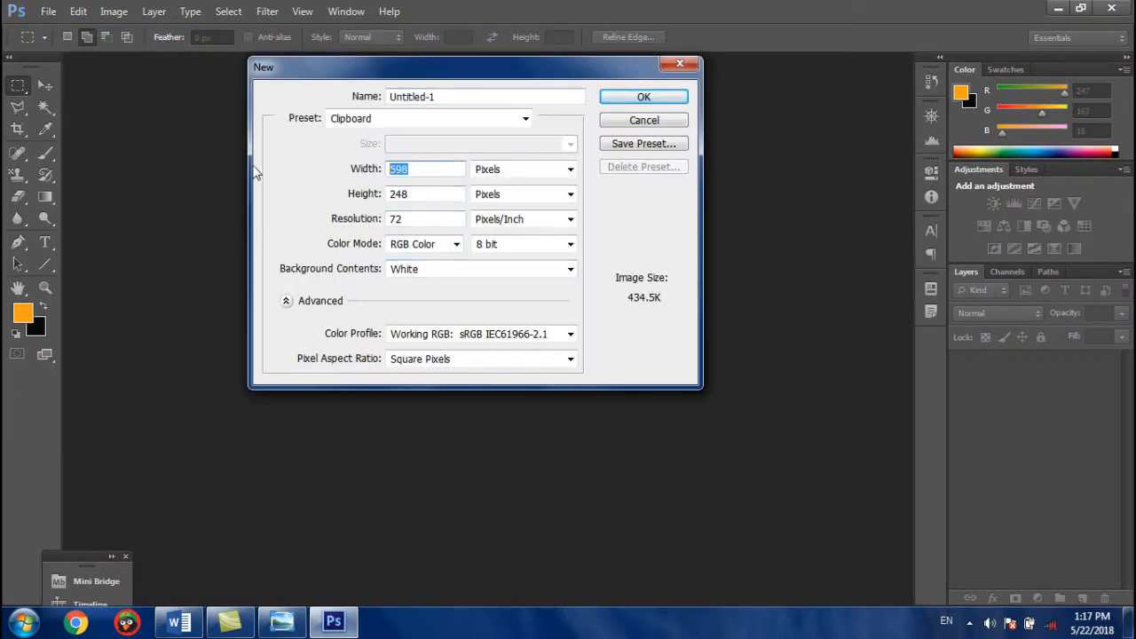
{"action": "left_click", "coordinate": [372, 118]}
{"action": "left_click", "coordinate": [363, 284]}
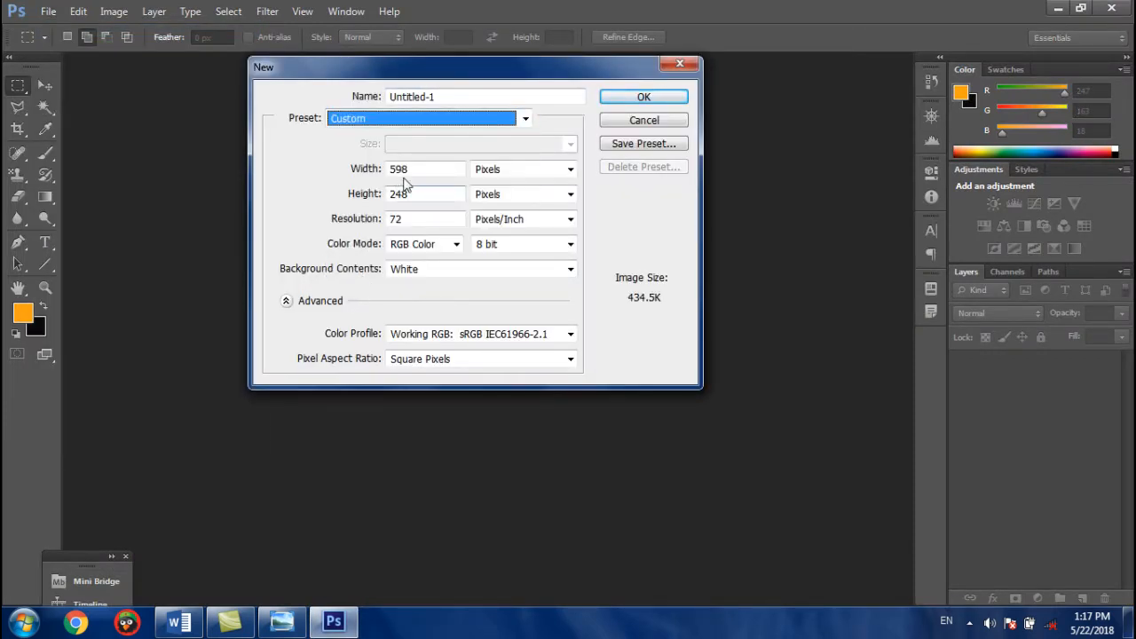
{"action": "type", "text": "2000"}
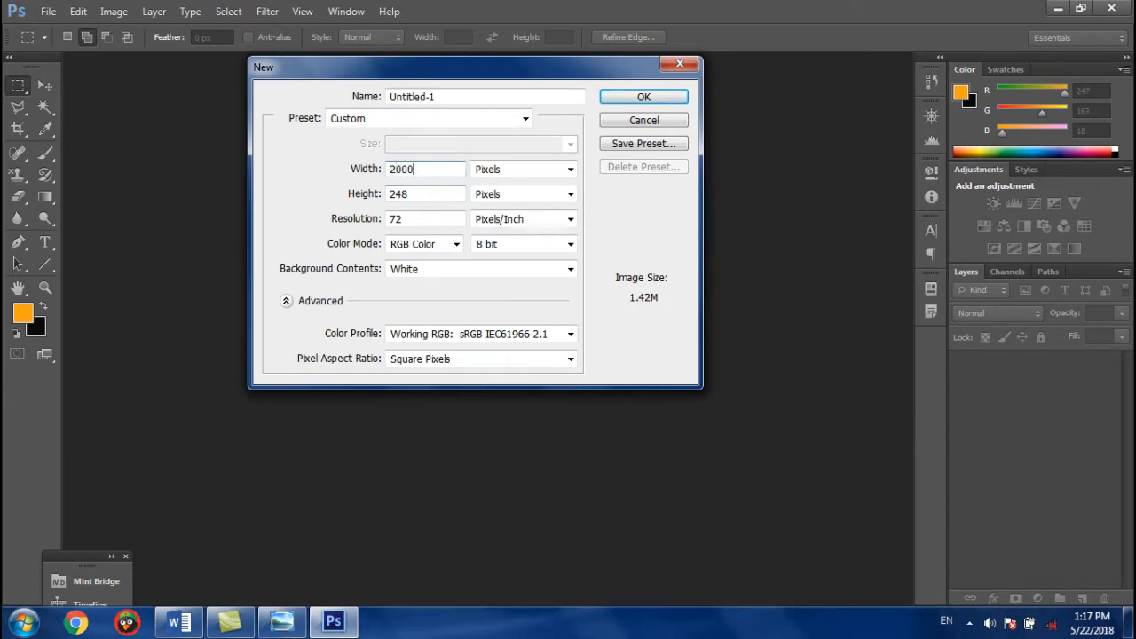
{"action": "key", "text": "Tab"}
{"action": "key", "text": "Tab"}
{"action": "type", "text": "1200"}
{"action": "key", "text": "Tab"}
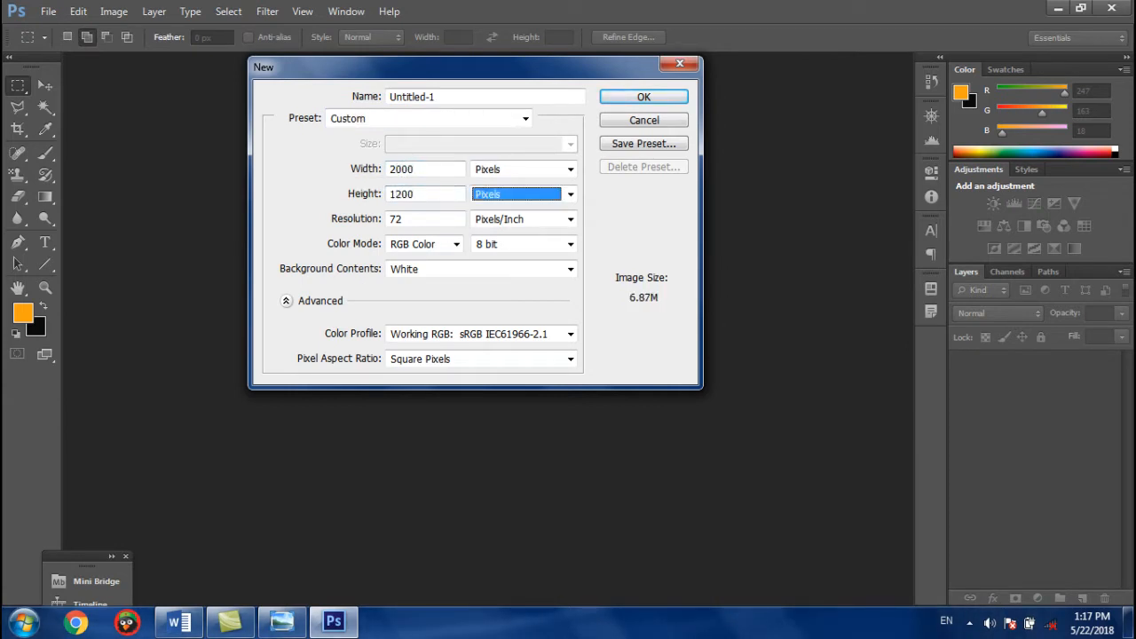
{"action": "key", "text": "Tab"}
{"action": "type", "text": "1"}
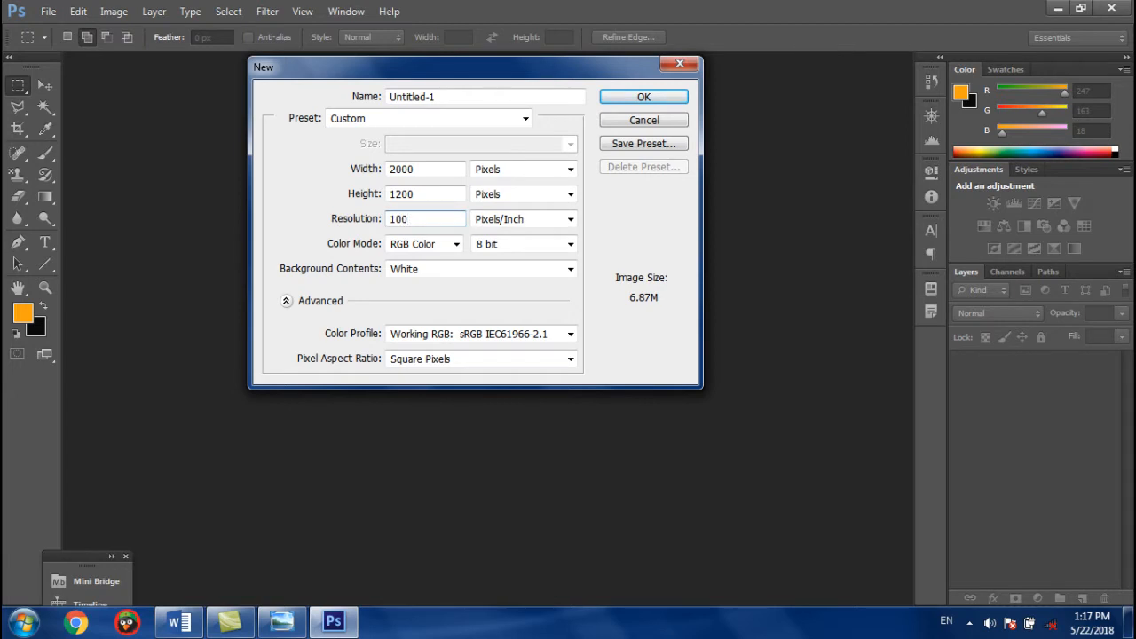
{"action": "key", "text": "Return"}
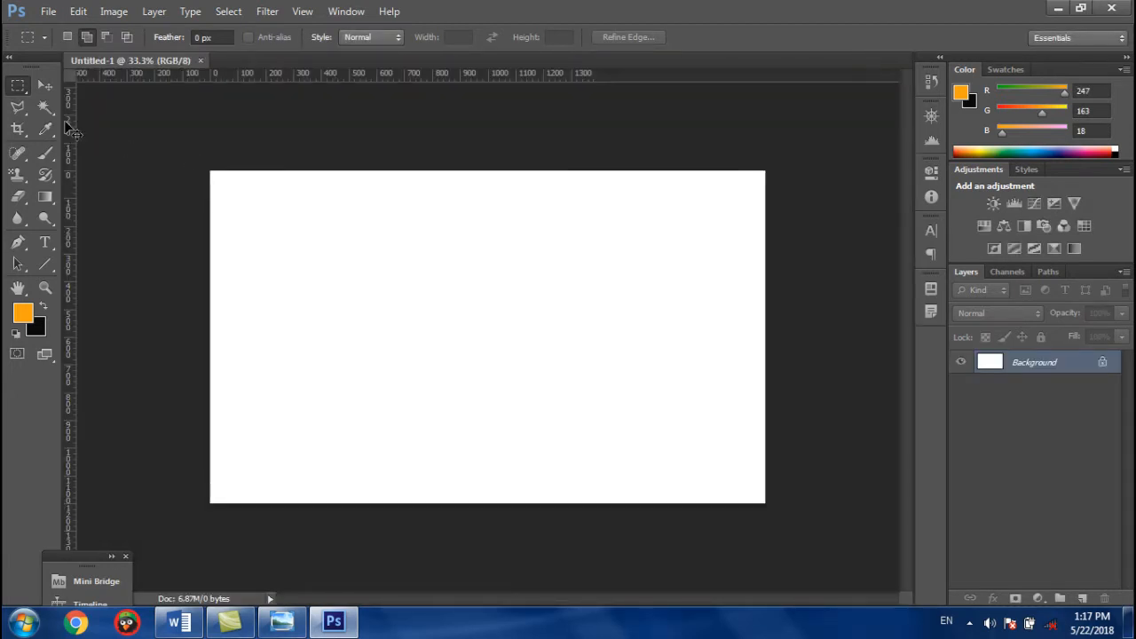
- Place four vertical guides on the canvas at about 300, 600, 900 and 1200 px
{"action": "left_click_drag", "start_coordinate": [75, 157], "coordinate": [294, 172]}
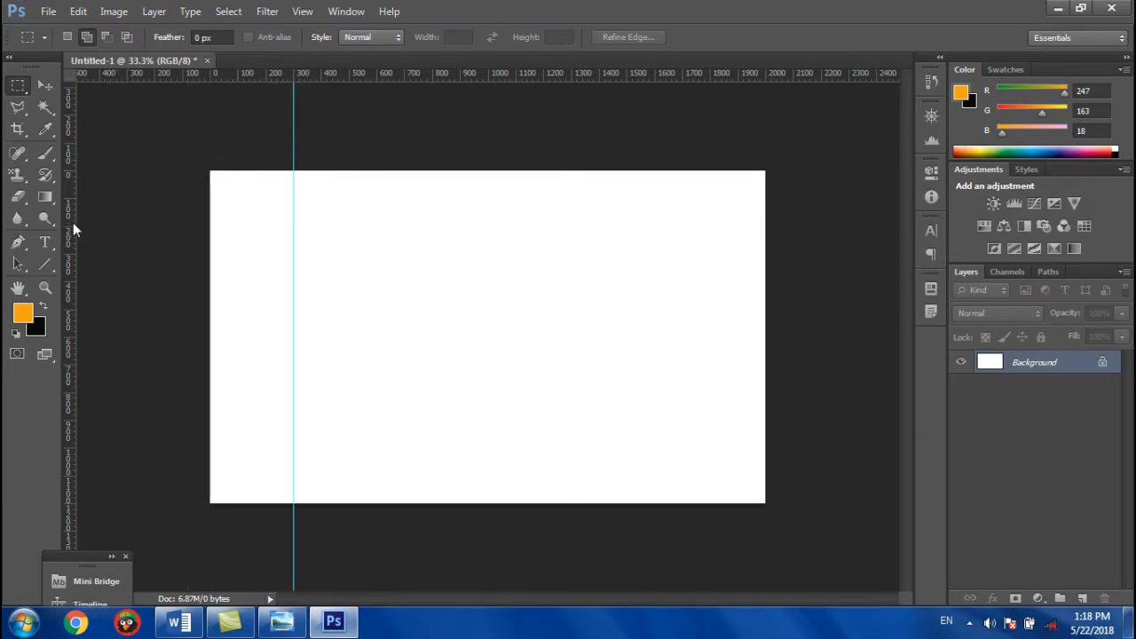
{"action": "left_click_drag", "start_coordinate": [72, 229], "coordinate": [379, 218]}
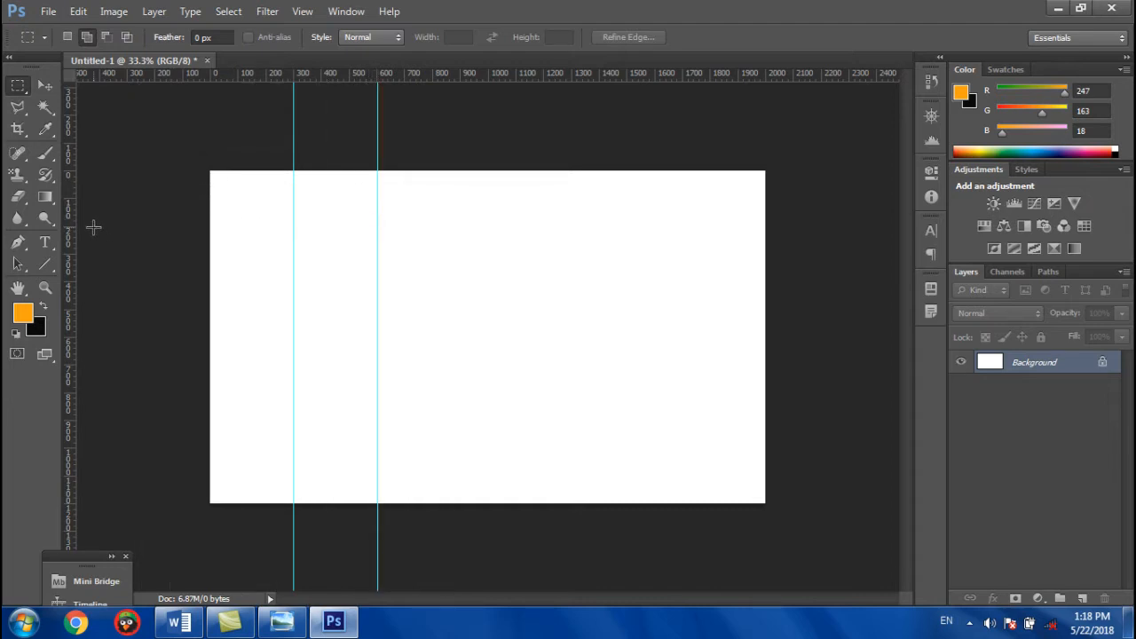
{"action": "left_click_drag", "start_coordinate": [70, 251], "coordinate": [458, 222]}
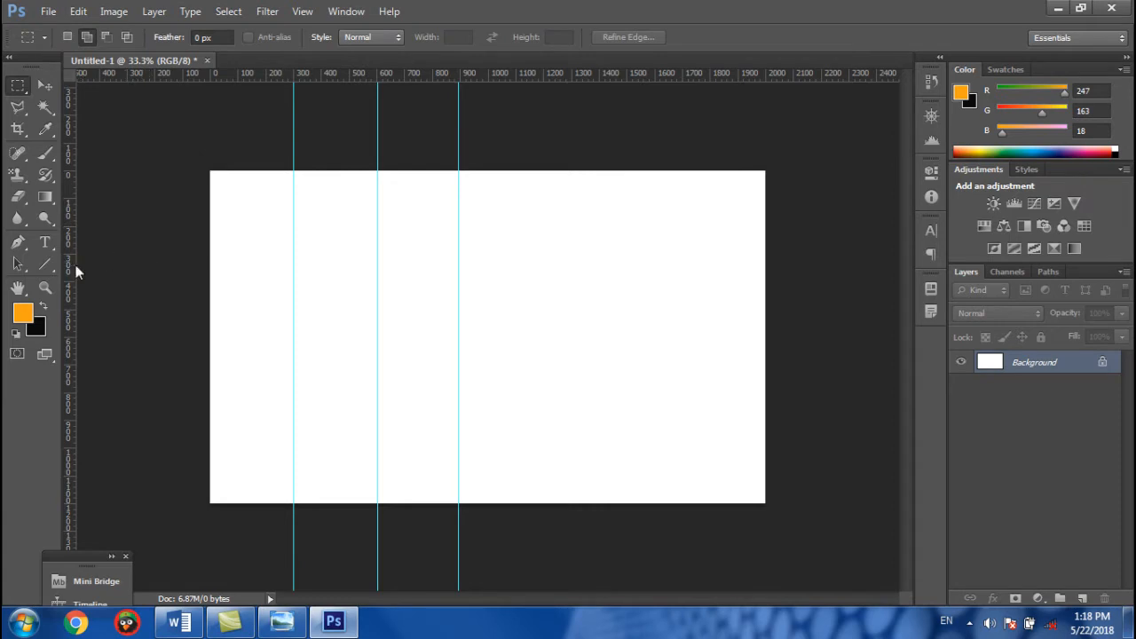
{"action": "left_click_drag", "start_coordinate": [75, 267], "coordinate": [544, 259]}
- Place three horizontal guides at about 150, 460 and 760 px and clear the stray selection
{"action": "left_click_drag", "start_coordinate": [482, 78], "coordinate": [440, 281]}
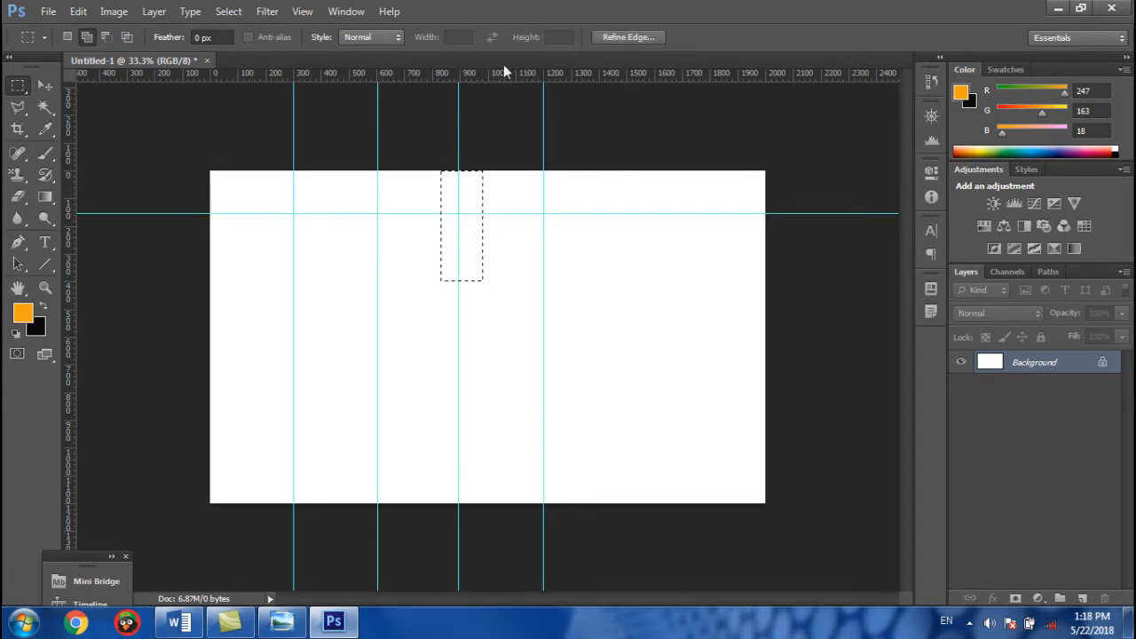
{"action": "key", "text": "ctrl+d"}
{"action": "left_click_drag", "start_coordinate": [487, 75], "coordinate": [474, 297]}
{"action": "left_click_drag", "start_coordinate": [497, 76], "coordinate": [474, 382]}
- Examine the Tolo logo reference image and check the foreground color's hex code in Photoshop
{"action": "left_click", "coordinate": [282, 621]}
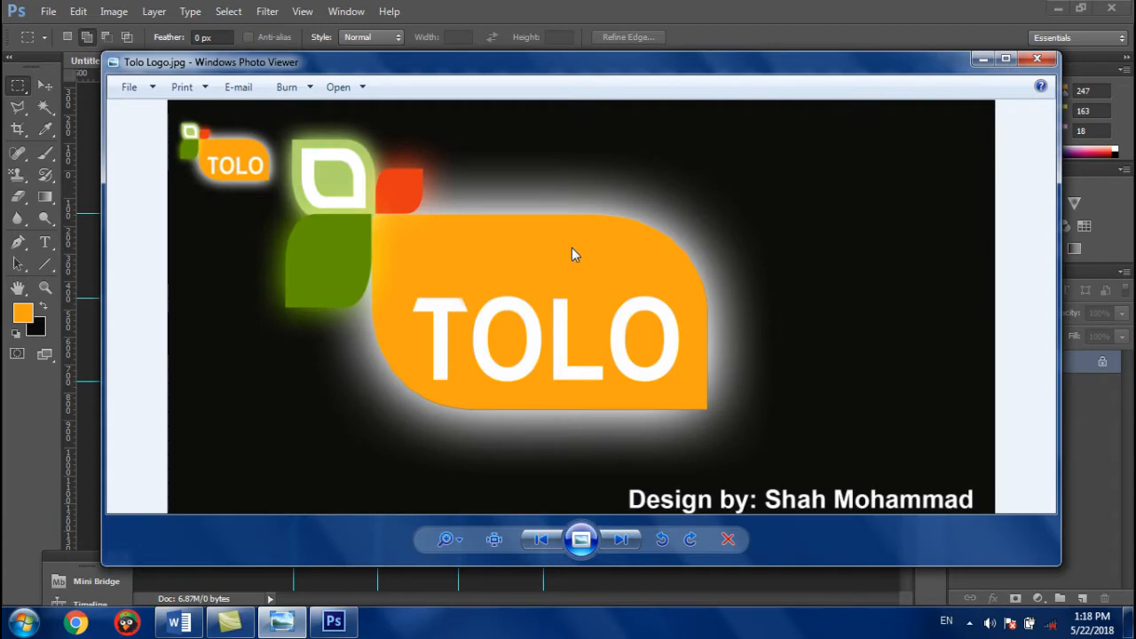
{"action": "left_click", "coordinate": [983, 58]}
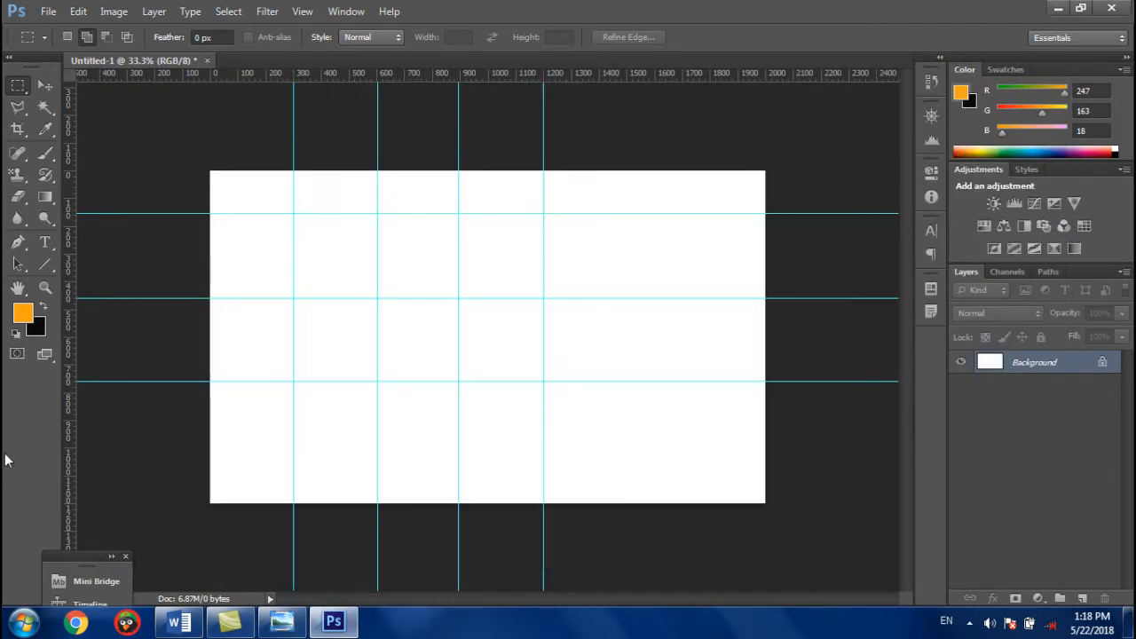
{"action": "left_click", "coordinate": [22, 310]}
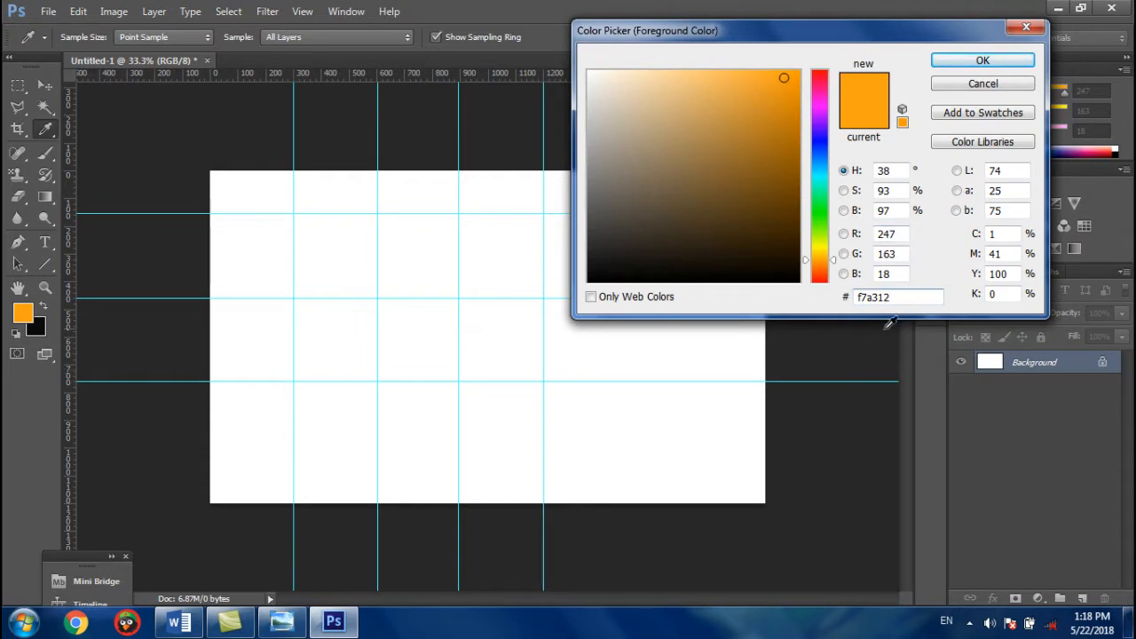
{"action": "left_click", "coordinate": [983, 60]}
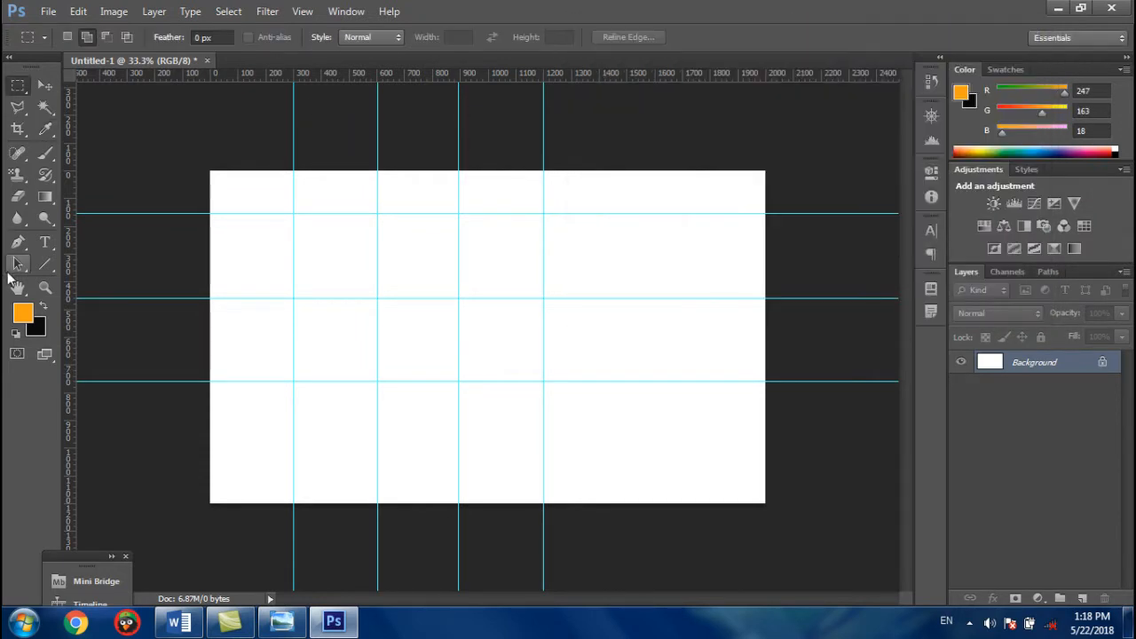
- Draw an orange leaf shape about 900 by 606 px with the Pen tool along the guides, curving its top-right and bottom-left corners
{"action": "left_click", "coordinate": [24, 246]}
{"action": "left_click", "coordinate": [77, 243]}
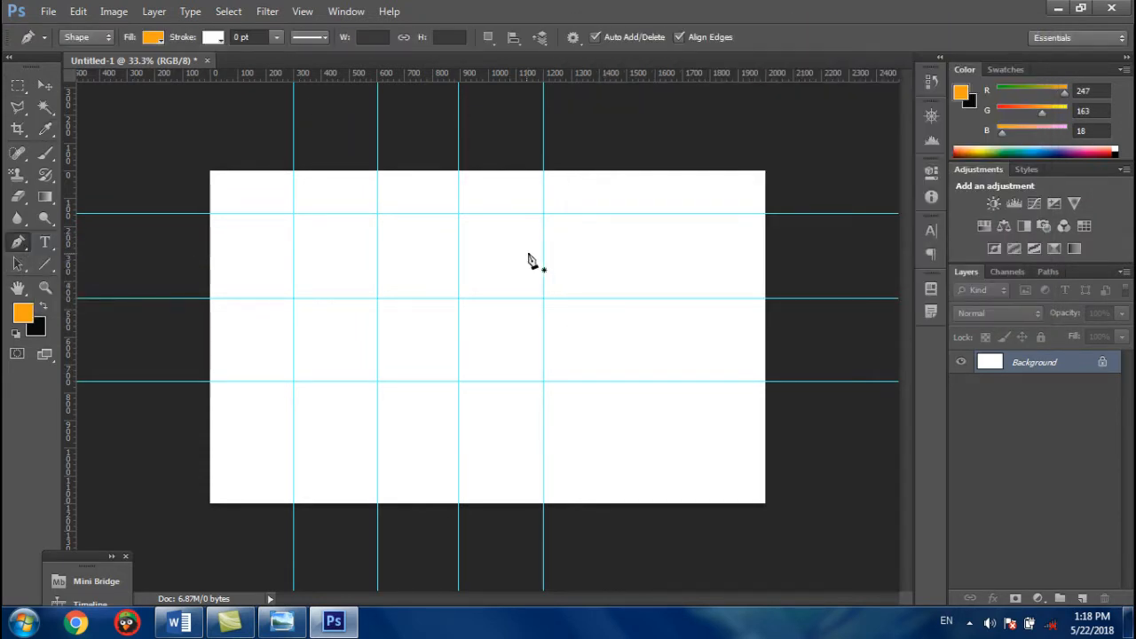
{"action": "left_click", "coordinate": [543, 299]}
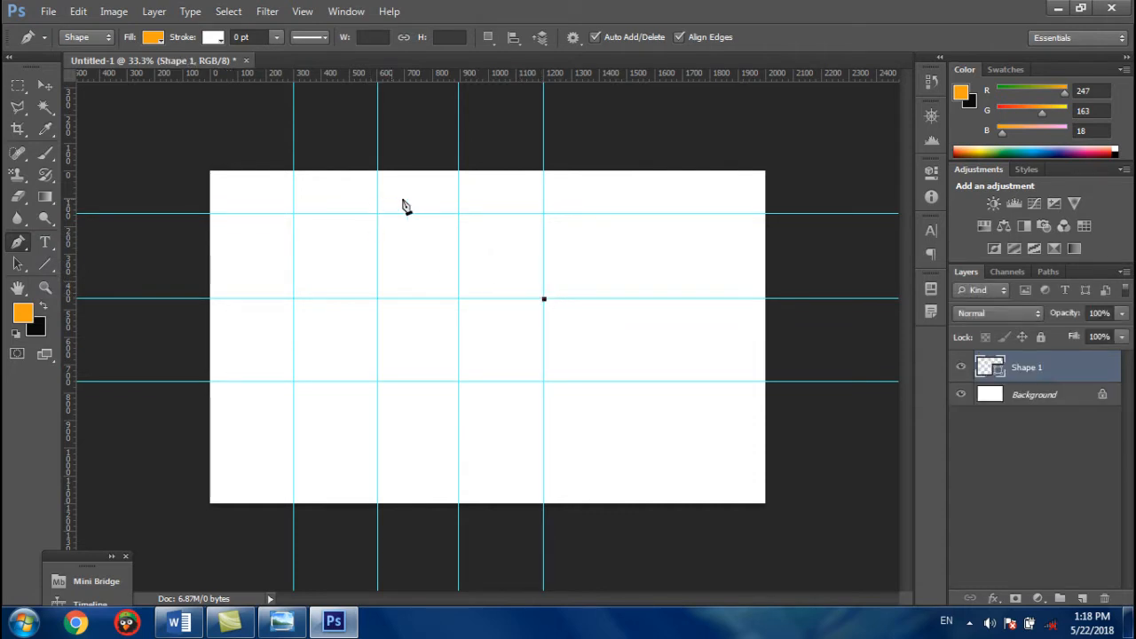
{"action": "left_click_drag", "start_coordinate": [459, 214], "coordinate": [379, 222]}
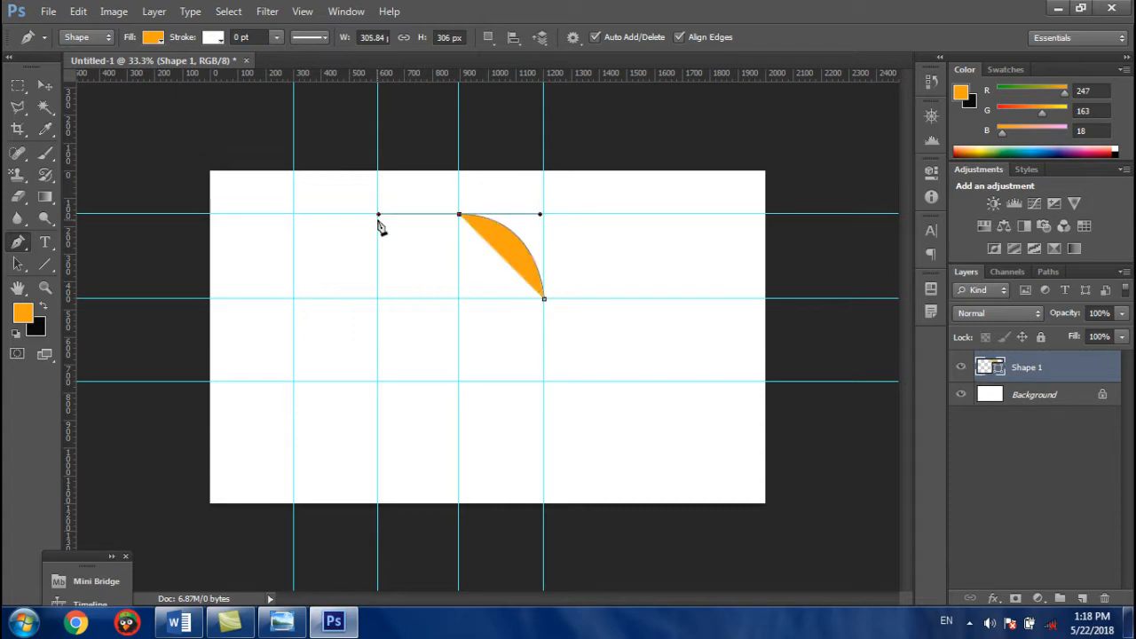
{"action": "left_click", "coordinate": [294, 215]}
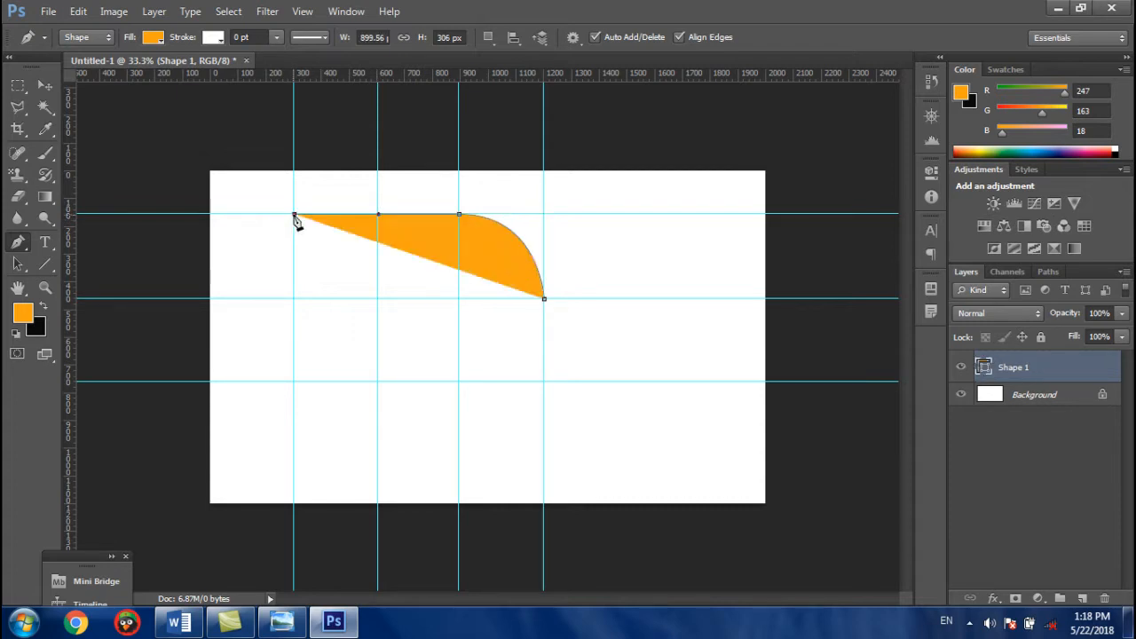
{"action": "left_click", "coordinate": [294, 299]}
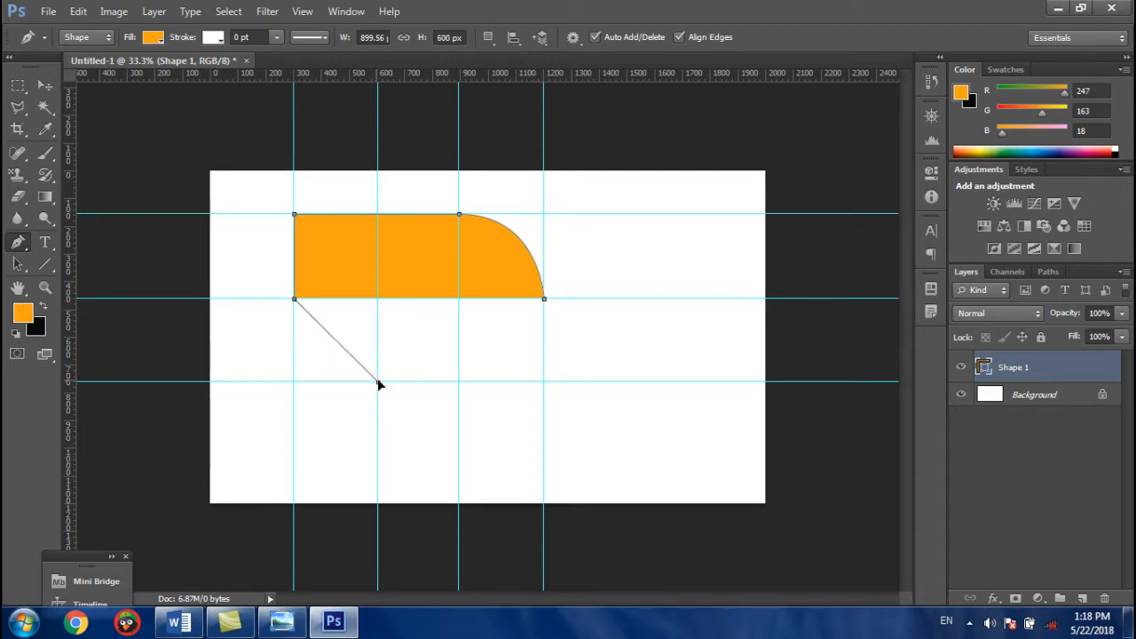
{"action": "left_click_drag", "start_coordinate": [379, 382], "coordinate": [450, 383]}
{"action": "left_click", "coordinate": [544, 382]}
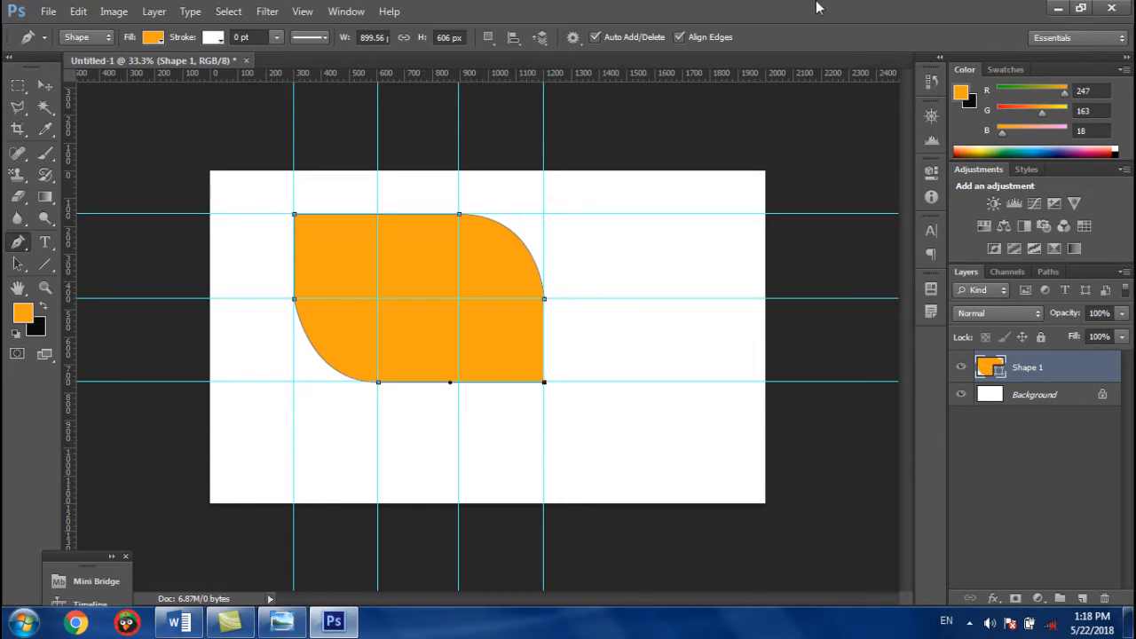
- Compare the drawn orange shape with the Tolo logo reference image, then return to the maximized Photoshop window
{"action": "double_click", "coordinate": [770, 10]}
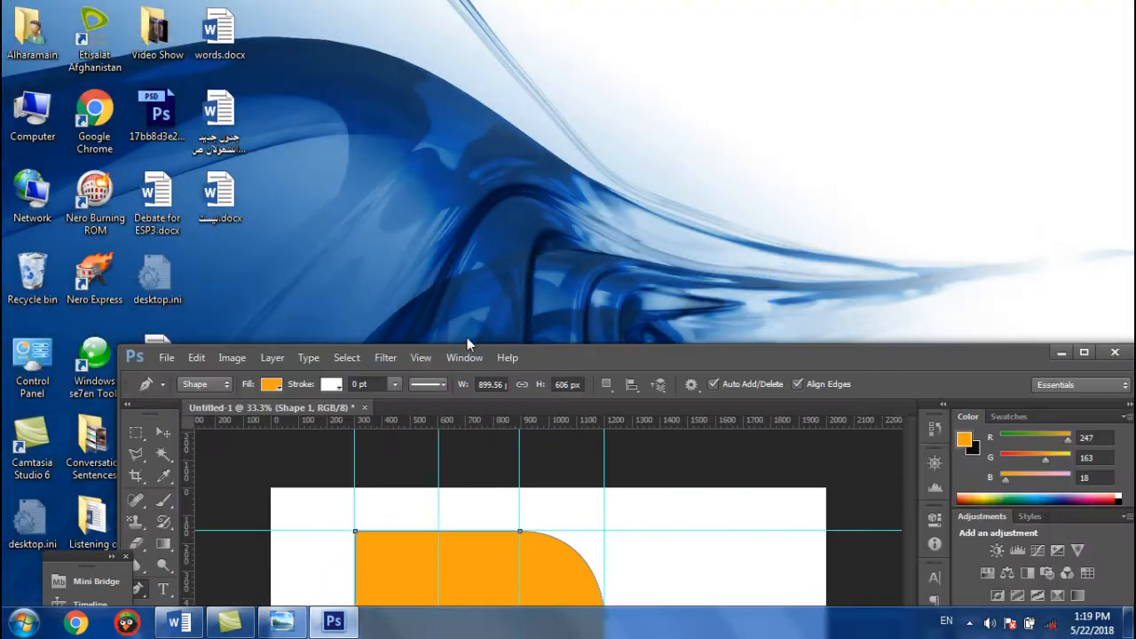
{"action": "left_click", "coordinate": [296, 618]}
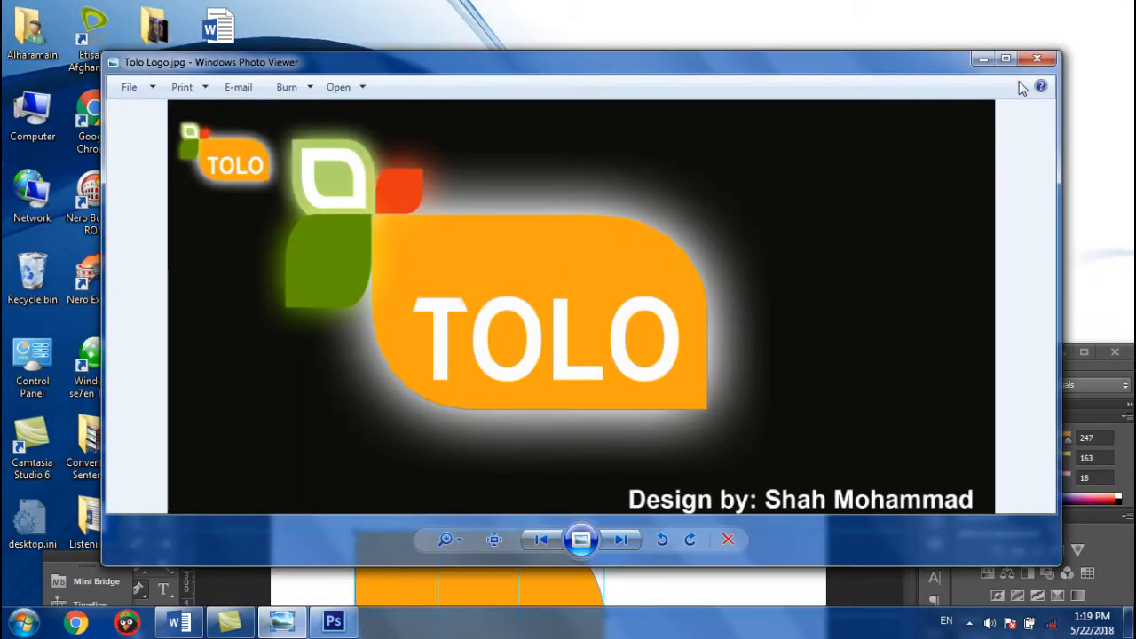
{"action": "left_click", "coordinate": [982, 59]}
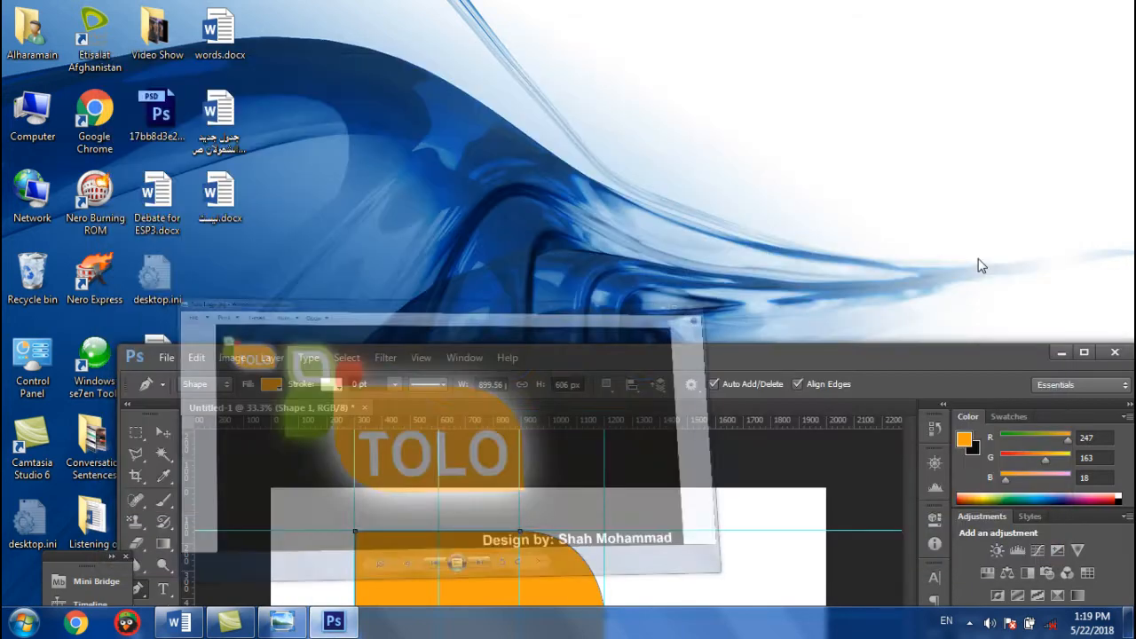
{"action": "double_click", "coordinate": [965, 357]}
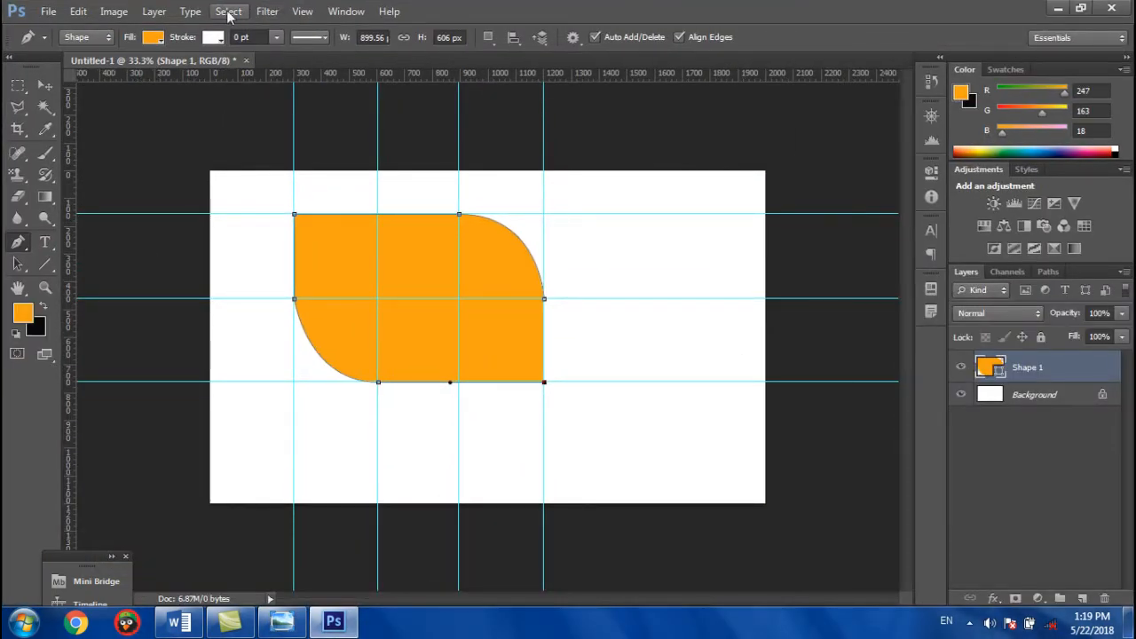
- Clear all guides and move the orange shape toward the center of the canvas
{"action": "left_click", "coordinate": [300, 13]}
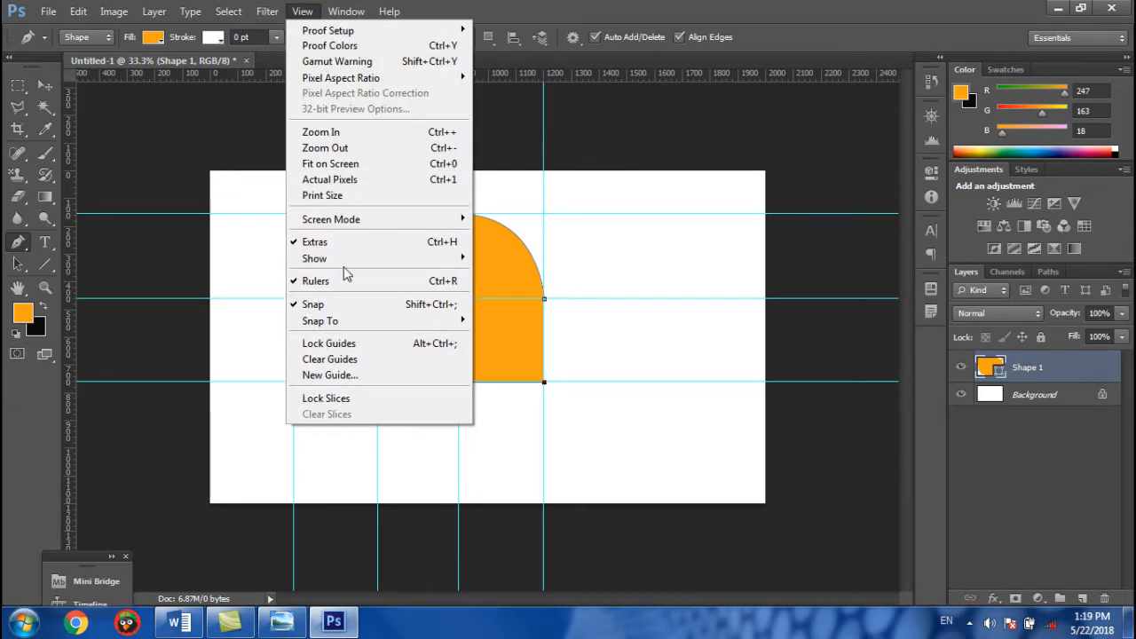
{"action": "left_click", "coordinate": [339, 363]}
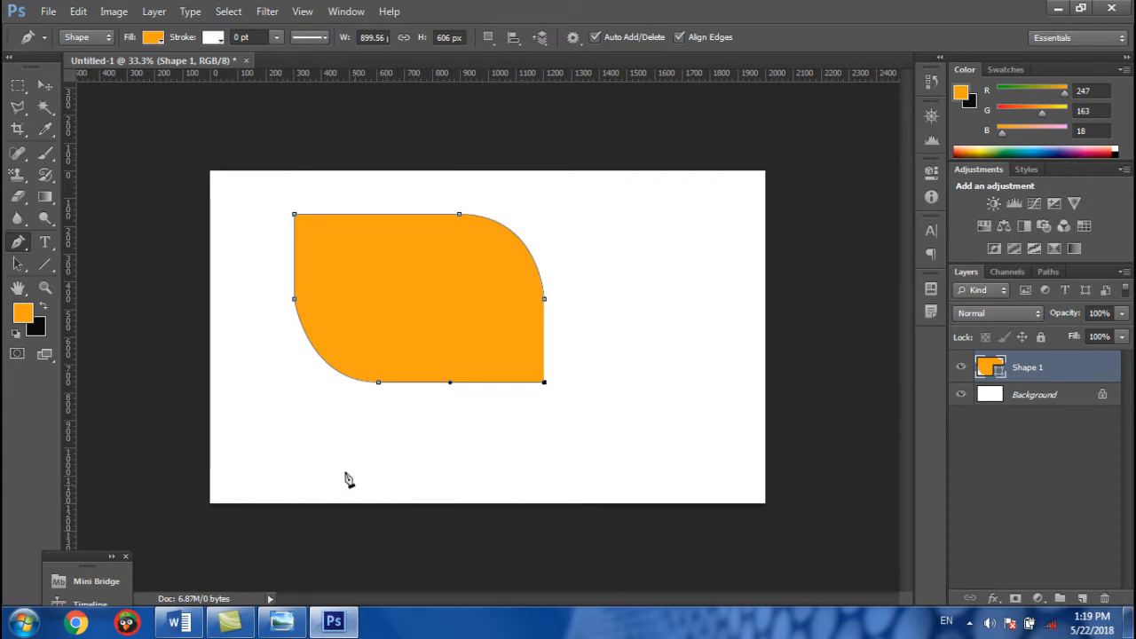
{"action": "left_click", "coordinate": [44, 87]}
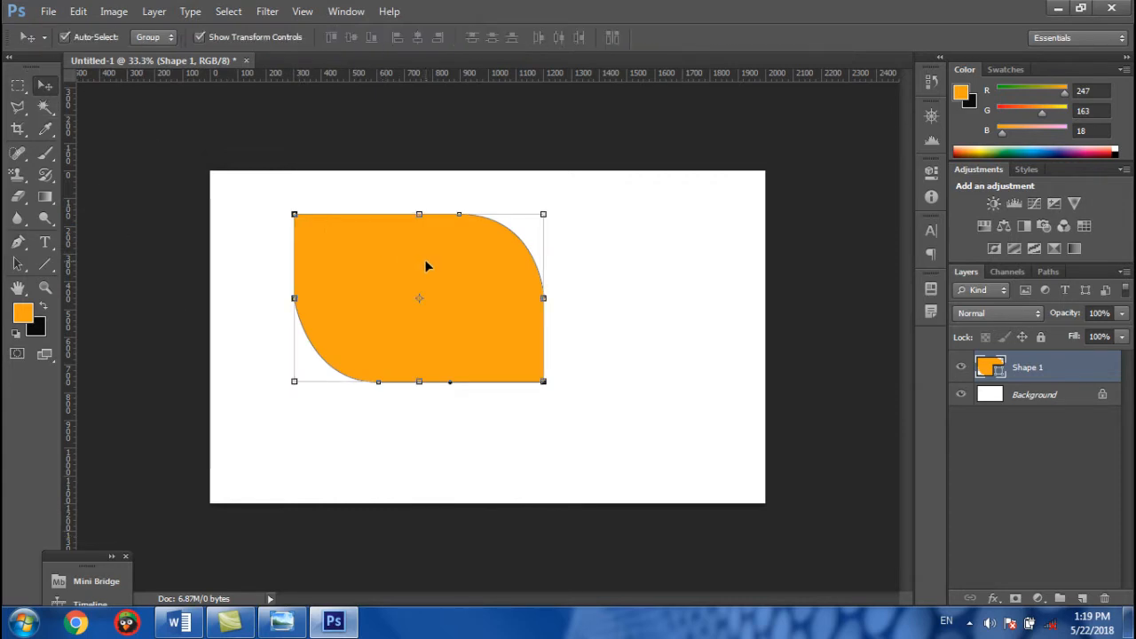
{"action": "left_click_drag", "start_coordinate": [441, 259], "coordinate": [535, 304]}
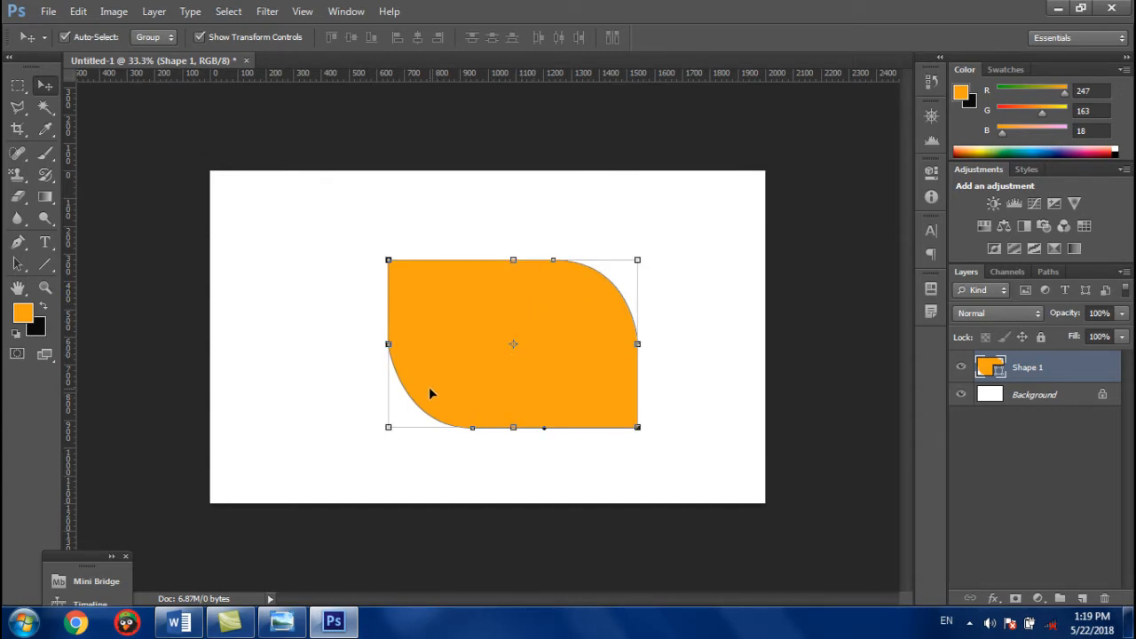
- Duplicate the orange shape layer and name the copy 1
{"action": "key", "text": "ctrl+j"}
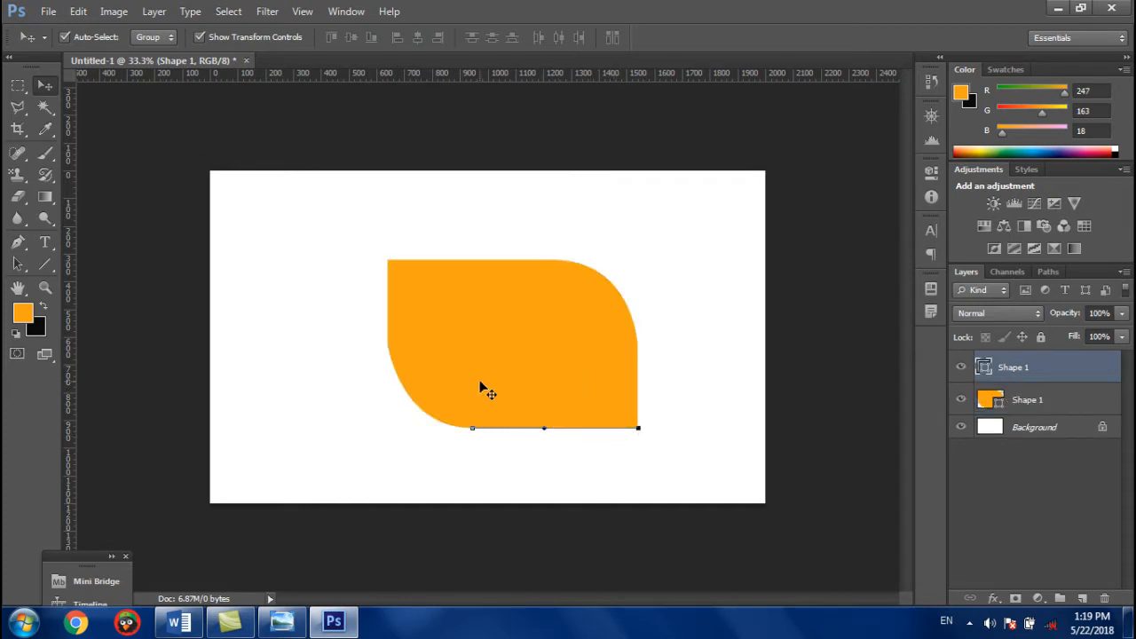
{"action": "key", "text": "ctrl+e"}
{"action": "right_click", "coordinate": [1054, 374]}
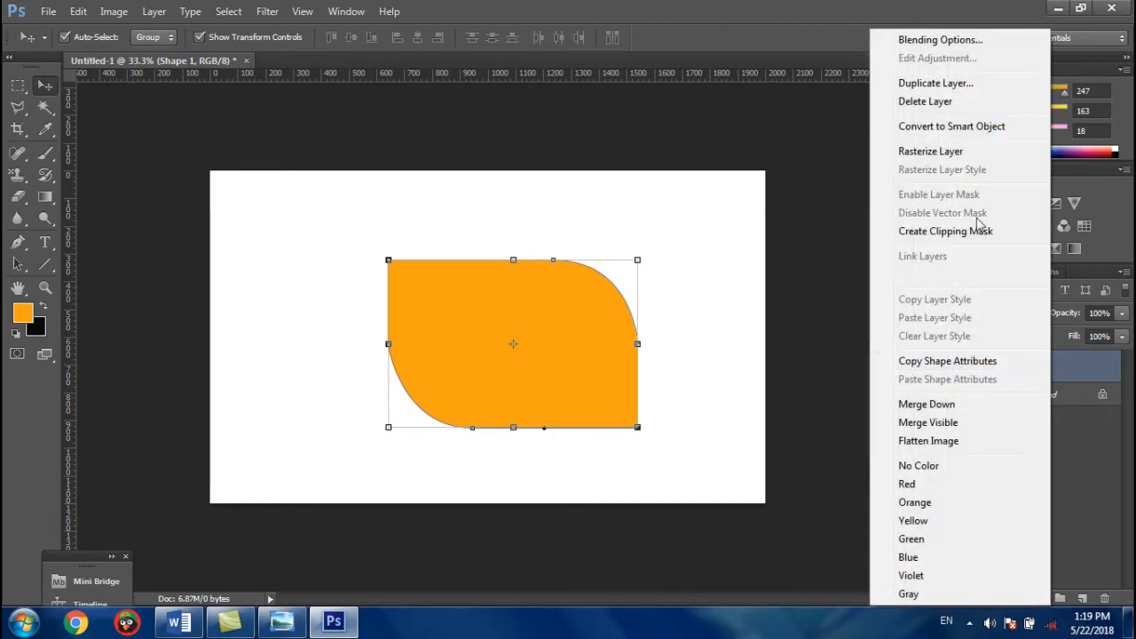
{"action": "left_click", "coordinate": [940, 89]}
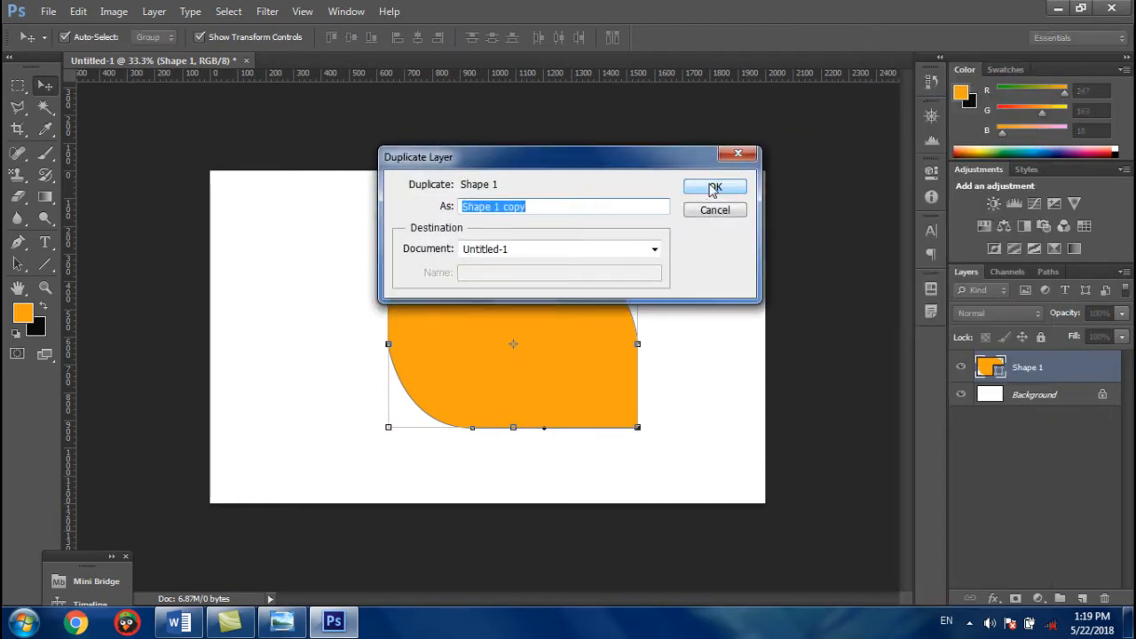
{"action": "type", "text": "1"}
{"action": "left_click", "coordinate": [715, 188]}
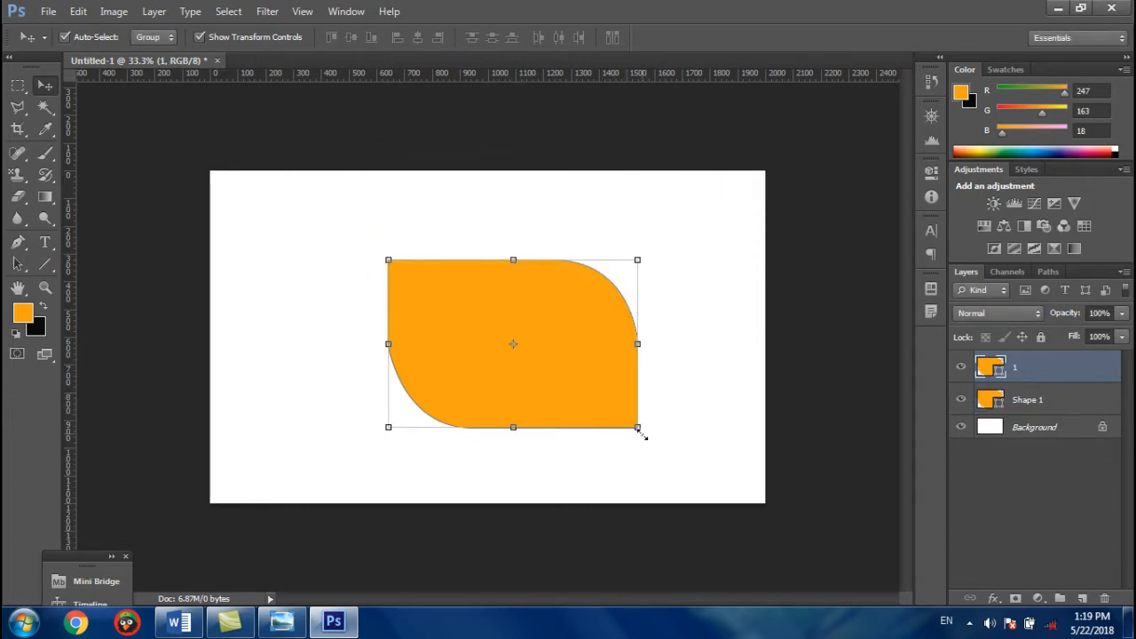
- Scale the duplicated shape on layer 1 to about 36% width and place it outside the large orange shape's upper-left corner, top edges aligned
{"action": "left_click_drag", "start_coordinate": [637, 427], "coordinate": [542, 384]}
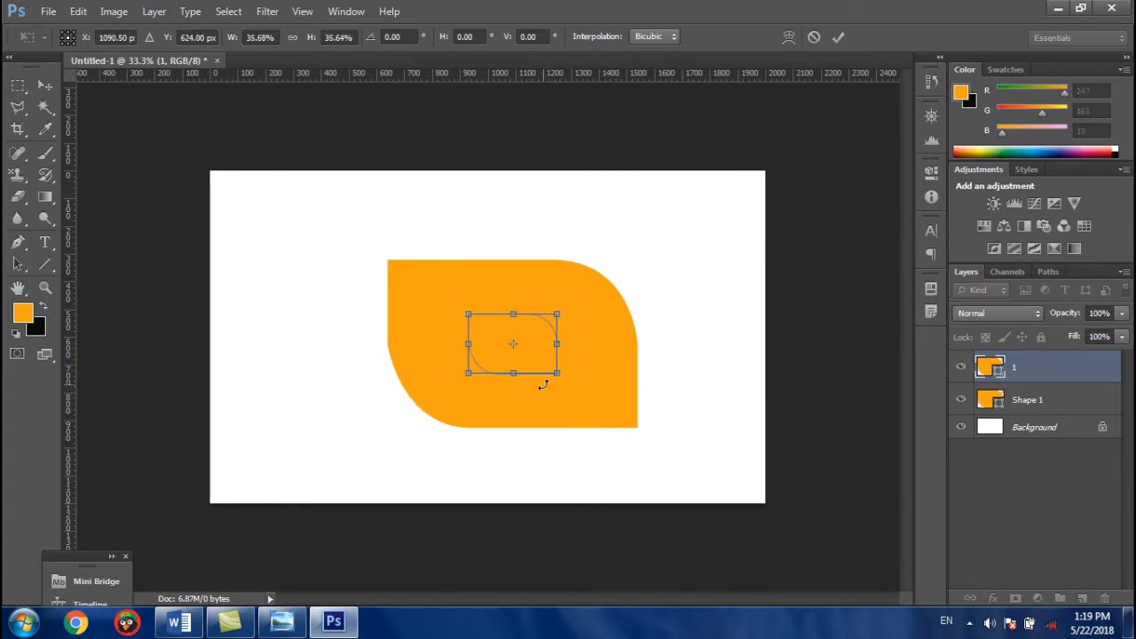
{"action": "left_click_drag", "start_coordinate": [513, 310], "coordinate": [347, 275]}
{"action": "left_click", "coordinate": [839, 37]}
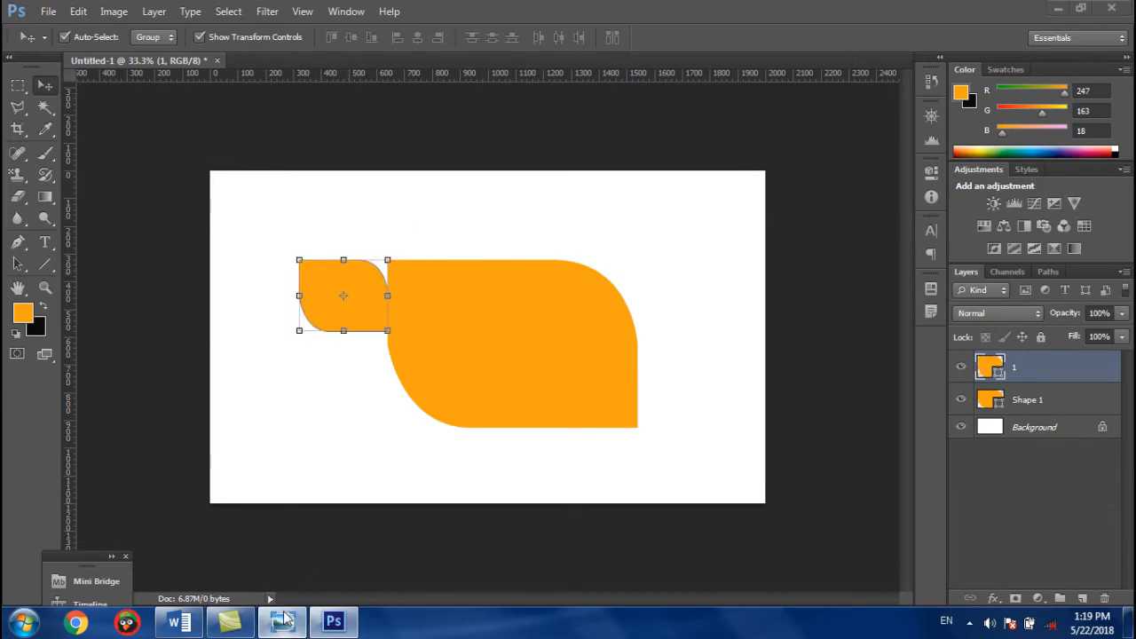
- Check the Tolo logo reference image, then flip the small leaf on layer 1 horizontally
{"action": "left_click", "coordinate": [285, 621]}
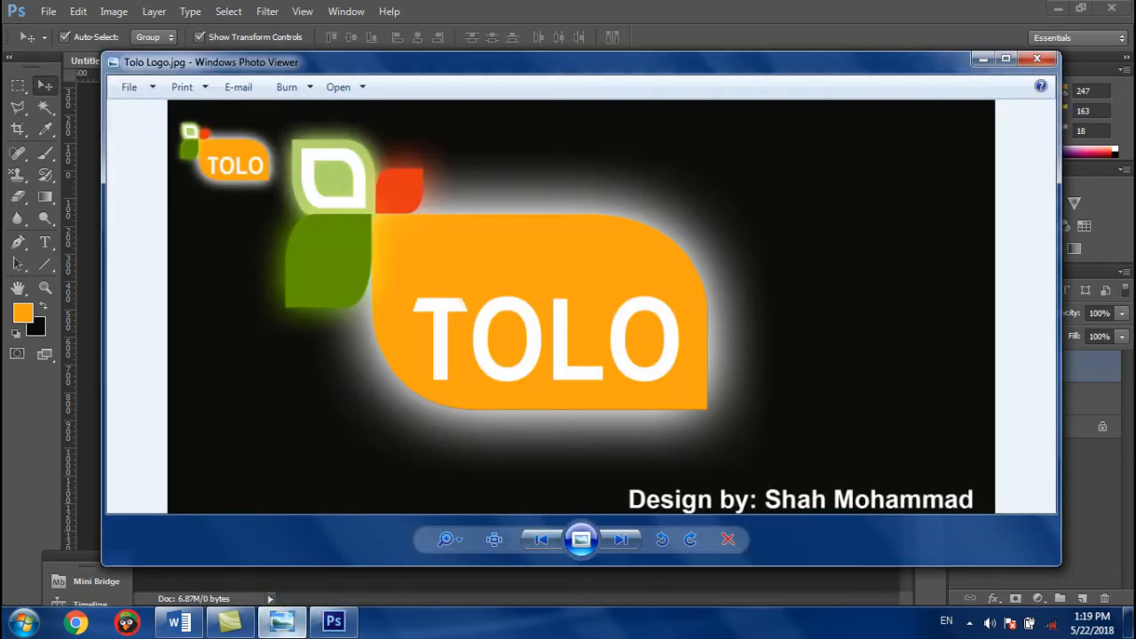
{"action": "left_click", "coordinate": [284, 621]}
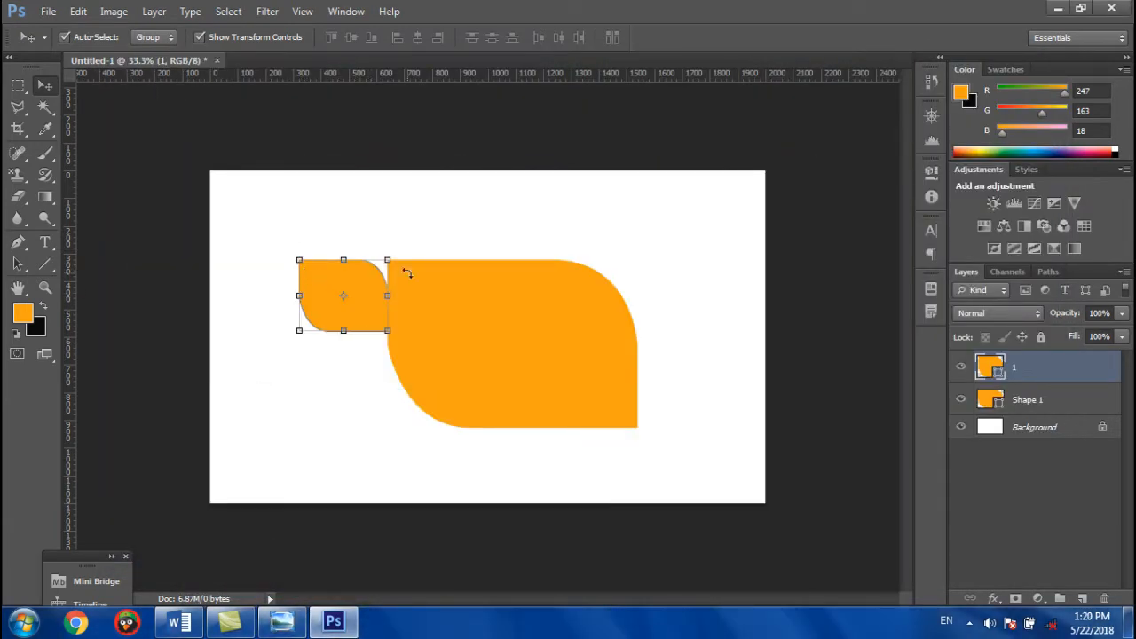
{"action": "left_click", "coordinate": [82, 12]}
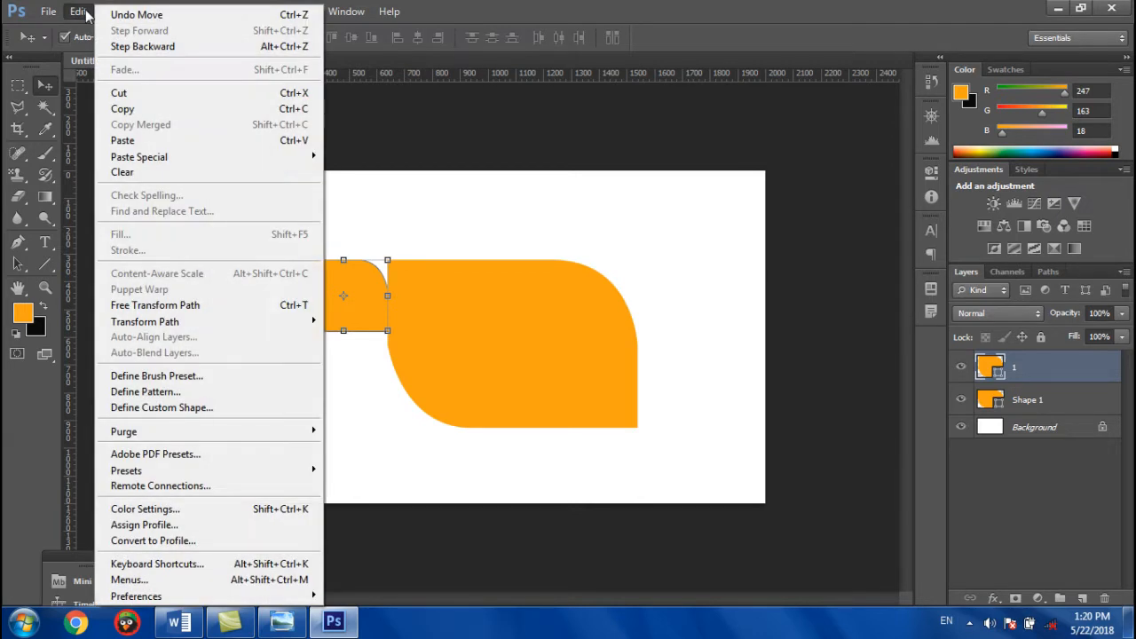
{"action": "mouse_move", "coordinate": [204, 321]}
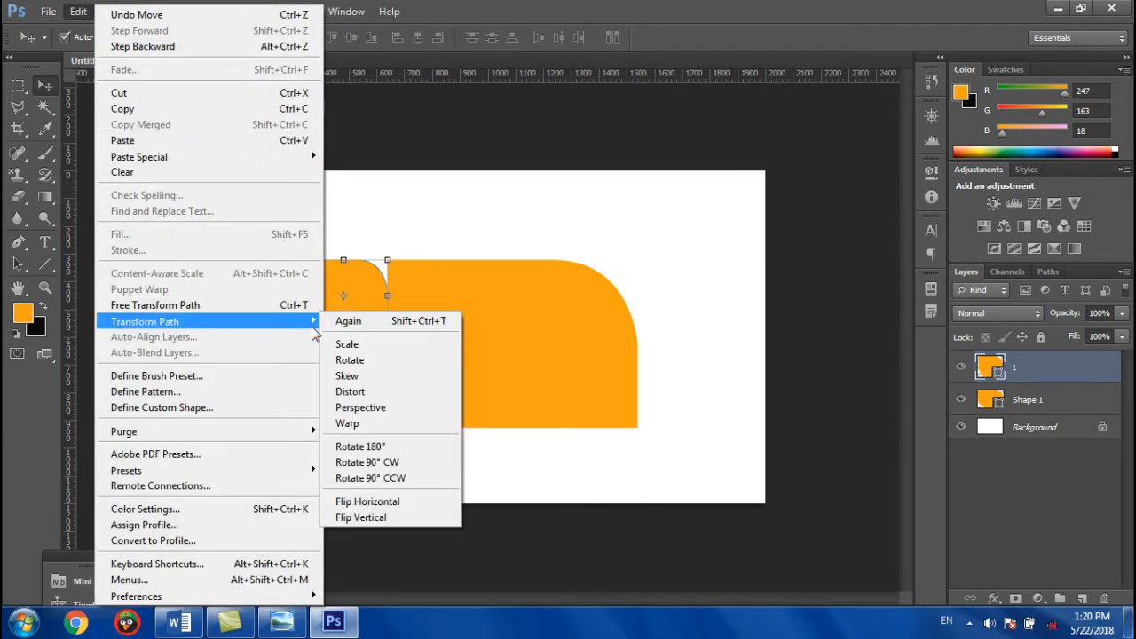
{"action": "left_click", "coordinate": [368, 501]}
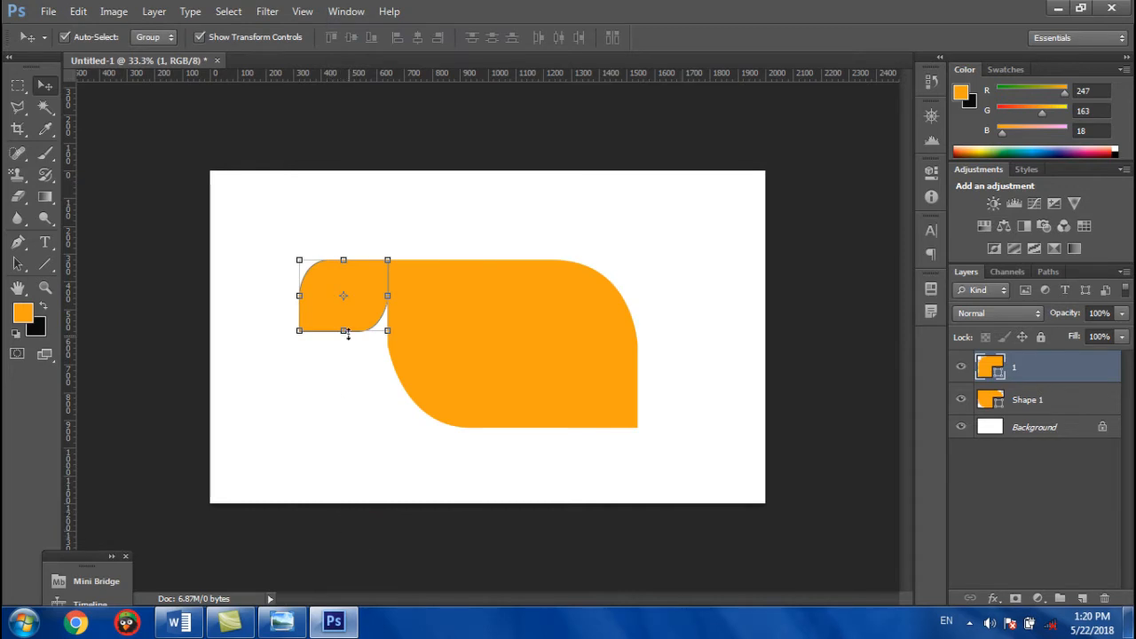
- Stretch the small leaf downward to about 117% height and compare it with the Tolo logo reference image
{"action": "left_click_drag", "start_coordinate": [345, 331], "coordinate": [345, 343]}
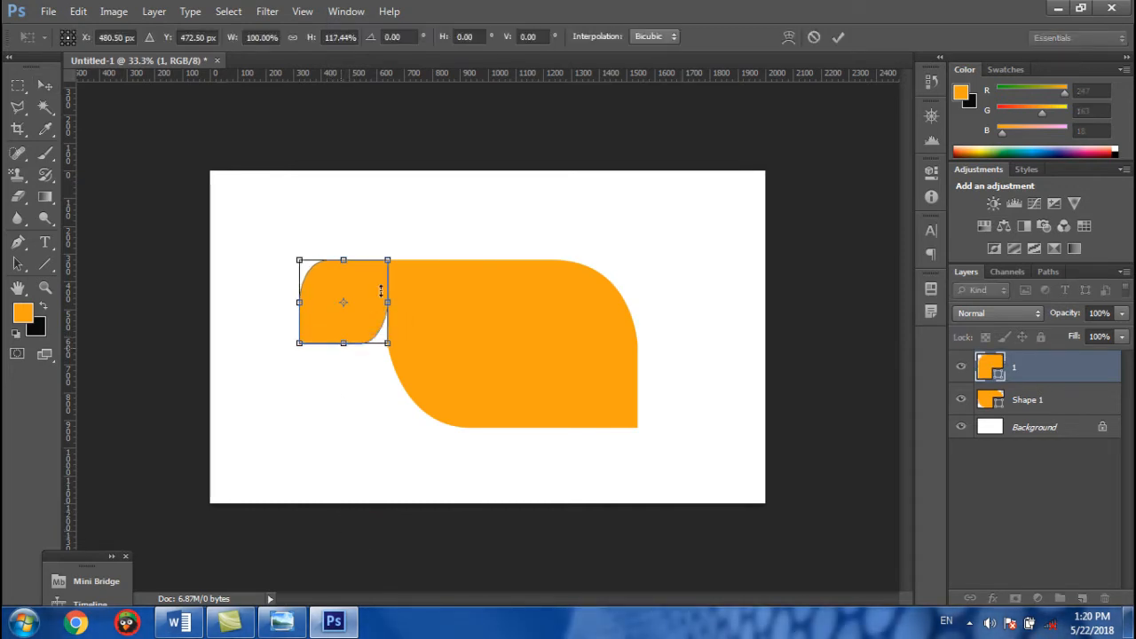
{"action": "left_click", "coordinate": [840, 36]}
{"action": "left_click", "coordinate": [282, 622]}
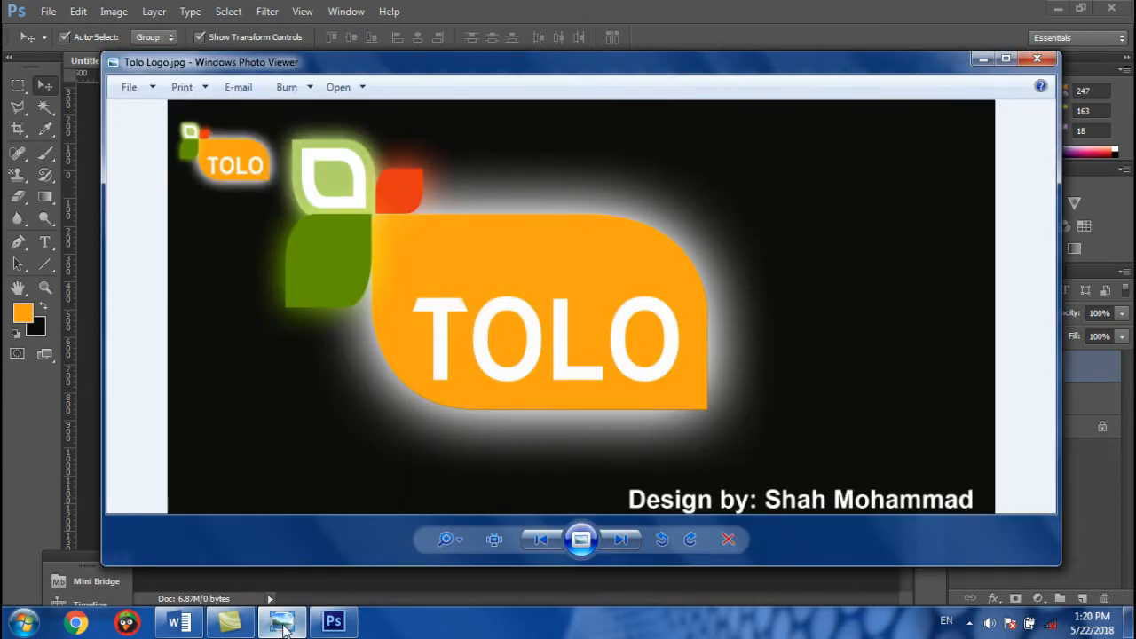
{"action": "left_click", "coordinate": [282, 621]}
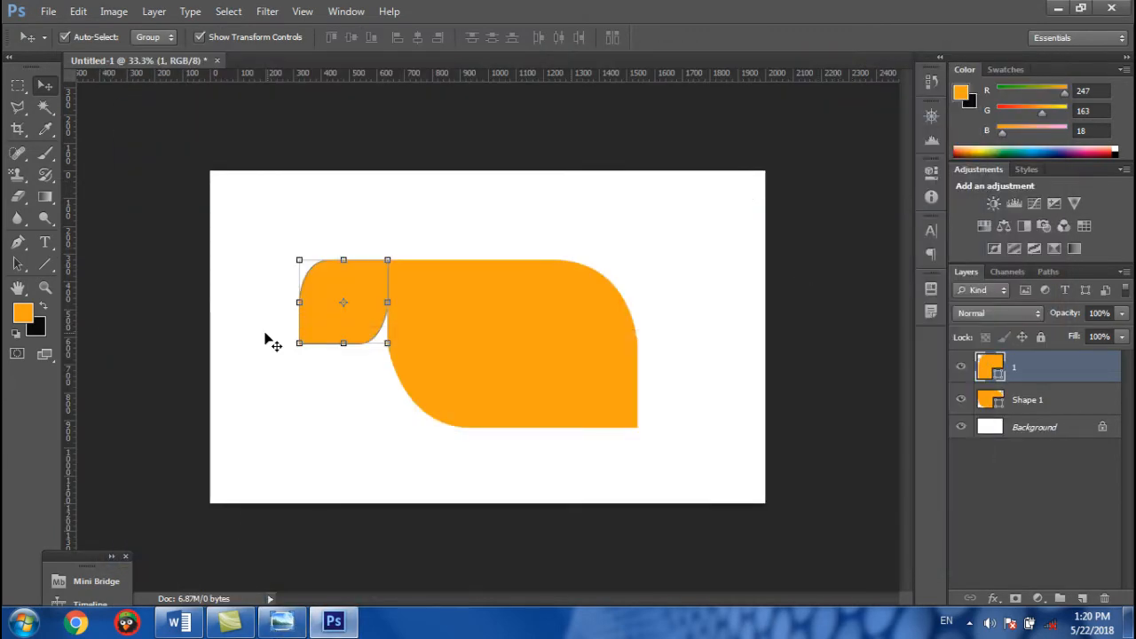
- Set the foreground color to the green 5f9501 and return to the Move tool
{"action": "left_click", "coordinate": [23, 311]}
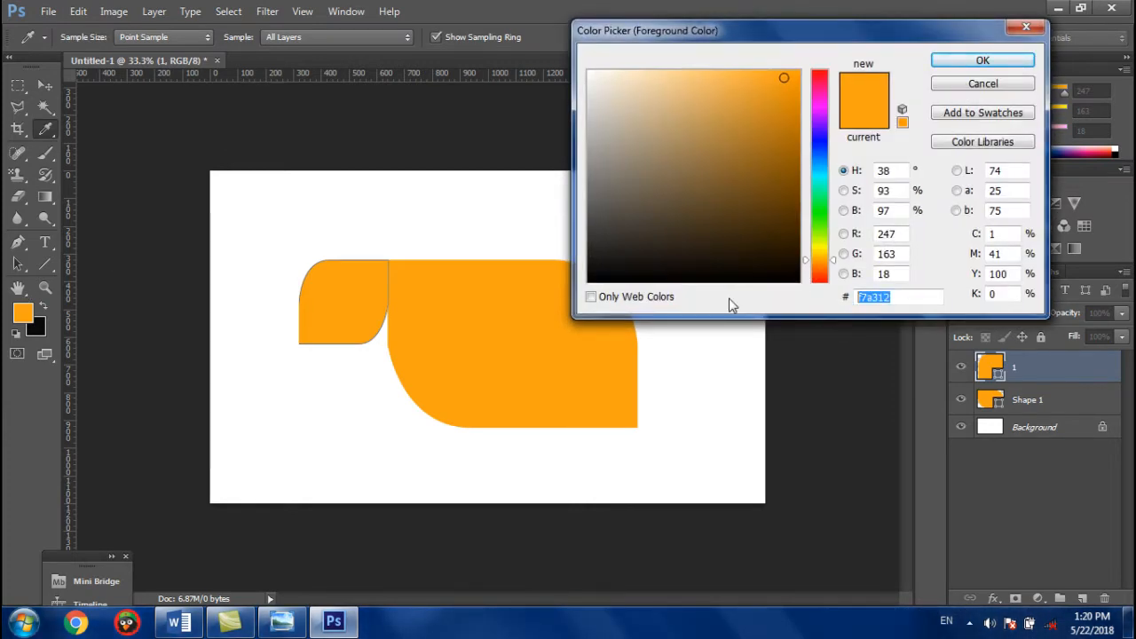
{"action": "type", "text": "5f"}
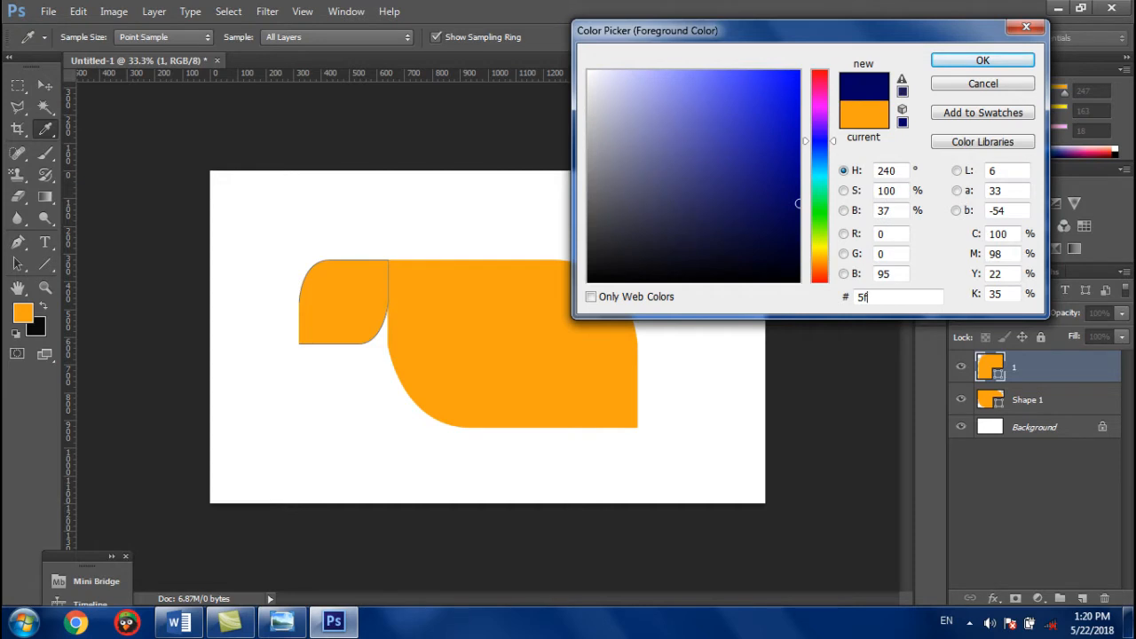
{"action": "type", "text": "950"}
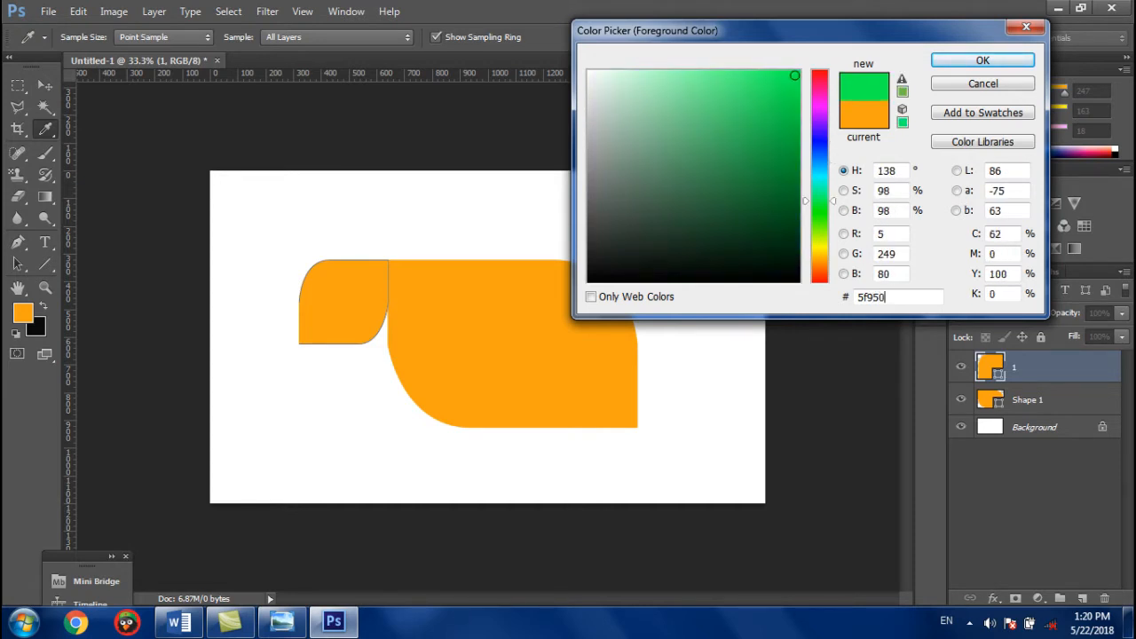
{"action": "type", "text": "1"}
{"action": "key", "text": "Return"}
{"action": "key", "text": "v"}
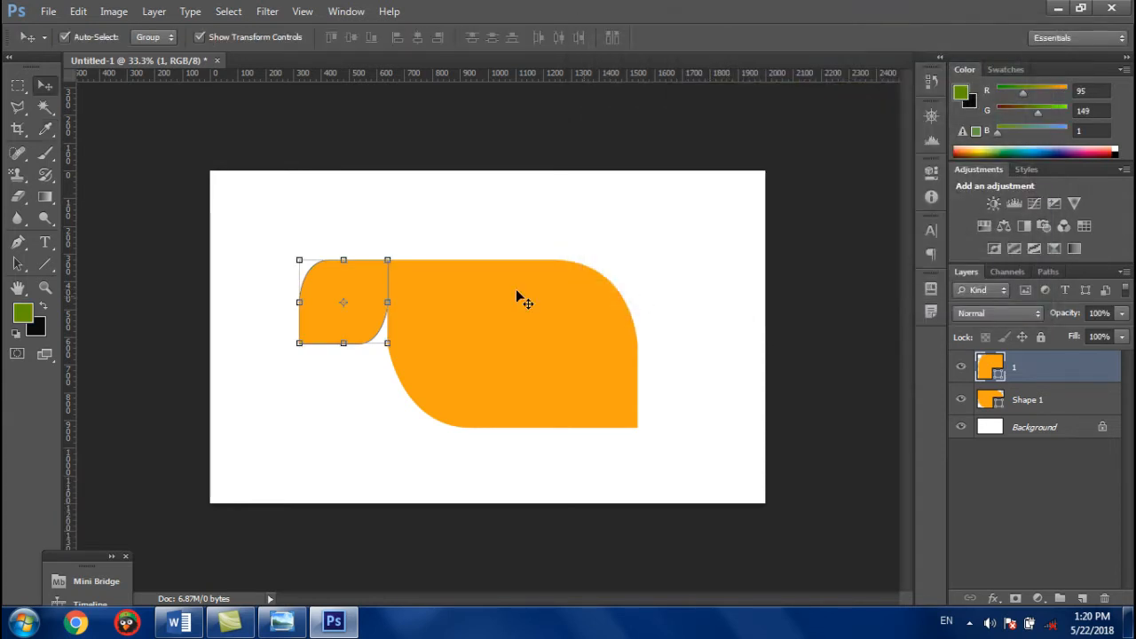
{"action": "double_click", "coordinate": [987, 366]}
{"action": "left_click", "coordinate": [905, 297]}
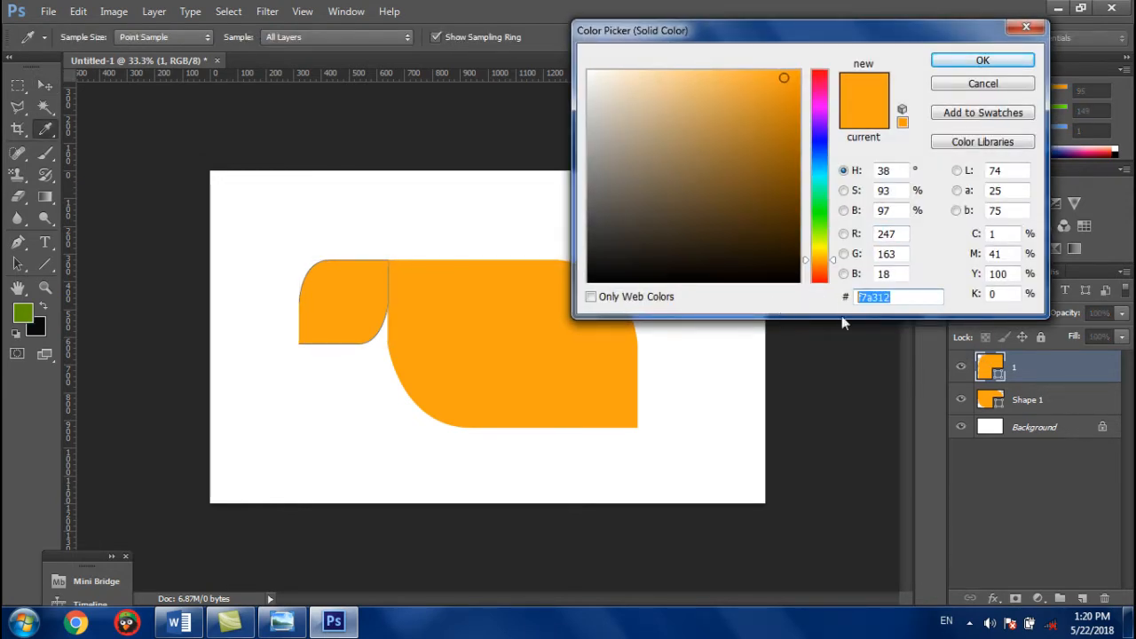
{"action": "left_click", "coordinate": [1033, 32]}
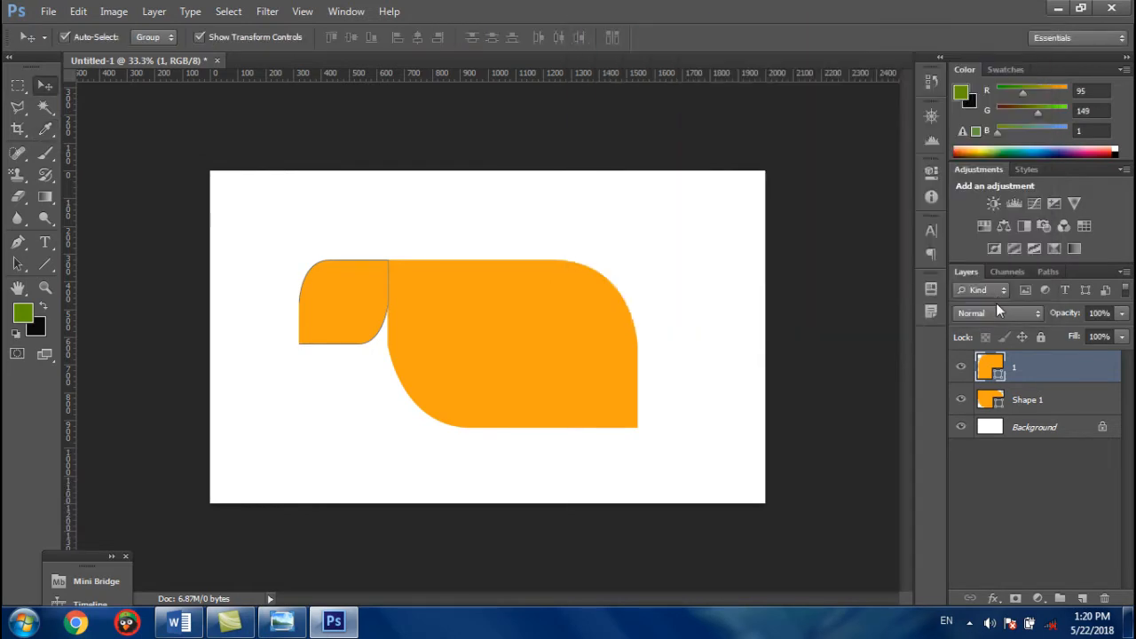
- Change the fill color of the small leaf on layer 1 to the green 5f9501
{"action": "double_click", "coordinate": [994, 366]}
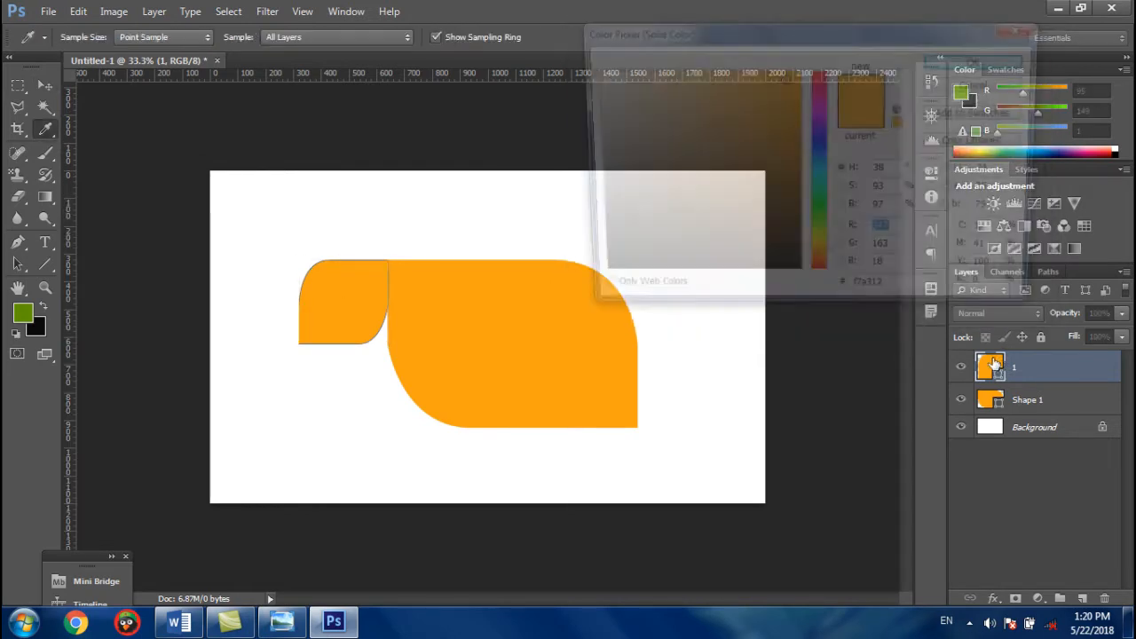
{"action": "left_click", "coordinate": [903, 297]}
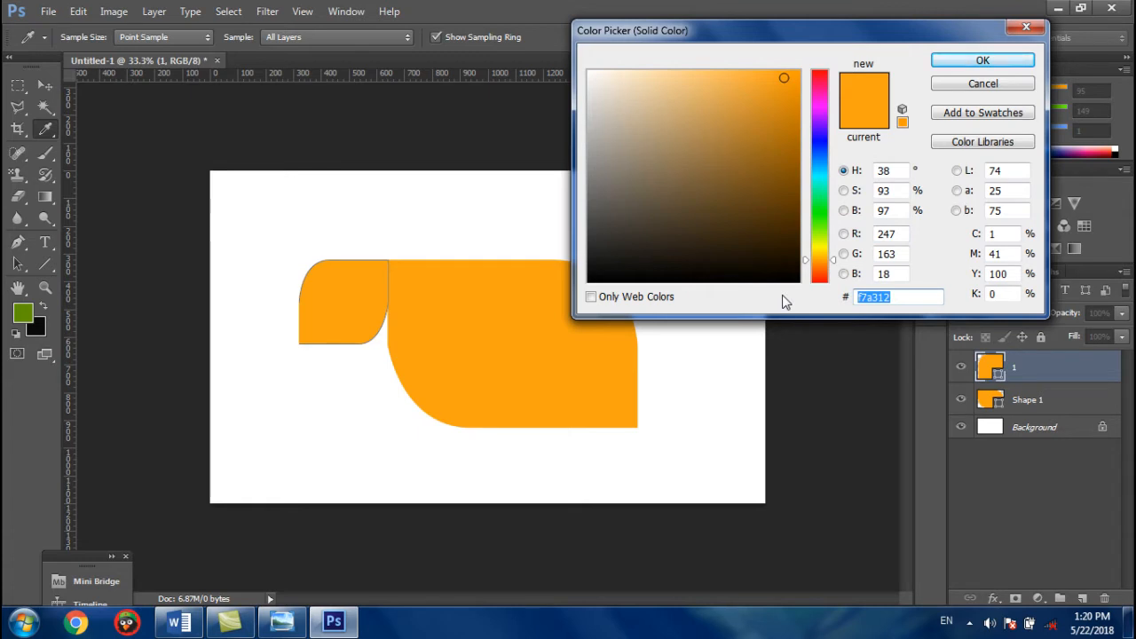
{"action": "type", "text": "5f"}
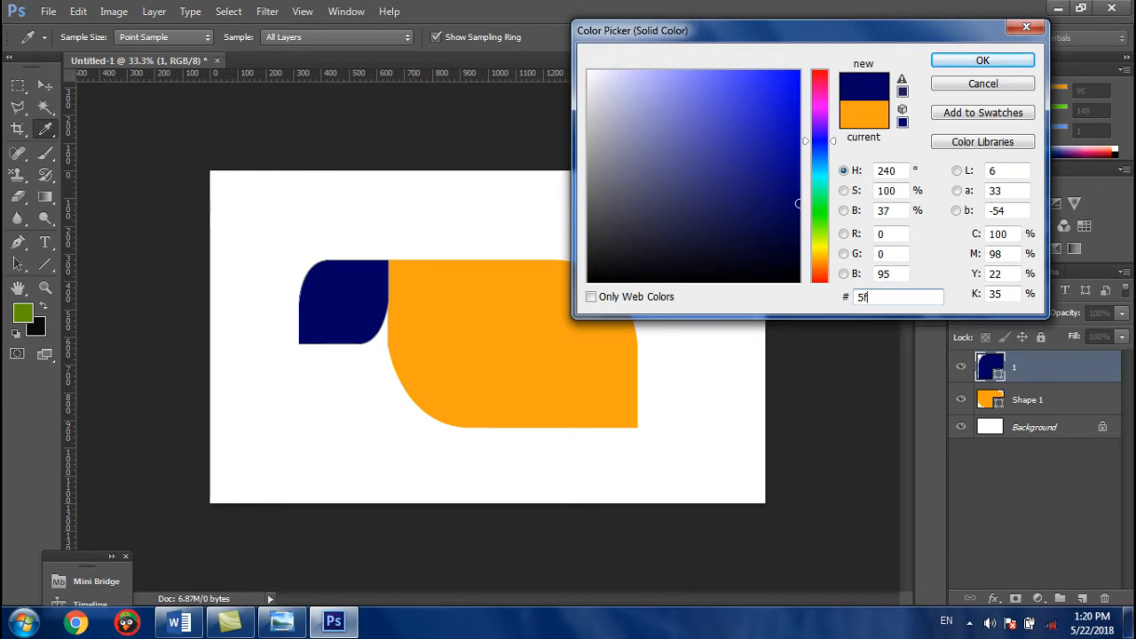
{"action": "type", "text": "9501"}
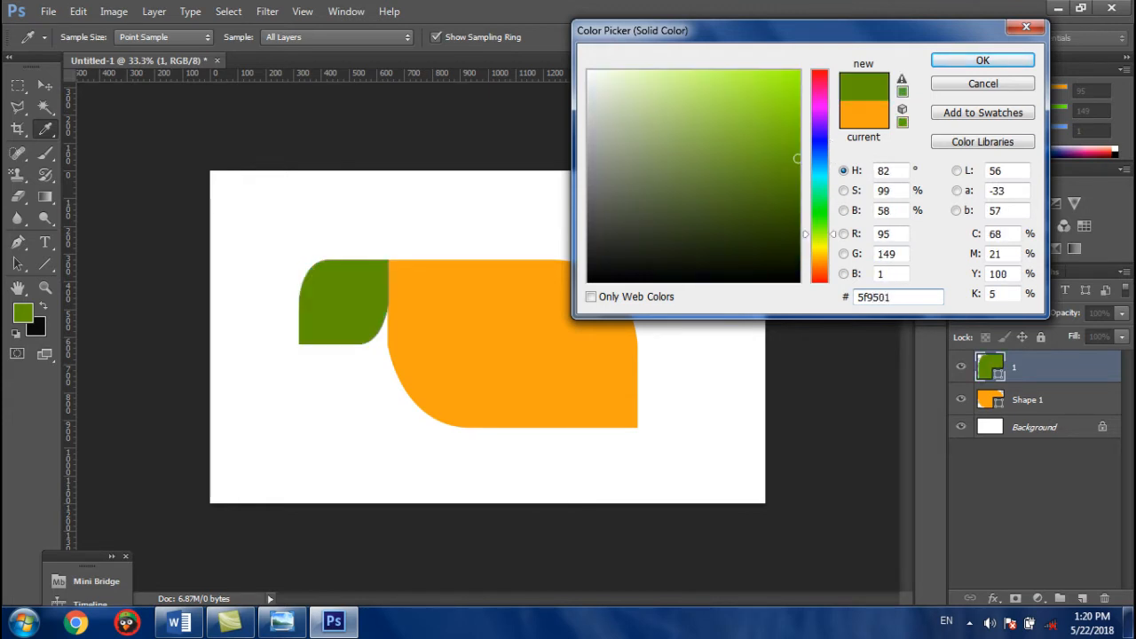
{"action": "key", "text": "Return"}
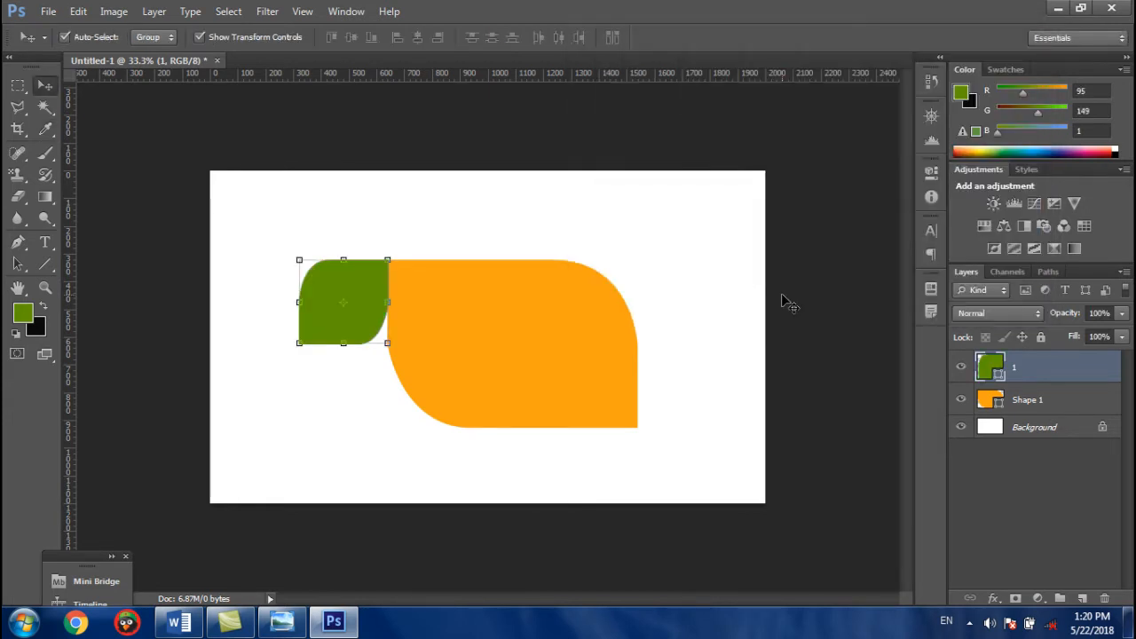
- Compare the green leaf's size and proportions with the Tolo logo reference image, keeping its height at 100%
{"action": "left_click", "coordinate": [281, 622]}
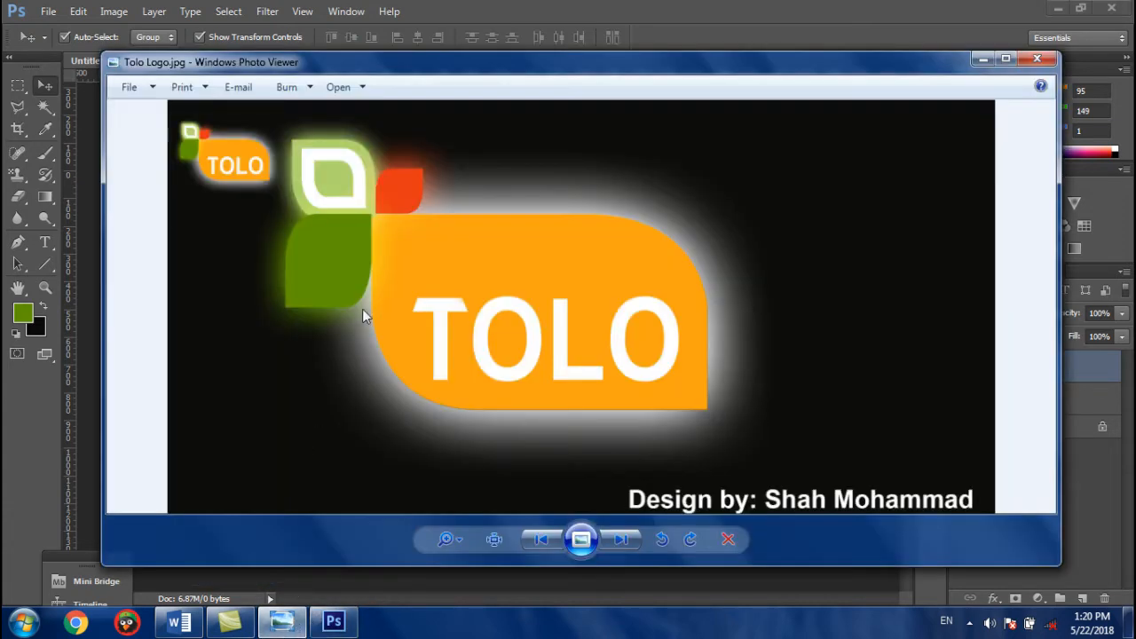
{"action": "left_click", "coordinate": [352, 629]}
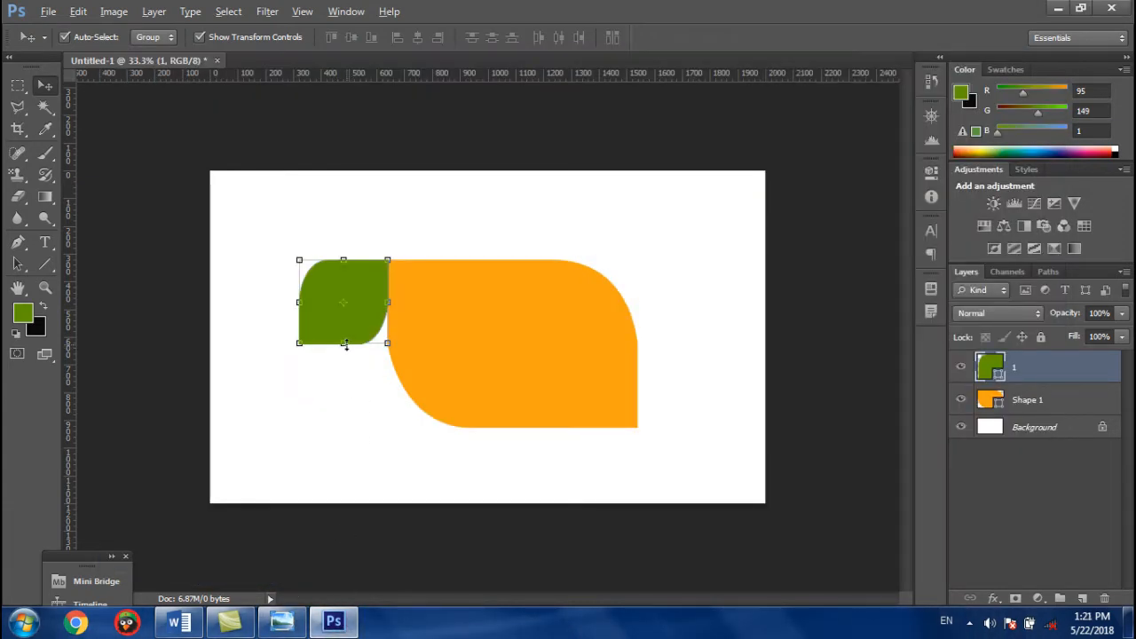
{"action": "left_click_drag", "start_coordinate": [346, 347], "coordinate": [346, 343]}
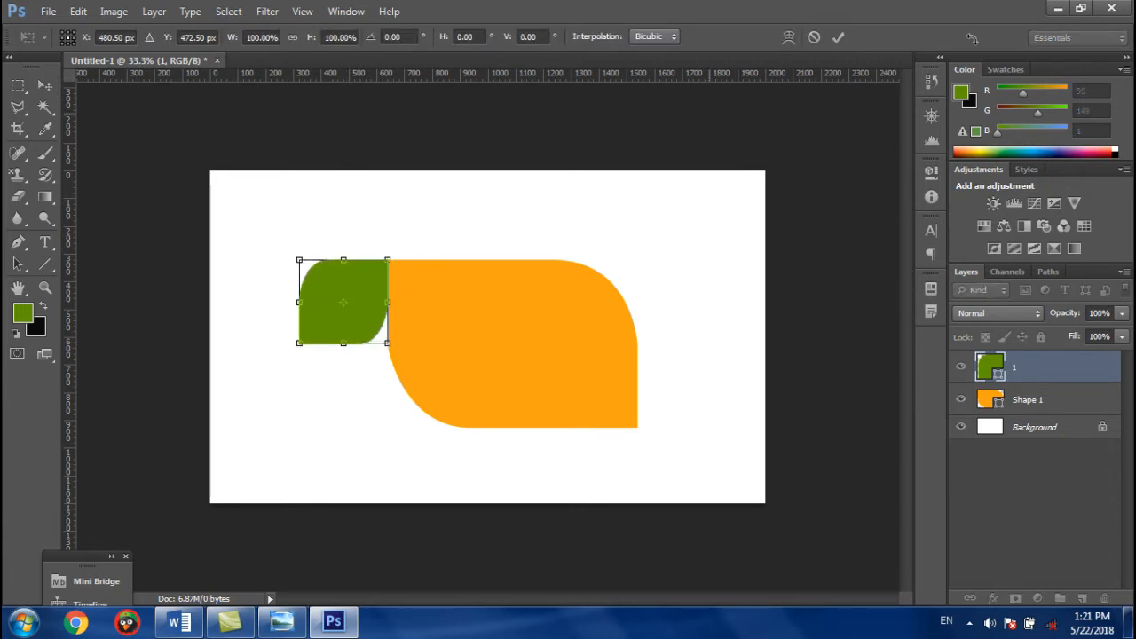
{"action": "left_click", "coordinate": [838, 38]}
{"action": "left_click", "coordinate": [282, 622]}
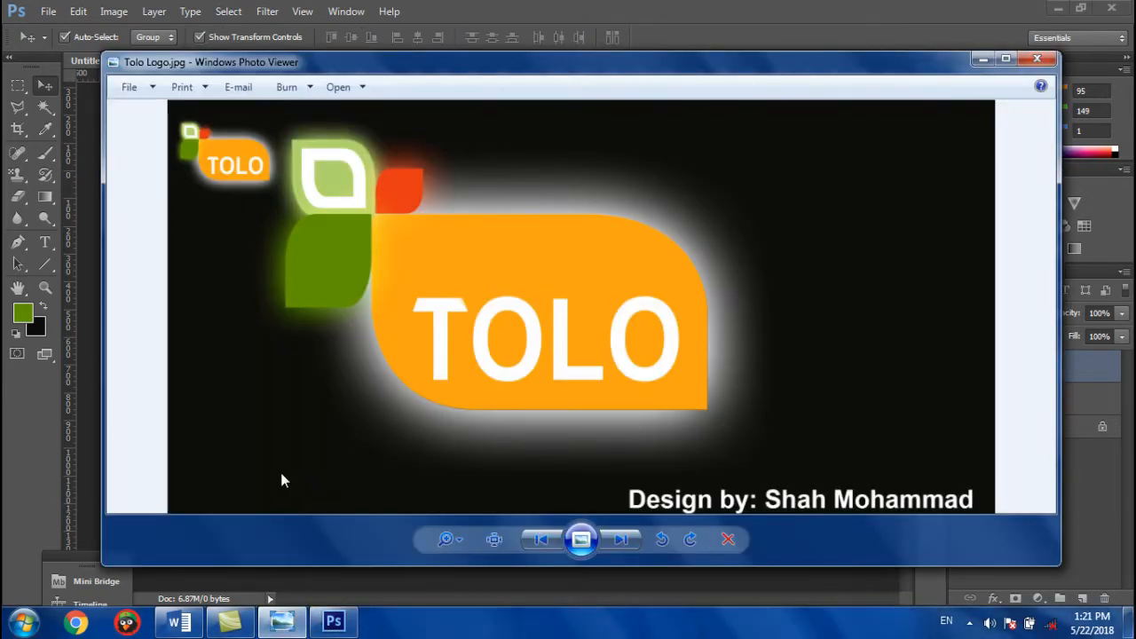
{"action": "left_click", "coordinate": [334, 621]}
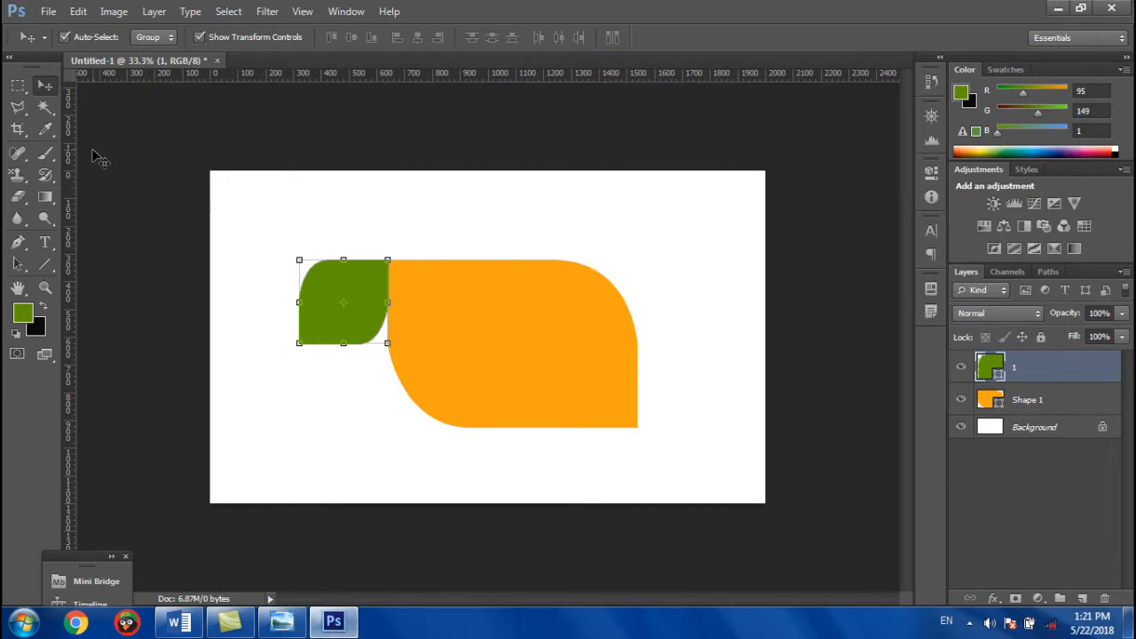
- Duplicate the green leaf layer as 2 and move the copy directly above the first leaf, offset slightly to the right
{"action": "right_click", "coordinate": [1039, 373]}
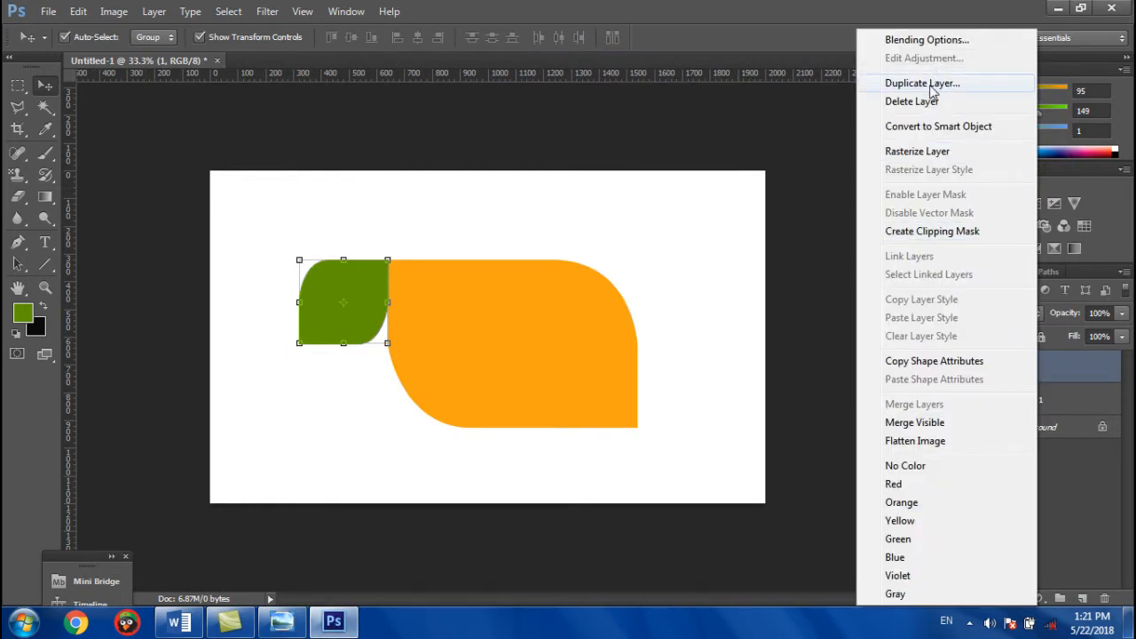
{"action": "left_click", "coordinate": [923, 84]}
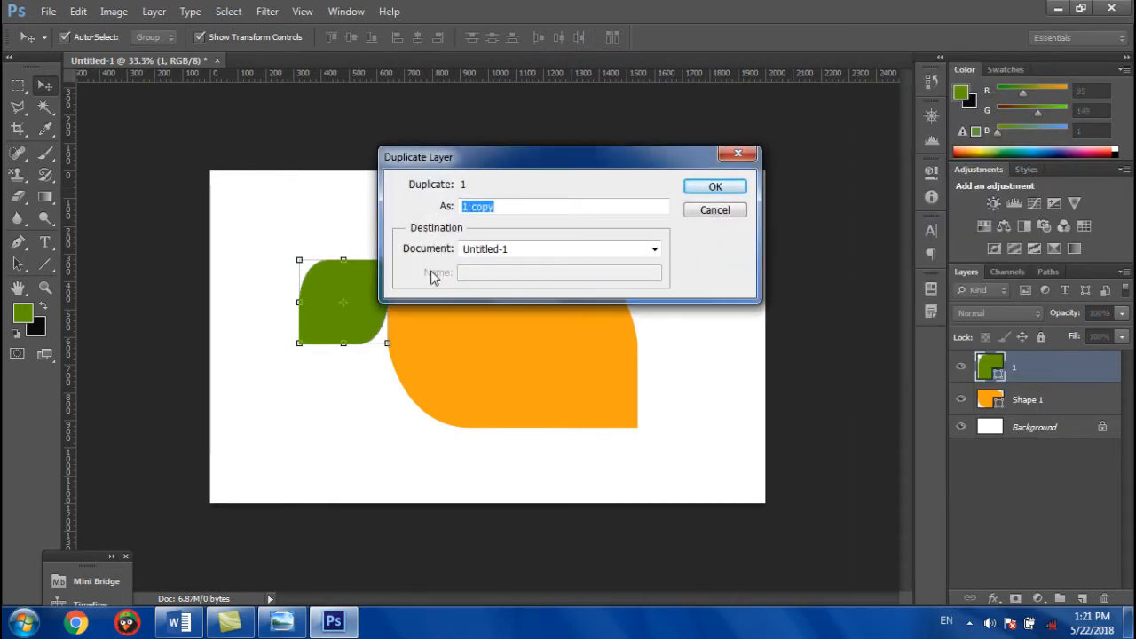
{"action": "type", "text": "2"}
{"action": "left_click", "coordinate": [730, 186]}
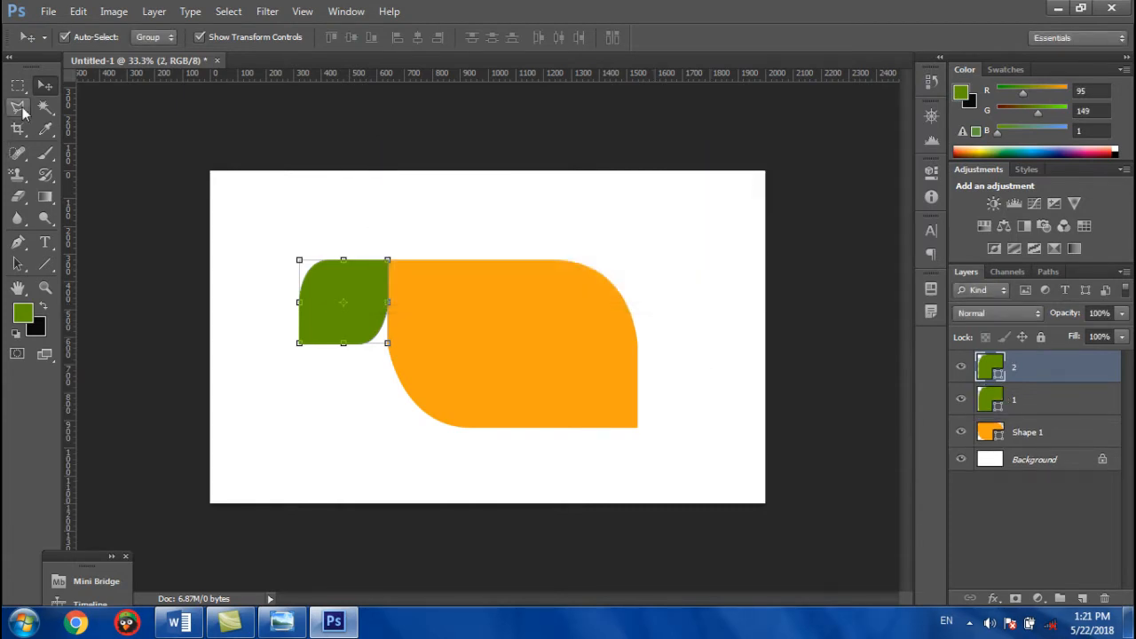
{"action": "left_click_drag", "start_coordinate": [349, 302], "coordinate": [368, 209]}
- Check the upper leaf's orientation in the Tolo logo reference image, then flip the leaf on layer 2 vertically
{"action": "left_click", "coordinate": [286, 619]}
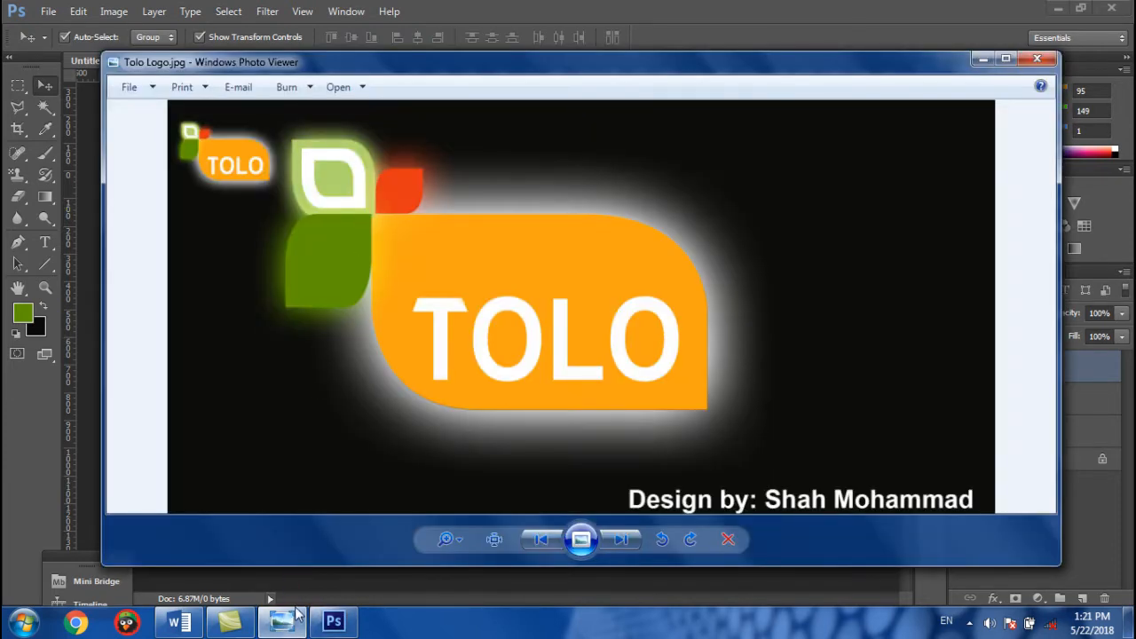
{"action": "left_click", "coordinate": [298, 621]}
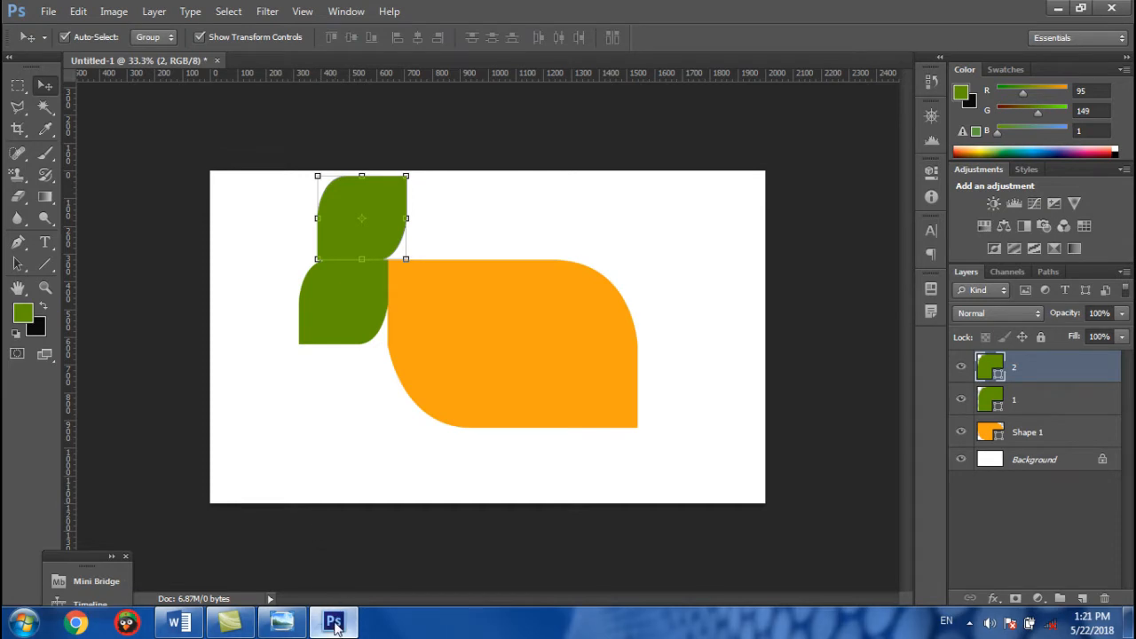
{"action": "mouse_move", "coordinate": [335, 626]}
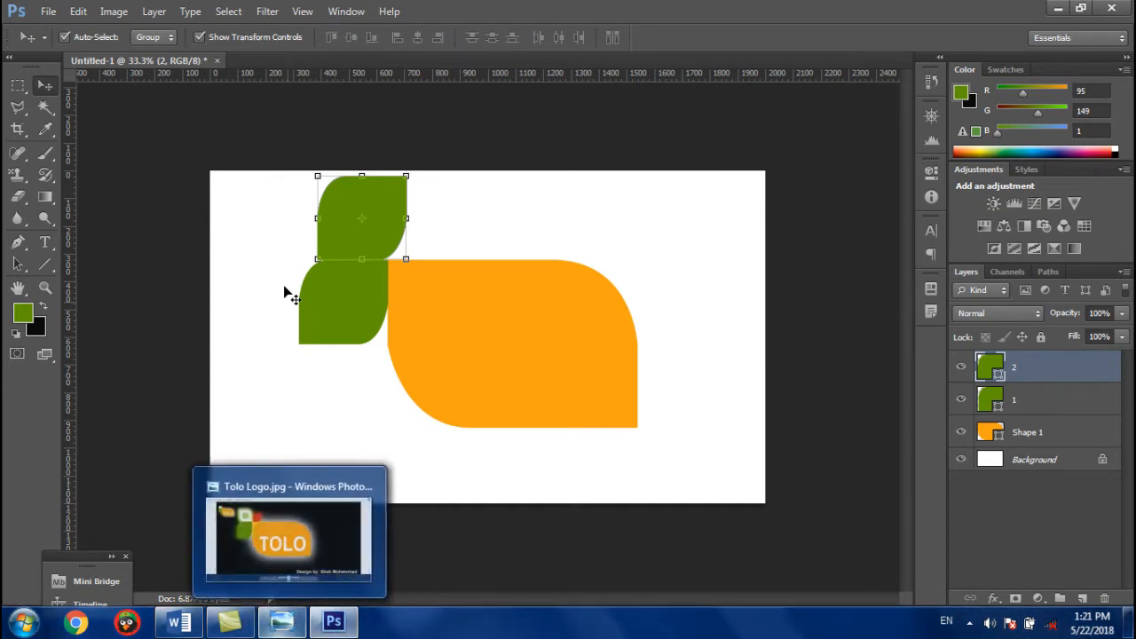
{"action": "left_click", "coordinate": [82, 10]}
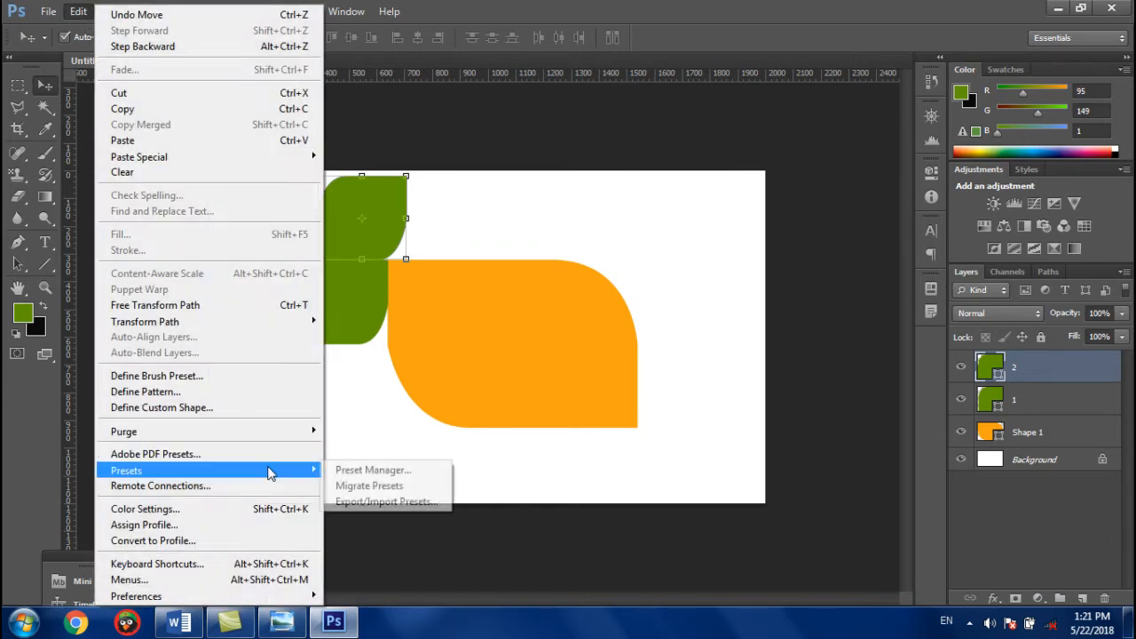
{"action": "mouse_move", "coordinate": [311, 322]}
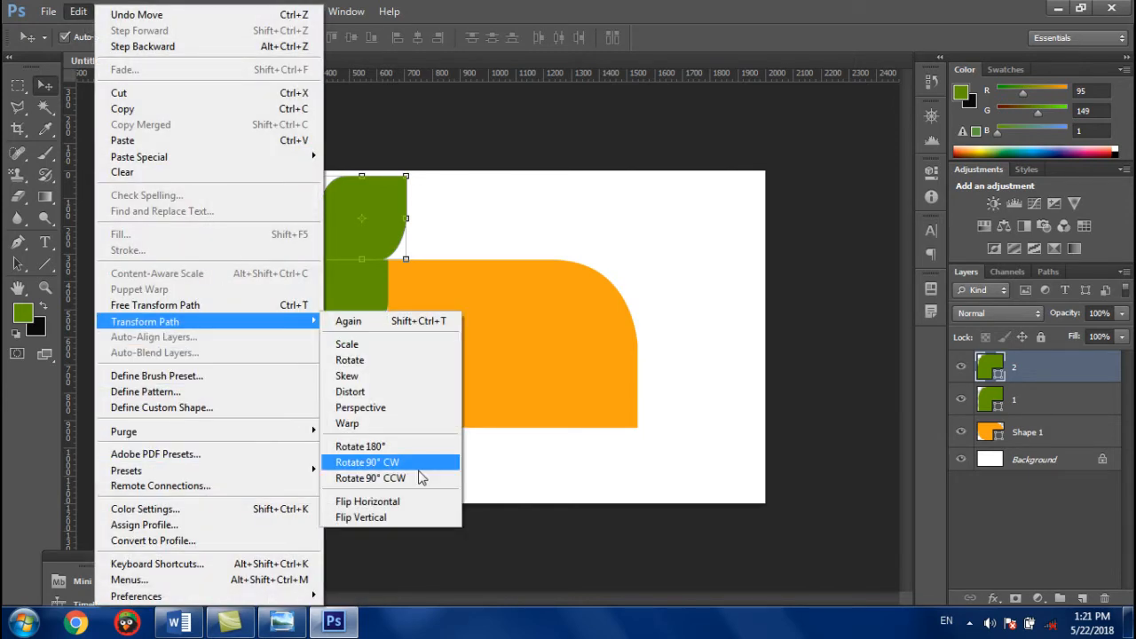
{"action": "left_click", "coordinate": [396, 519]}
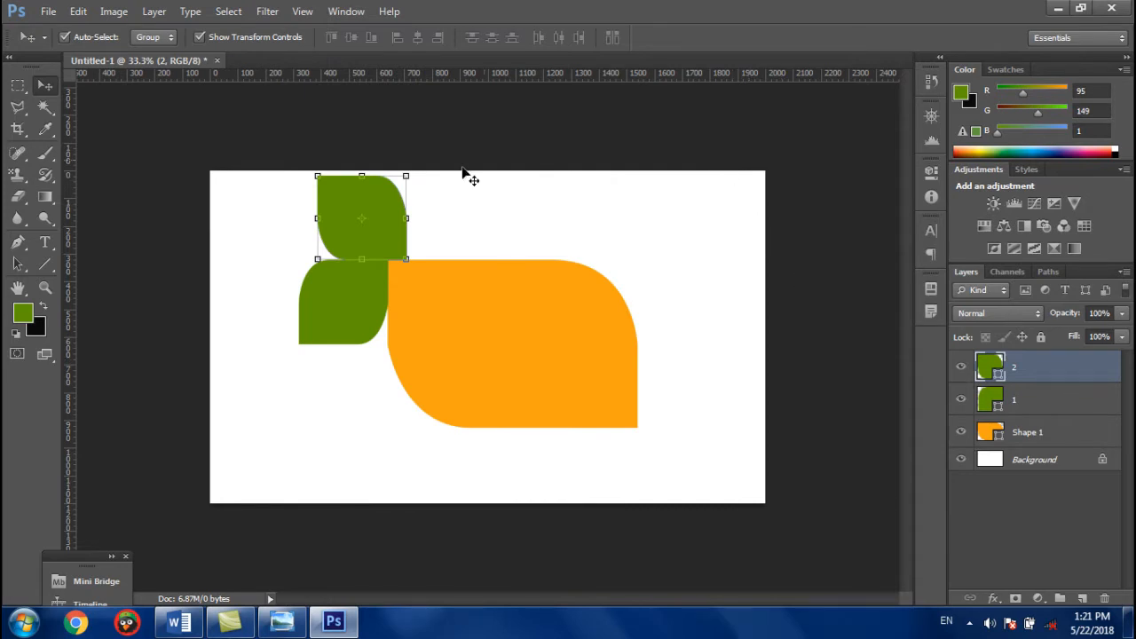
- Move the leaf on layer 2 left to align directly above the first green leaf, then check its color in the Tolo logo reference image
{"action": "left_click_drag", "start_coordinate": [384, 211], "coordinate": [365, 211]}
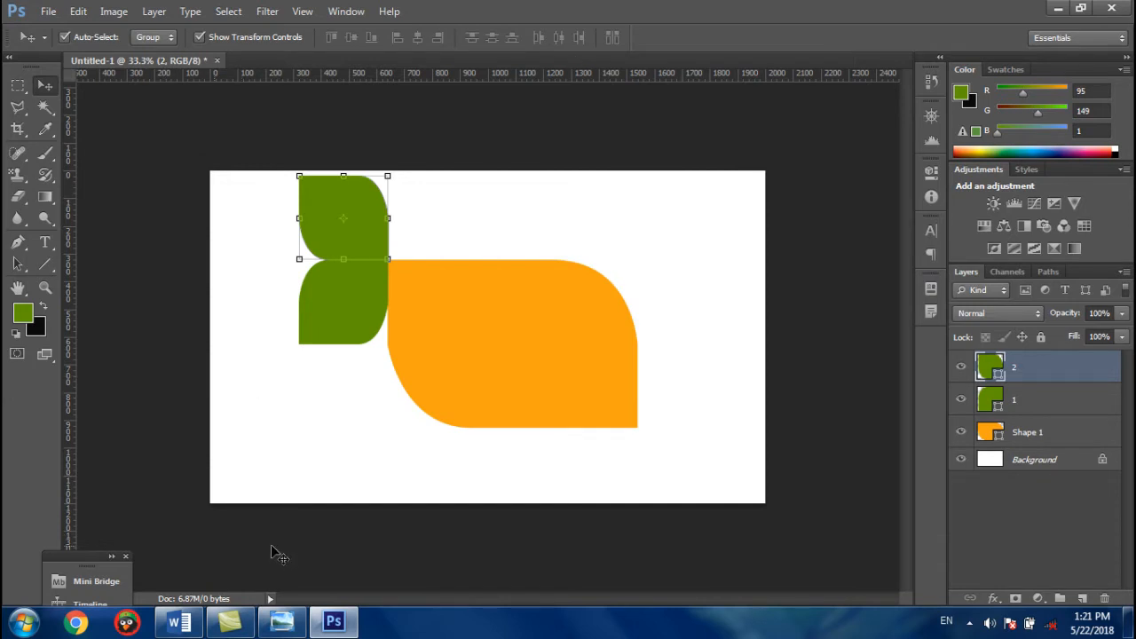
{"action": "left_click", "coordinate": [279, 617]}
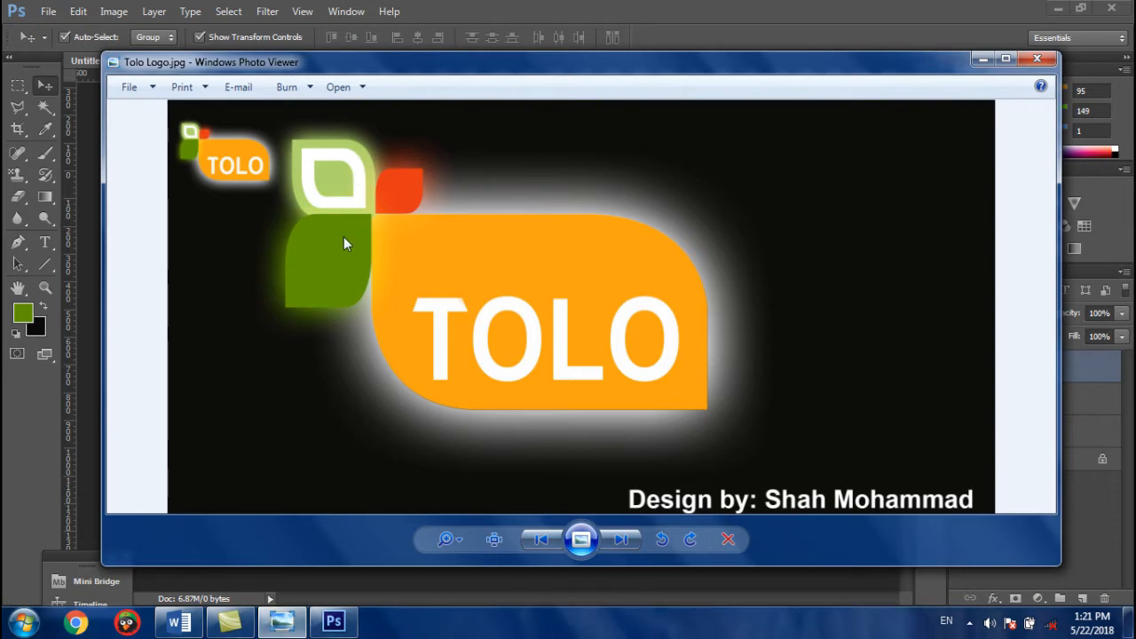
{"action": "left_click", "coordinate": [281, 619]}
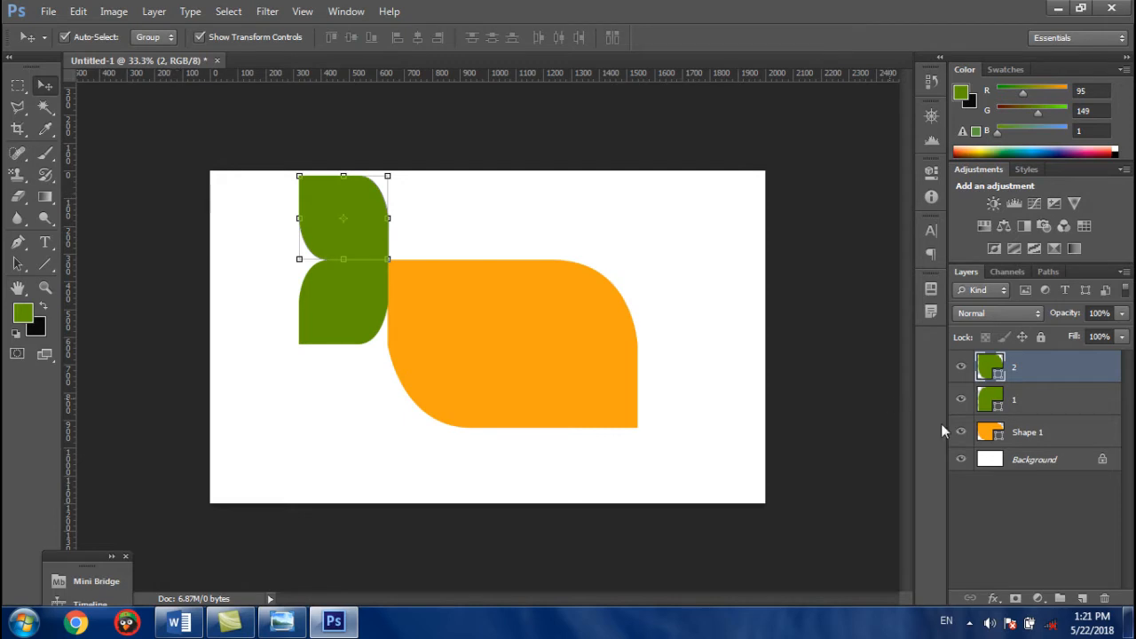
- Change the fill color of the upper leaf on layer 2 to the light green afd66c
{"action": "double_click", "coordinate": [988, 367]}
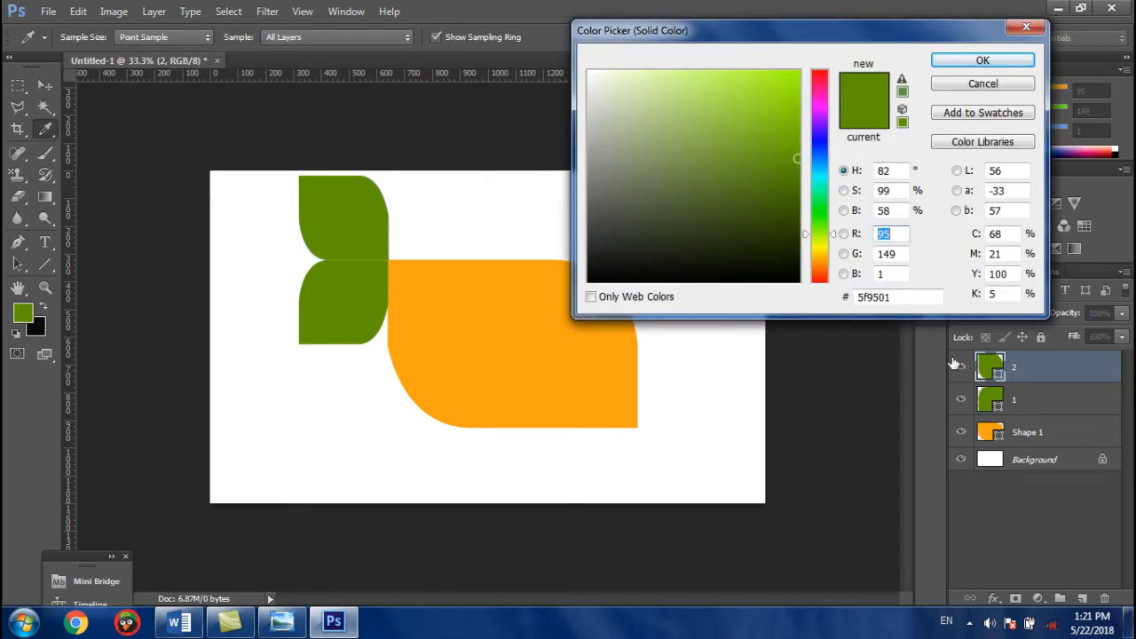
{"action": "double_click", "coordinate": [885, 298]}
{"action": "type", "text": "afd"}
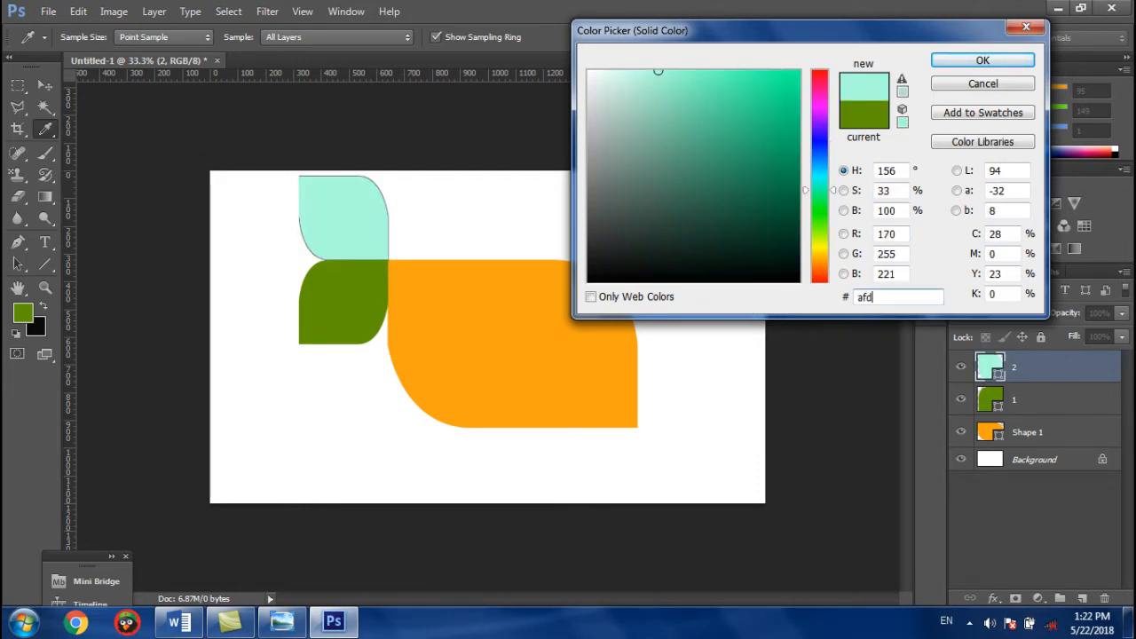
{"action": "type", "text": "66c"}
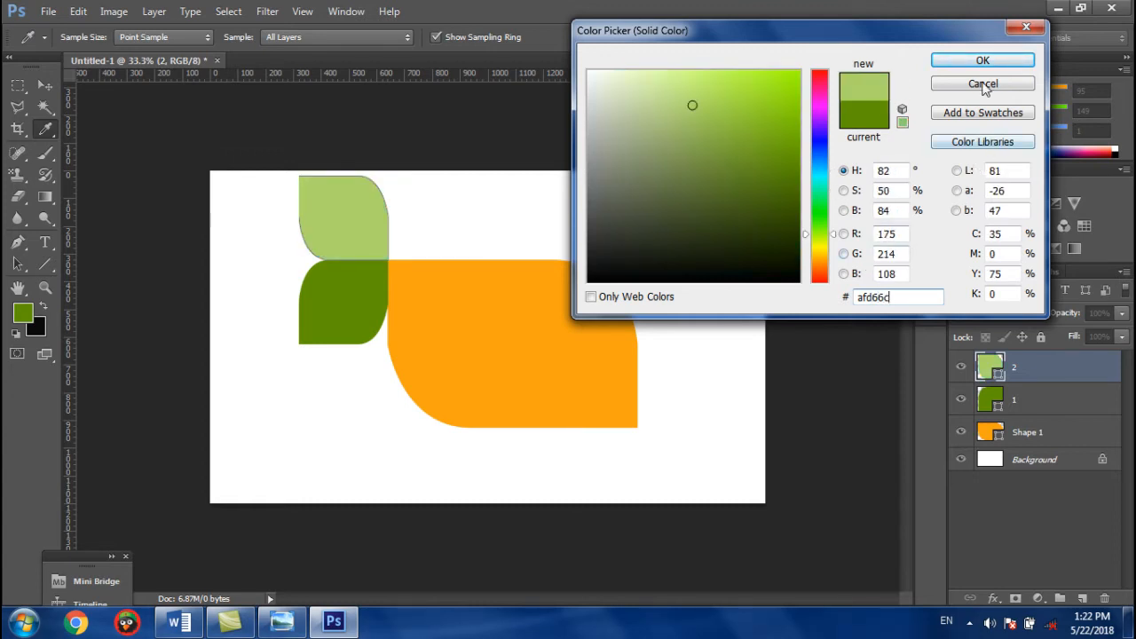
{"action": "left_click", "coordinate": [950, 58]}
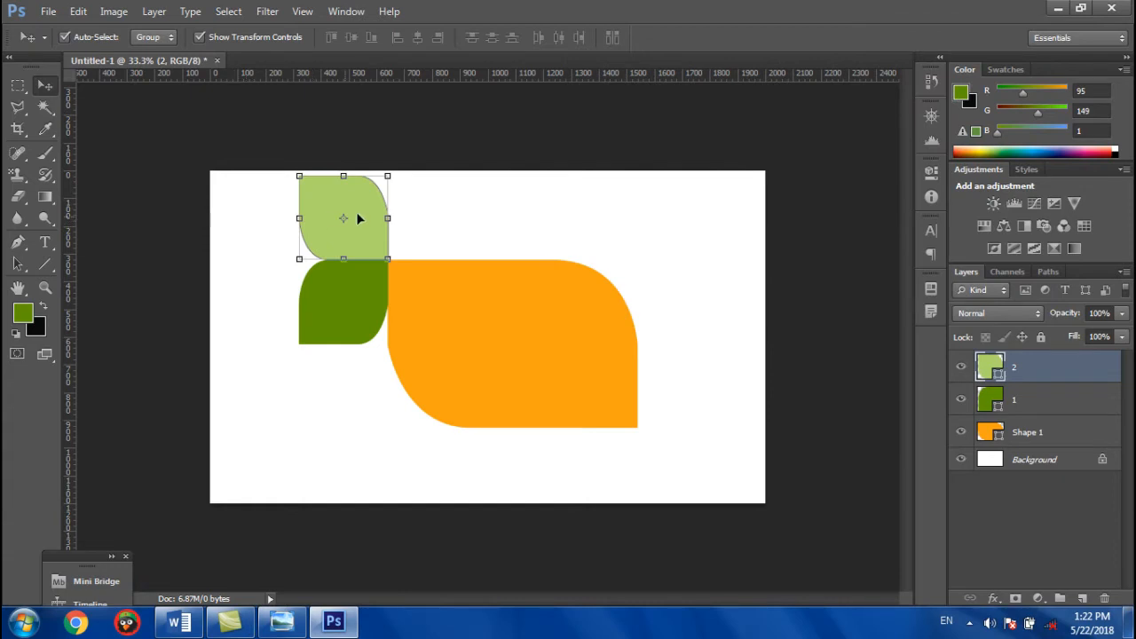
- Check the upper leaf's size in the reference image and scale layer 2 around its center to about 83% width and 76% height
{"action": "left_click", "coordinate": [283, 621]}
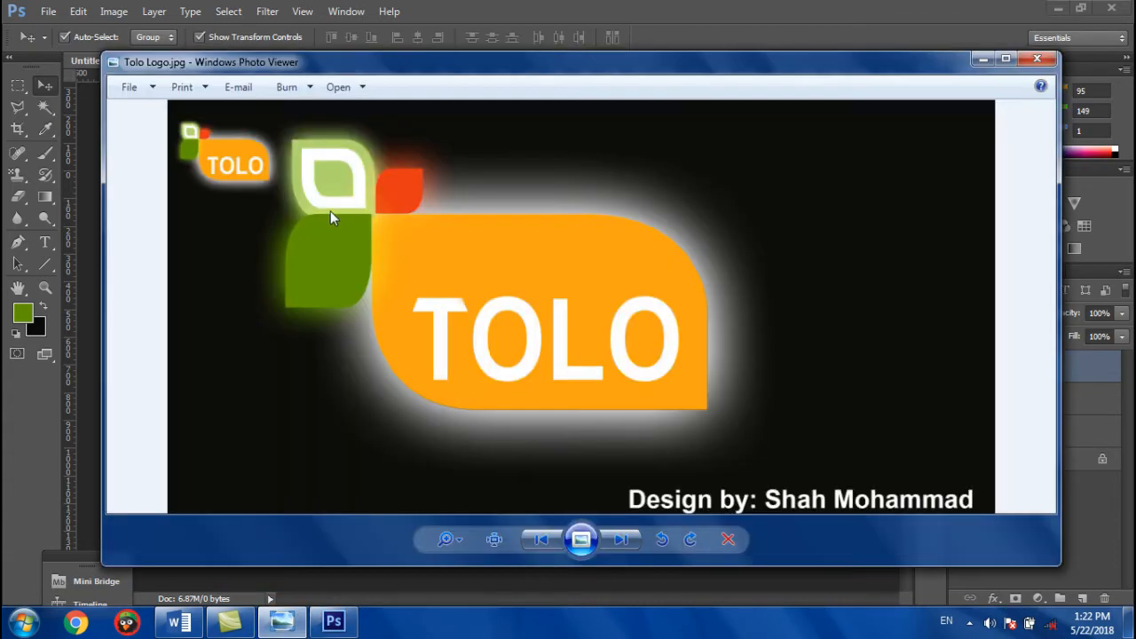
{"action": "left_click", "coordinate": [282, 621]}
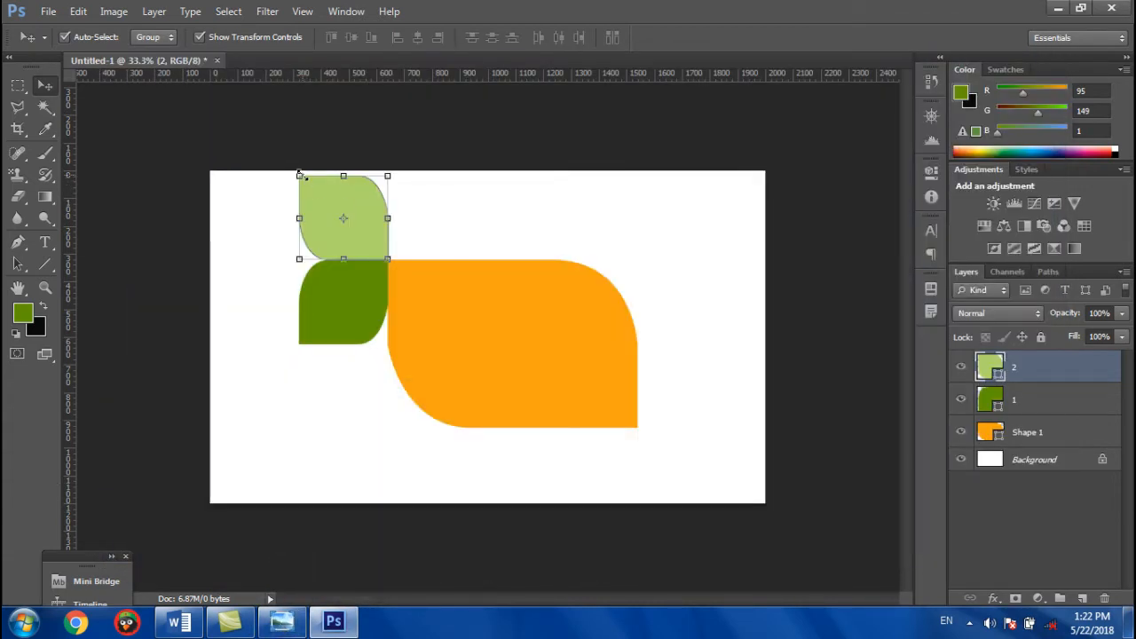
{"action": "key", "text": "ctrl+t"}
{"action": "left_click_drag", "start_coordinate": [299, 175], "coordinate": [307, 190]}
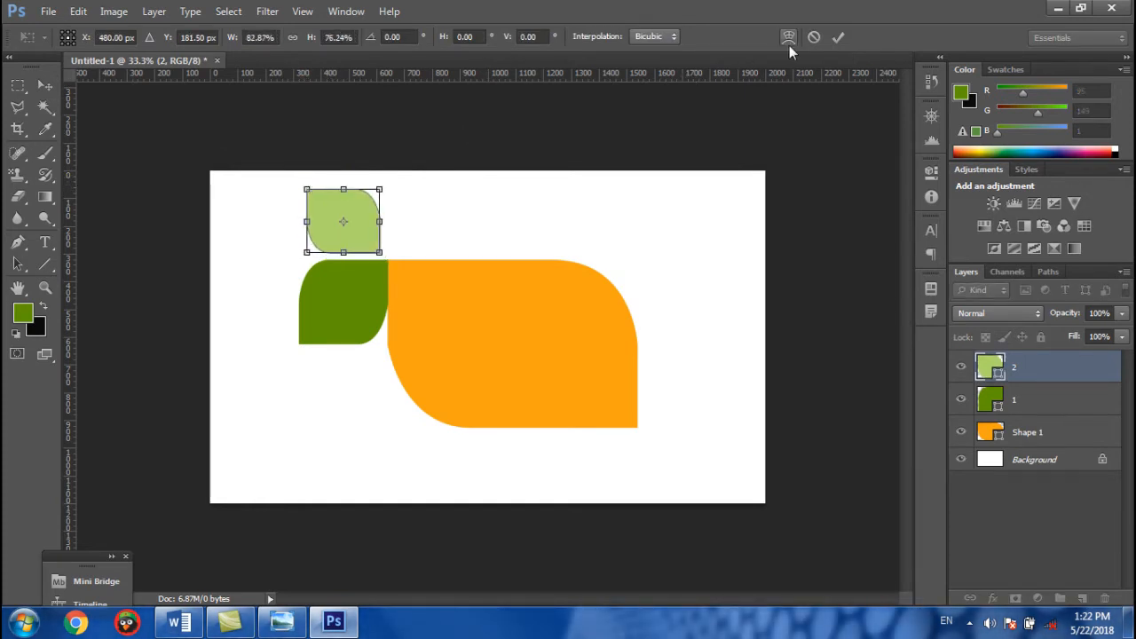
{"action": "left_click", "coordinate": [838, 37]}
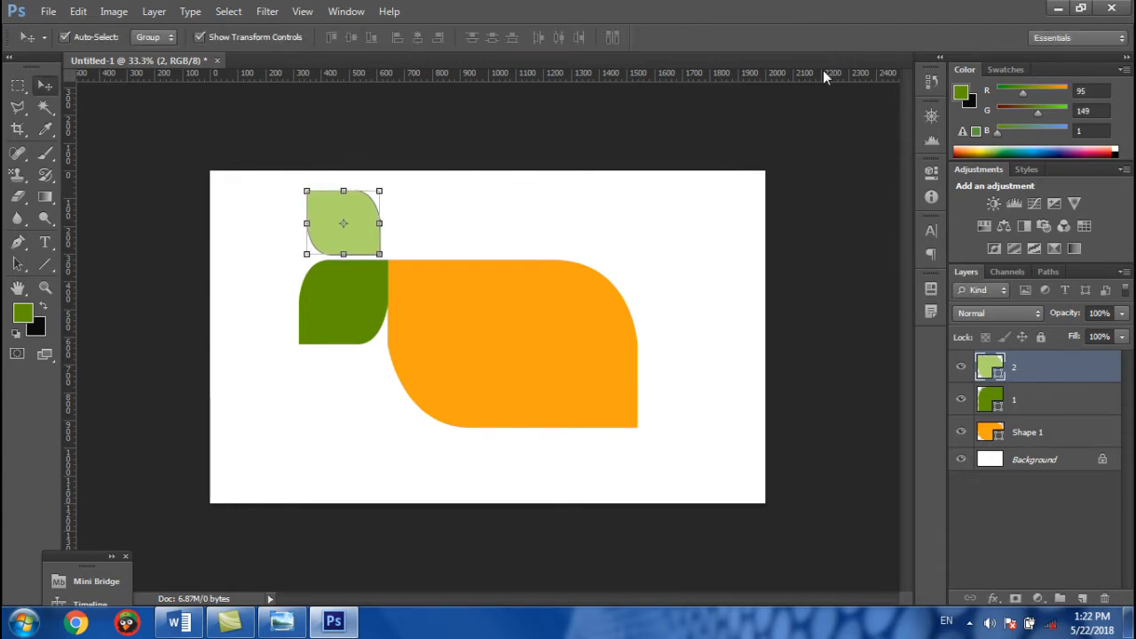
- Nudge the light green leaf down and slightly right so it rests on the dark green leaf near its upper right corner
{"action": "key", "text": "Down"}
{"action": "key", "text": "Down"}
{"action": "key", "text": "Right"}
{"action": "key", "text": "Right"}
{"action": "key", "text": "Right"}
{"action": "key", "text": "Right"}
{"action": "key", "text": "Down"}
{"action": "key", "text": "Down"}
{"action": "key", "text": "Down"}
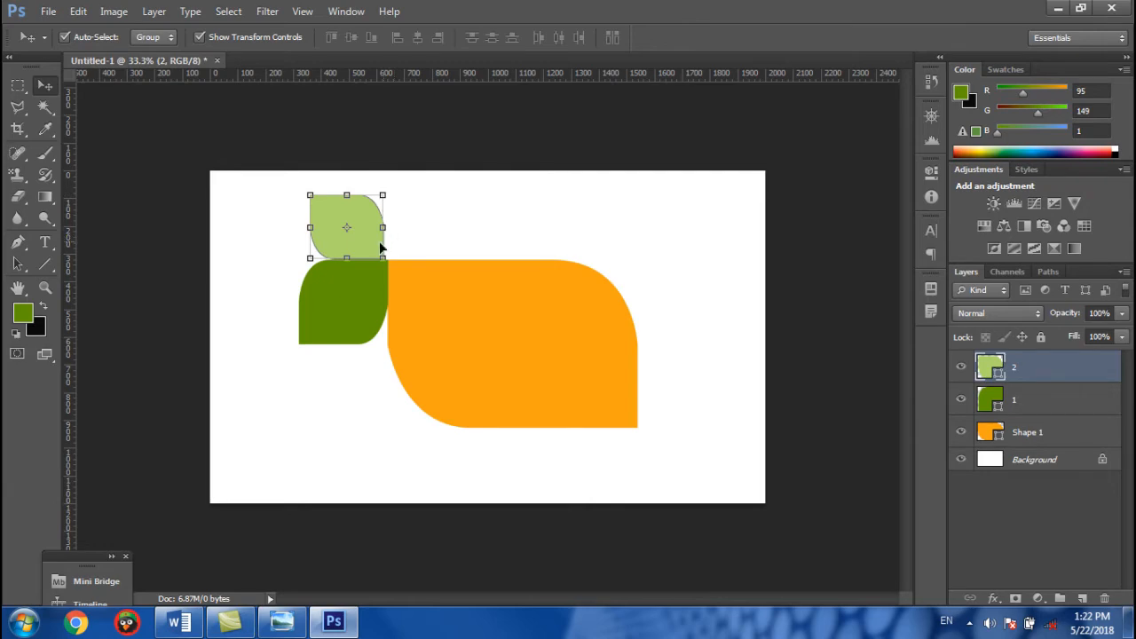
- Check the nested shapes of the upper leaf in the reference image and duplicate layer 2 as 3
{"action": "left_click", "coordinate": [281, 621]}
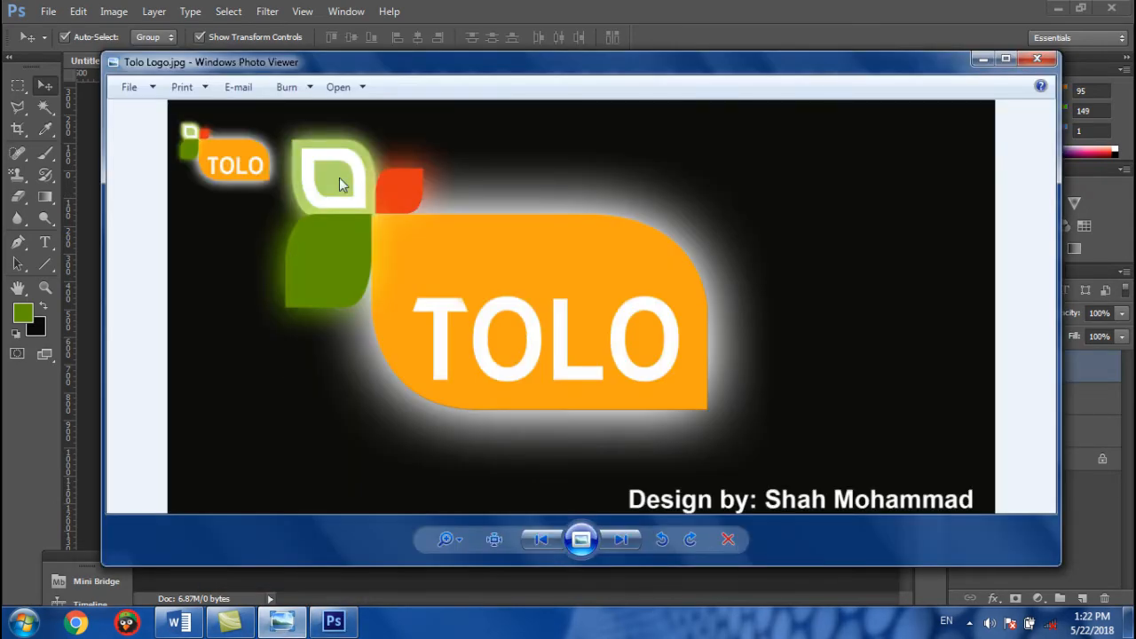
{"action": "left_click", "coordinate": [985, 61]}
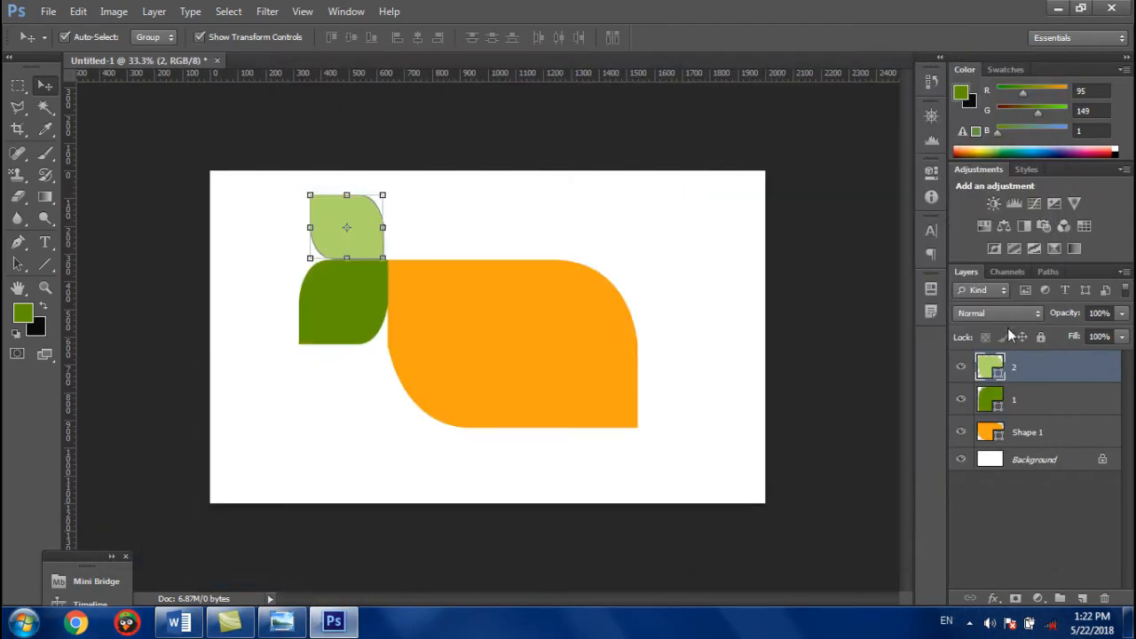
{"action": "right_click", "coordinate": [1033, 373]}
{"action": "left_click", "coordinate": [842, 84]}
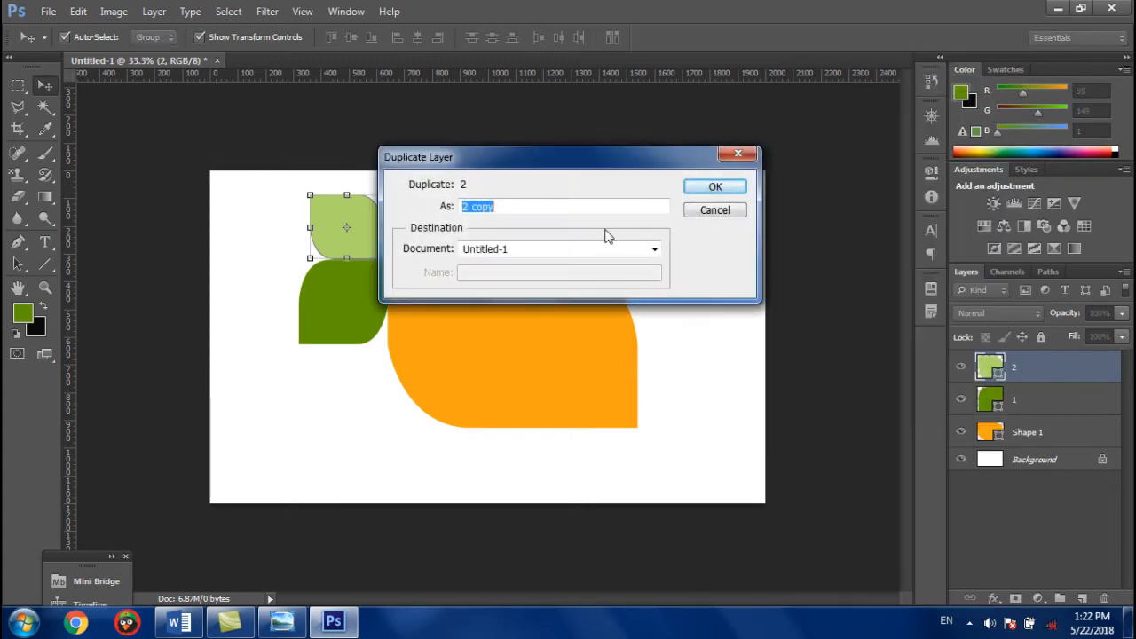
{"action": "type", "text": "3"}
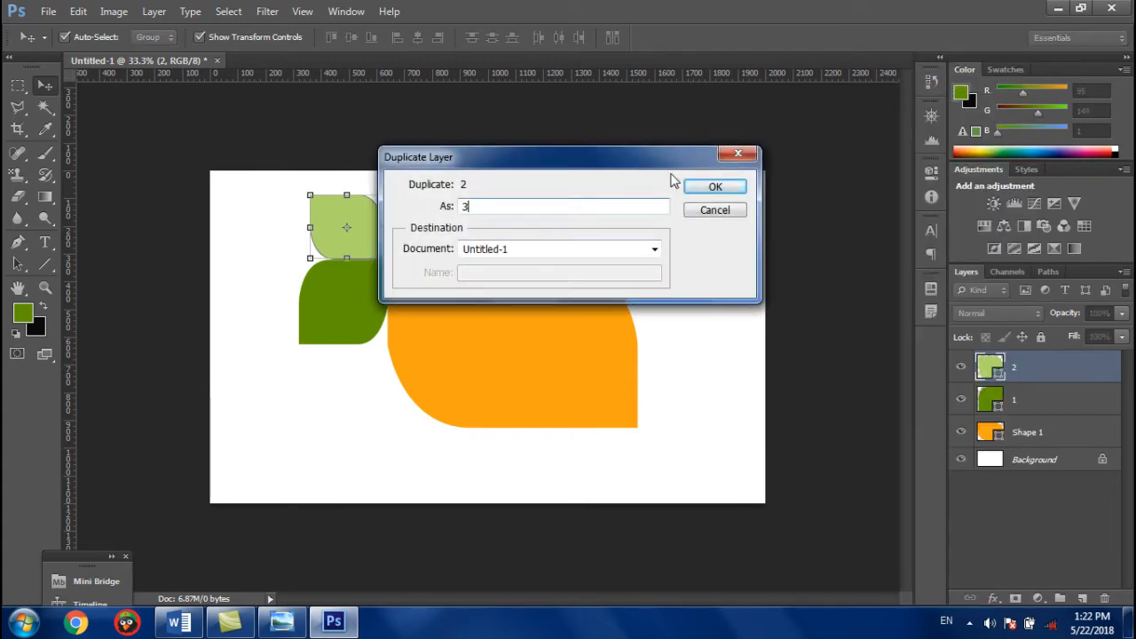
{"action": "left_click", "coordinate": [716, 187]}
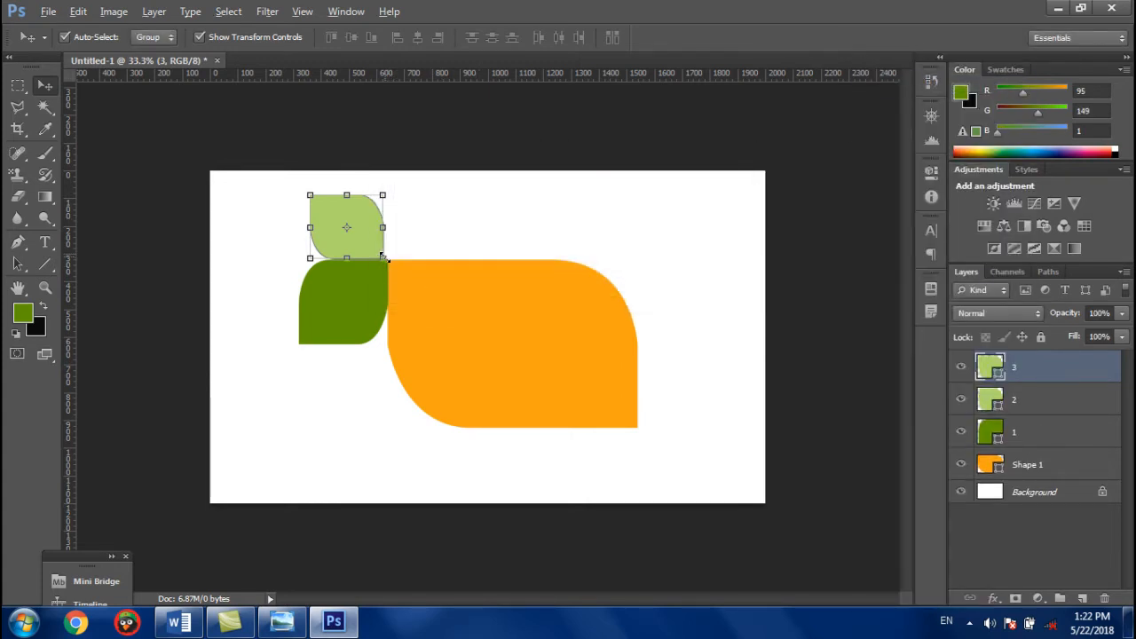
- Change the fill color of the leaf copy on layer 3 to white, ffffff
{"action": "key", "text": "alt+shift"}
{"action": "double_click", "coordinate": [991, 362]}
{"action": "left_click", "coordinate": [588, 72]}
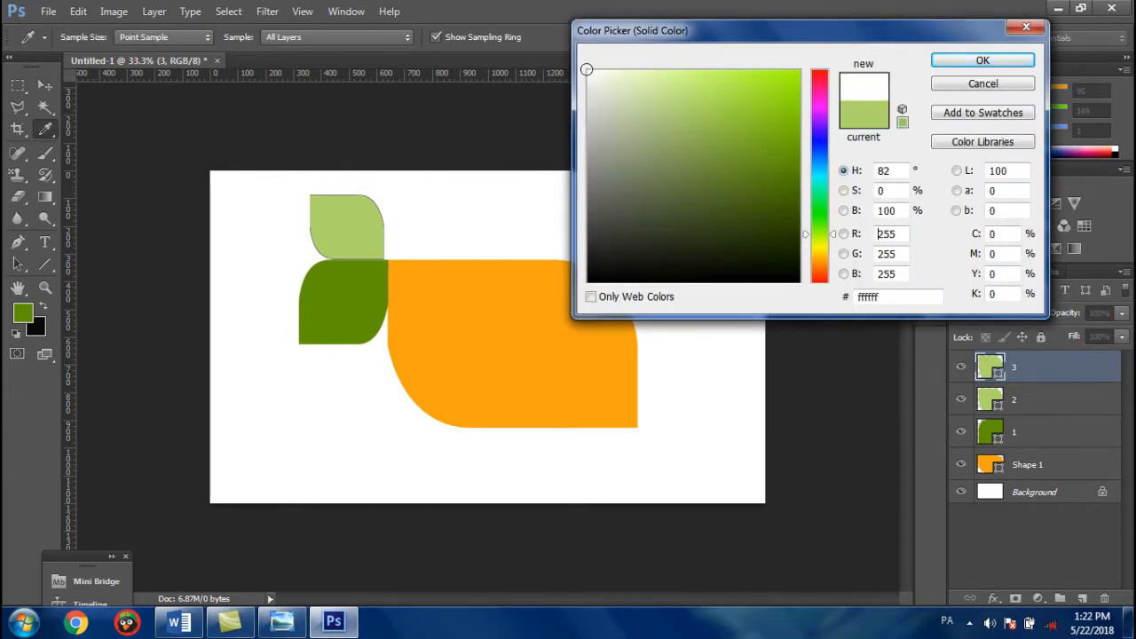
{"action": "left_click", "coordinate": [958, 58]}
{"action": "key", "text": "v"}
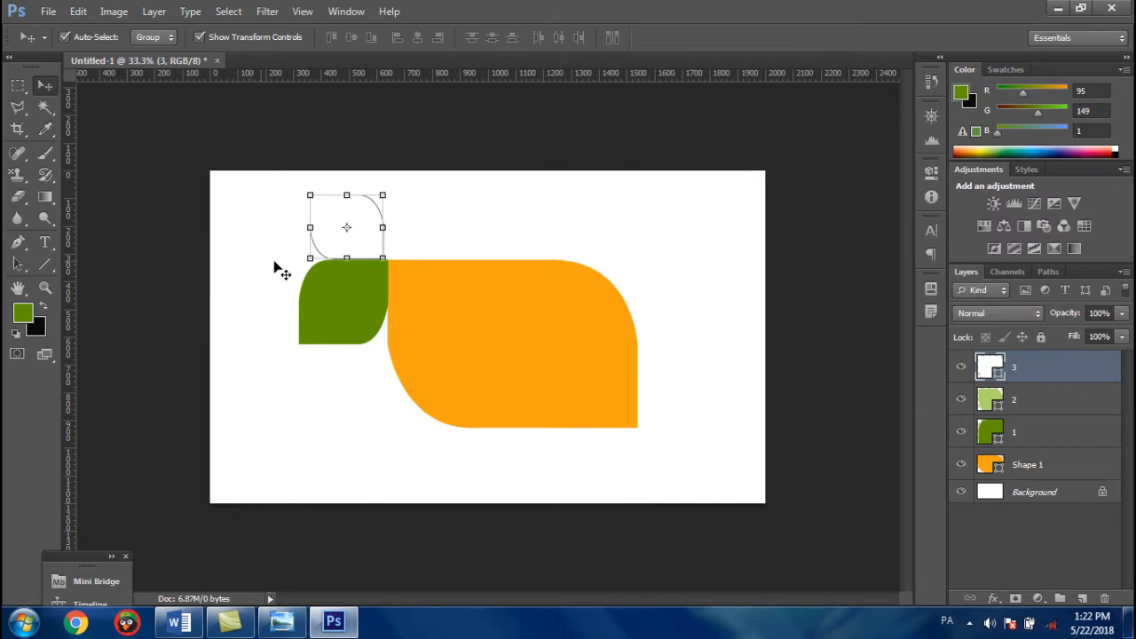
- Scale the white leaf around its center to about 79% inside the light green leaf and compare it with the reference image
{"action": "left_click_drag", "start_coordinate": [382, 258], "coordinate": [375, 253]}
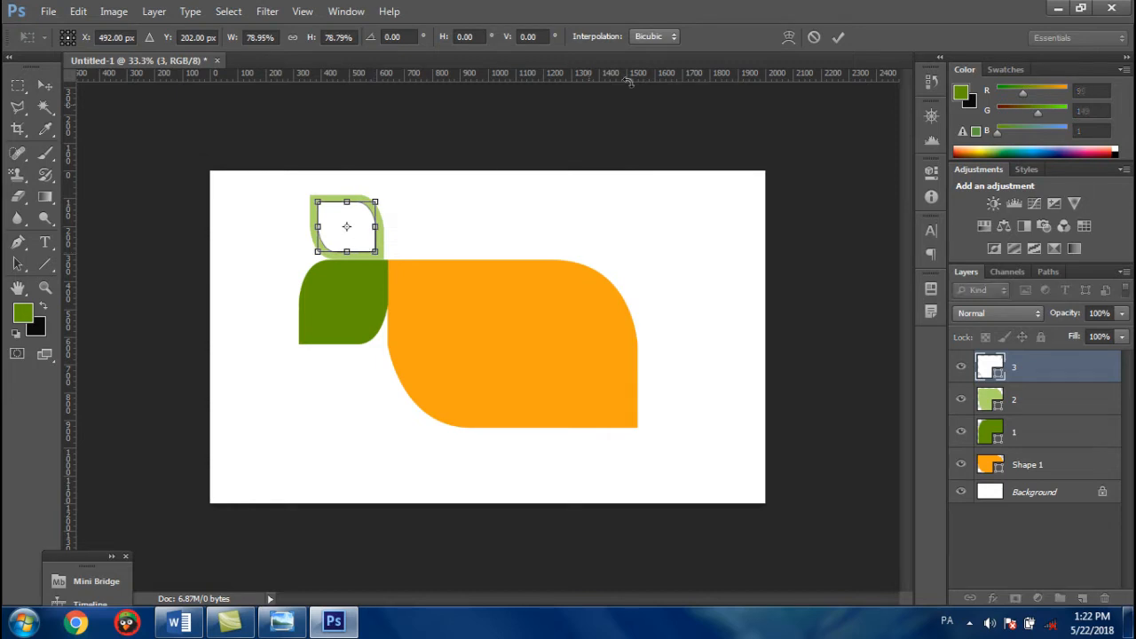
{"action": "left_click", "coordinate": [838, 36]}
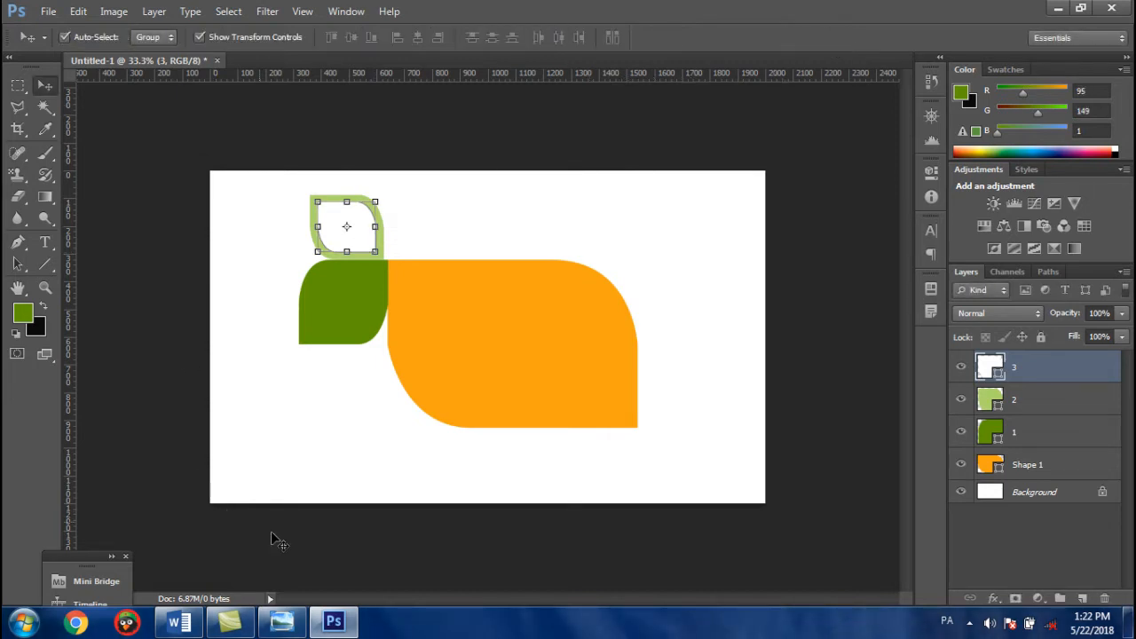
{"action": "left_click", "coordinate": [281, 621]}
{"action": "left_click", "coordinate": [302, 632]}
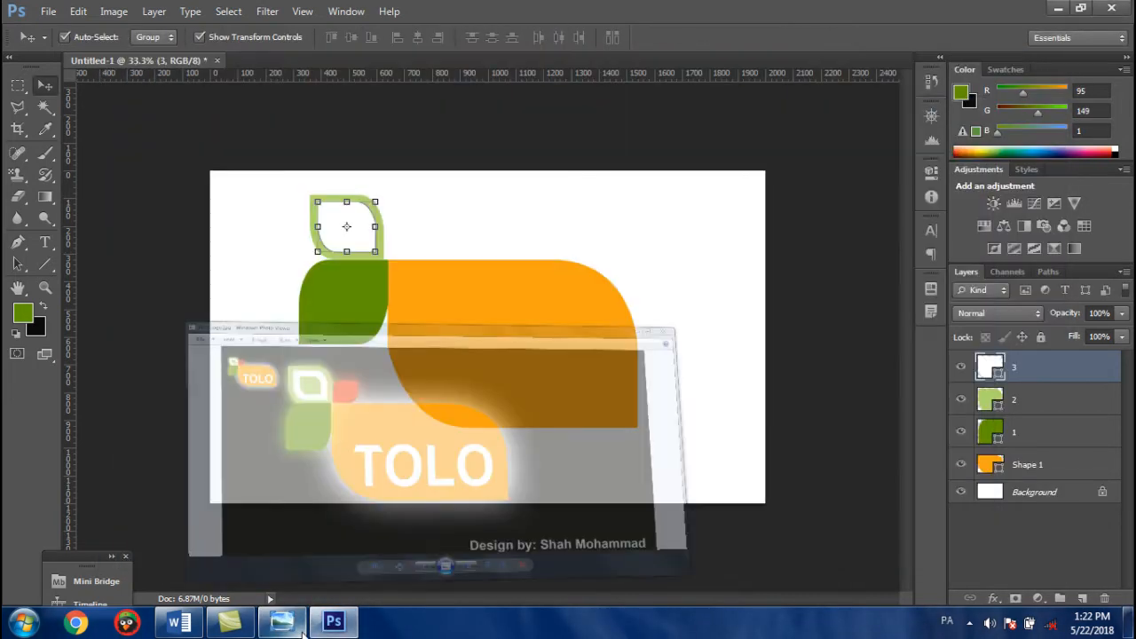
- Duplicate the white leaf layer as ۴ and fill the copy with the light green afd66c sampled from the outer leaf
{"action": "right_click", "coordinate": [1027, 367]}
{"action": "left_click", "coordinate": [888, 81]}
{"action": "type", "text": "۴"}
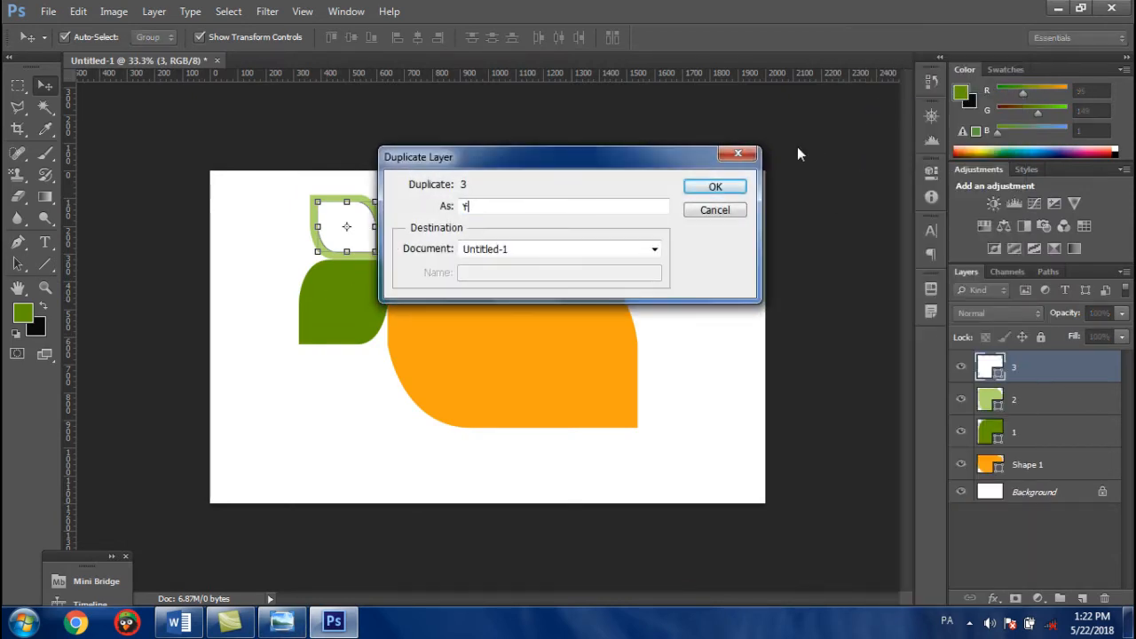
{"action": "left_click", "coordinate": [710, 187]}
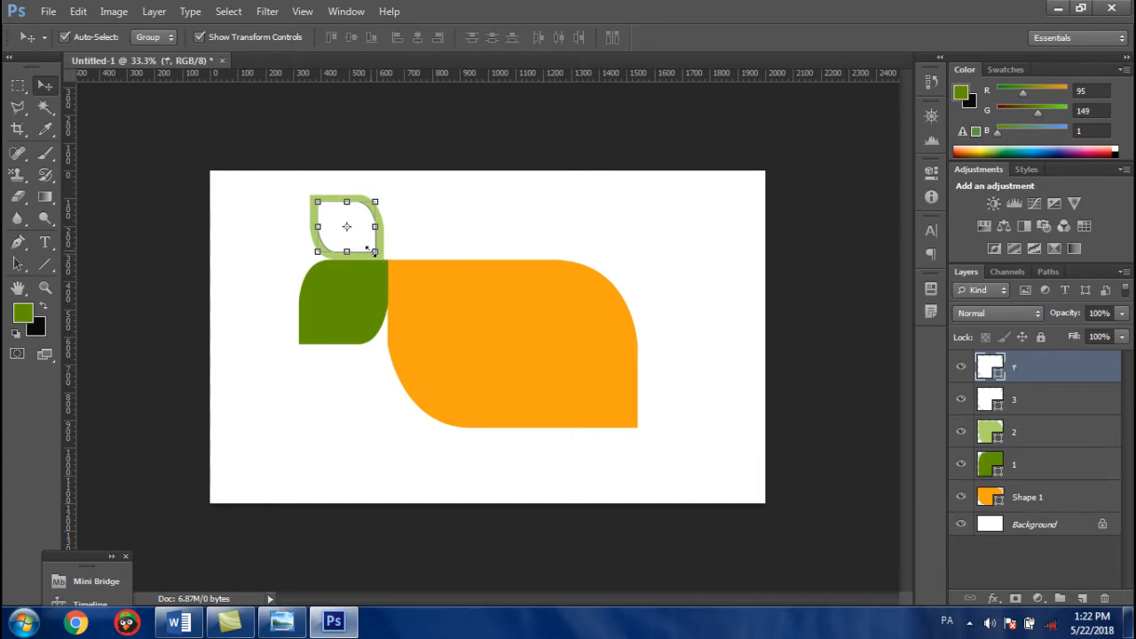
{"action": "double_click", "coordinate": [993, 368]}
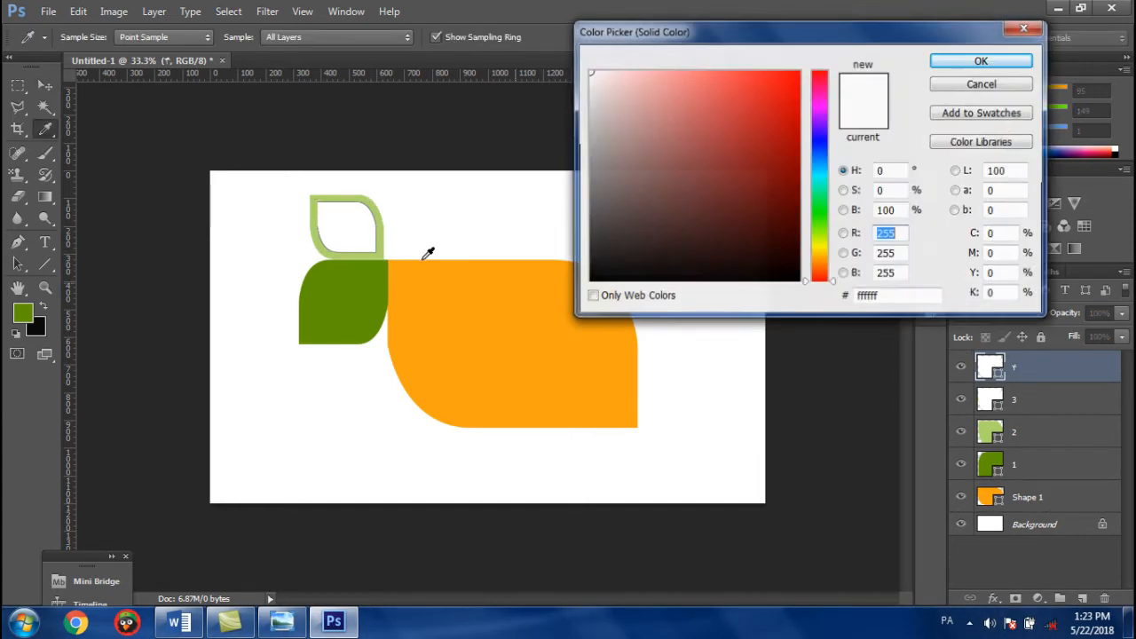
{"action": "left_click", "coordinate": [384, 247]}
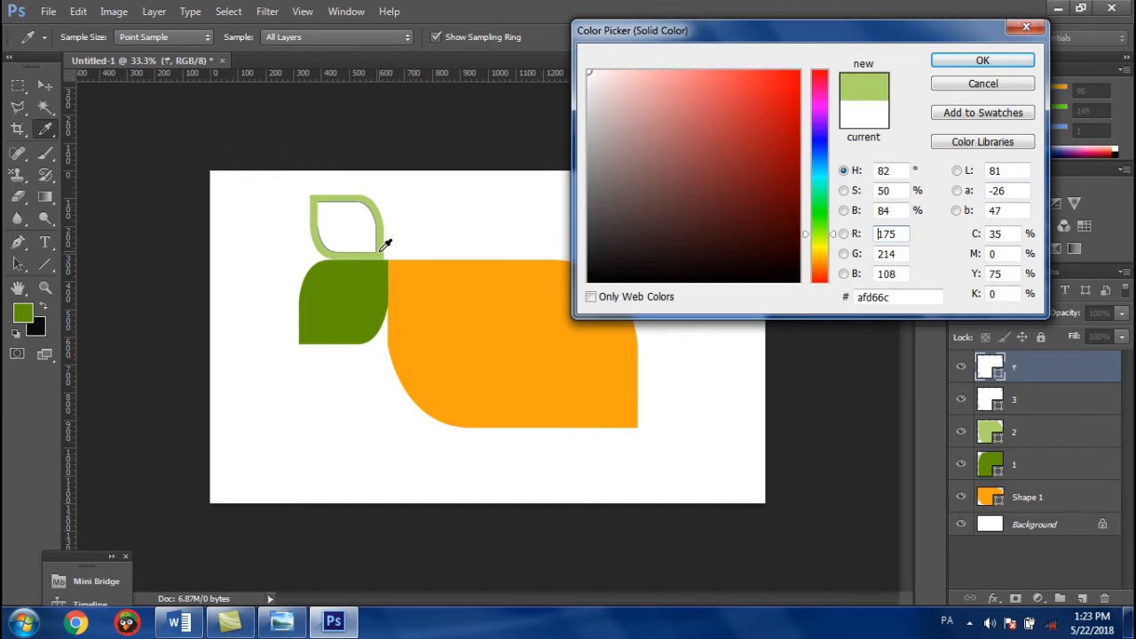
{"action": "left_click", "coordinate": [1019, 59]}
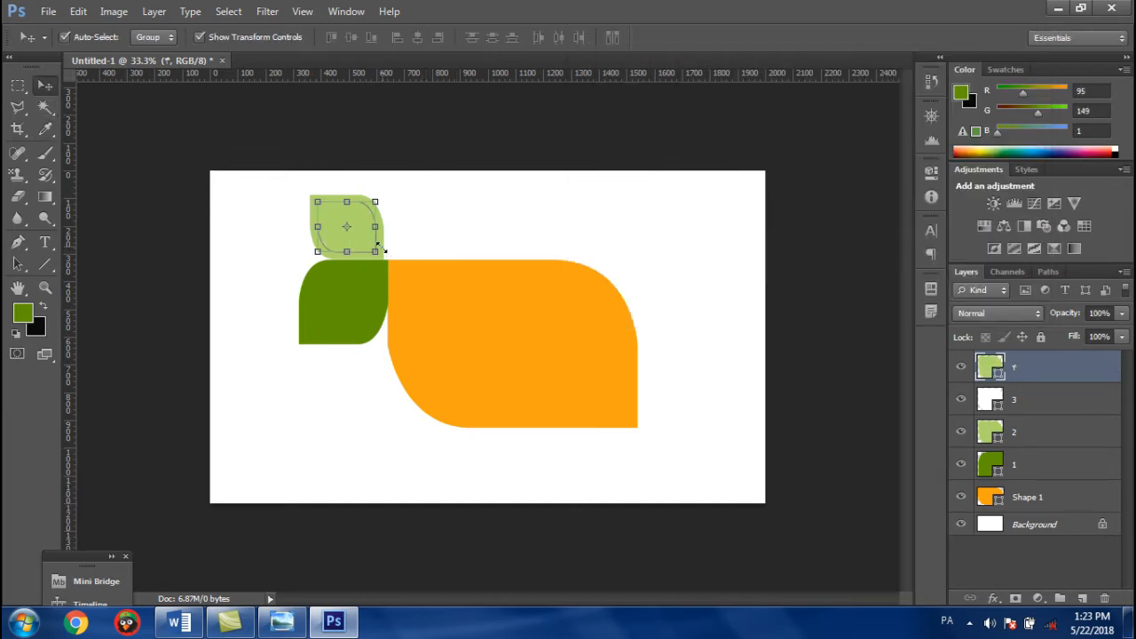
- Shrink the innermost light green leaf around its center to leave a white band, and compare the nested leaves with the reference image
{"action": "left_click_drag", "start_coordinate": [381, 249], "coordinate": [365, 246]}
{"action": "left_click", "coordinate": [838, 36]}
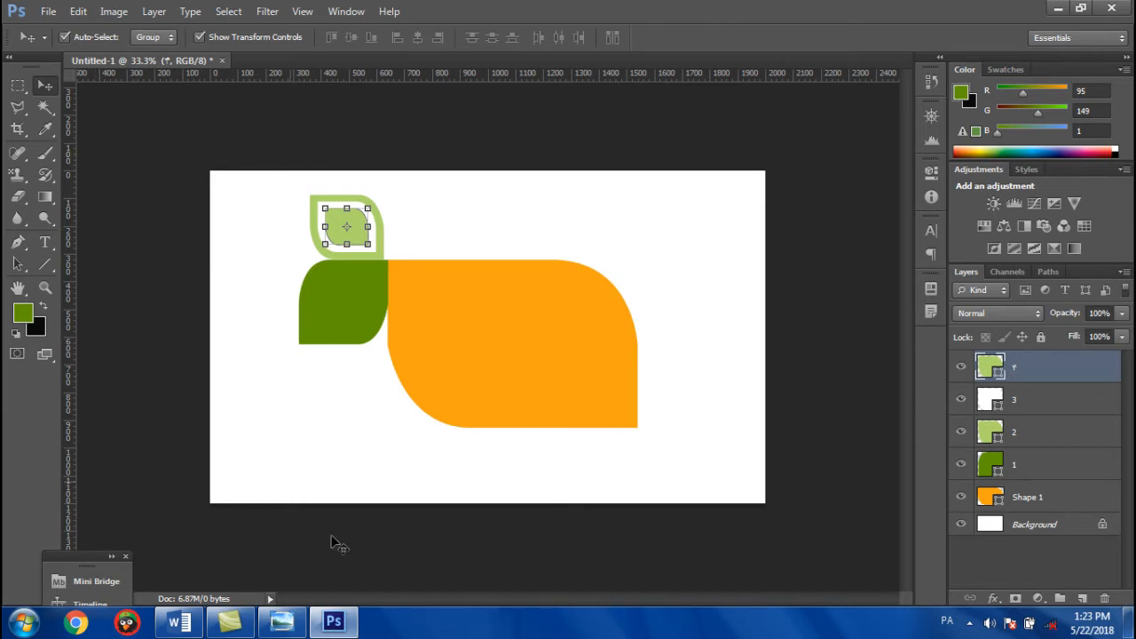
{"action": "left_click", "coordinate": [279, 621]}
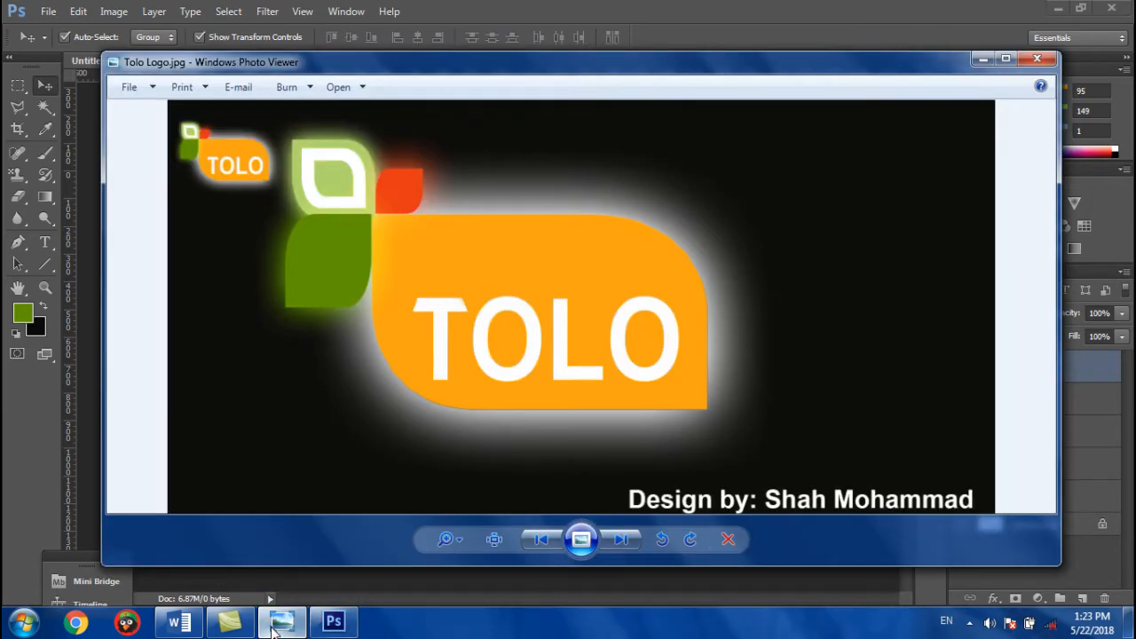
{"action": "left_click", "coordinate": [277, 624]}
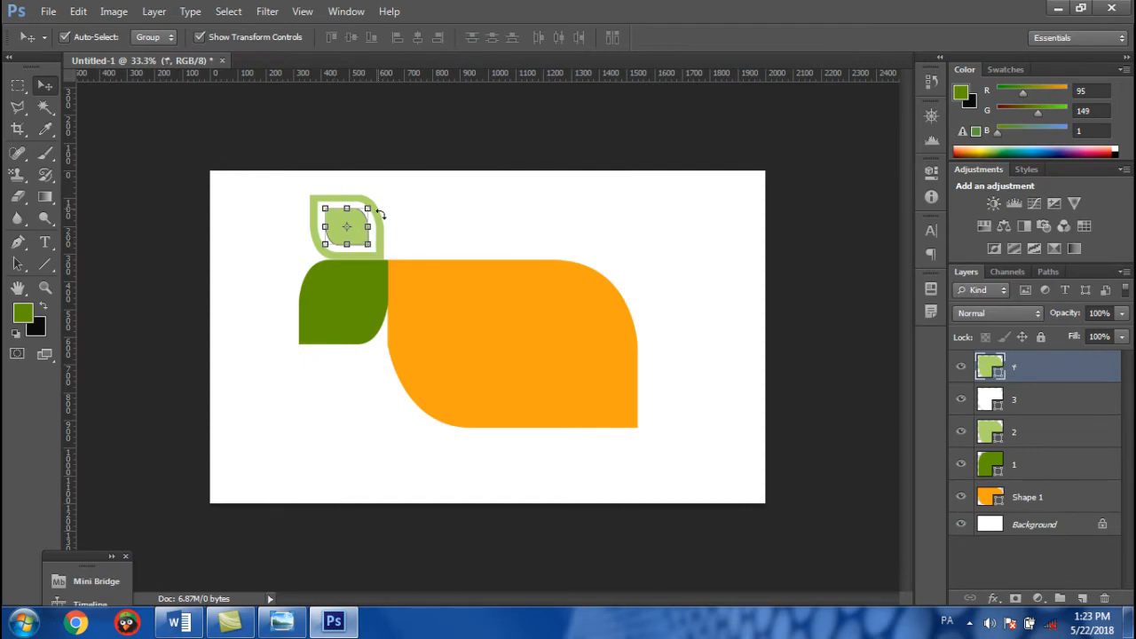
- Enlarge the outer light green leaf on layer 2 up and to the left to about 103% width and 106% height
{"action": "left_click", "coordinate": [1077, 428]}
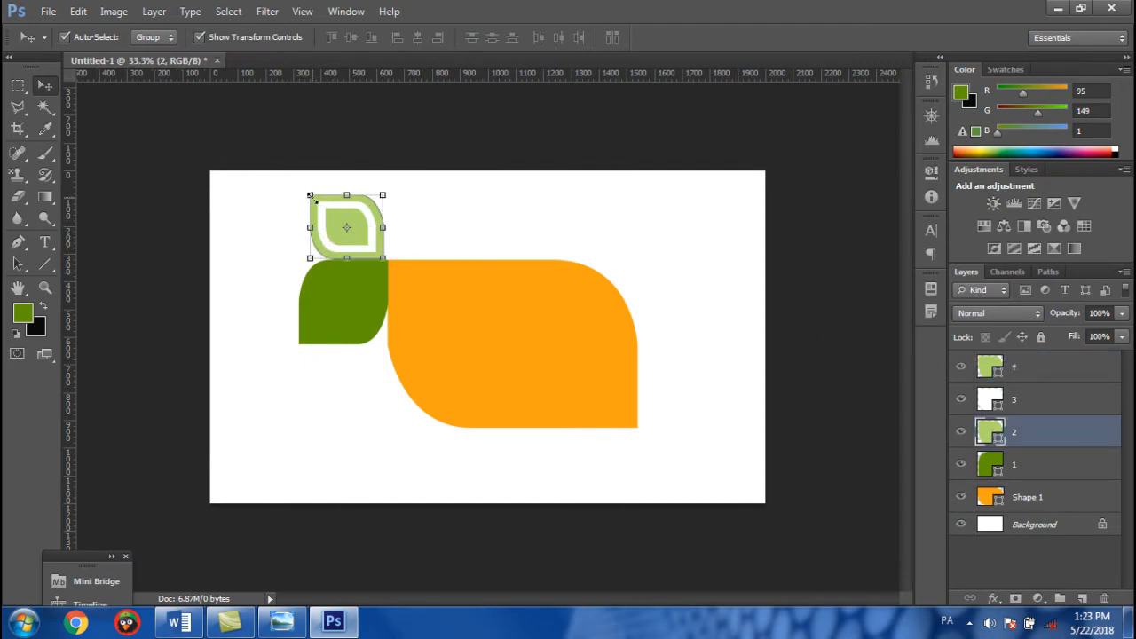
{"action": "left_click_drag", "start_coordinate": [309, 194], "coordinate": [304, 190]}
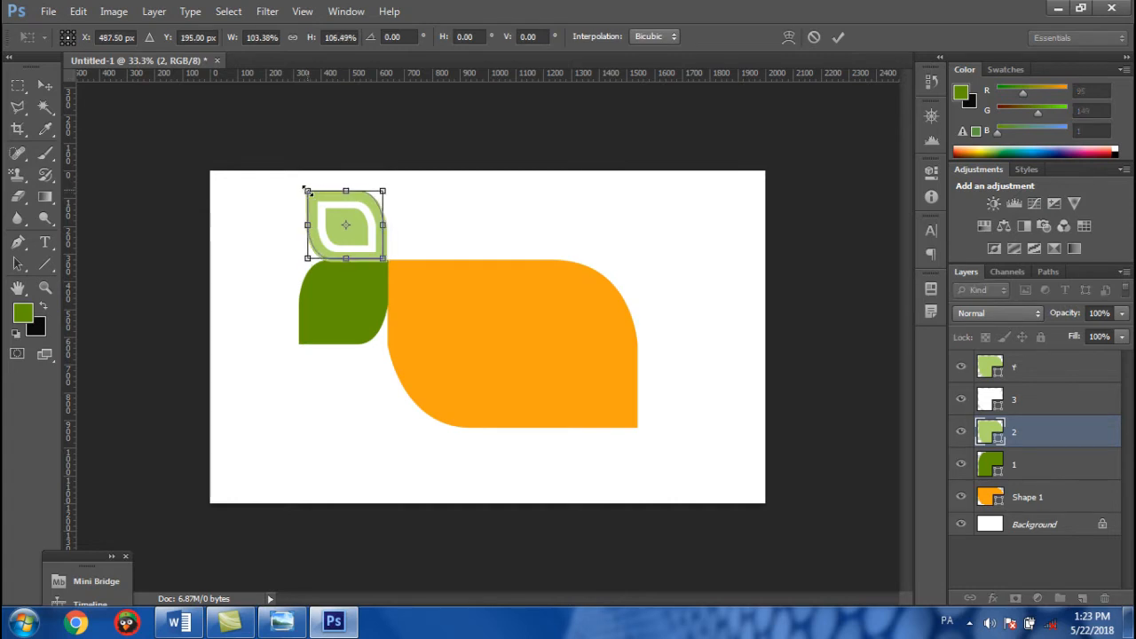
{"action": "left_click", "coordinate": [839, 38]}
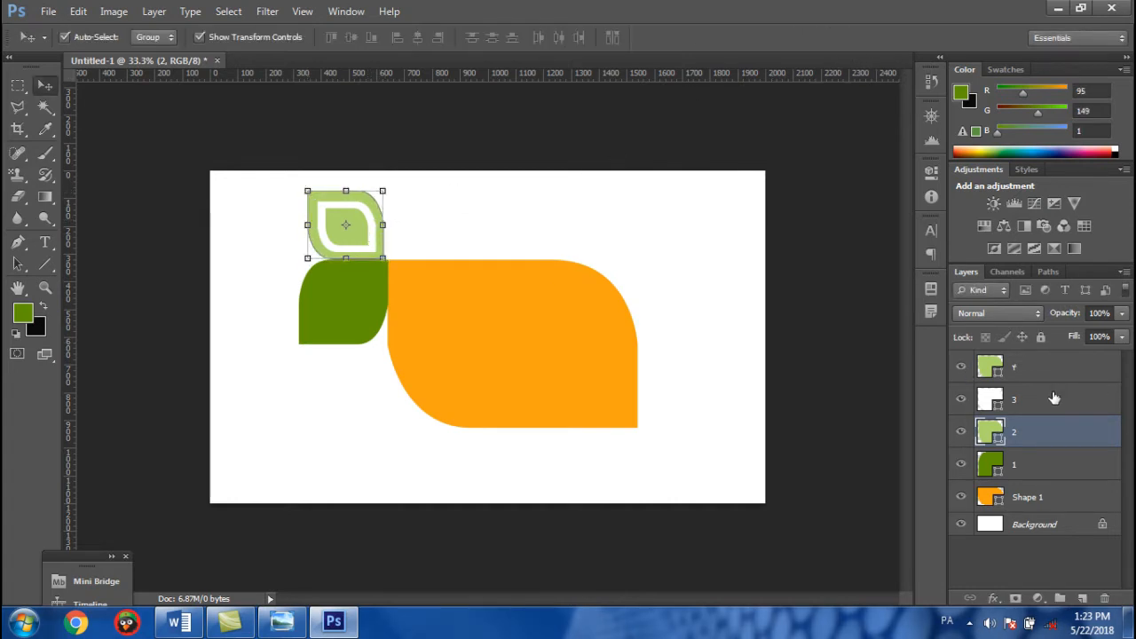
- Enlarge the white leaf on layer 3 around its center to about 112% so the outer light green band gets thinner
{"action": "left_click", "coordinate": [1054, 397]}
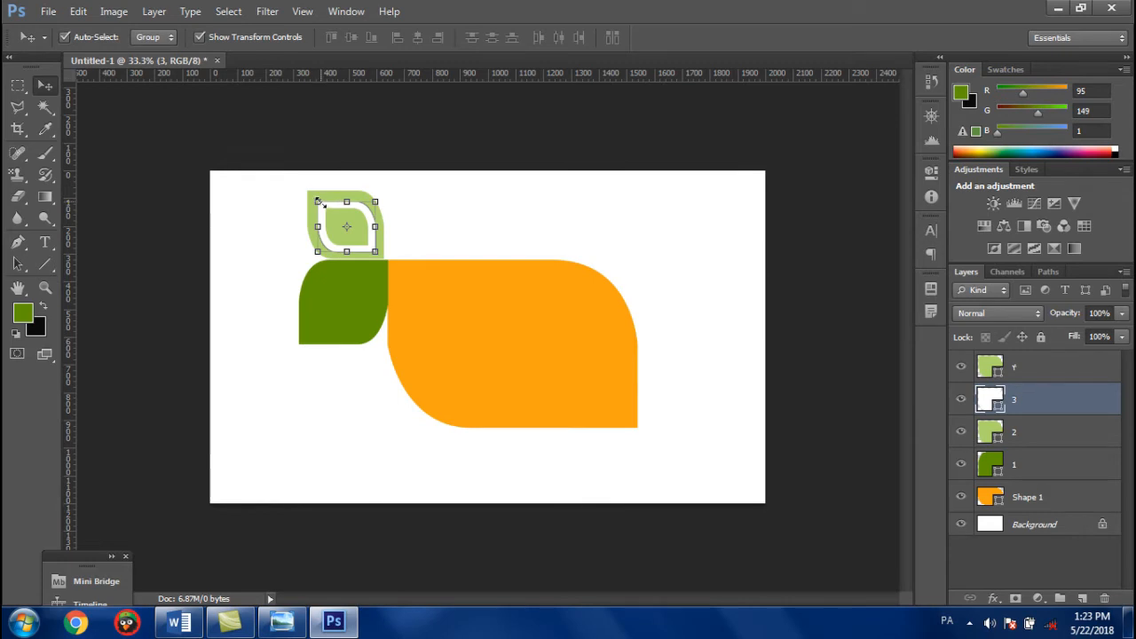
{"action": "left_click_drag", "start_coordinate": [317, 201], "coordinate": [318, 191]}
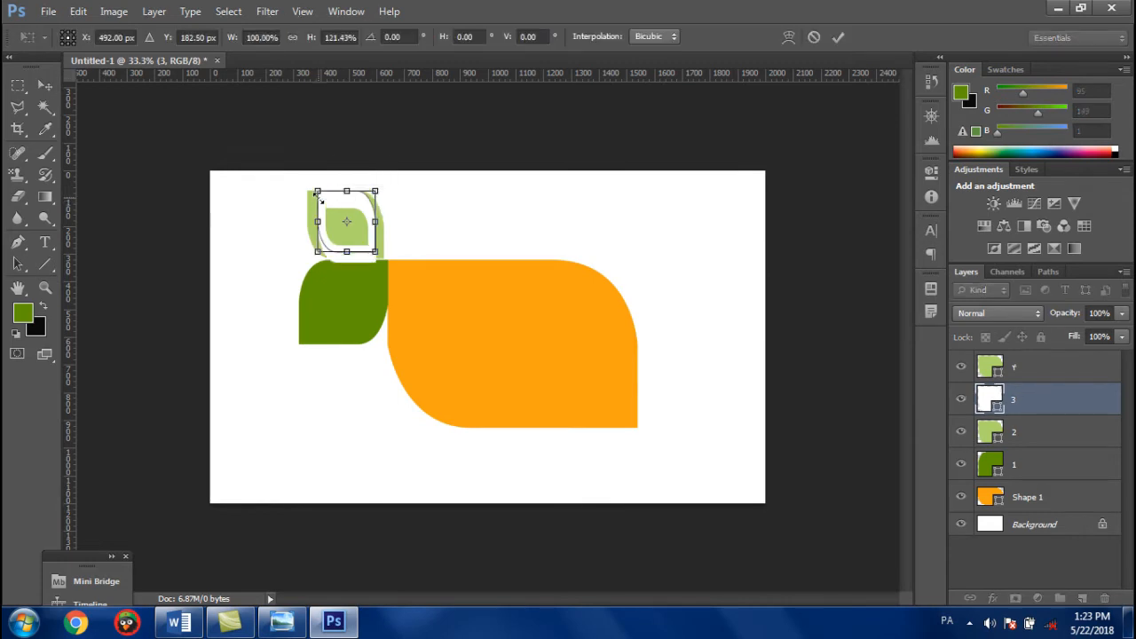
{"action": "key", "text": "ctrl+z"}
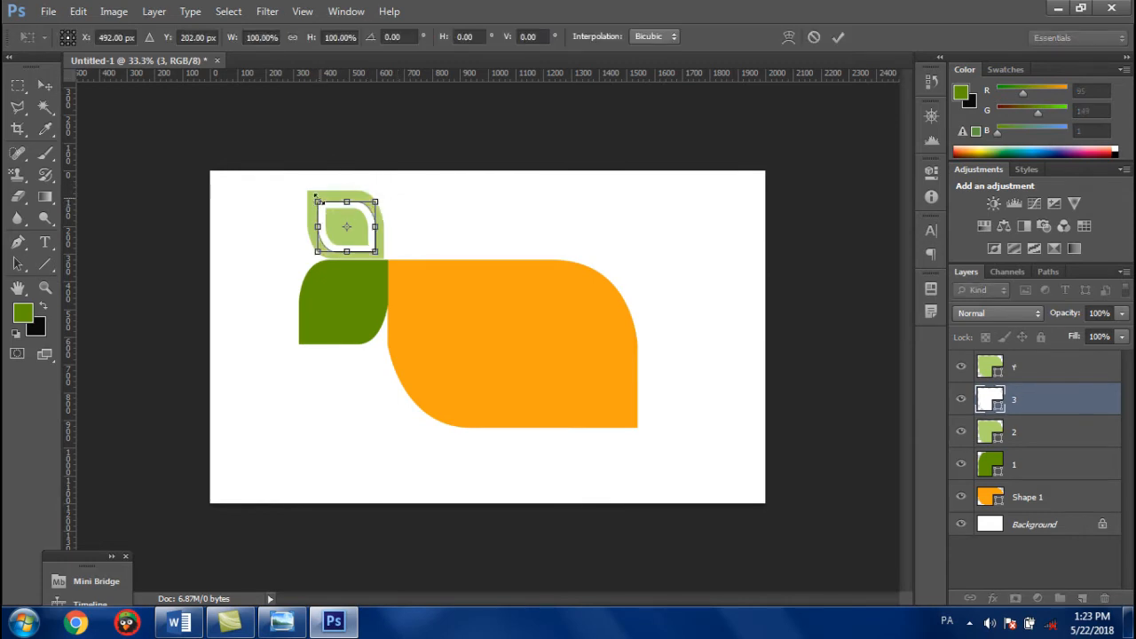
{"action": "left_click_drag", "start_coordinate": [314, 195], "coordinate": [313, 191]}
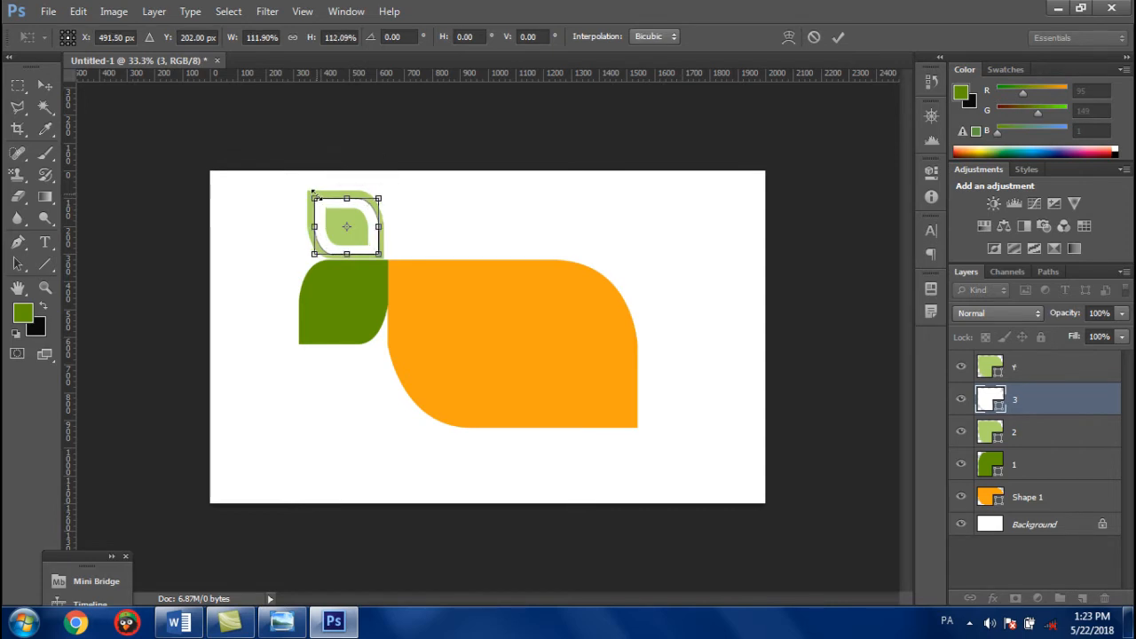
{"action": "left_click", "coordinate": [840, 37]}
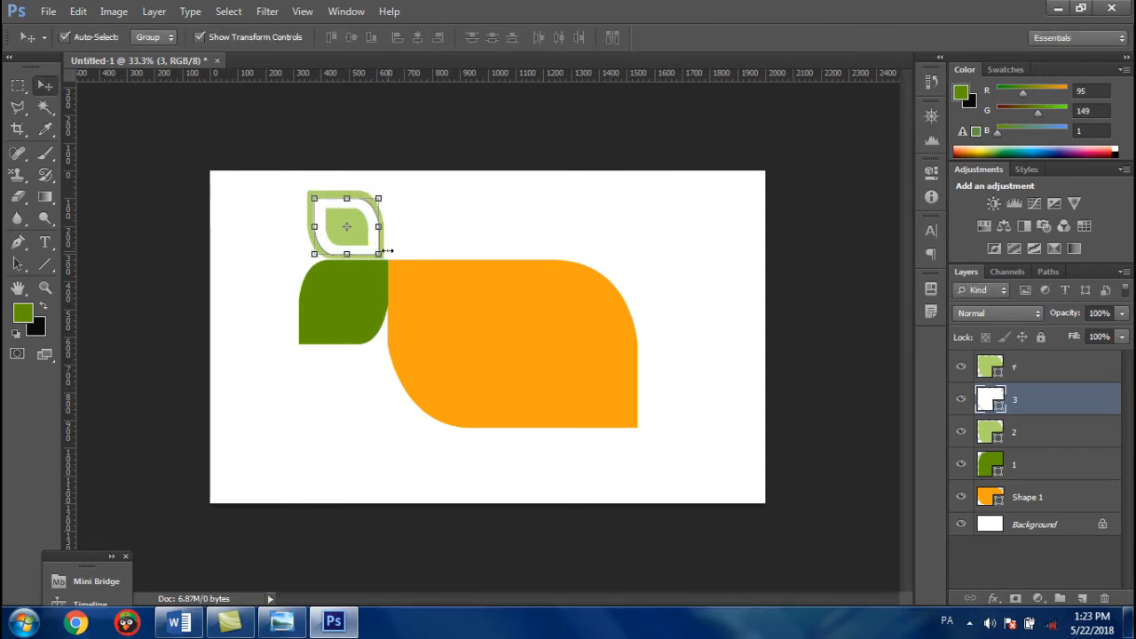
- Check the red leaf in the reference image and duplicate the innermost light green leaf layer as 5
{"action": "left_click", "coordinate": [1039, 367]}
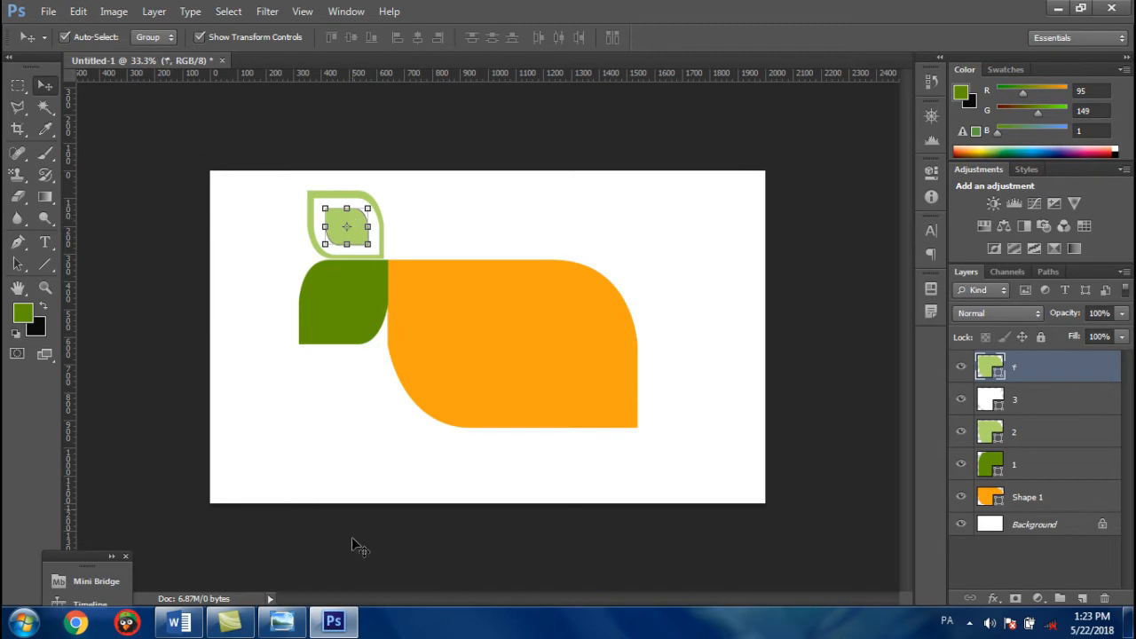
{"action": "left_click", "coordinate": [281, 622]}
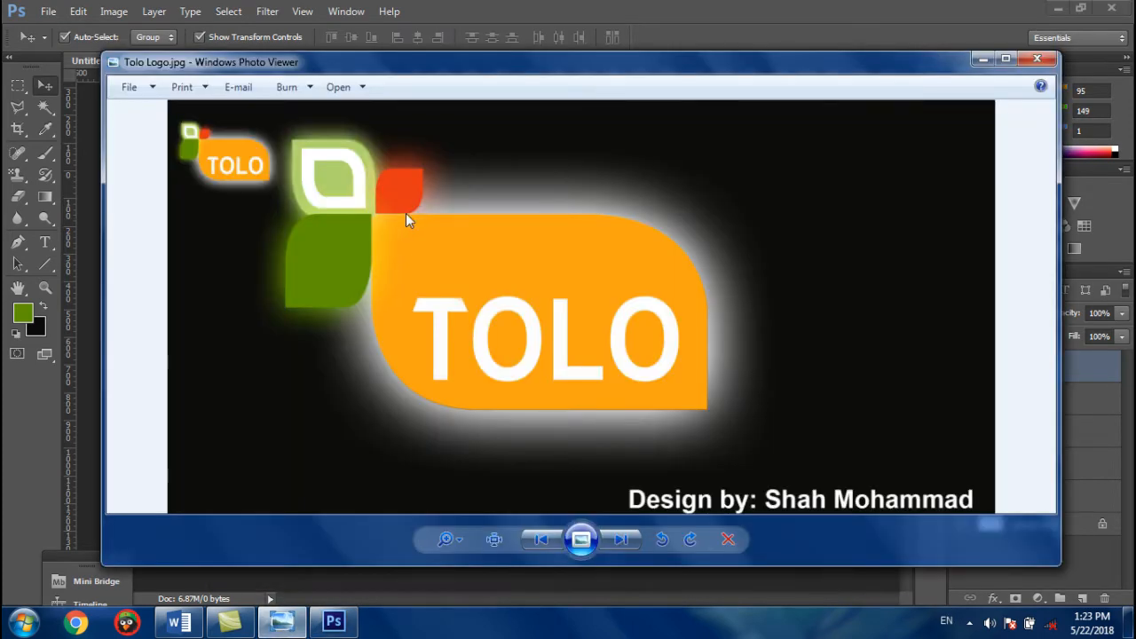
{"action": "left_click", "coordinate": [302, 617]}
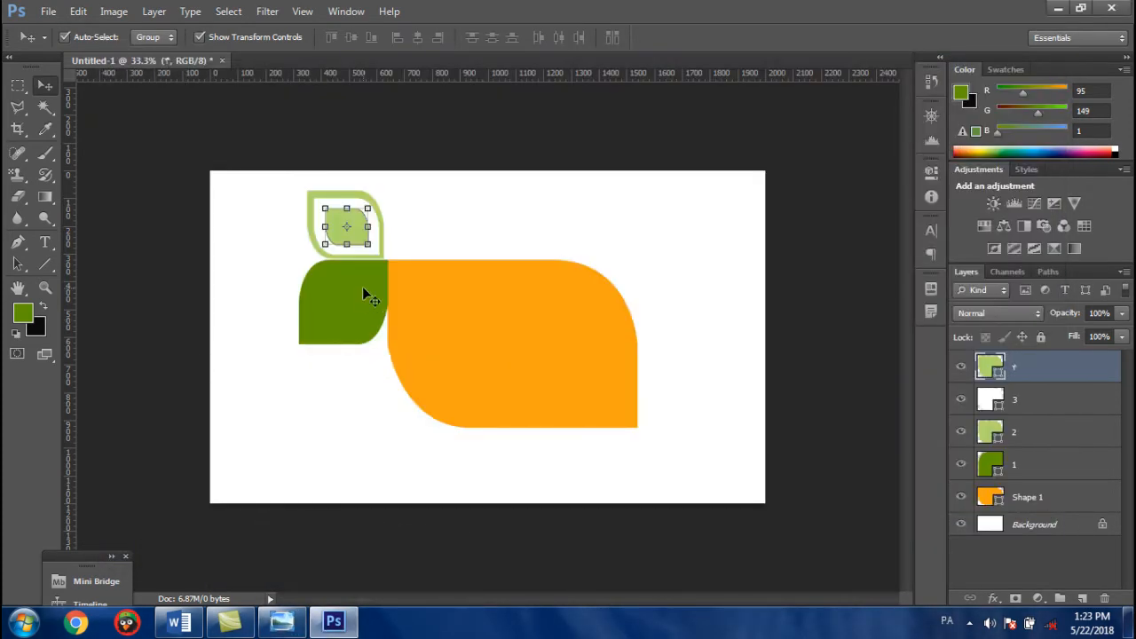
{"action": "right_click", "coordinate": [1041, 368]}
{"action": "left_click", "coordinate": [923, 84]}
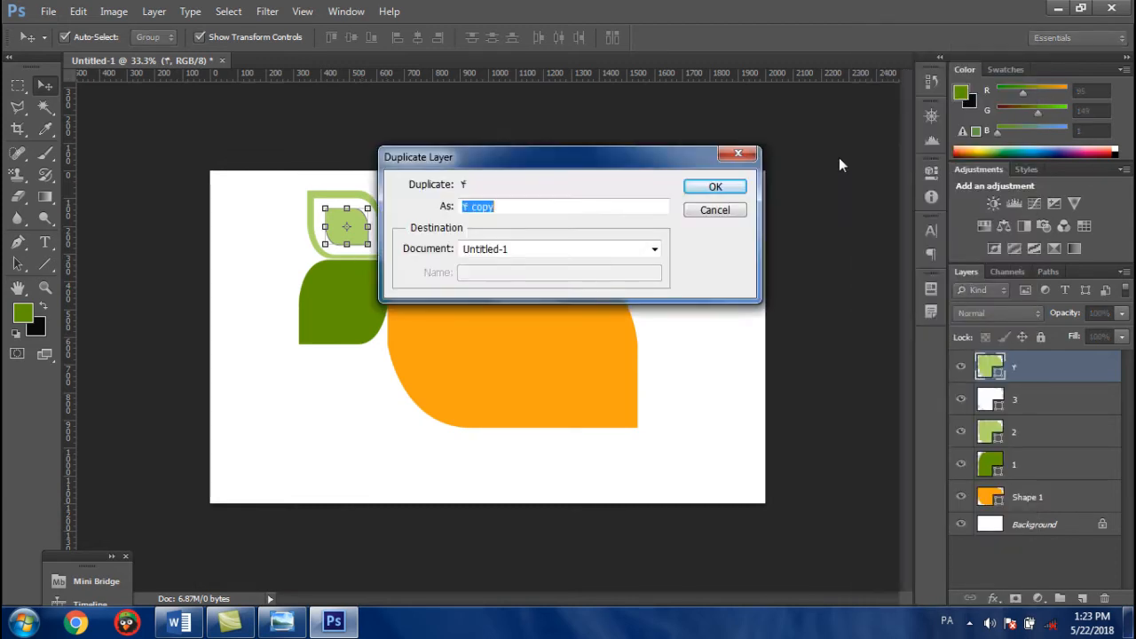
{"action": "key", "text": "alt+shift"}
{"action": "double_click", "coordinate": [582, 207]}
{"action": "type", "text": "5"}
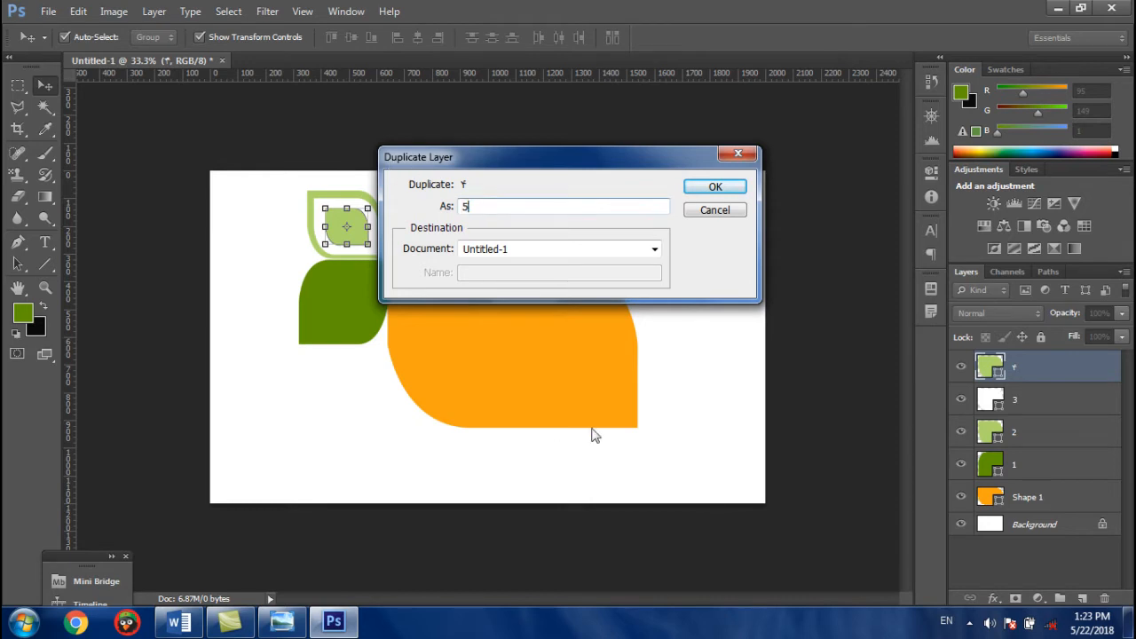
{"action": "left_click", "coordinate": [734, 187]}
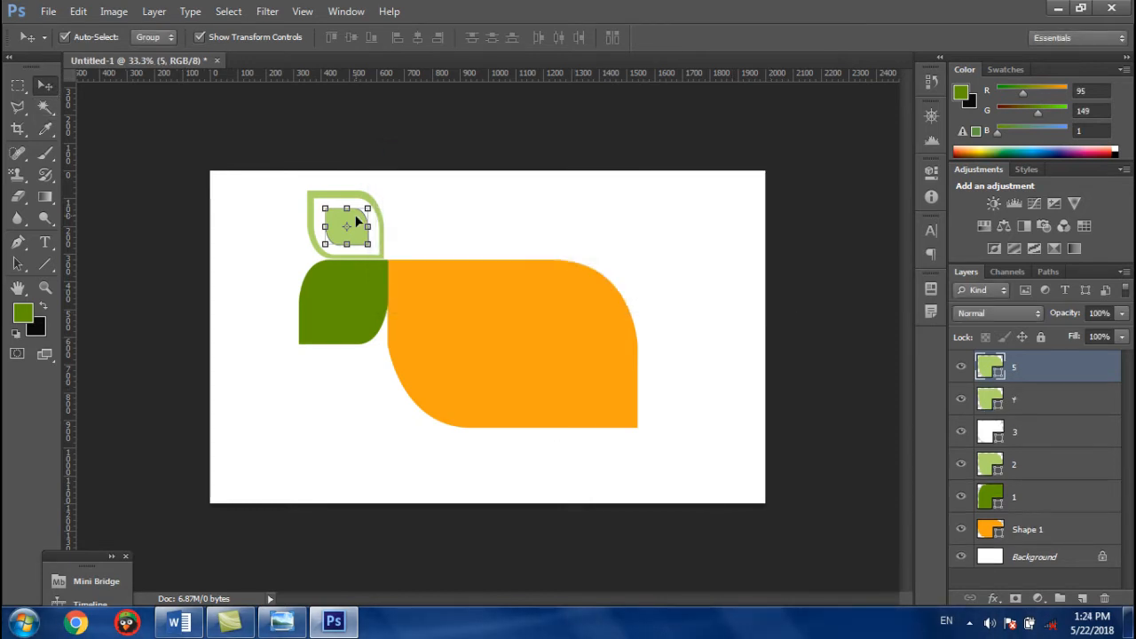
- Move the layer 5 leaf beside the nested leaves onto the orange leaf's upper edge and stretch it taller upward
{"action": "left_click_drag", "start_coordinate": [358, 221], "coordinate": [409, 235]}
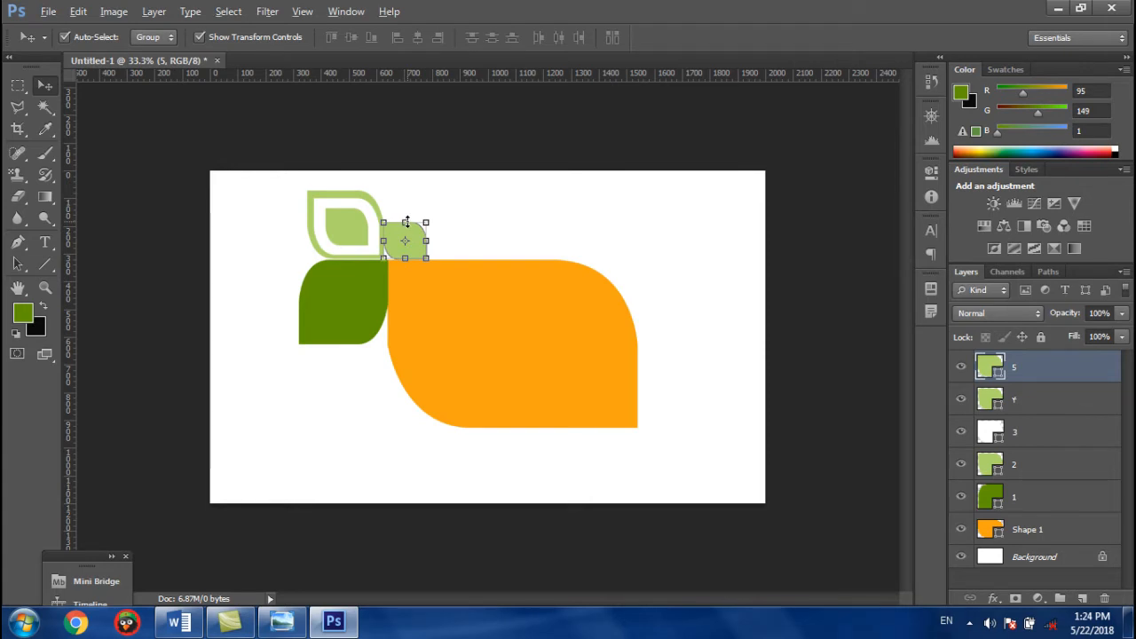
{"action": "left_click", "coordinate": [406, 221]}
{"action": "left_click_drag", "start_coordinate": [408, 218], "coordinate": [407, 214]}
{"action": "left_click", "coordinate": [838, 37]}
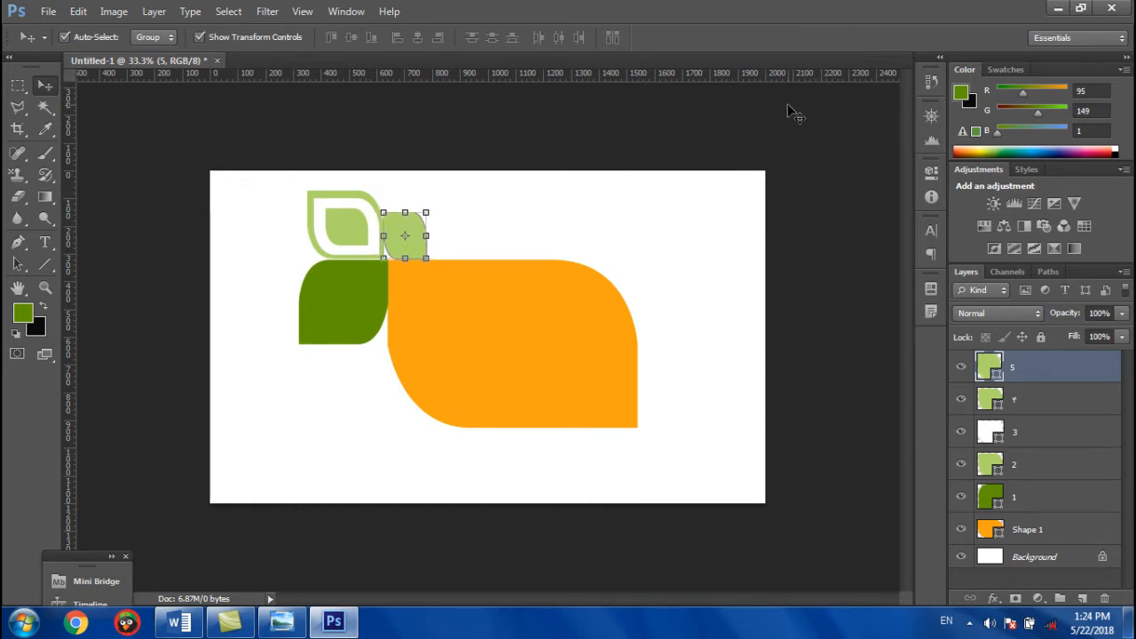
{"action": "key", "text": "Right"}
- Flip the layer 5 leaf horizontally and fill it with red f61908 to match the reference image
{"action": "left_click", "coordinate": [78, 10]}
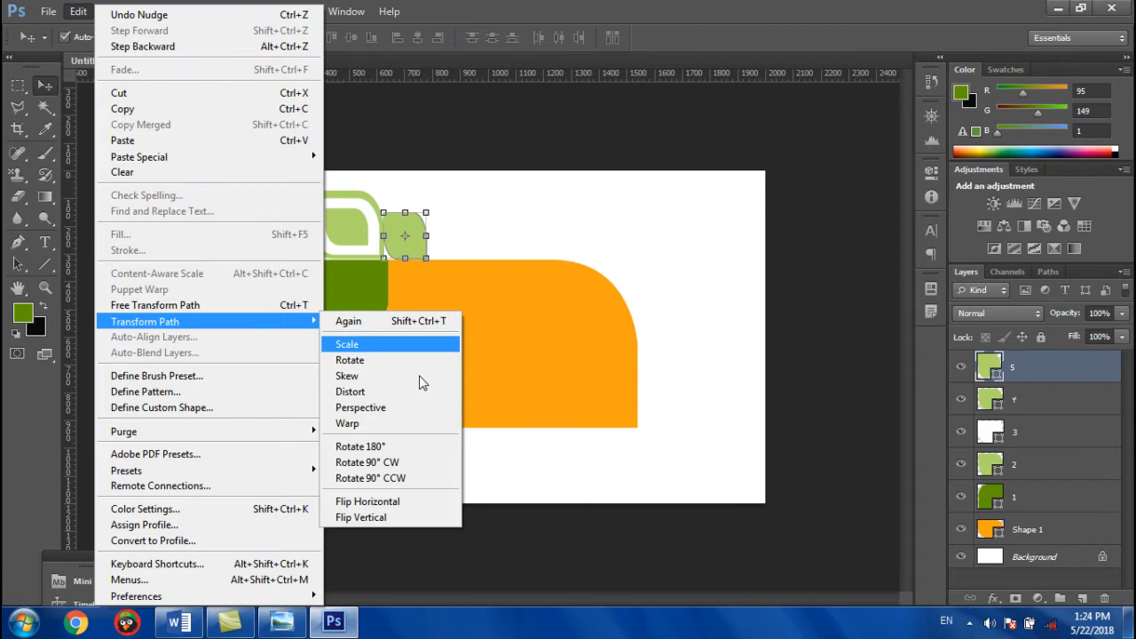
{"action": "left_click", "coordinate": [385, 502]}
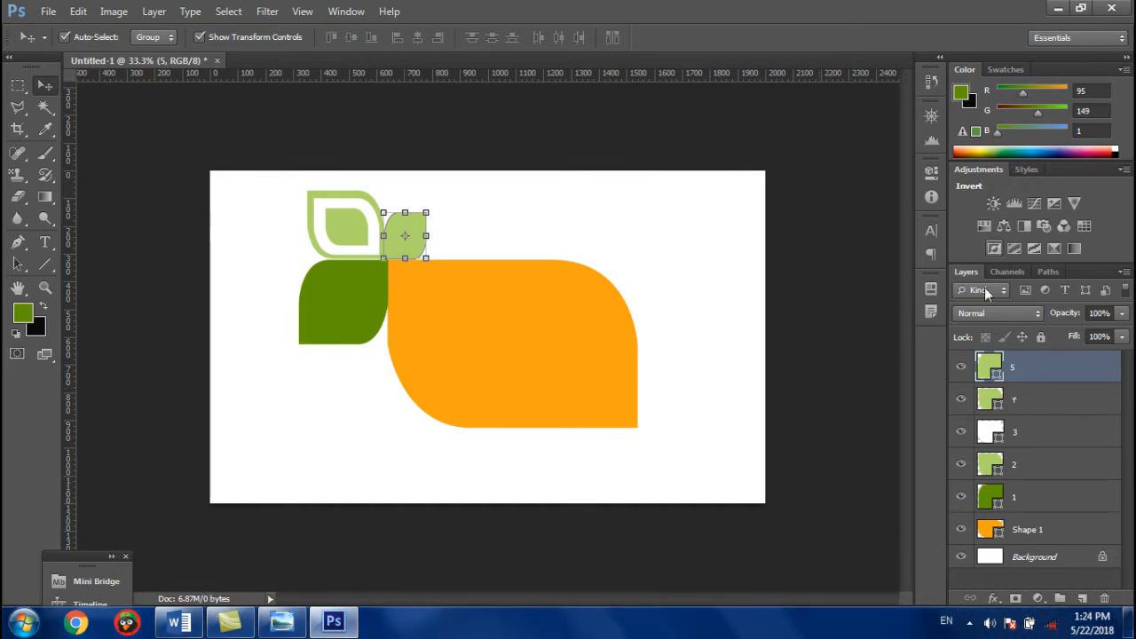
{"action": "double_click", "coordinate": [991, 365]}
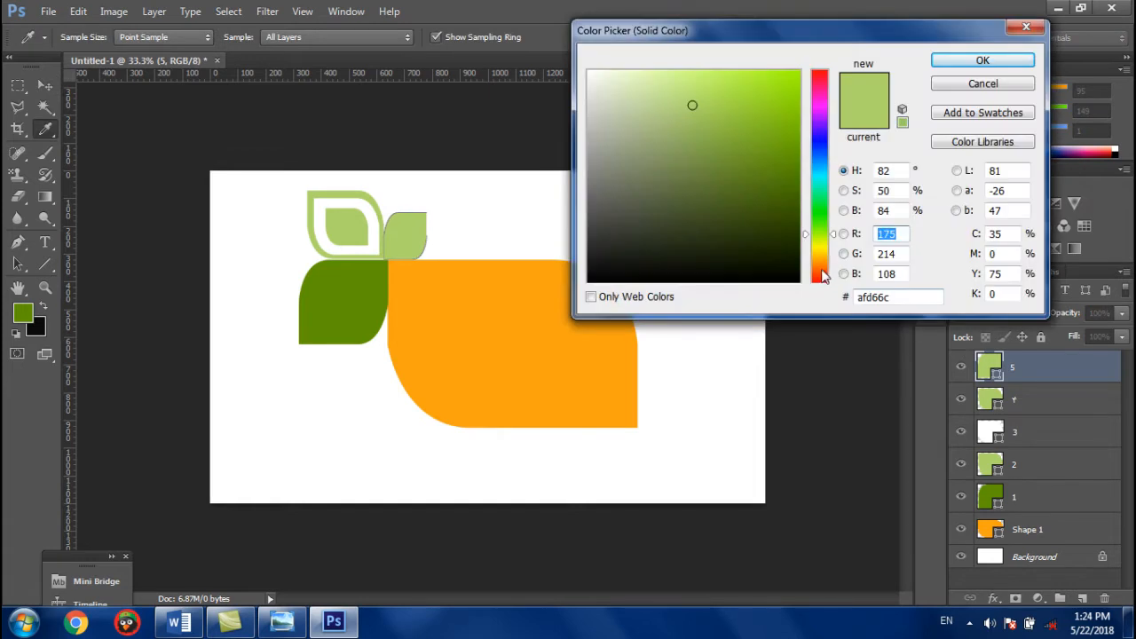
{"action": "left_click_drag", "start_coordinate": [818, 273], "coordinate": [819, 274]}
{"action": "left_click_drag", "start_coordinate": [779, 149], "coordinate": [797, 73]}
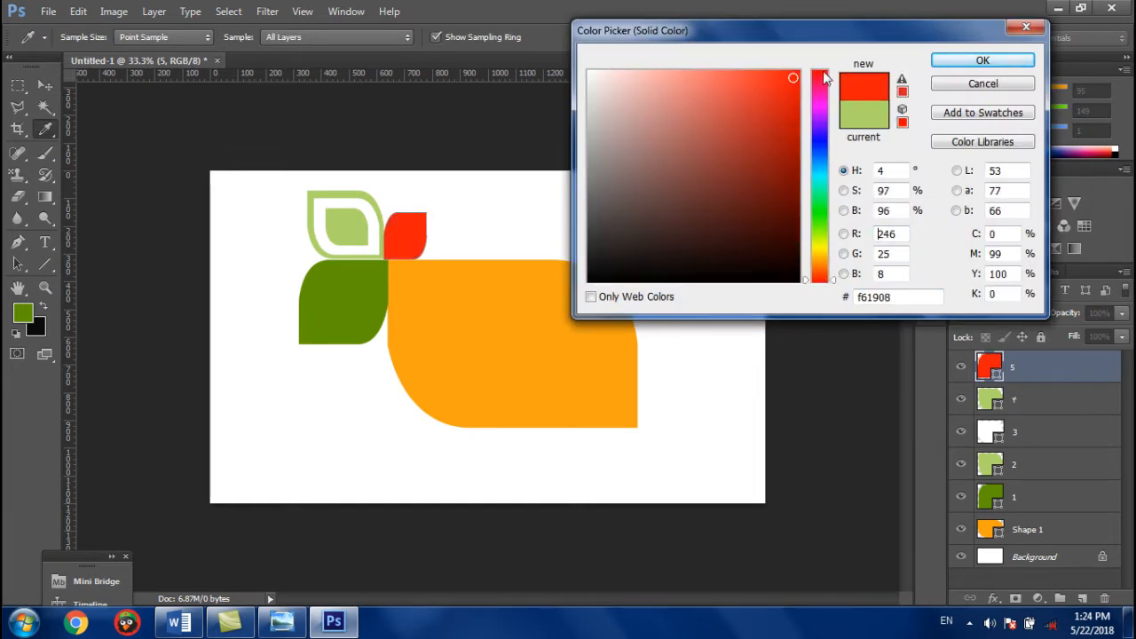
{"action": "left_click", "coordinate": [982, 59]}
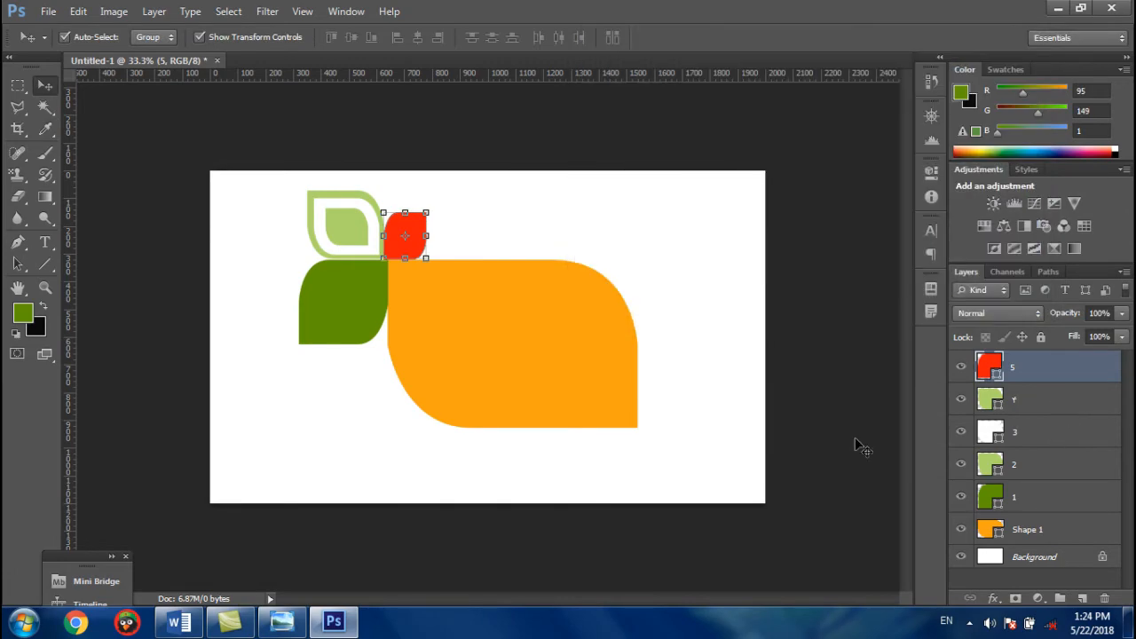
{"action": "left_click", "coordinate": [282, 622]}
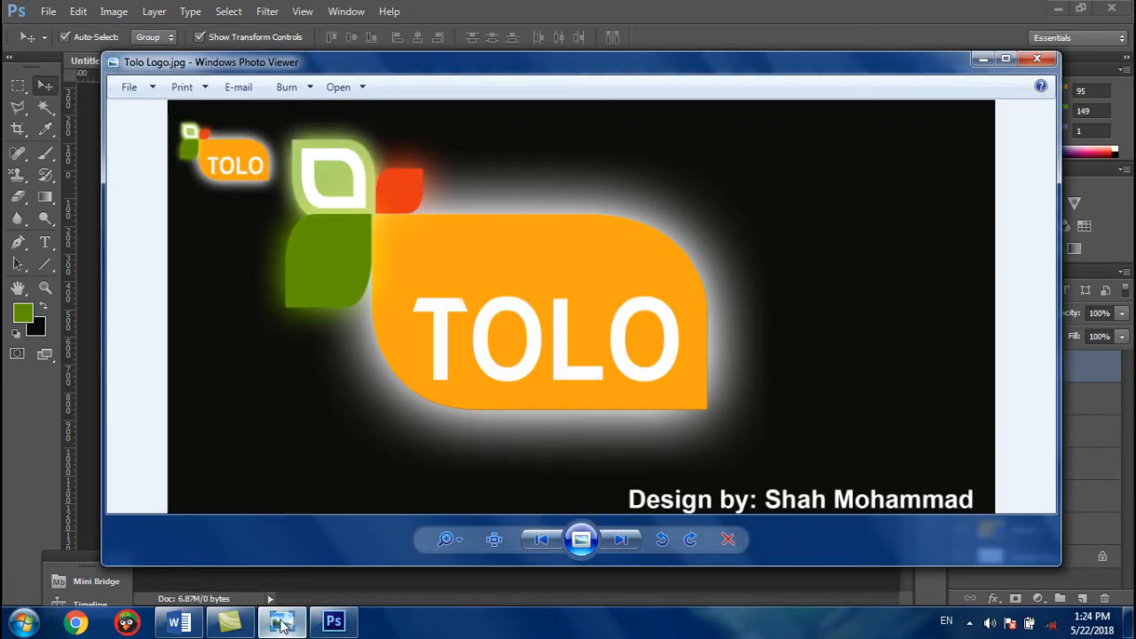
{"action": "left_click", "coordinate": [283, 622]}
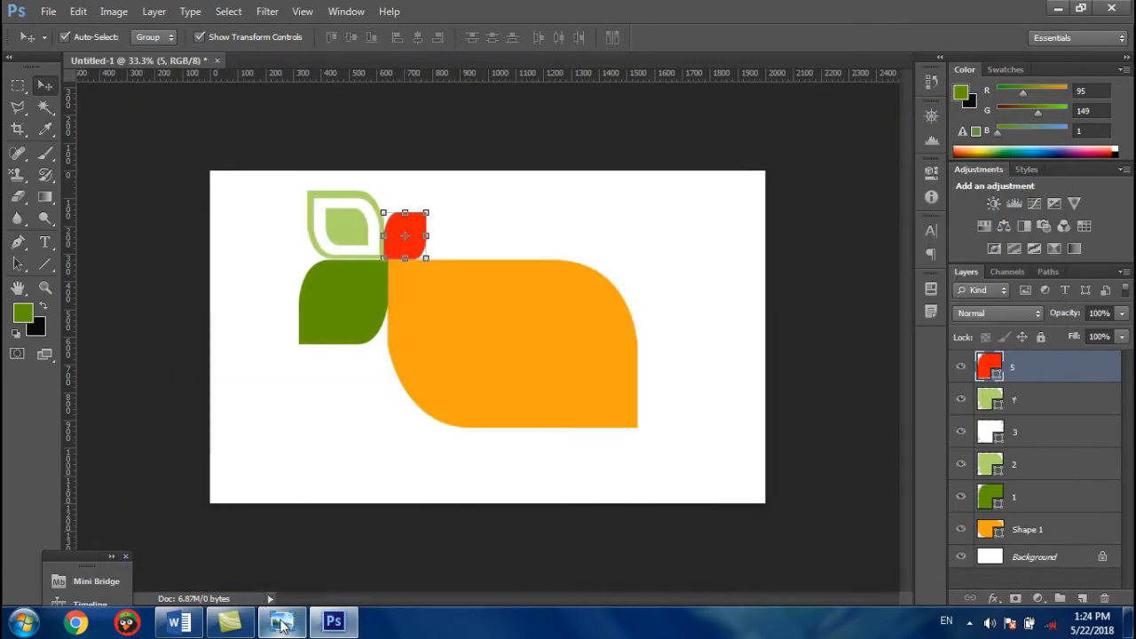
{"action": "left_click", "coordinate": [282, 623]}
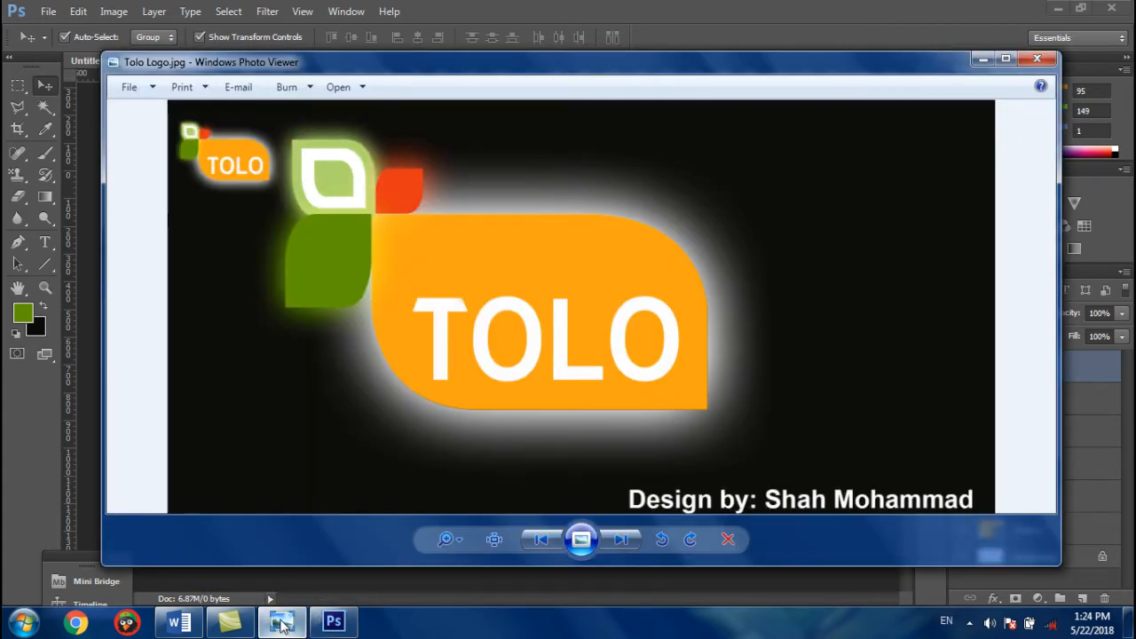
{"action": "left_click", "coordinate": [283, 622]}
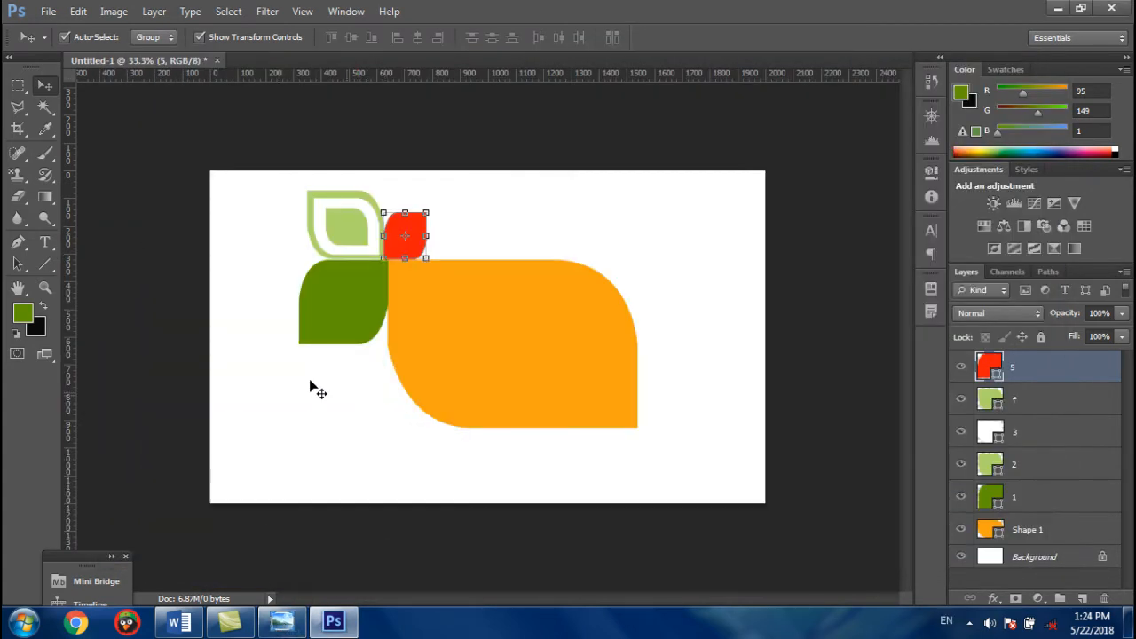
{"action": "left_click", "coordinate": [45, 242]}
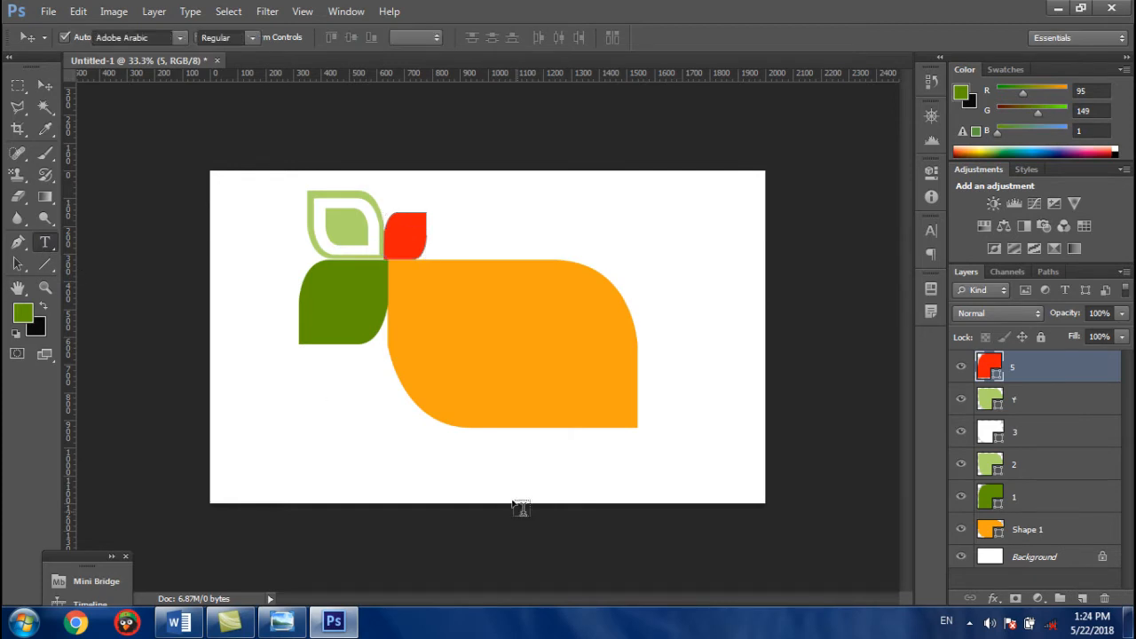
{"action": "left_click_drag", "start_coordinate": [45, 241], "coordinate": [80, 241]}
{"action": "left_click", "coordinate": [386, 454]}
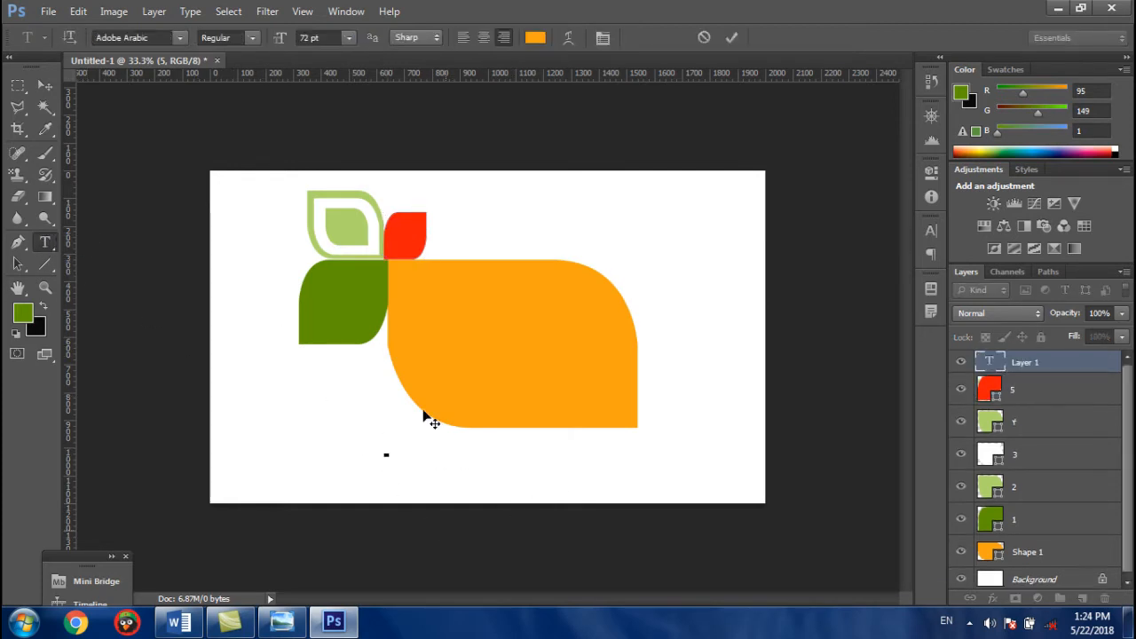
{"action": "left_click", "coordinate": [348, 38]}
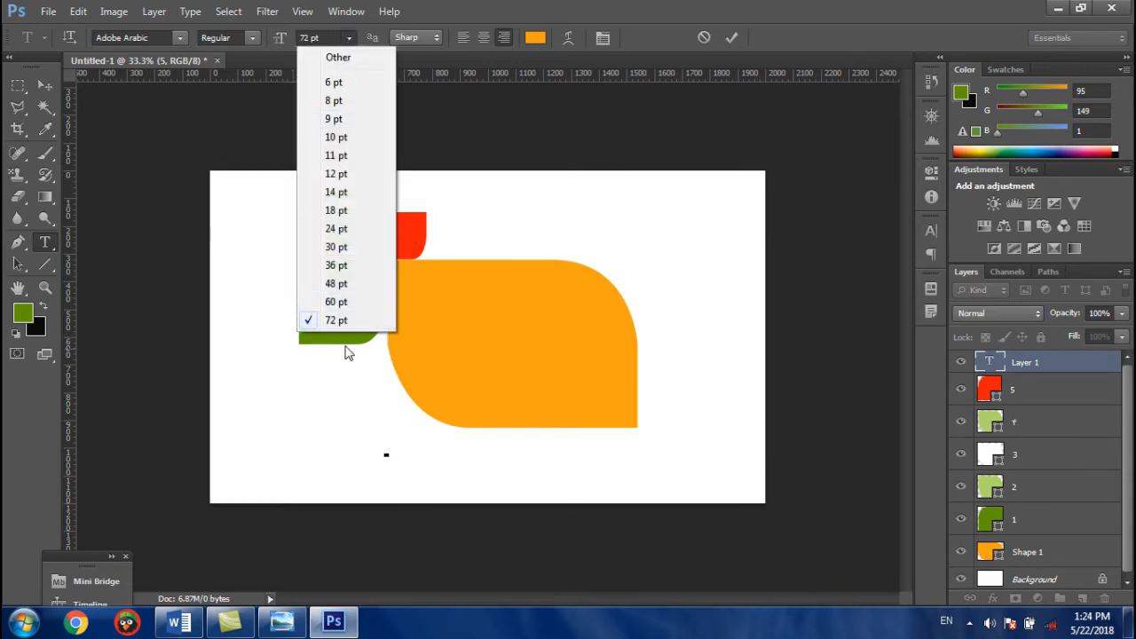
{"action": "left_click", "coordinate": [167, 37]}
{"action": "left_click_drag", "start_coordinate": [167, 37], "coordinate": [71, 38]}
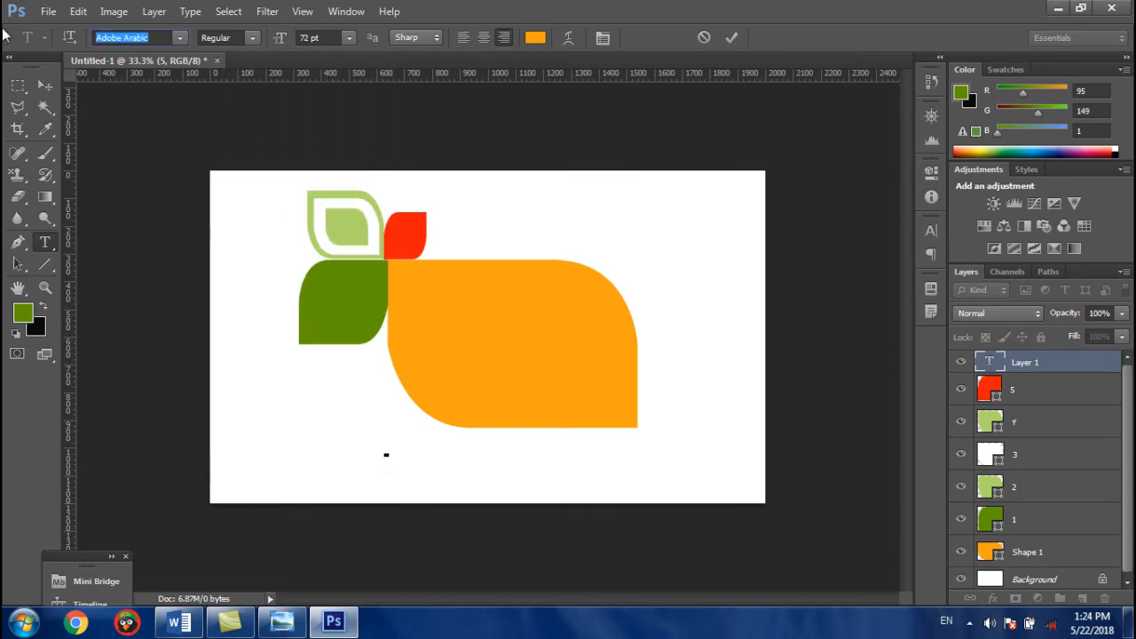
{"action": "type", "text": "Arial"}
{"action": "key", "text": "Tab"}
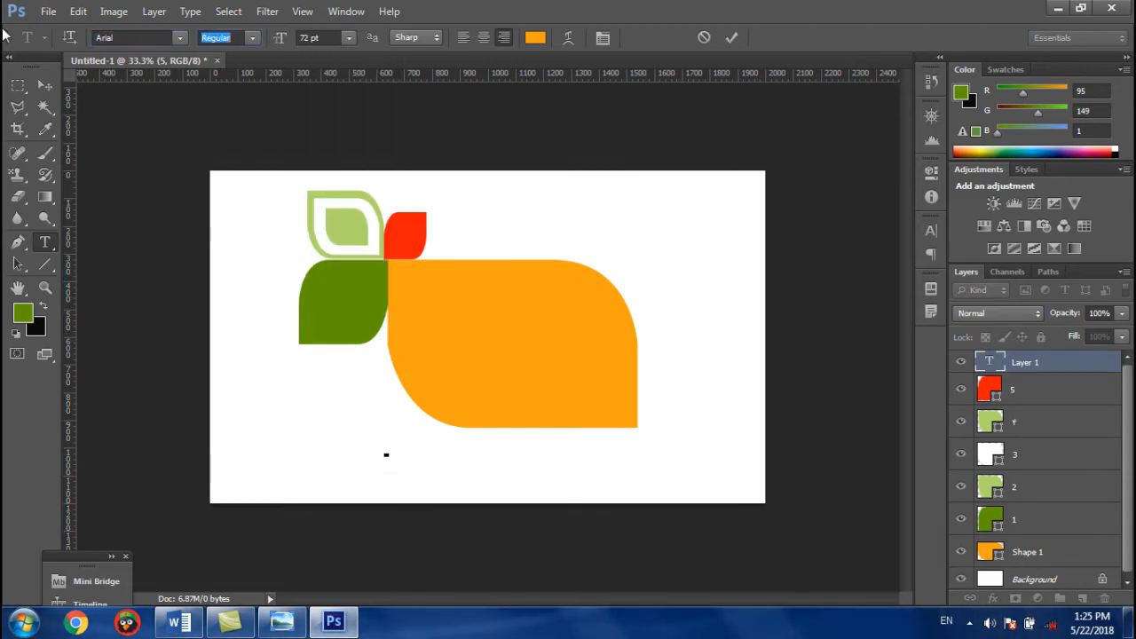
{"action": "left_click", "coordinate": [254, 39]}
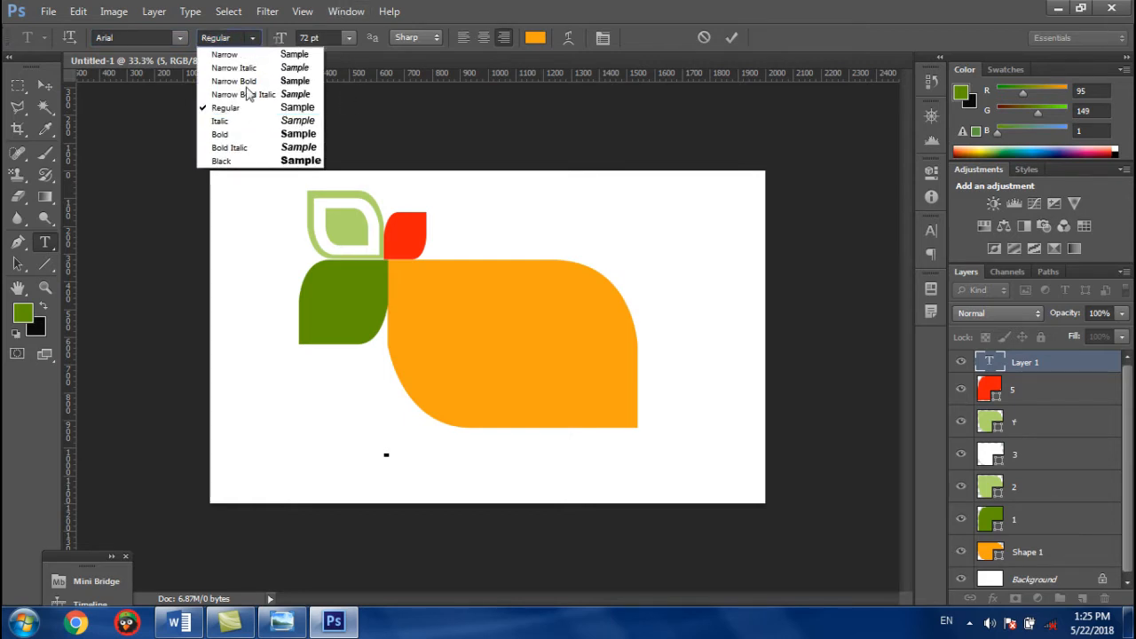
{"action": "left_click", "coordinate": [240, 133]}
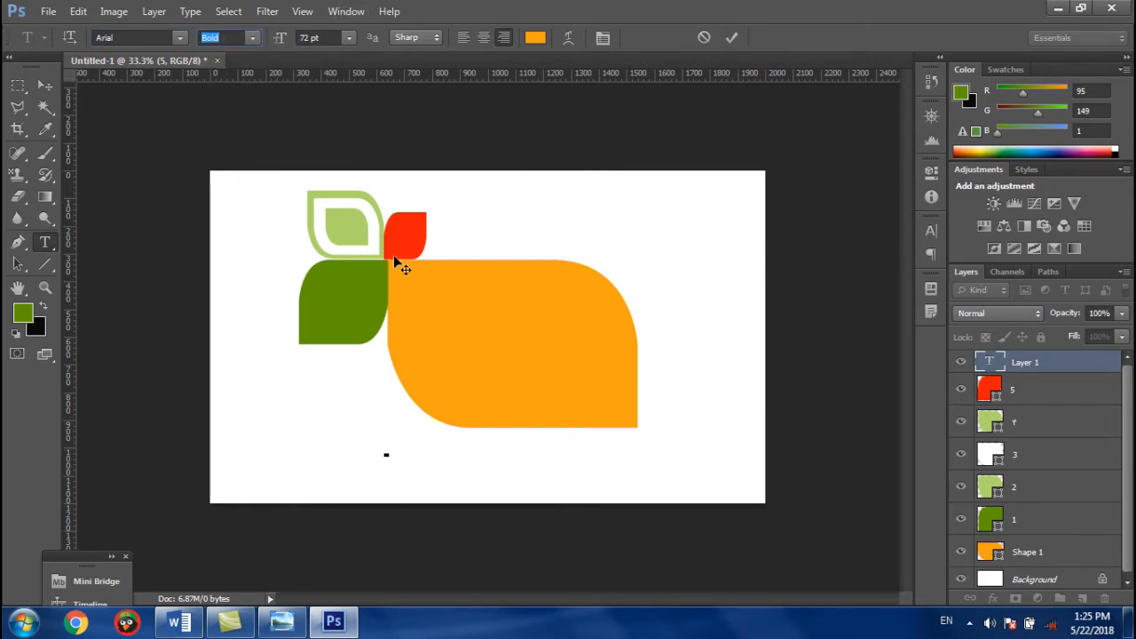
{"action": "left_click", "coordinate": [706, 38]}
- Add the horizontal text TOLO in orange 72 pt Adobe Arabic on the white area above the orange leaf
{"action": "left_click", "coordinate": [599, 210]}
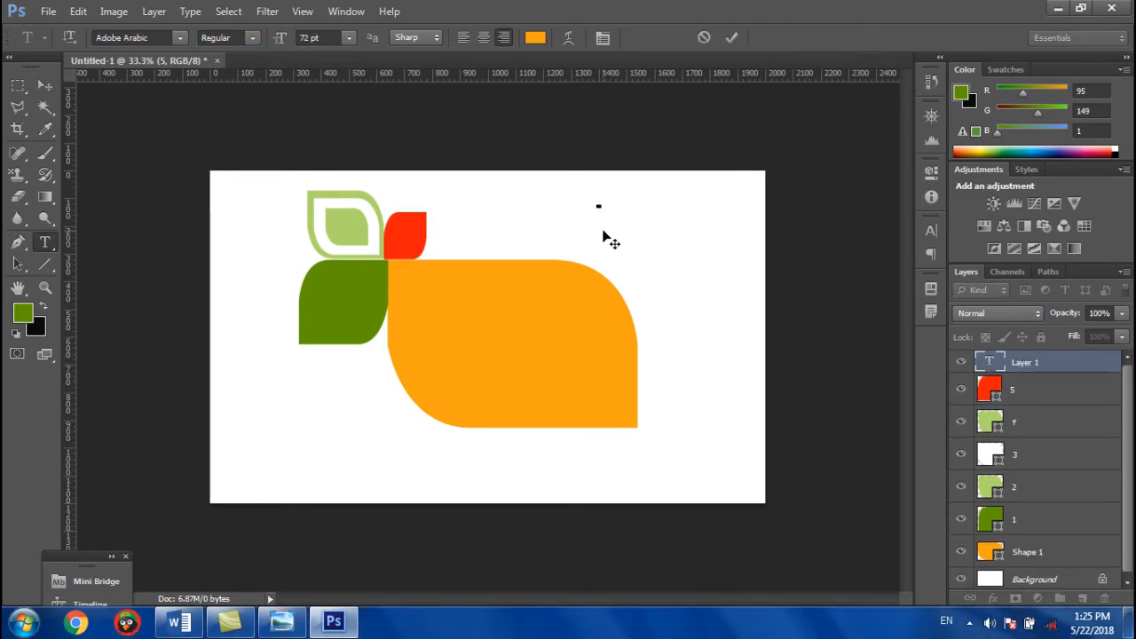
{"action": "type", "text": "TOI"}
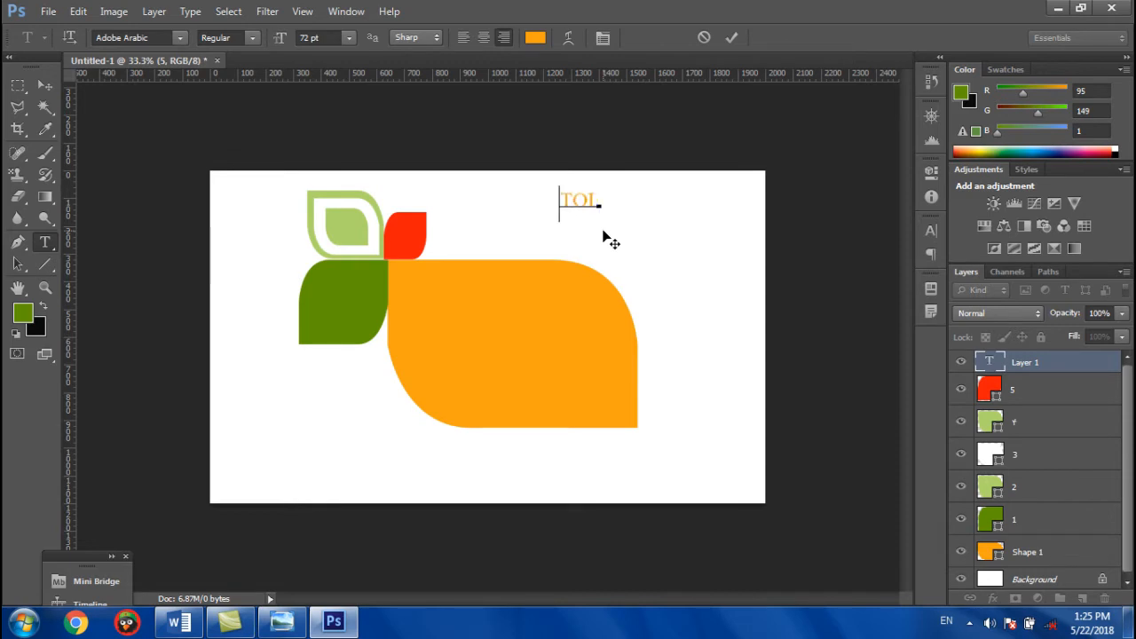
{"action": "type", "text": "O"}
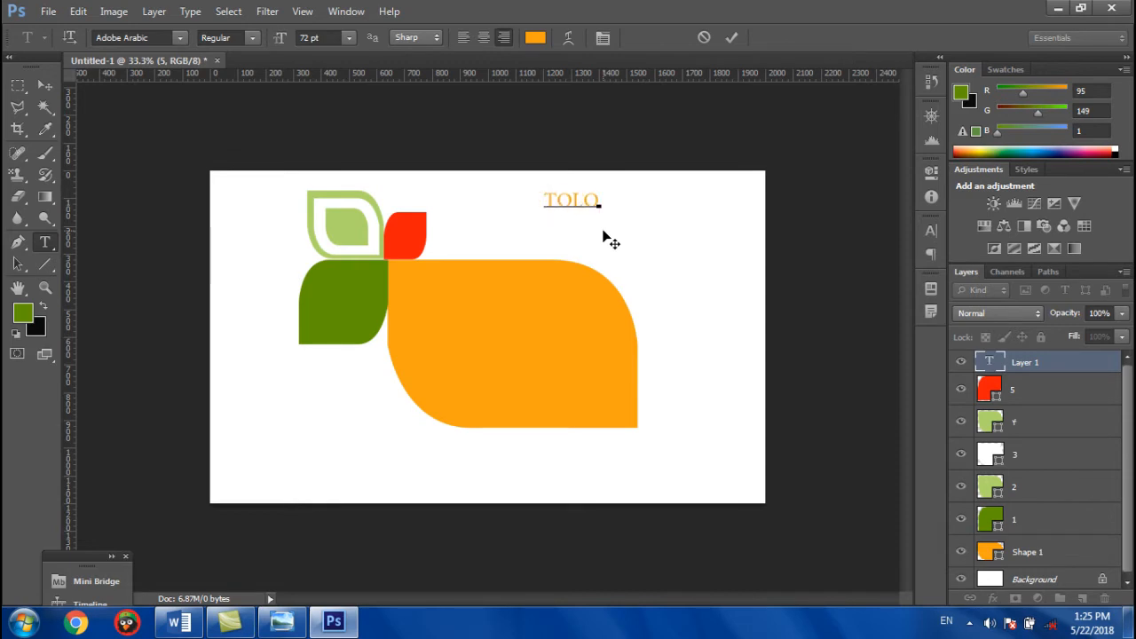
{"action": "left_click", "coordinate": [737, 36]}
{"action": "left_click", "coordinate": [45, 85]}
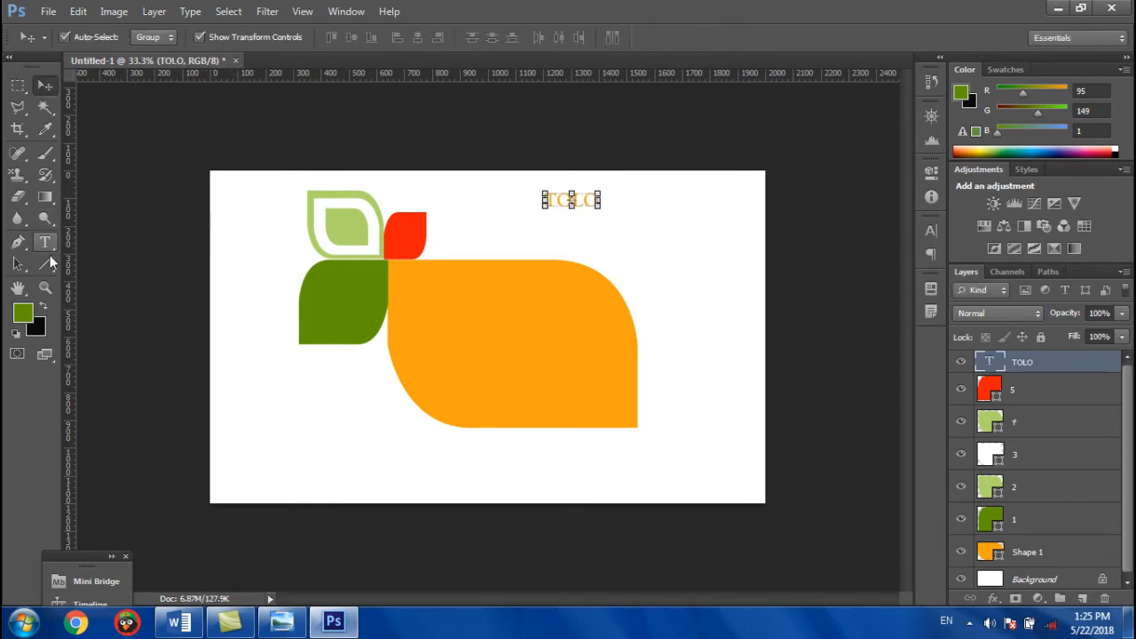
- Select the TOLO text and change its font to Arial
{"action": "left_click", "coordinate": [45, 241]}
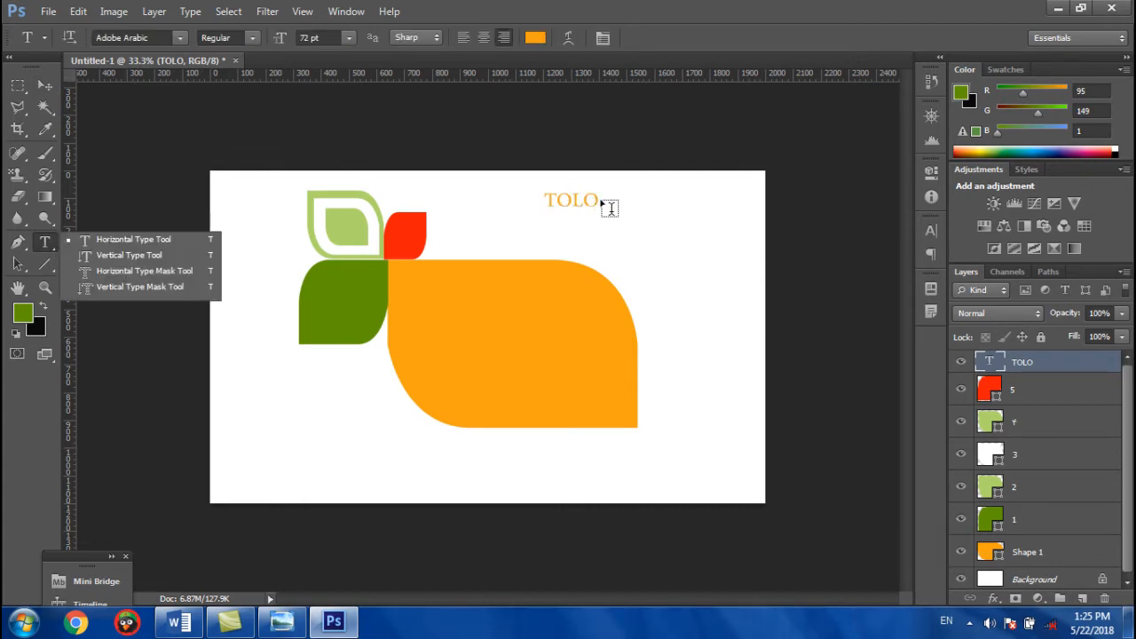
{"action": "left_click_drag", "start_coordinate": [601, 204], "coordinate": [544, 204]}
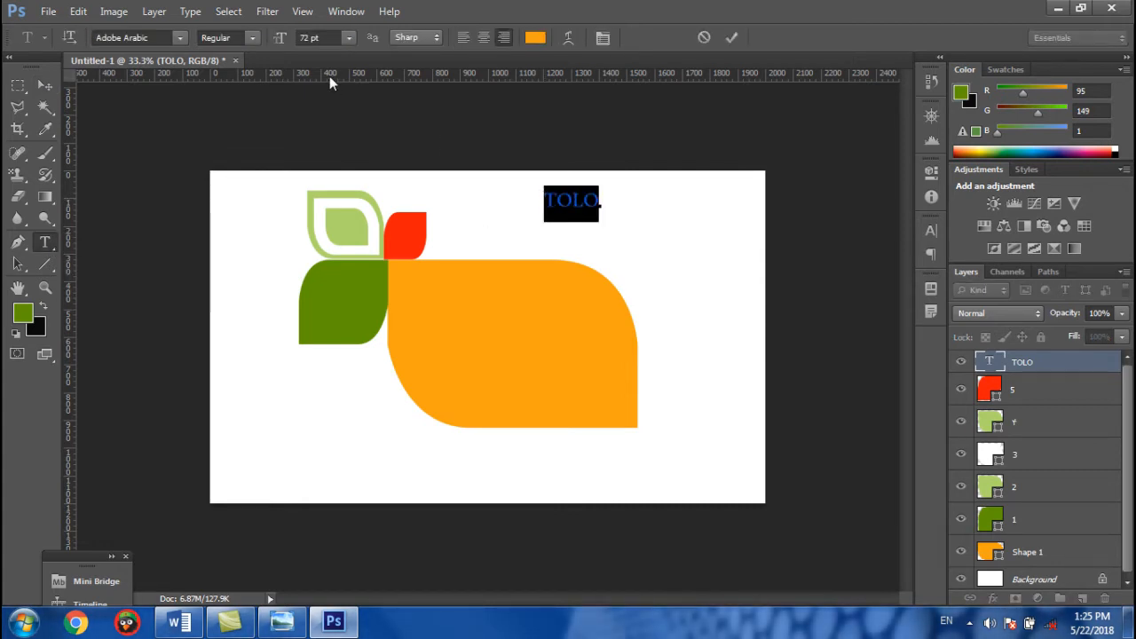
{"action": "left_click", "coordinate": [252, 37]}
{"action": "left_click", "coordinate": [217, 77]}
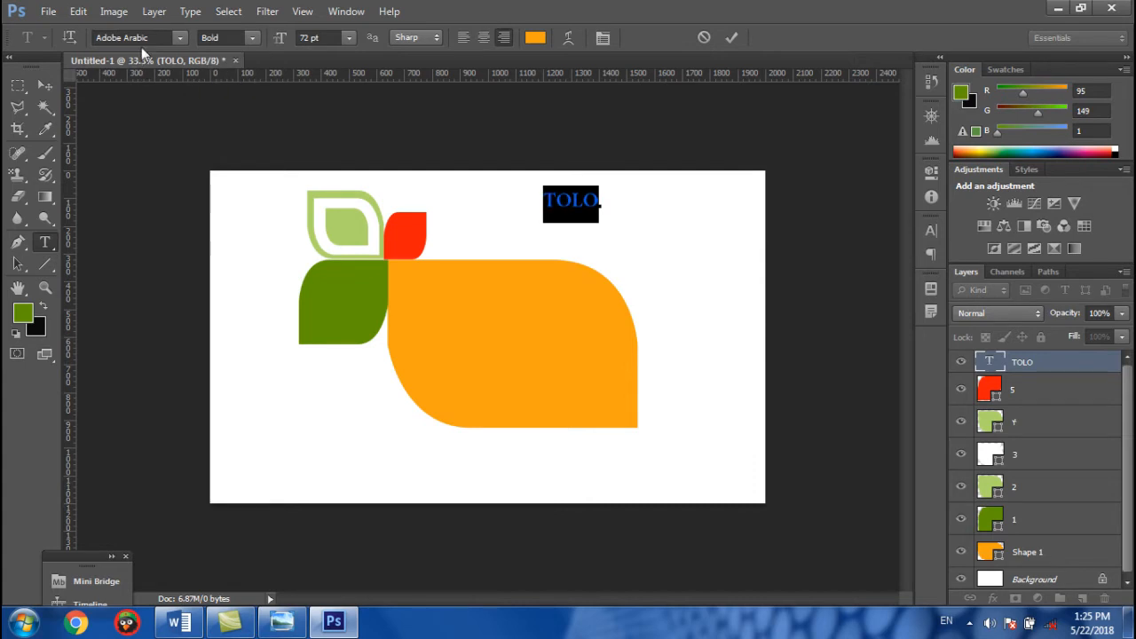
{"action": "left_click", "coordinate": [156, 37]}
{"action": "type", "text": "Arial"}
{"action": "key", "text": "Down"}
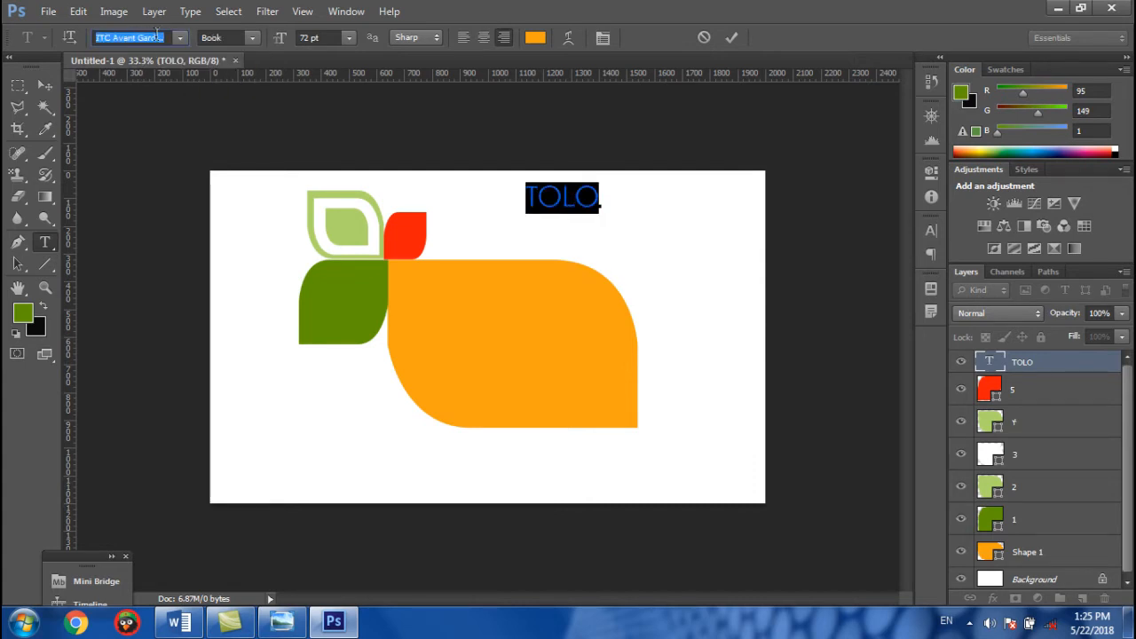
{"action": "type", "text": "Arial"}
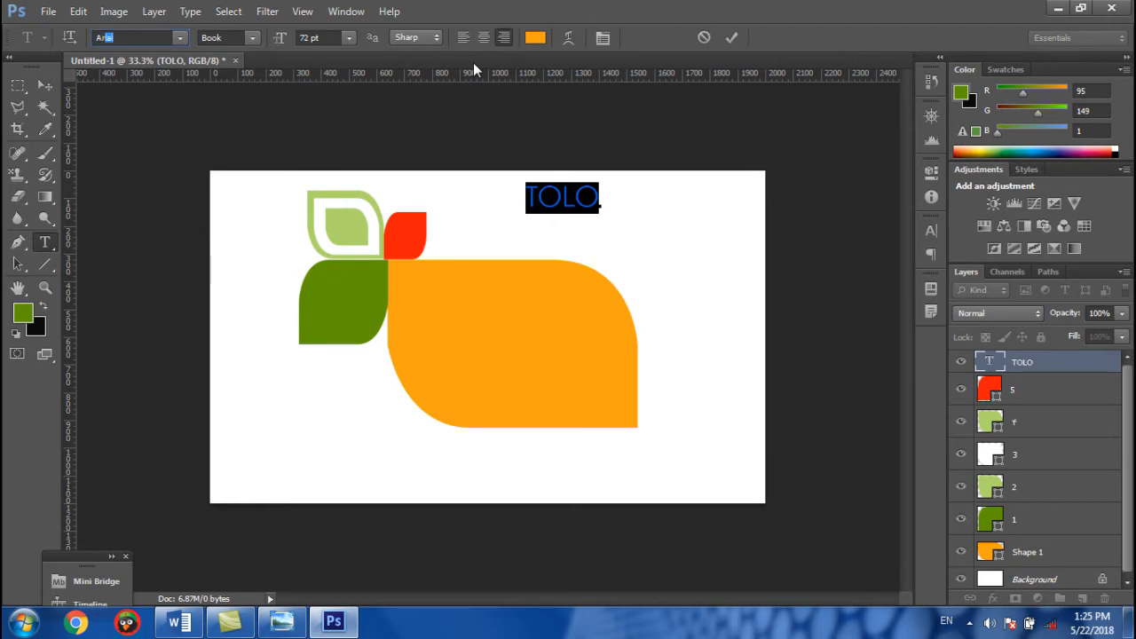
{"action": "key", "text": "Return"}
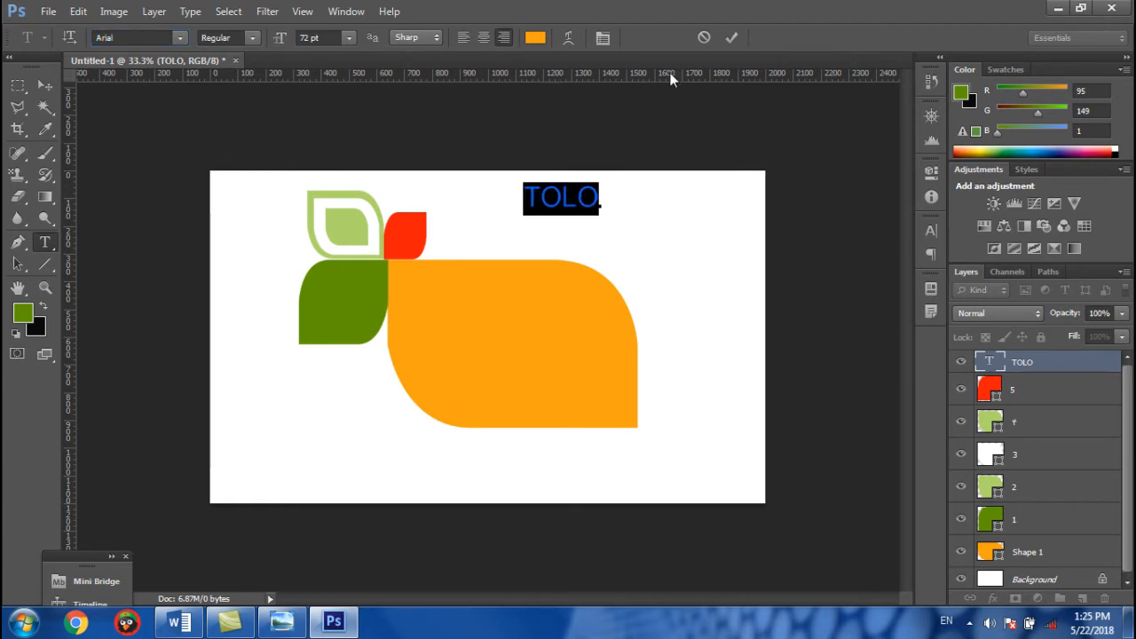
{"action": "left_click", "coordinate": [730, 38]}
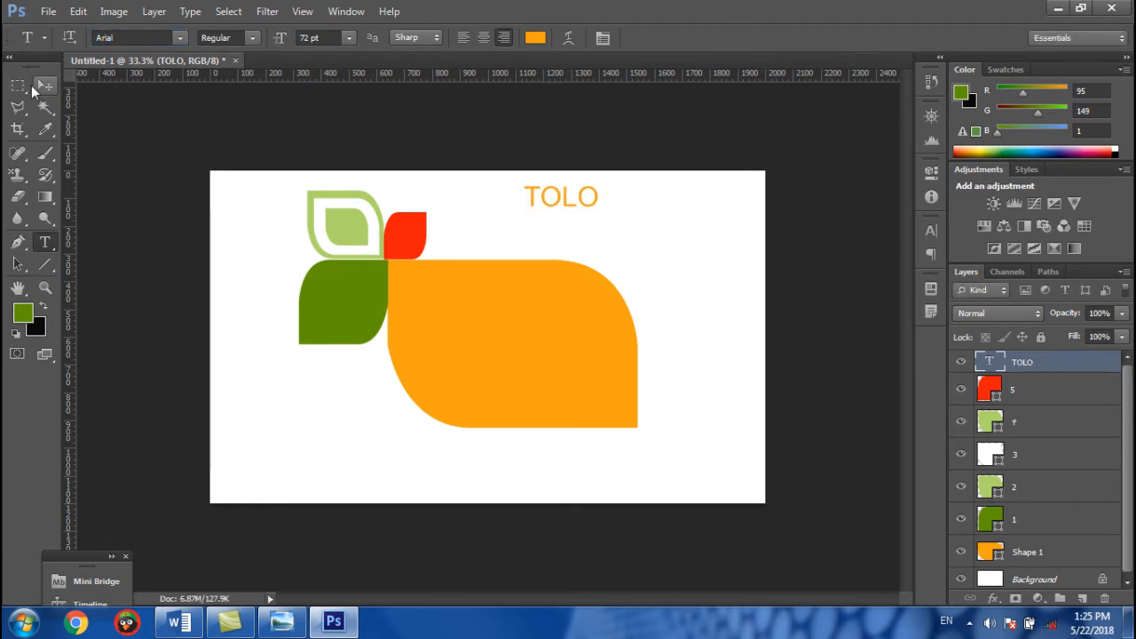
{"action": "left_click", "coordinate": [46, 86]}
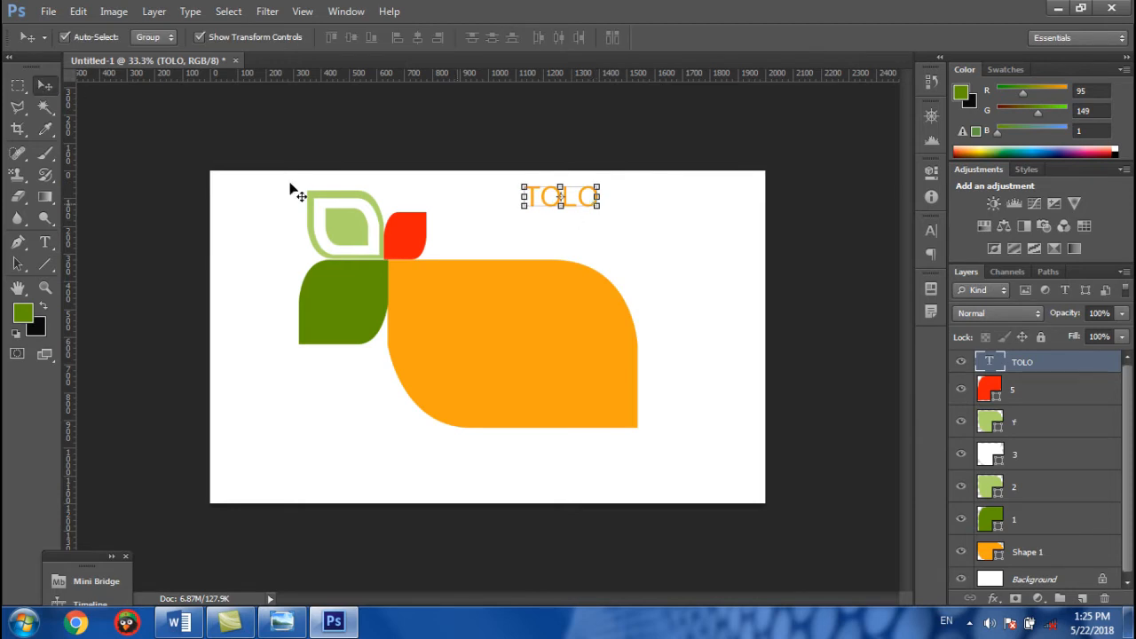
- Set the TOLO text to the Bold style at a font size of 100 pt
{"action": "left_click", "coordinate": [46, 241]}
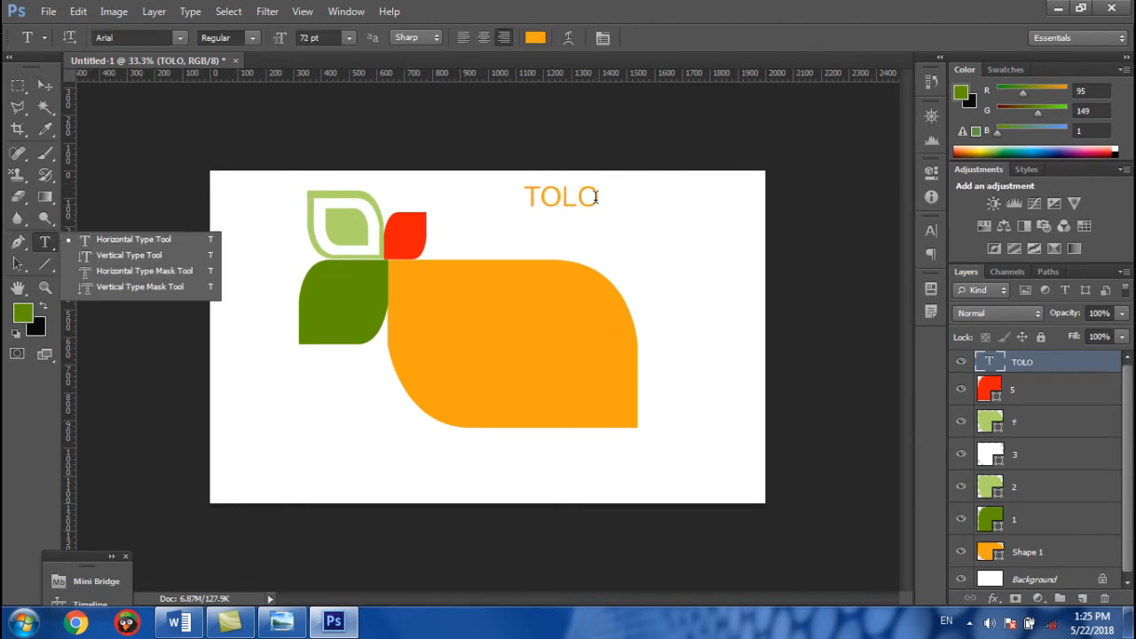
{"action": "double_click", "coordinate": [530, 196]}
{"action": "left_click", "coordinate": [252, 37]}
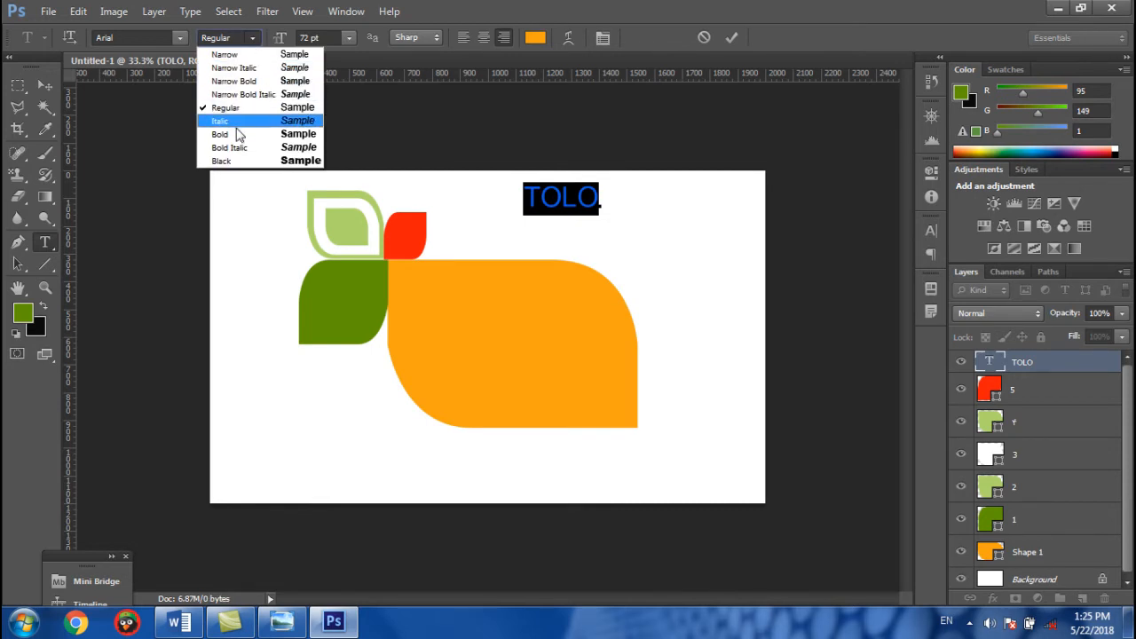
{"action": "left_click", "coordinate": [237, 134]}
{"action": "left_click", "coordinate": [342, 40]}
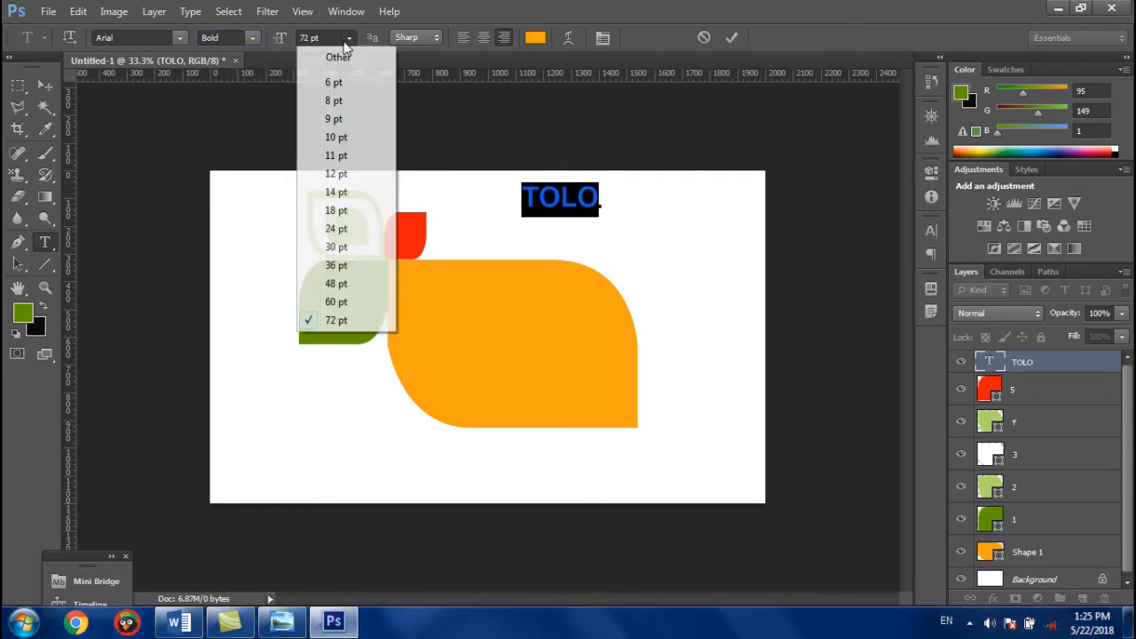
{"action": "left_click", "coordinate": [337, 57]}
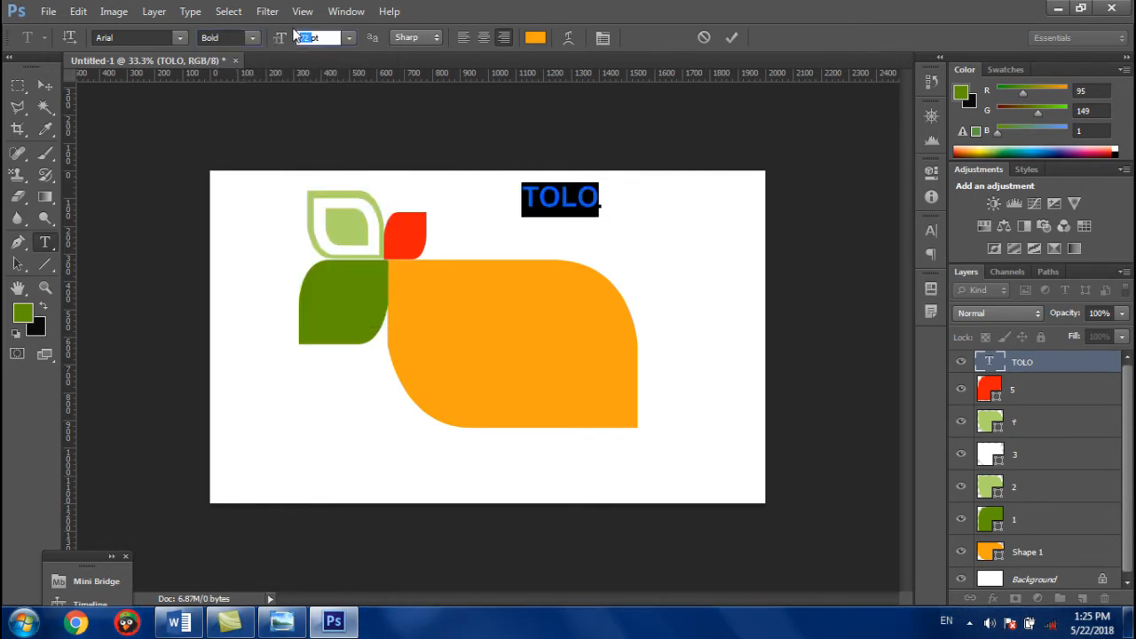
{"action": "type", "text": "100"}
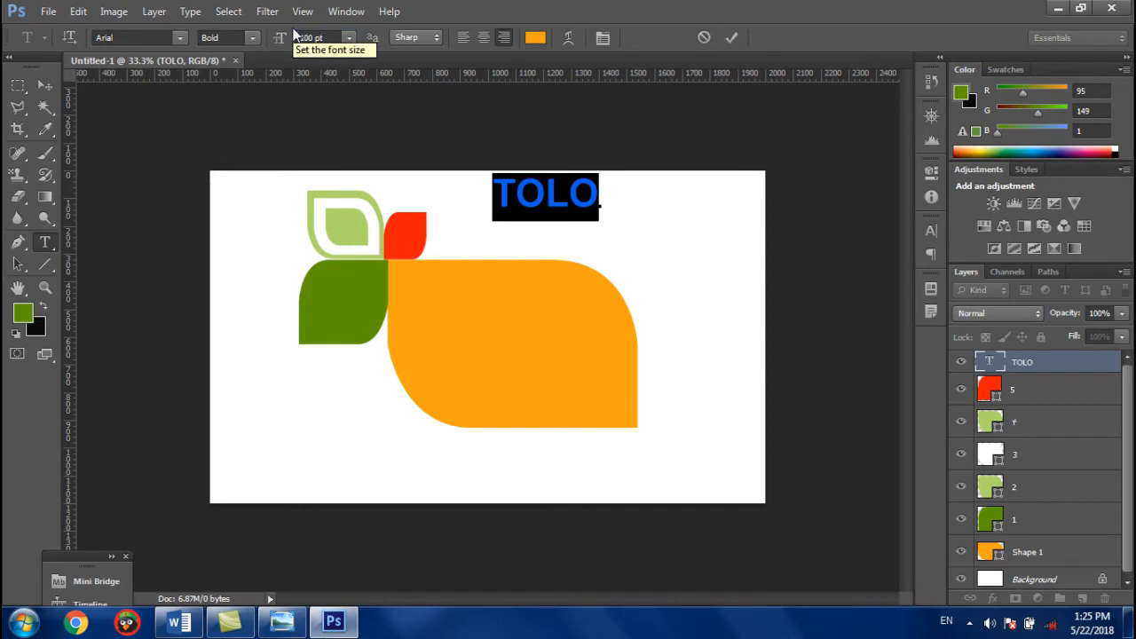
{"action": "left_click", "coordinate": [732, 37]}
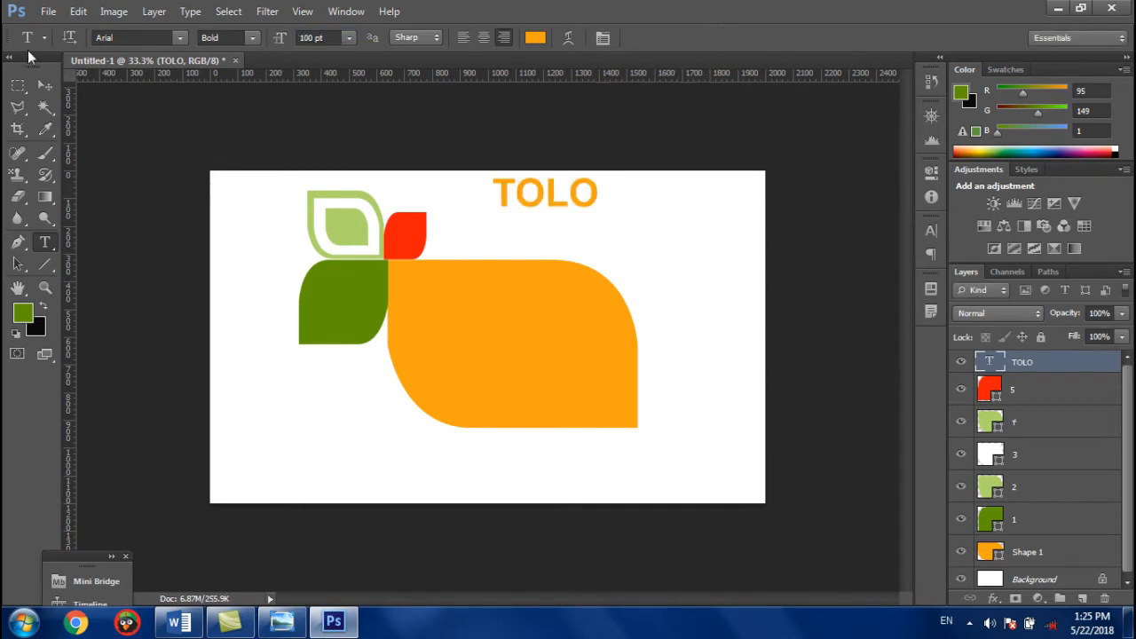
- Move the TOLO text onto the lower part of the orange leaf and recolour it off-white fbfbfb
{"action": "key", "text": "v"}
{"action": "left_click_drag", "start_coordinate": [579, 195], "coordinate": [522, 368]}
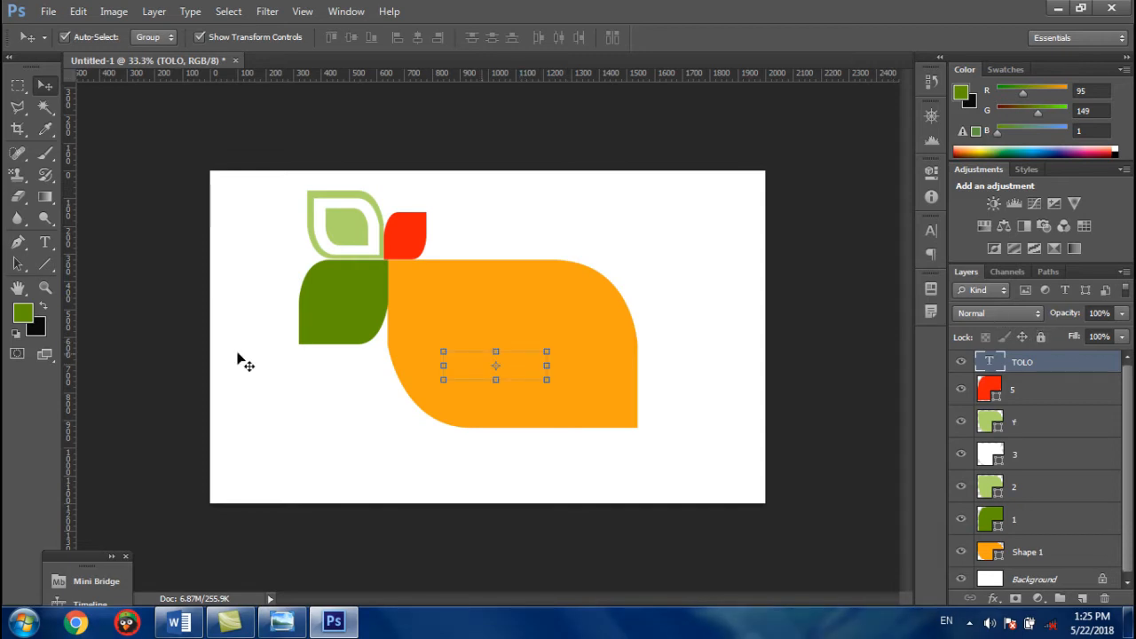
{"action": "double_click", "coordinate": [989, 371]}
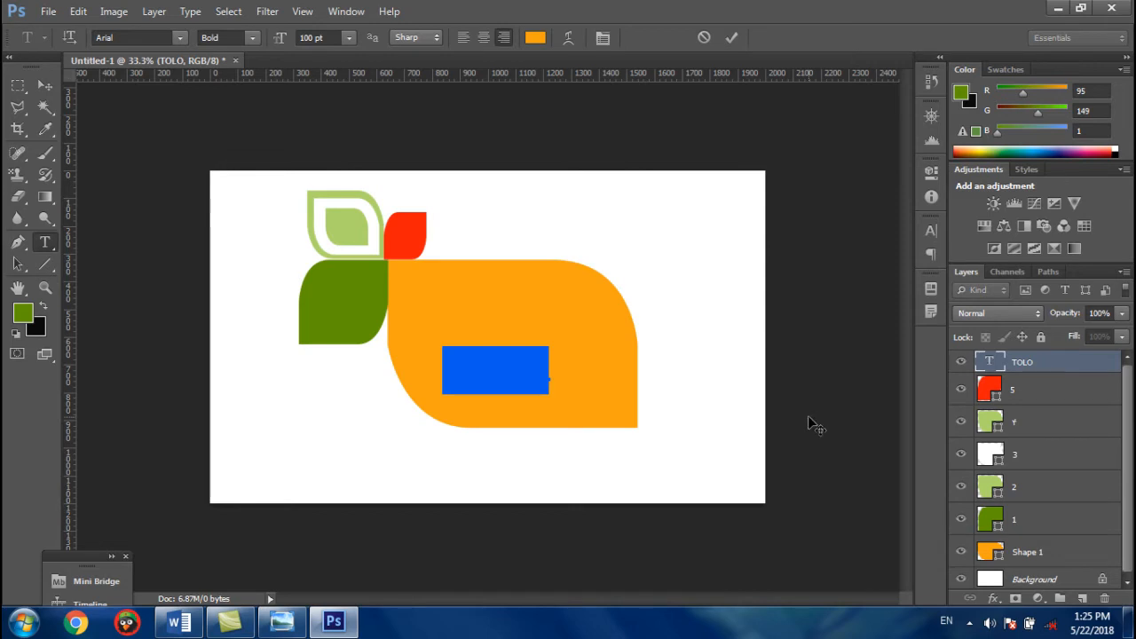
{"action": "left_click", "coordinate": [704, 39]}
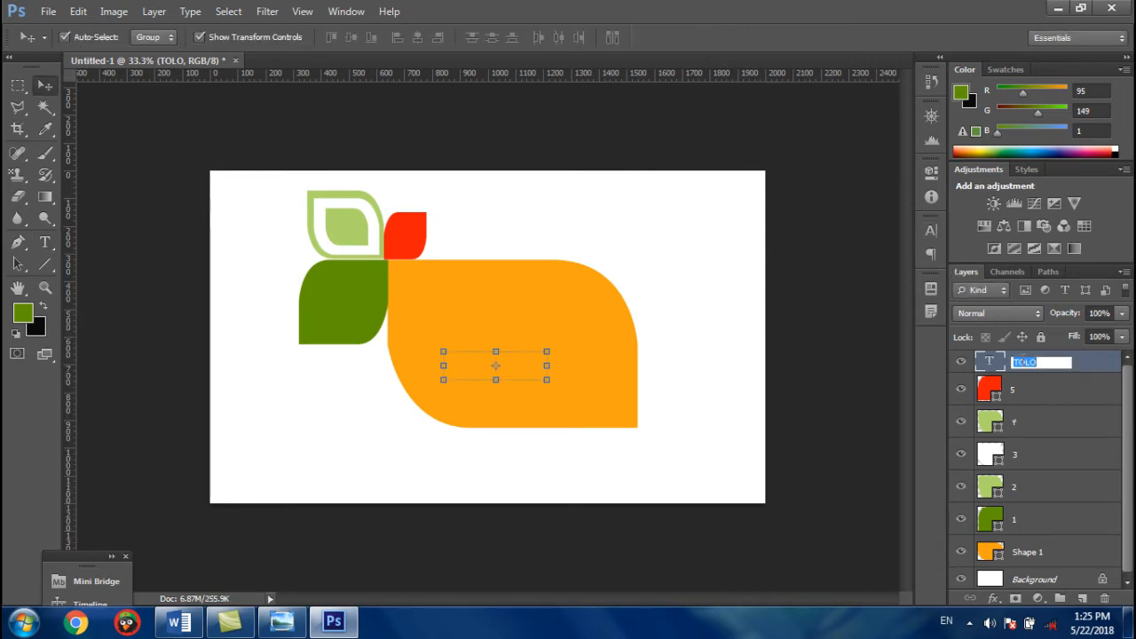
{"action": "double_click", "coordinate": [986, 364]}
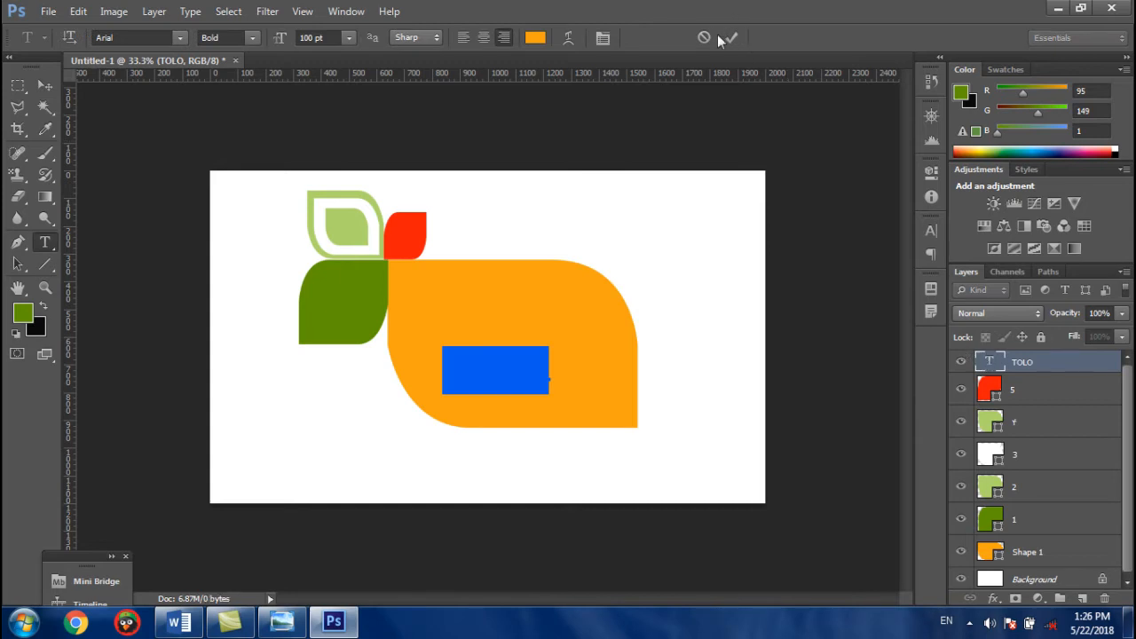
{"action": "left_click", "coordinate": [536, 37]}
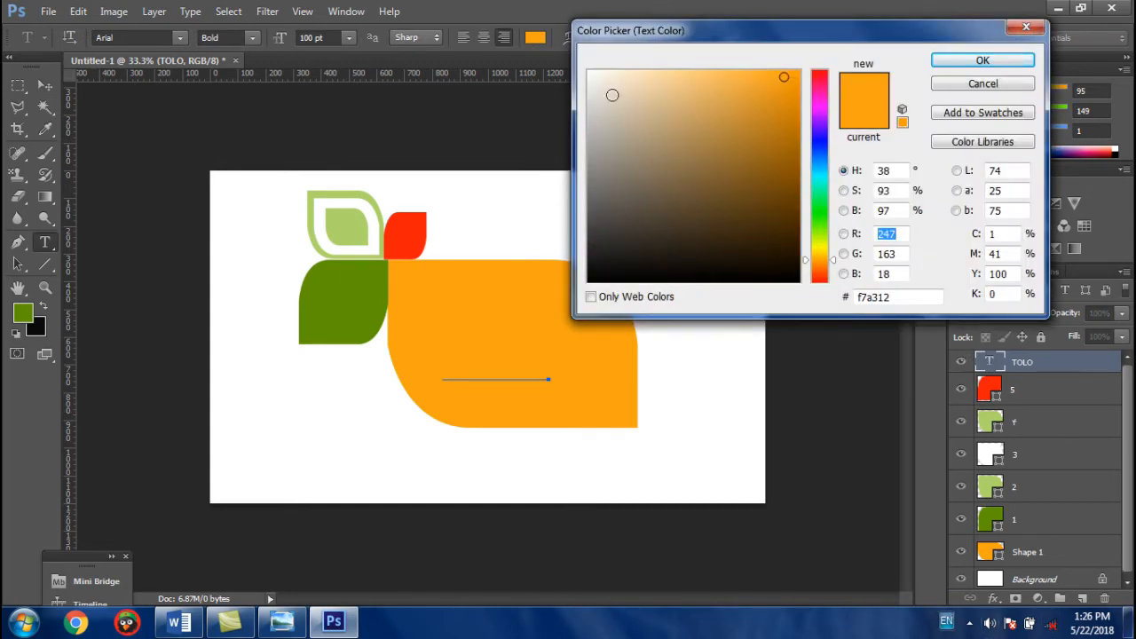
{"action": "left_click", "coordinate": [587, 74]}
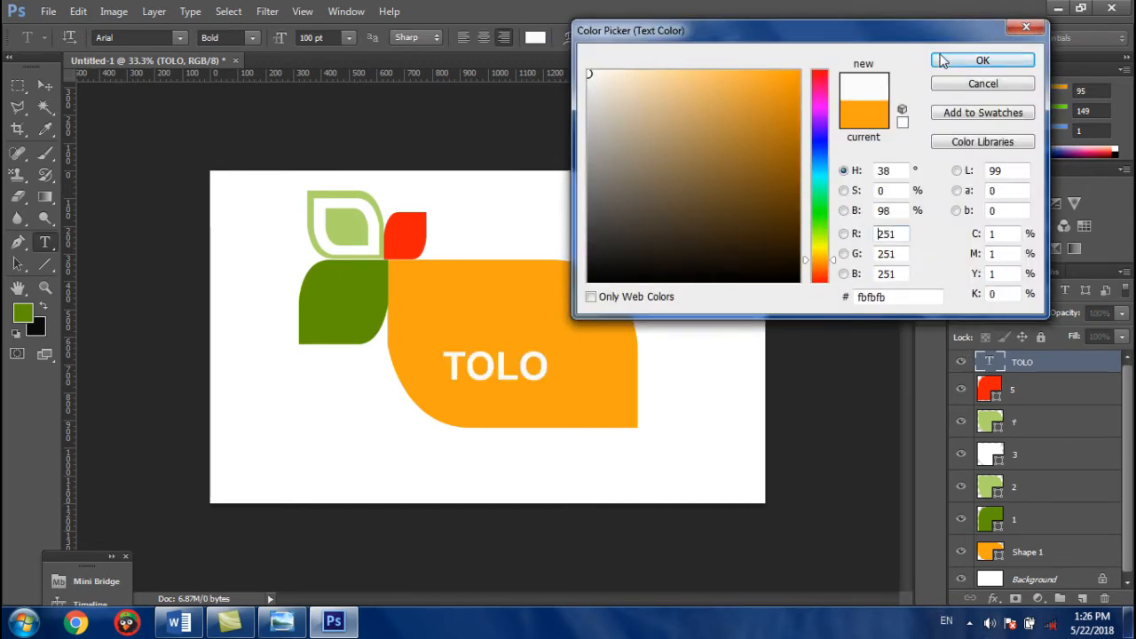
{"action": "left_click", "coordinate": [954, 61]}
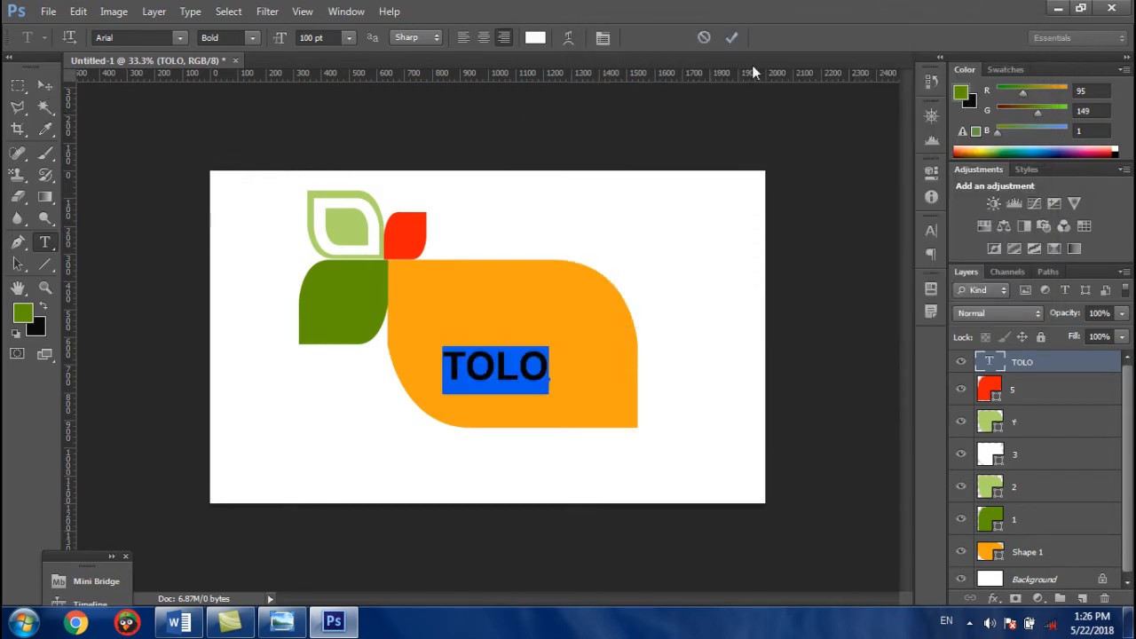
{"action": "left_click", "coordinate": [730, 37]}
- Enlarge the TOLO text to about 170% width, stretch it slightly taller, and centre it within the lower orange leaf
{"action": "key", "text": "v"}
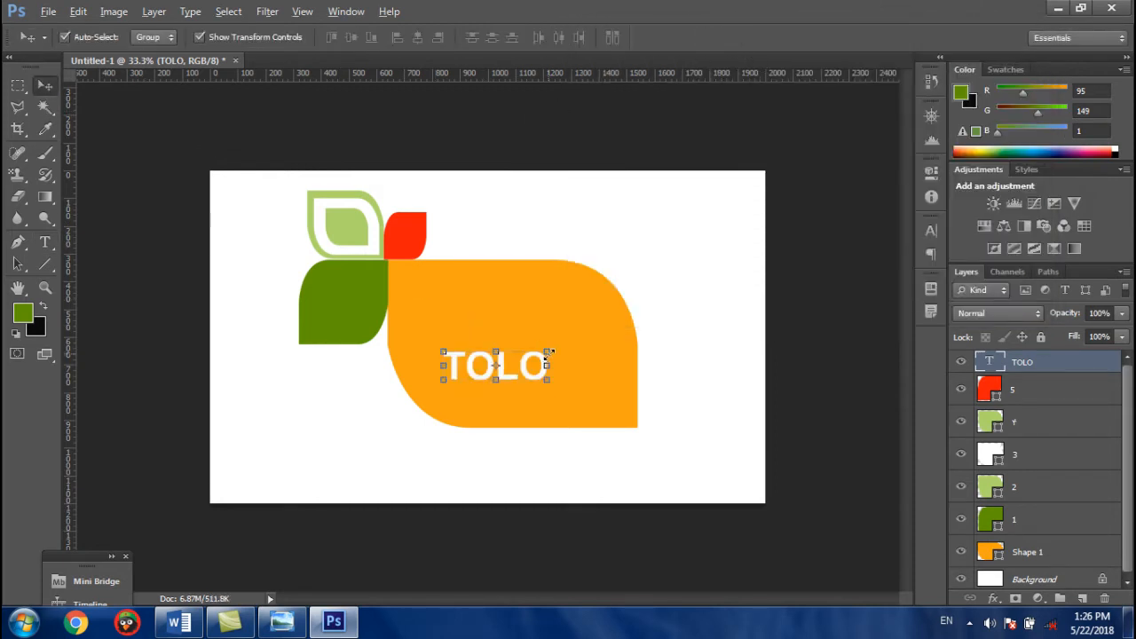
{"action": "left_click_drag", "start_coordinate": [547, 351], "coordinate": [586, 367]}
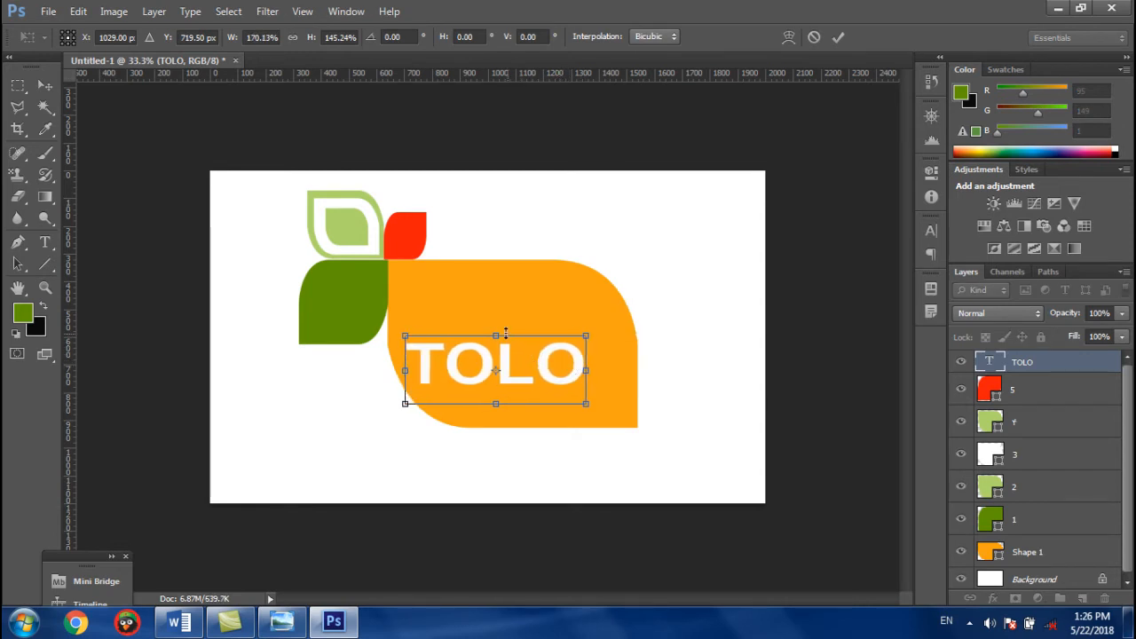
{"action": "left_click_drag", "start_coordinate": [495, 334], "coordinate": [495, 321]}
{"action": "left_click", "coordinate": [838, 37]}
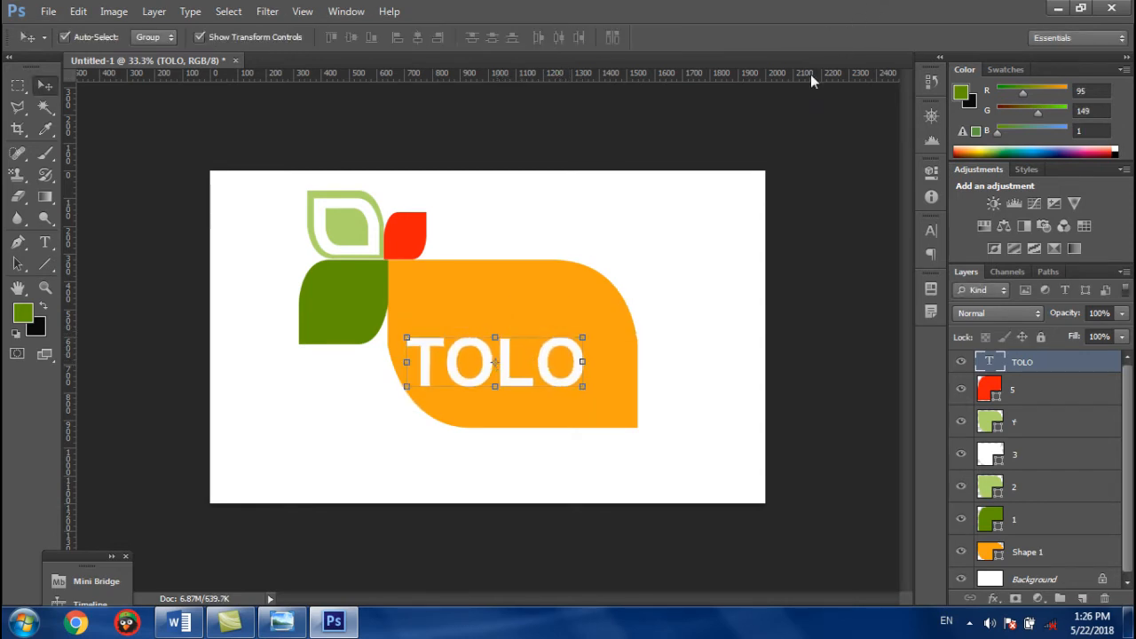
{"action": "left_click_drag", "start_coordinate": [551, 362], "coordinate": [568, 369]}
- Check the size, position and shape of the TOLO lettering in the reference image Tolo Logo.jpg
{"action": "left_click", "coordinate": [287, 628]}
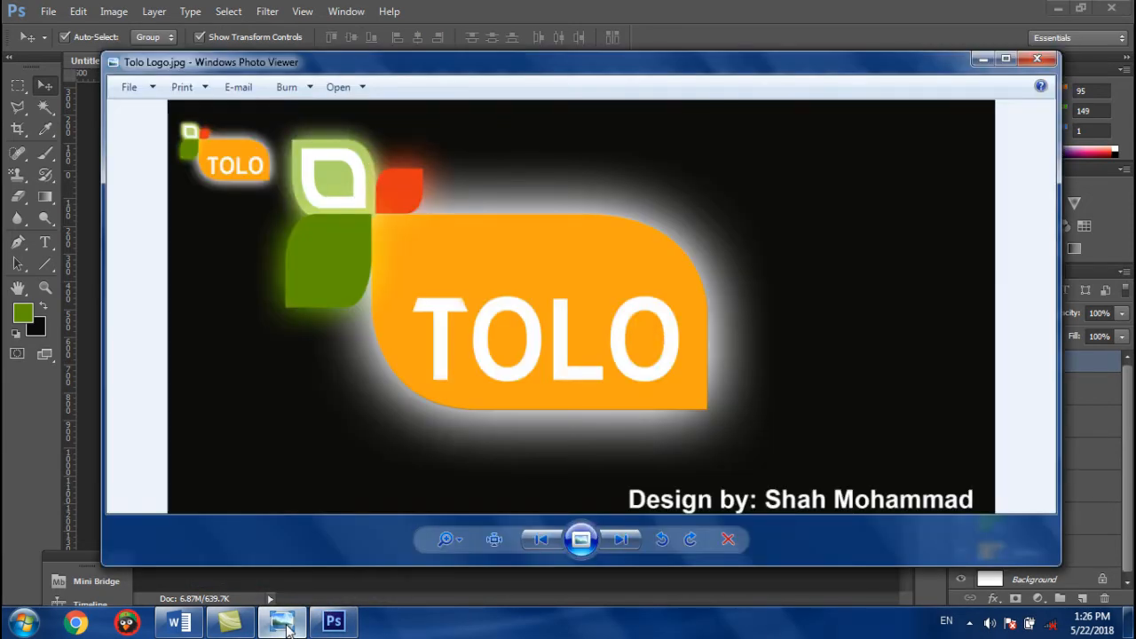
{"action": "left_click", "coordinate": [286, 629]}
{"action": "left_click", "coordinate": [287, 629]}
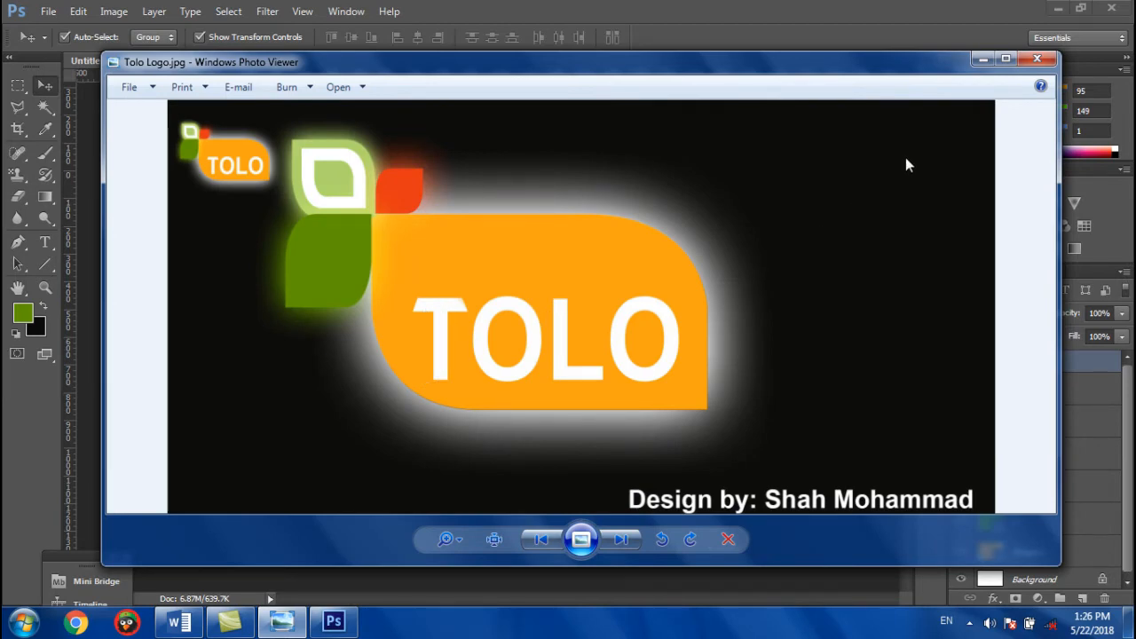
{"action": "left_click", "coordinate": [983, 60]}
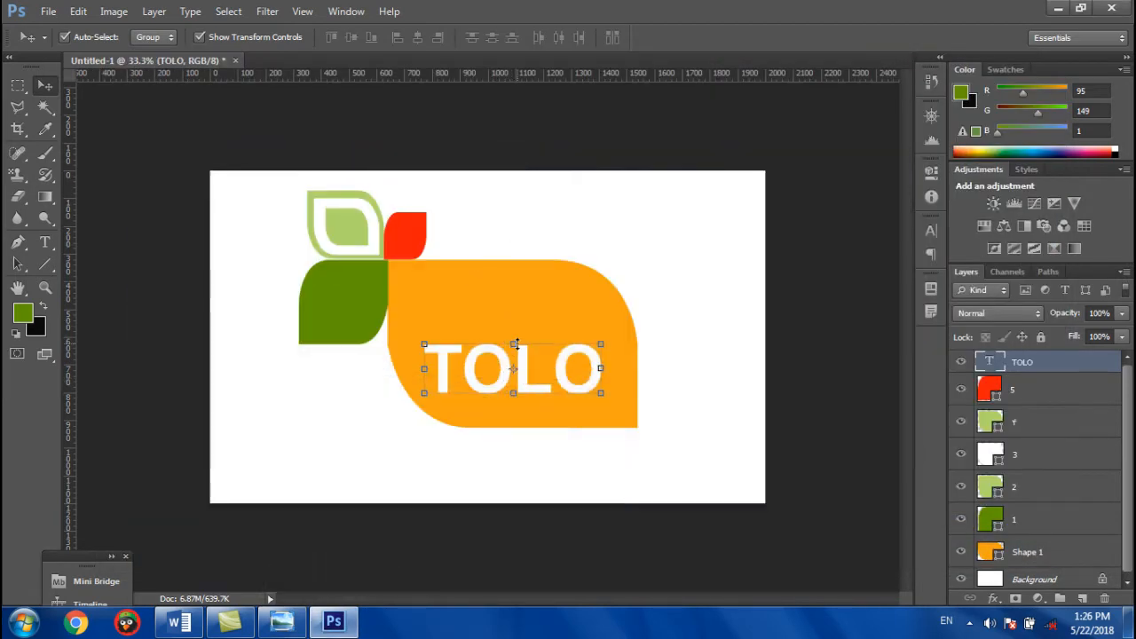
{"action": "key", "text": "ctrl+t"}
{"action": "mouse_move", "coordinate": [513, 338]}
{"action": "left_mouse_down"}
{"action": "mouse_move", "coordinate": [515, 319]}
{"action": "mouse_move", "coordinate": [513, 331]}
{"action": "left_mouse_up"}
{"action": "key", "text": "ctrl+z"}
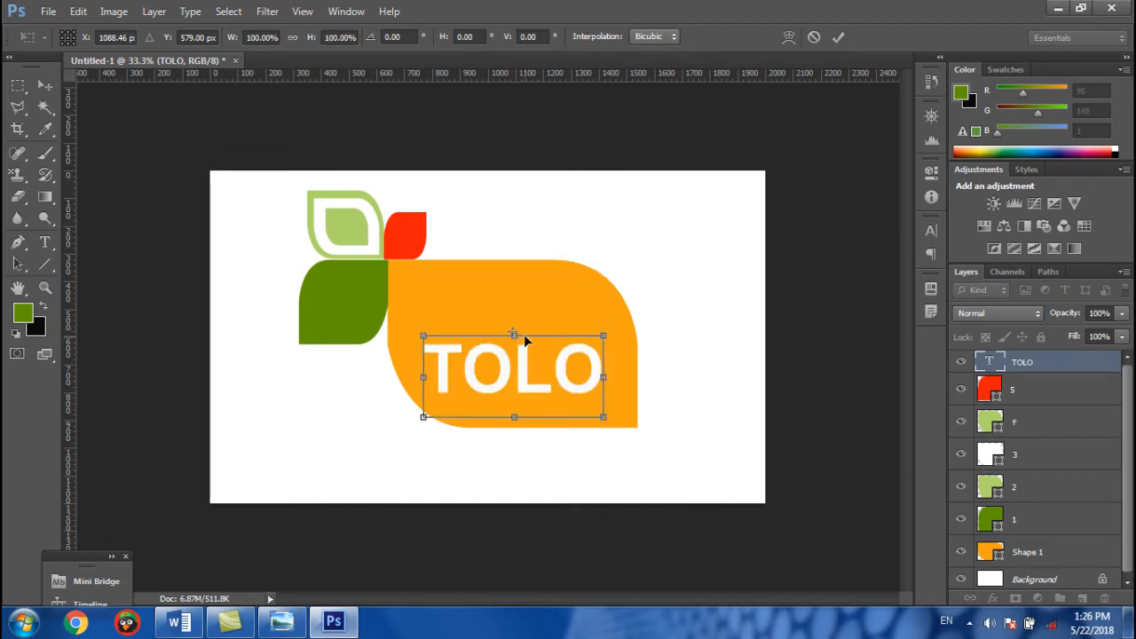
{"action": "left_click", "coordinate": [820, 38]}
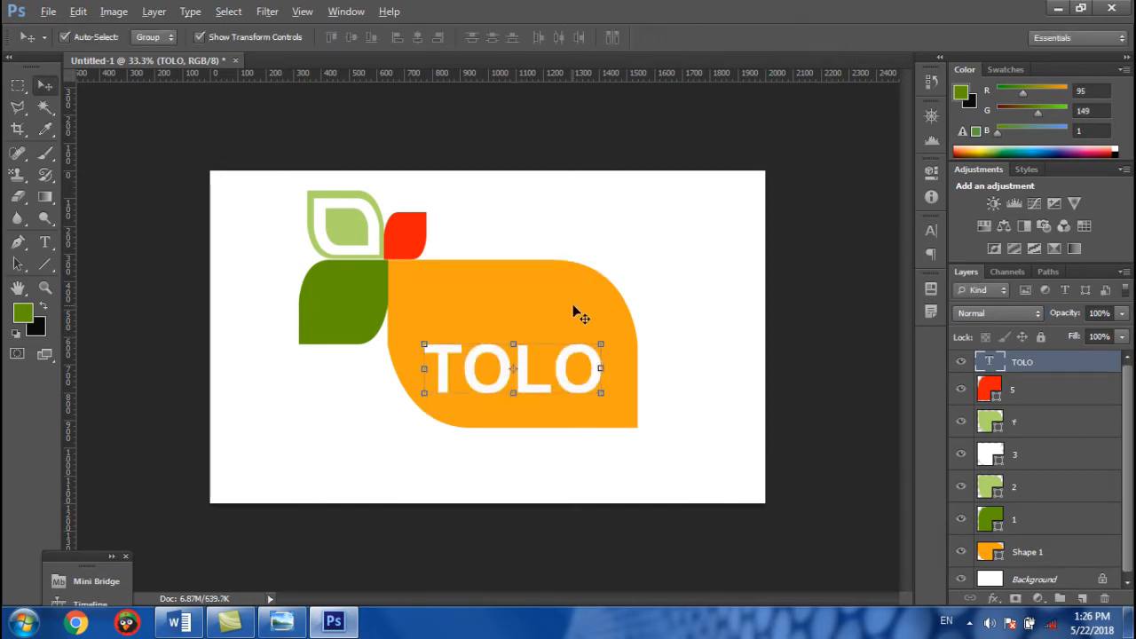
- Stretch the TOLO text vertically to about 118% height, keeping its width
{"action": "mouse_move", "coordinate": [514, 342]}
{"action": "left_mouse_down"}
{"action": "mouse_move", "coordinate": [517, 315]}
{"action": "mouse_move", "coordinate": [518, 331]}
{"action": "left_mouse_up"}
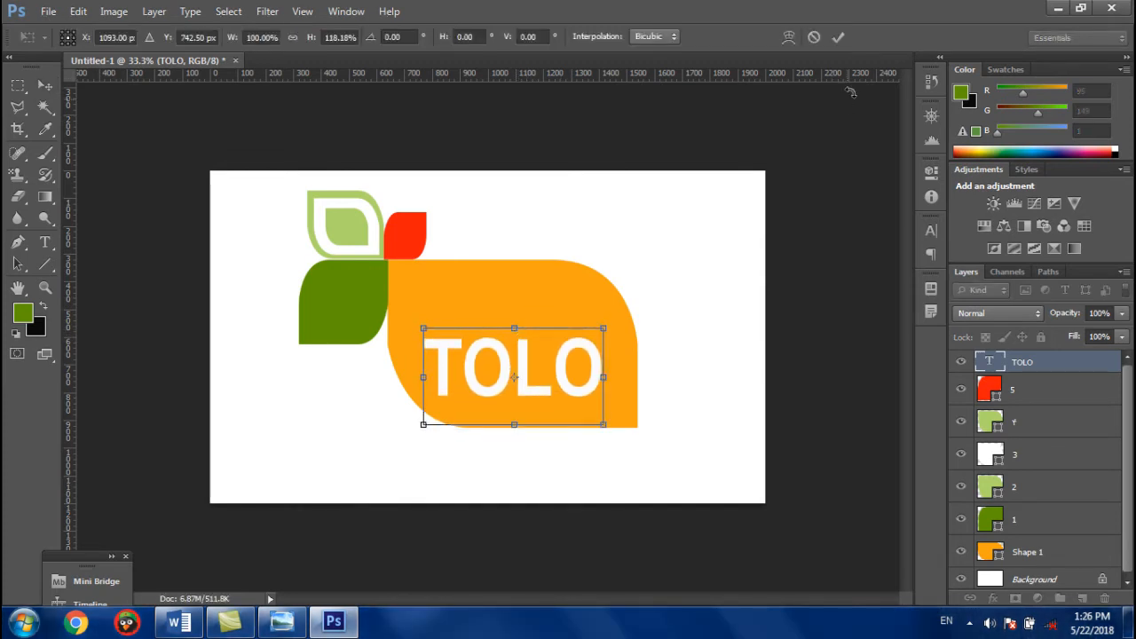
{"action": "left_click", "coordinate": [839, 37]}
- Outline a narrow slanted selection over the right end of the letter T's crossbar with the Polygonal Lasso tool
{"action": "key", "text": "ctrl+plus"}
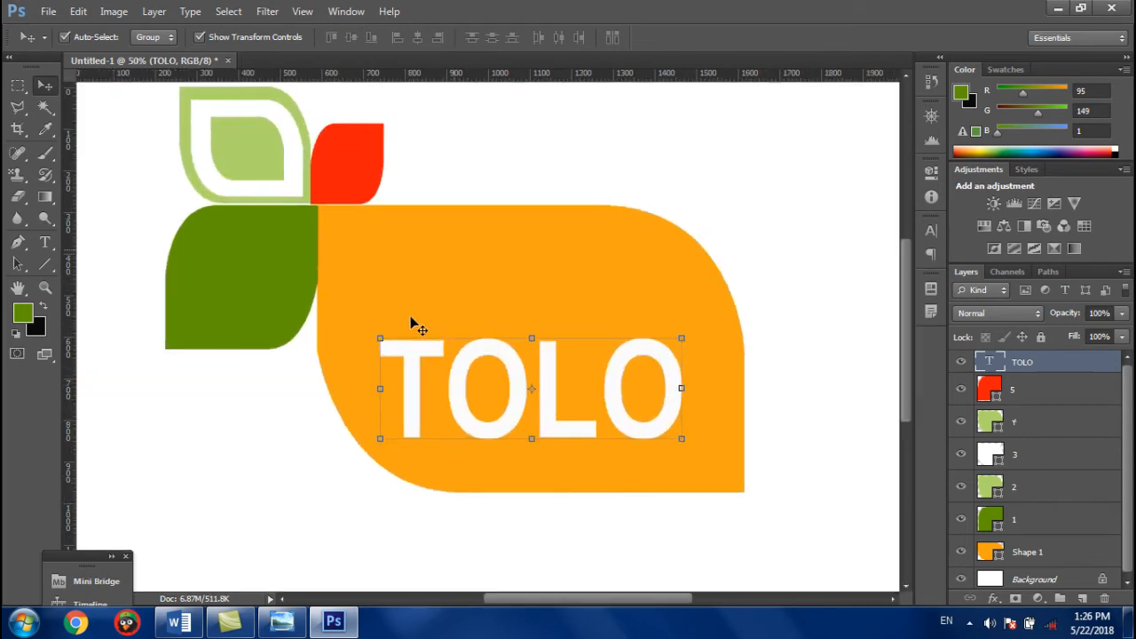
{"action": "key", "text": "ctrl+plus"}
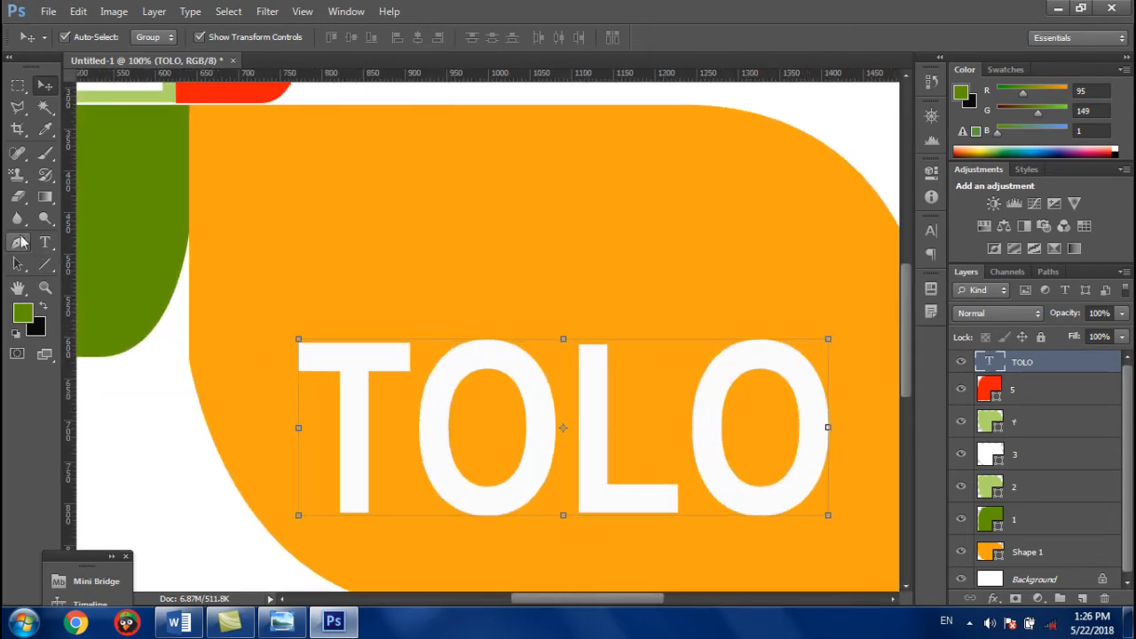
{"action": "left_click", "coordinate": [18, 106]}
{"action": "left_click", "coordinate": [64, 119]}
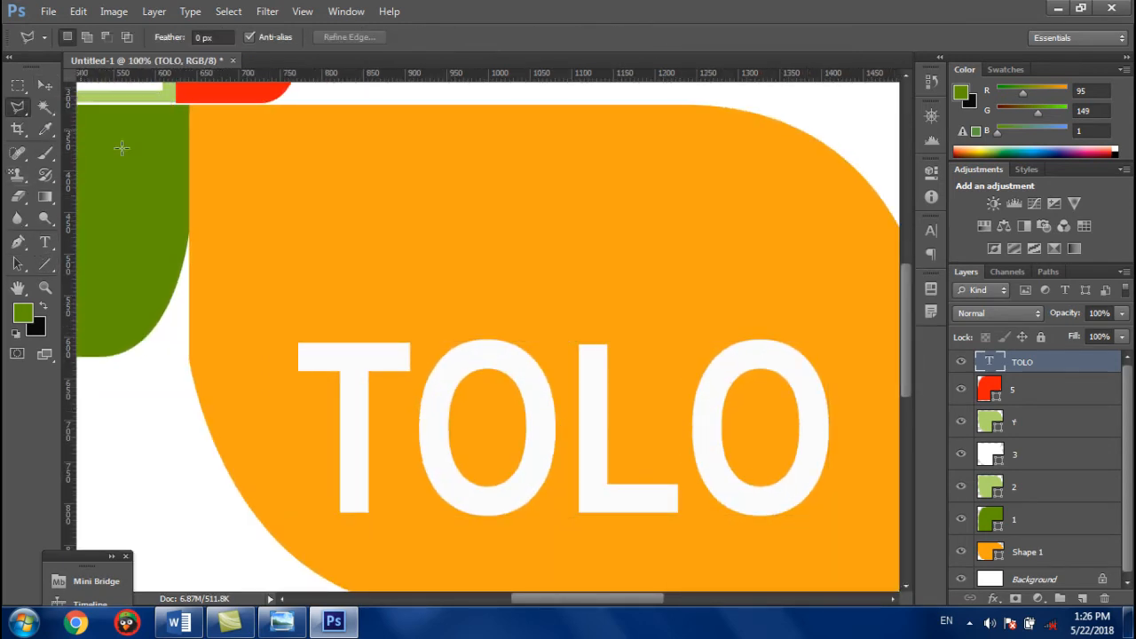
{"action": "left_click", "coordinate": [409, 367]}
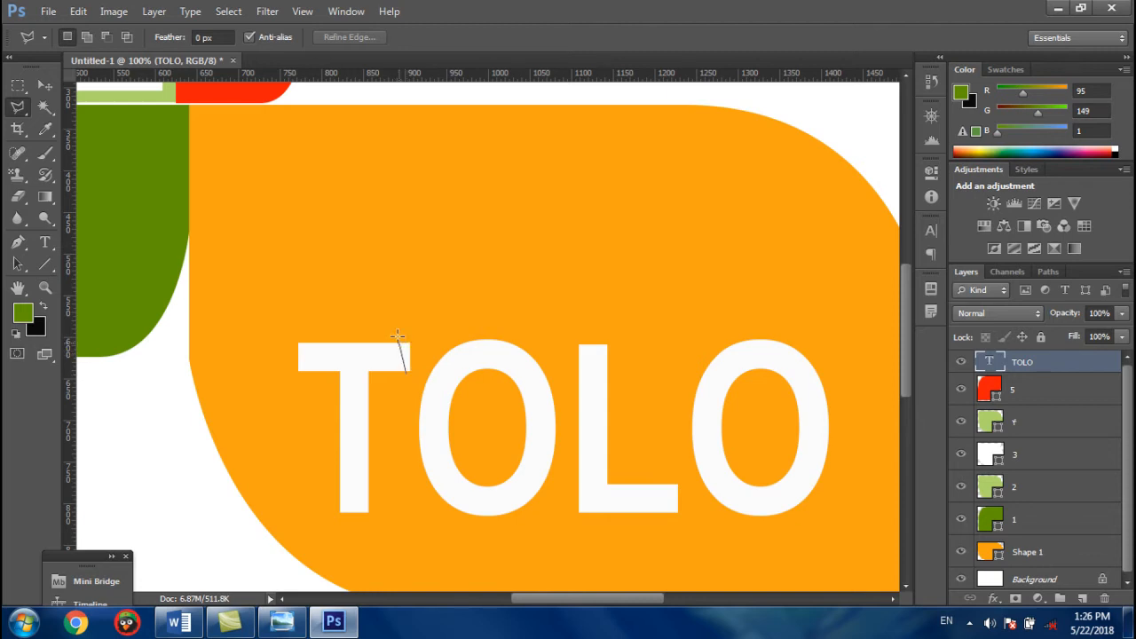
{"action": "left_click", "coordinate": [398, 333]}
{"action": "left_click", "coordinate": [410, 371]}
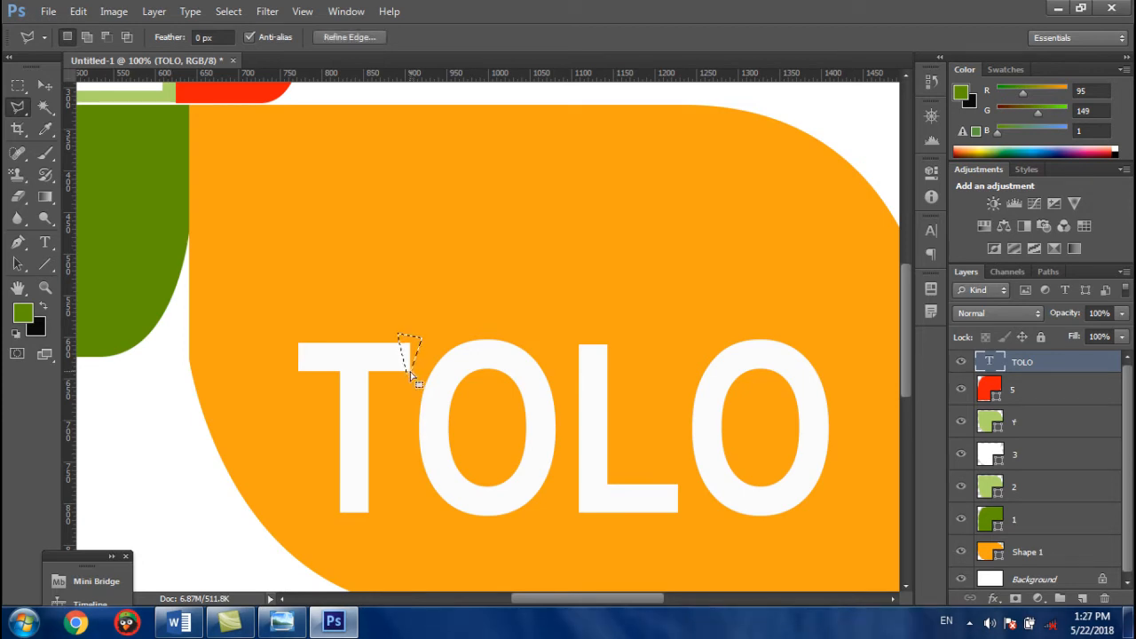
- Try to delete the selected area at the right end of the T's crossbar and clear the selection
{"action": "key", "text": "Delete"}
{"action": "left_click", "coordinate": [574, 249]}
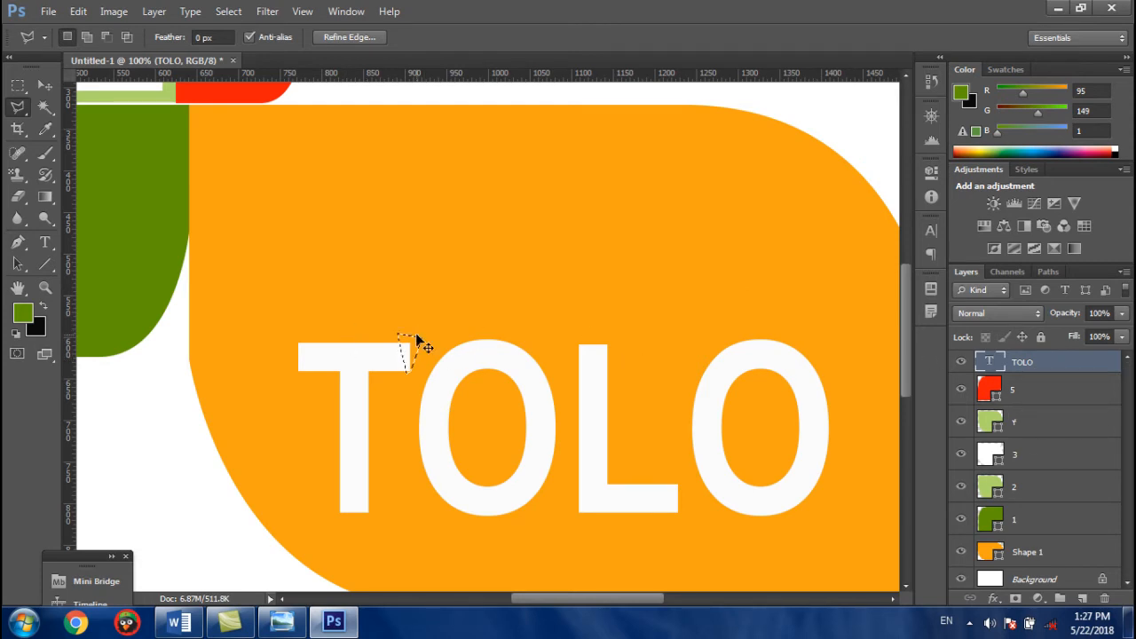
{"action": "key", "text": "ctrl+d"}
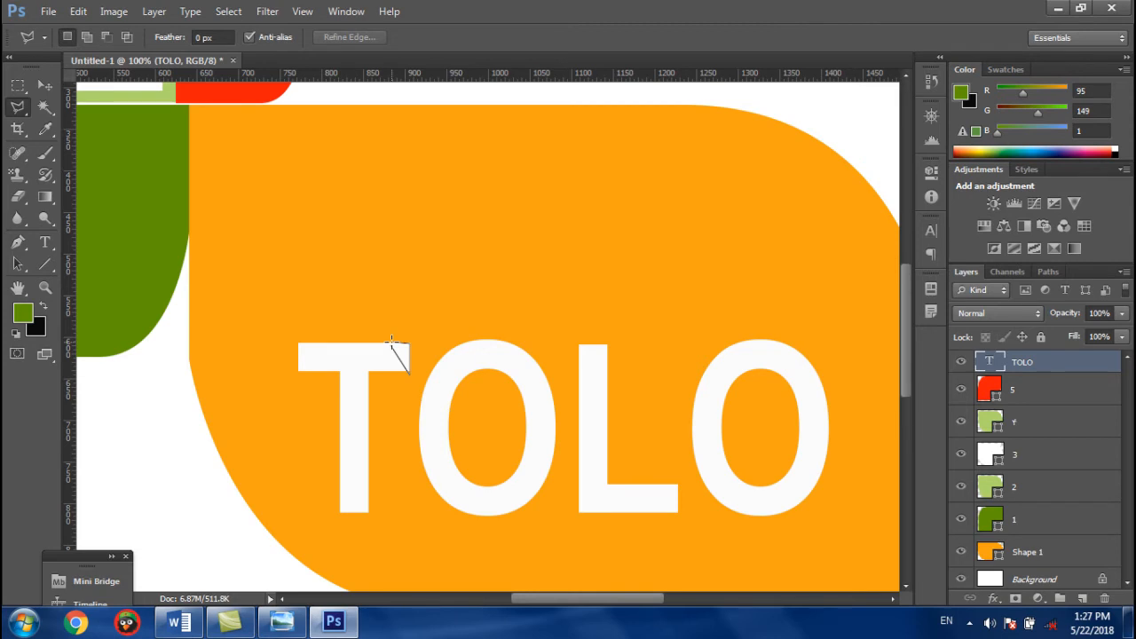
- Outline a triangular selection over the upper-right corner of the T's crossbar and try to delete its contents
{"action": "left_click", "coordinate": [390, 346]}
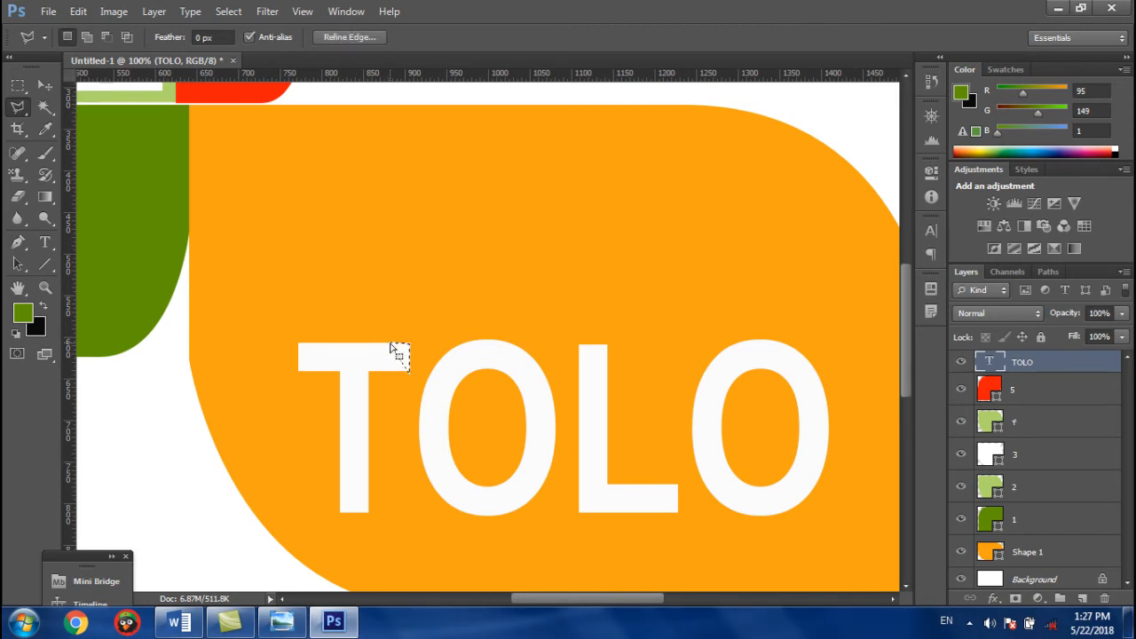
{"action": "key", "text": "Delete"}
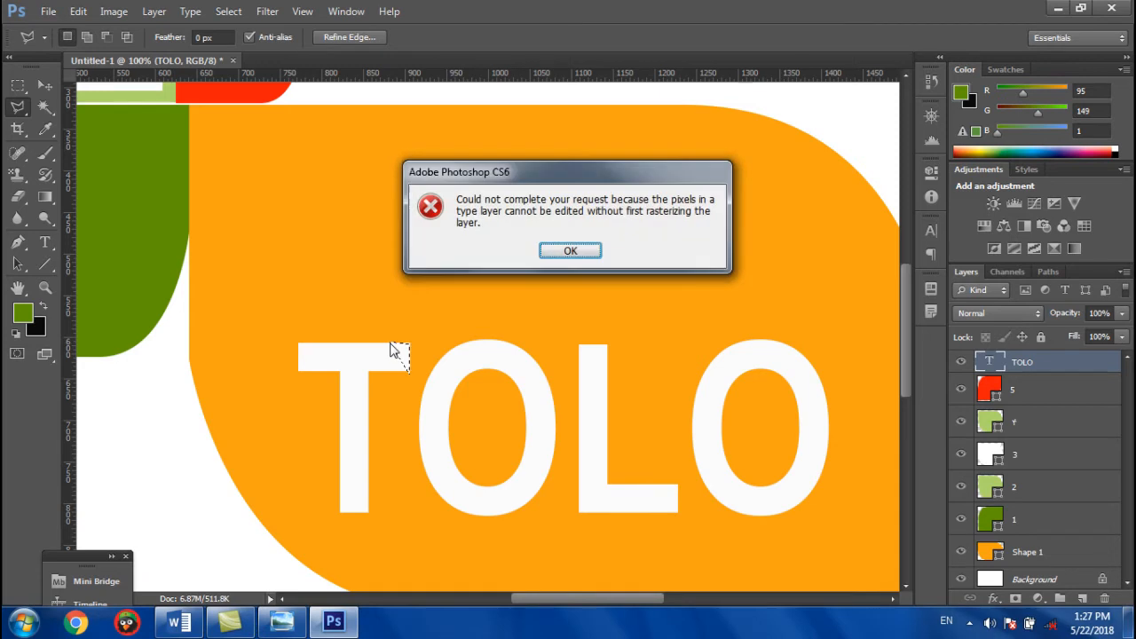
{"action": "left_click", "coordinate": [569, 252]}
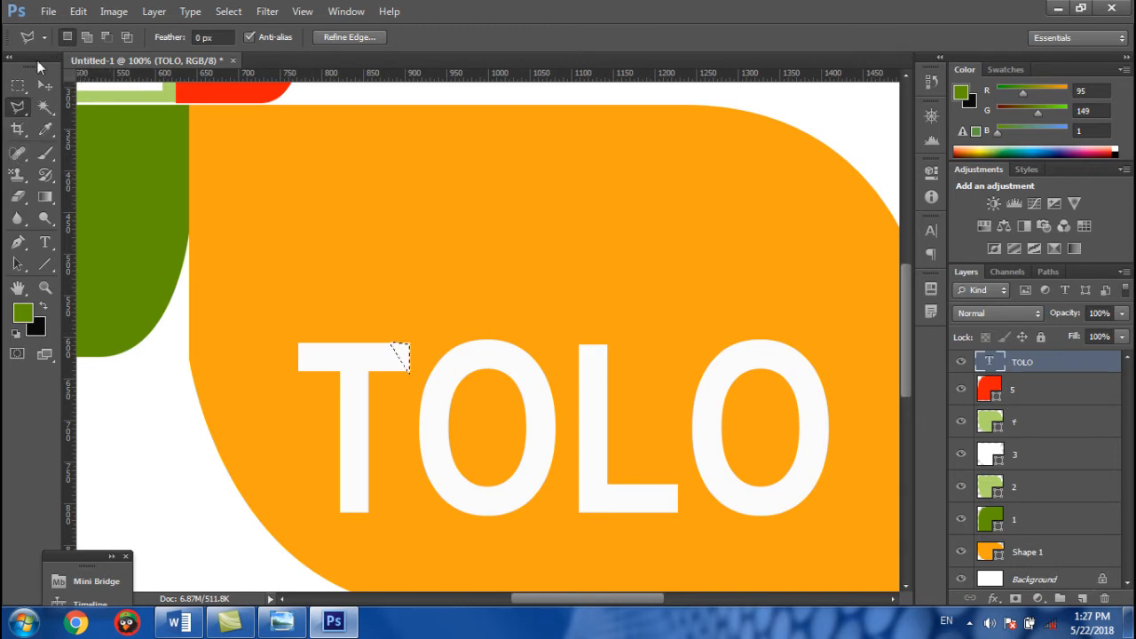
- Discard the selection, outline the T crossbar's upper-right corner again with the Polygonal Lasso, and try to delete that triangle
{"action": "right_click", "coordinate": [25, 106]}
{"action": "left_click", "coordinate": [25, 106]}
{"action": "left_click", "coordinate": [194, 235]}
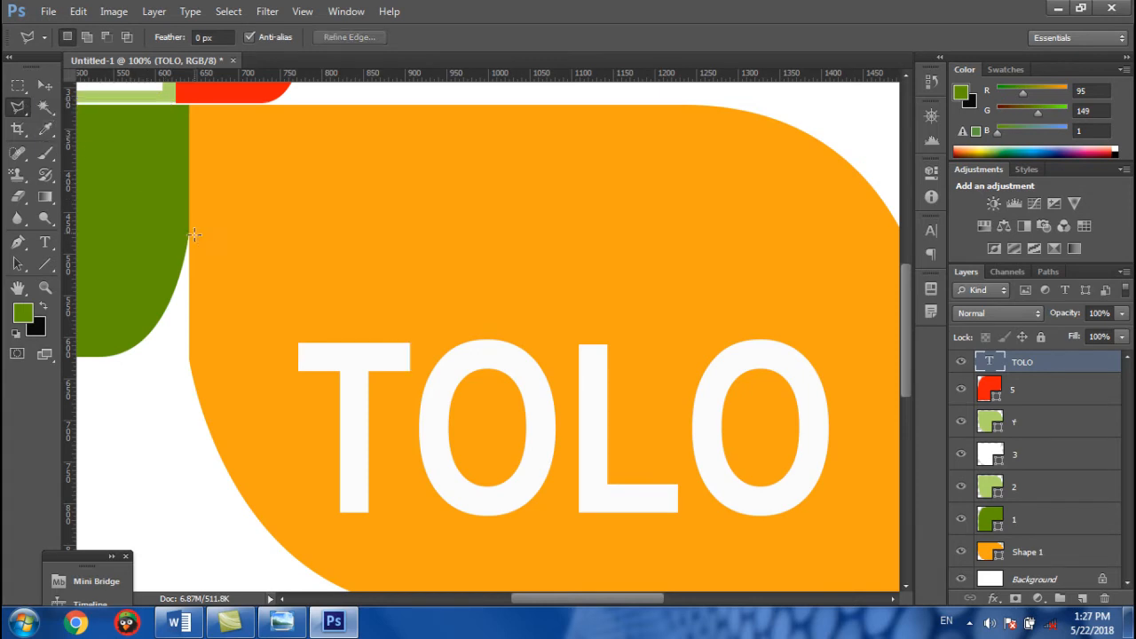
{"action": "left_click", "coordinate": [394, 341]}
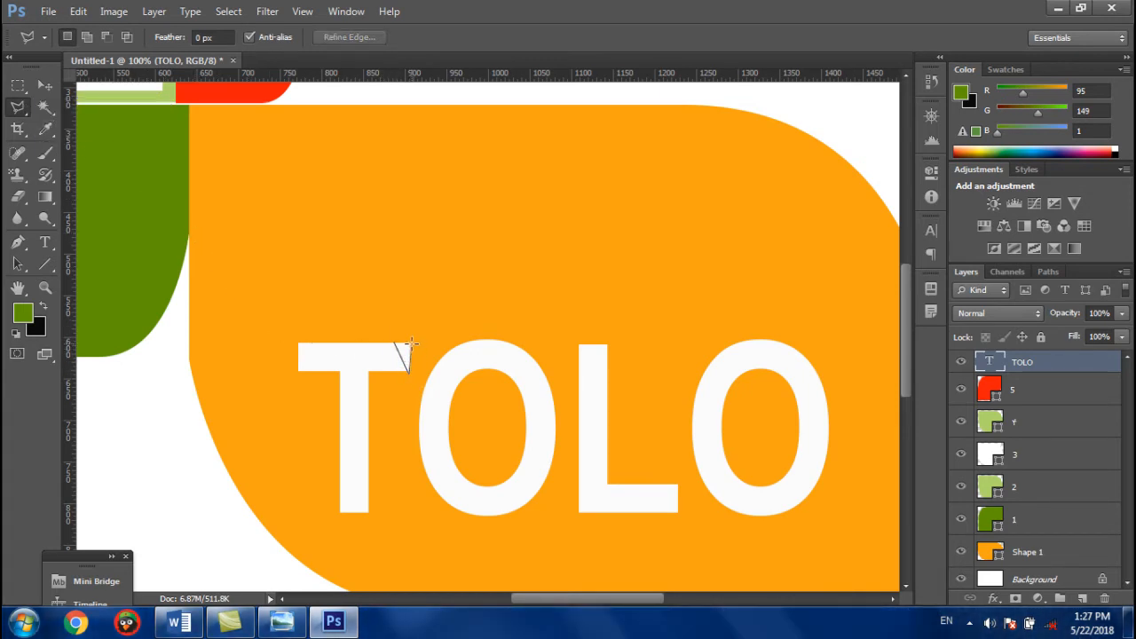
{"action": "left_click", "coordinate": [391, 342]}
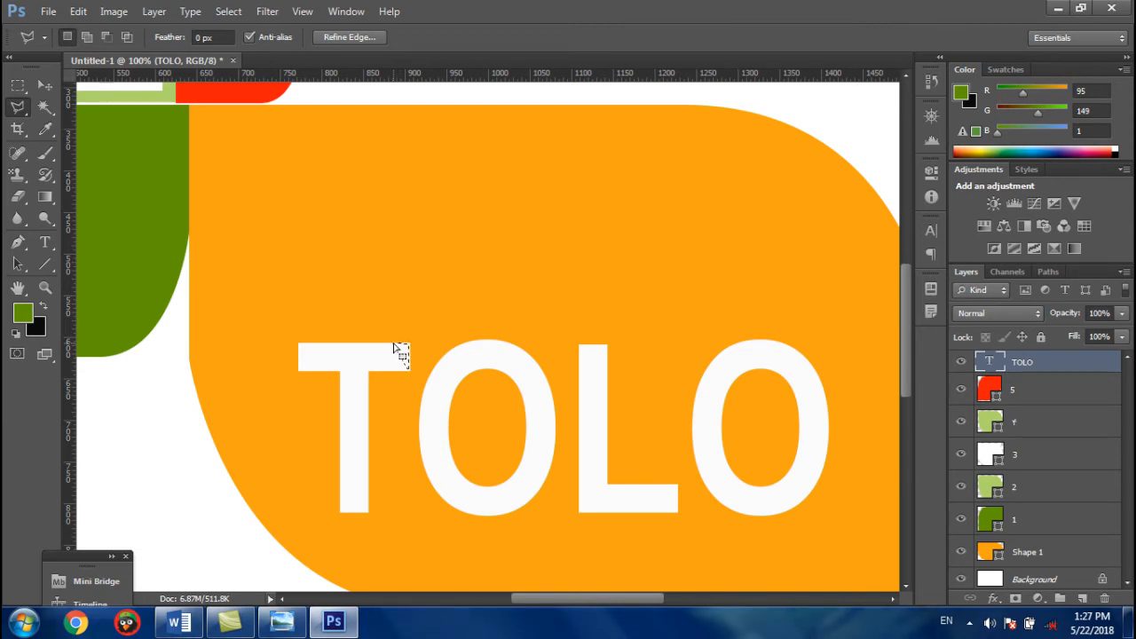
{"action": "key", "text": "Delete"}
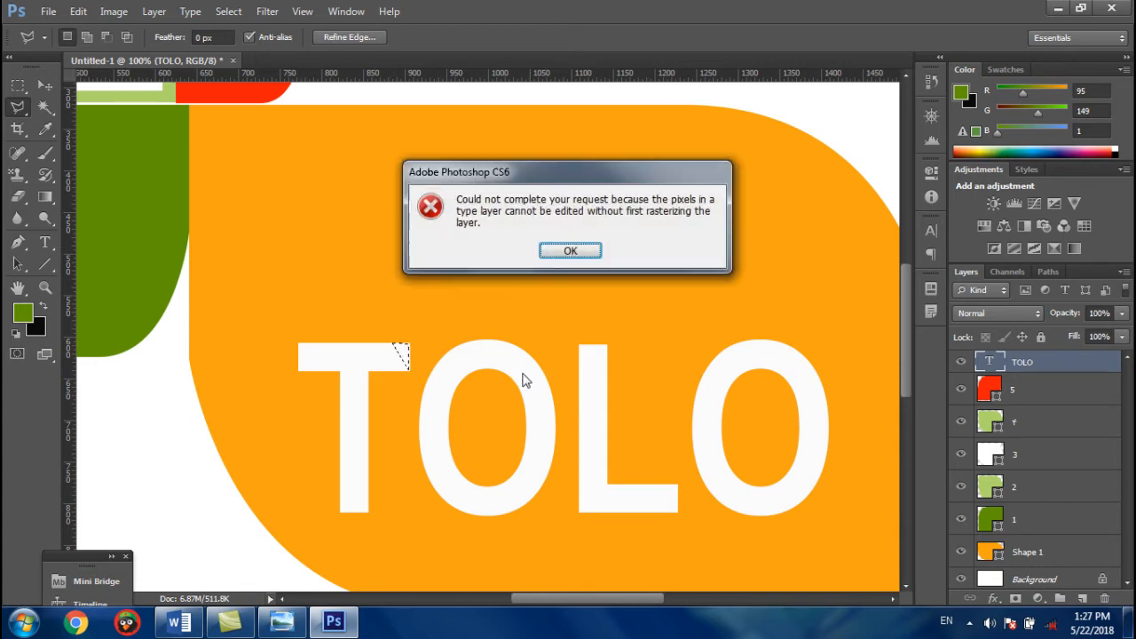
{"action": "left_click", "coordinate": [550, 257]}
- Try once more to clear the triangular area from the TOLO type layer and deselect it
{"action": "left_click", "coordinate": [78, 11]}
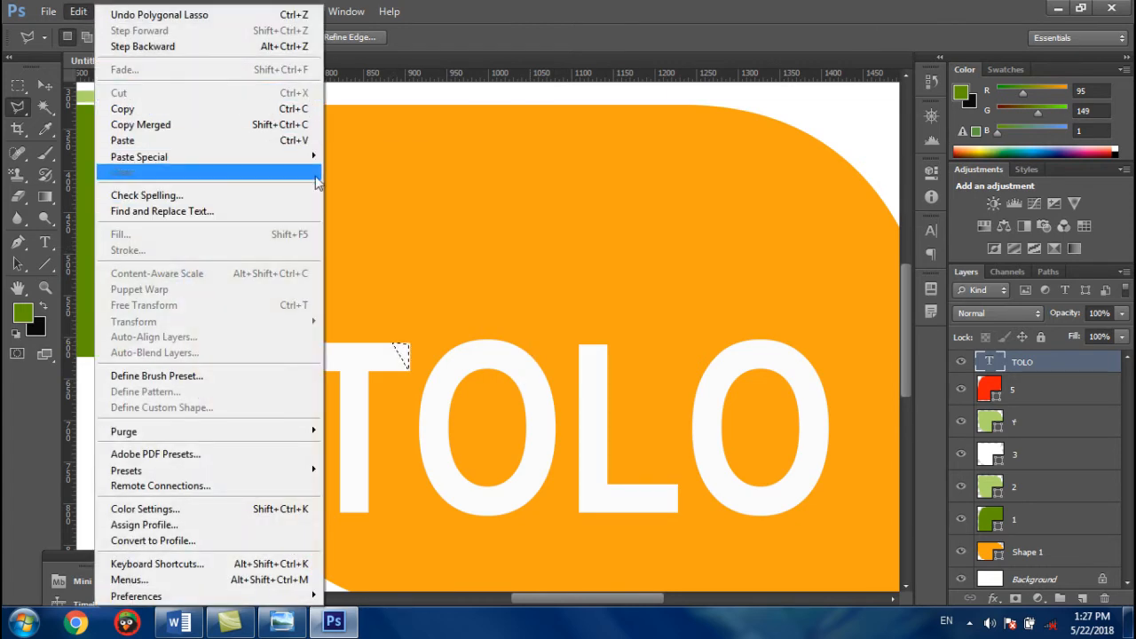
{"action": "left_click", "coordinate": [329, 199]}
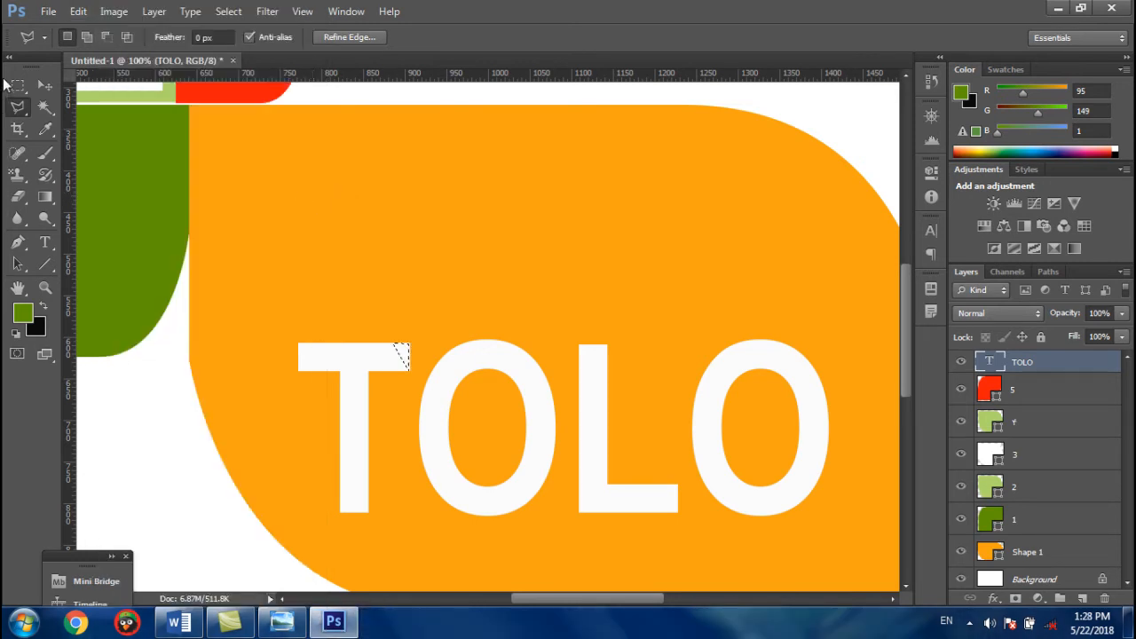
{"action": "key", "text": "Delete"}
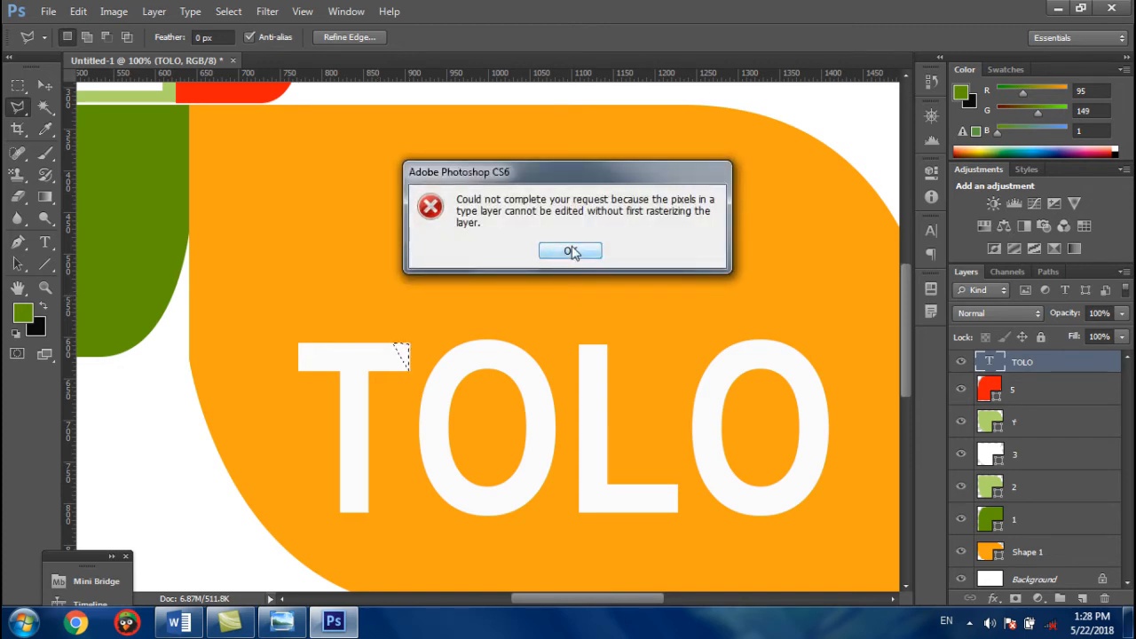
{"action": "left_click", "coordinate": [572, 252]}
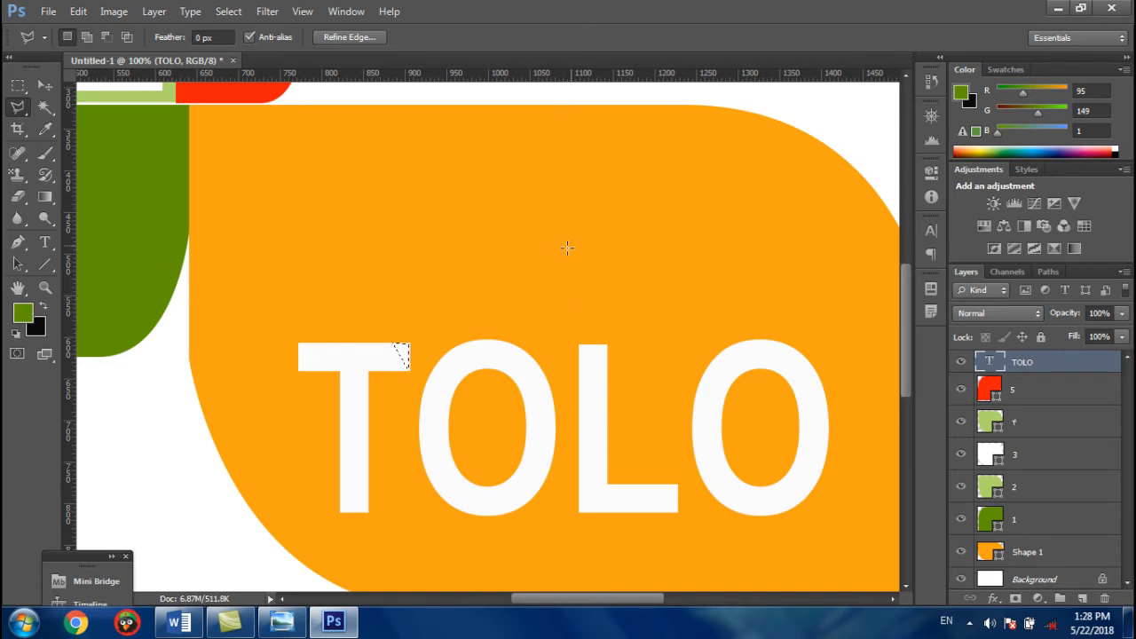
{"action": "key", "text": "ctrl+d"}
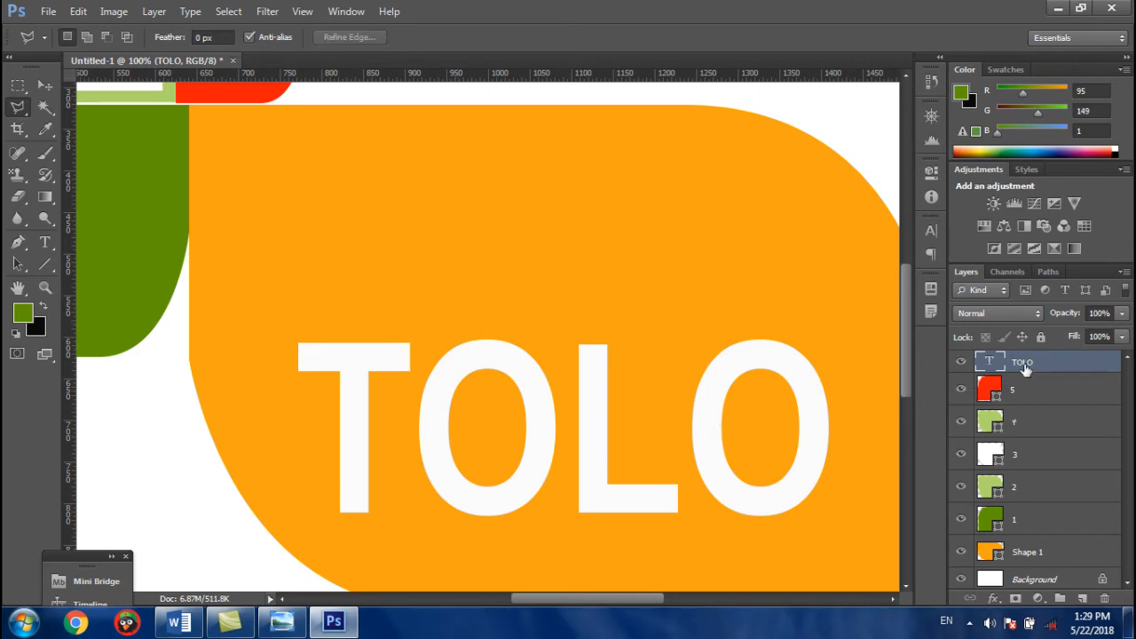
- Try to delete the outlined T corner with Shape 1 active, undo the deletion, and return to the TOLO layer with nothing selected
{"action": "left_click", "coordinate": [1034, 551]}
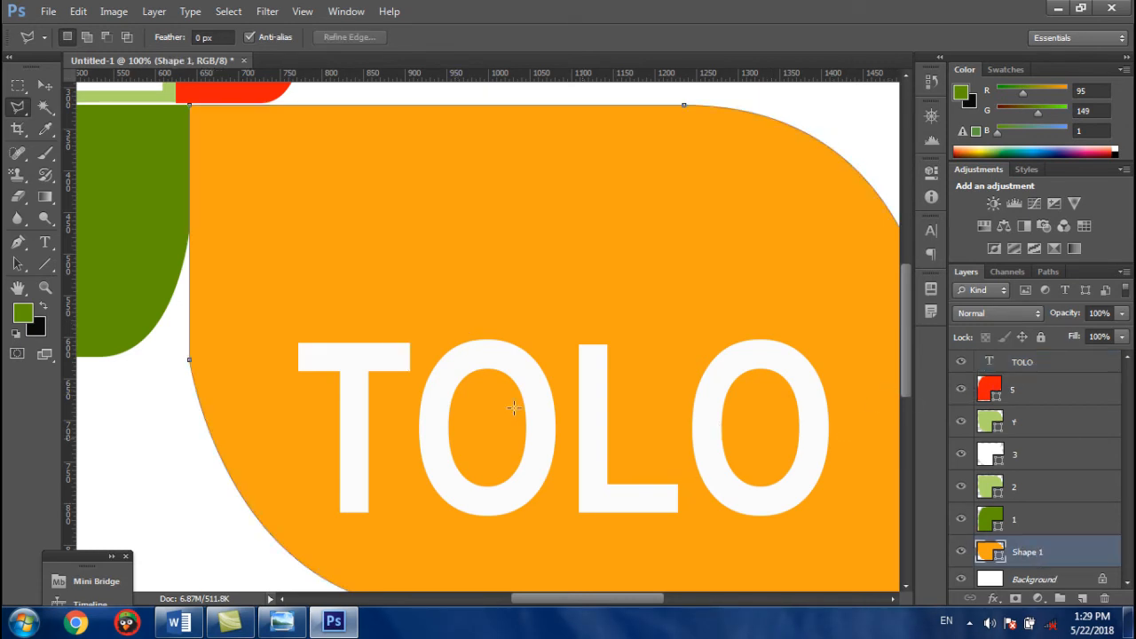
{"action": "left_click", "coordinate": [393, 341]}
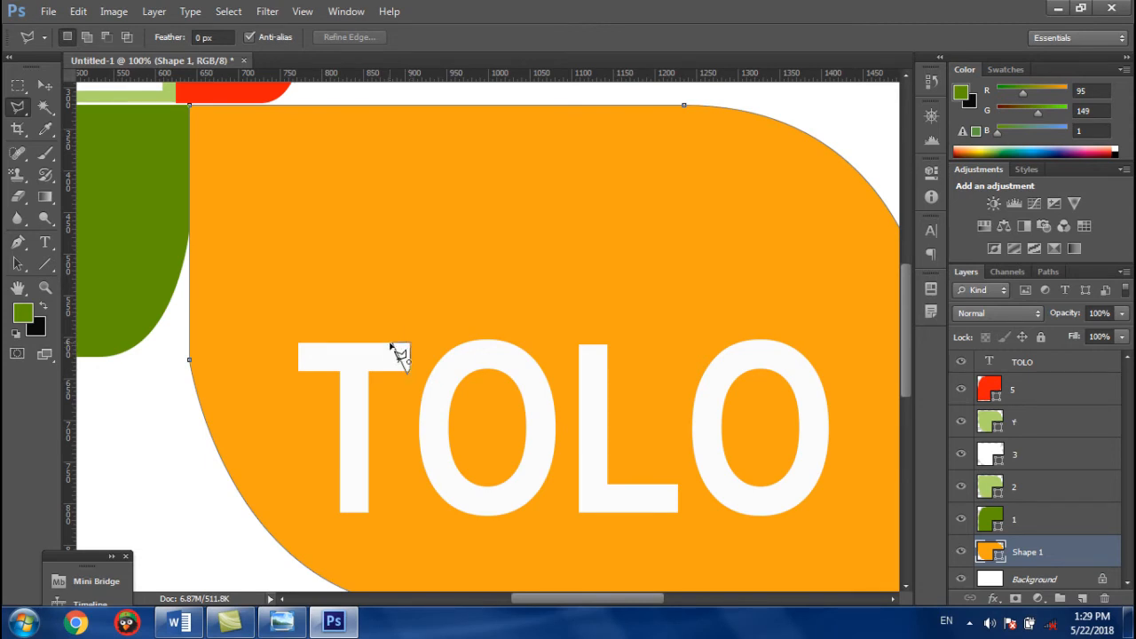
{"action": "left_click", "coordinate": [392, 342]}
{"action": "key", "text": "Delete"}
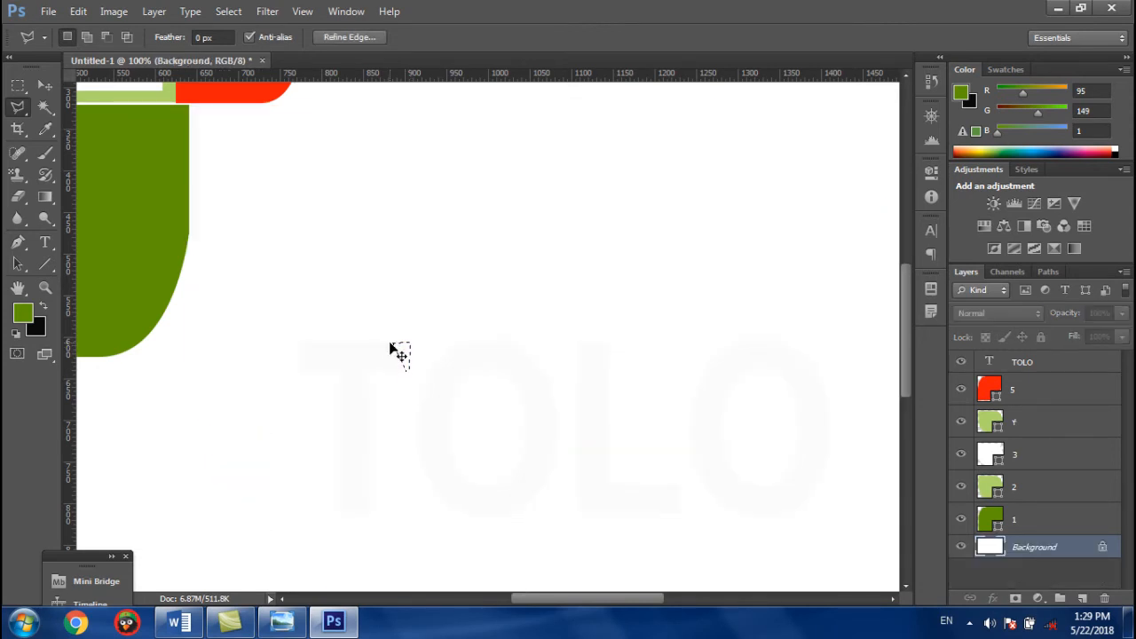
{"action": "key", "text": "ctrl+z"}
{"action": "left_click", "coordinate": [1065, 362]}
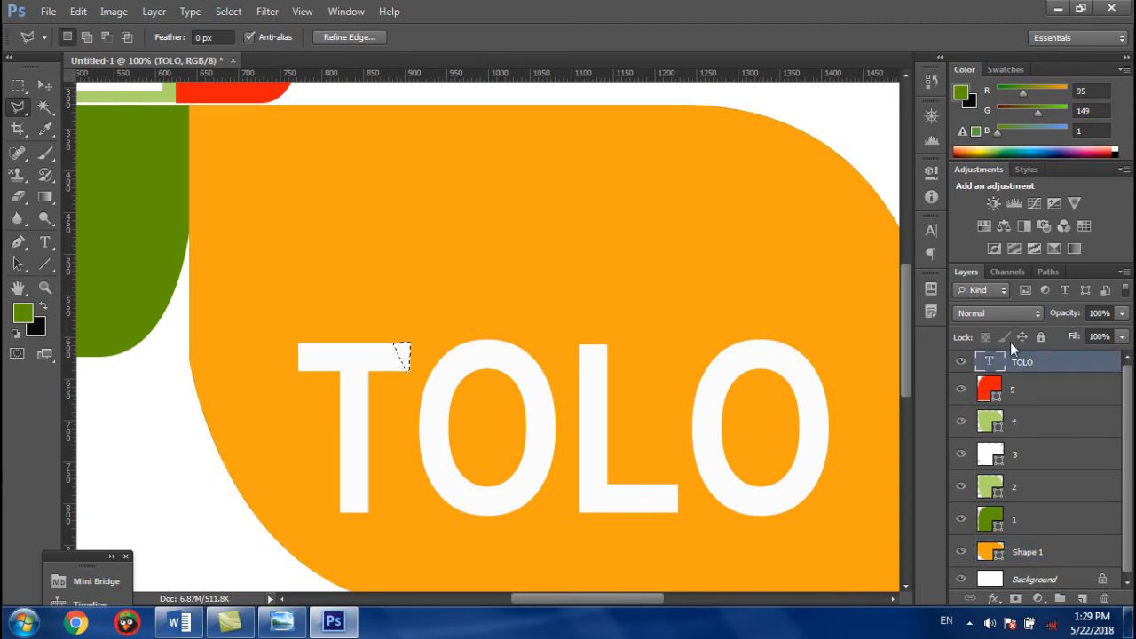
{"action": "key", "text": "ctrl+d"}
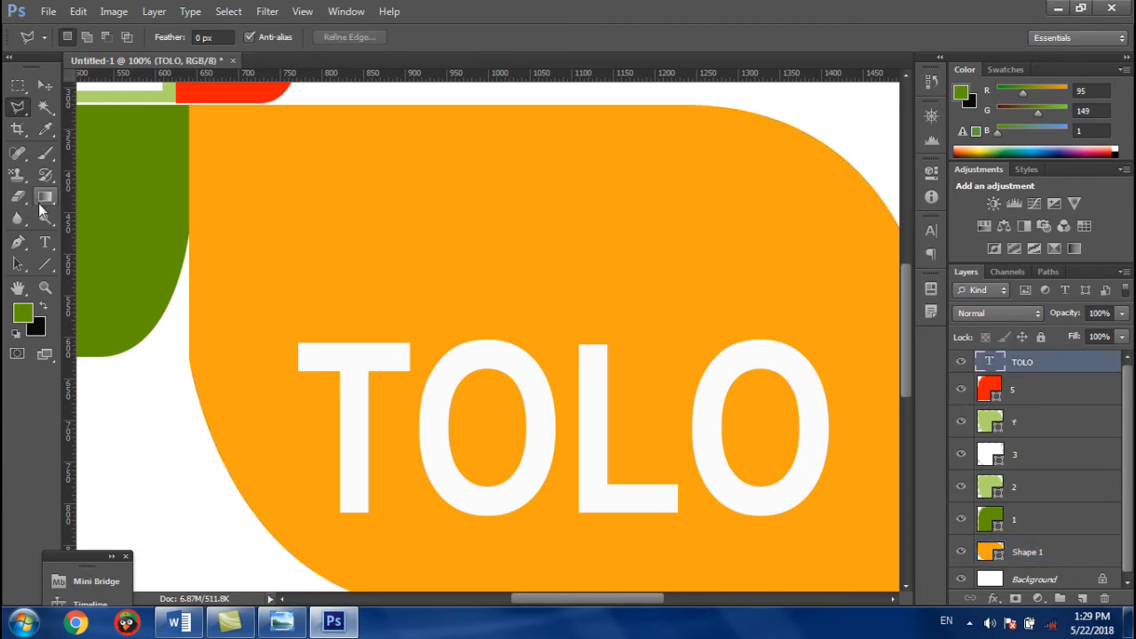
- Outline a narrower slanted area at the T crossbar's right end with the Polygonal Lasso, try to delete it, and deselect
{"action": "right_click", "coordinate": [28, 112]}
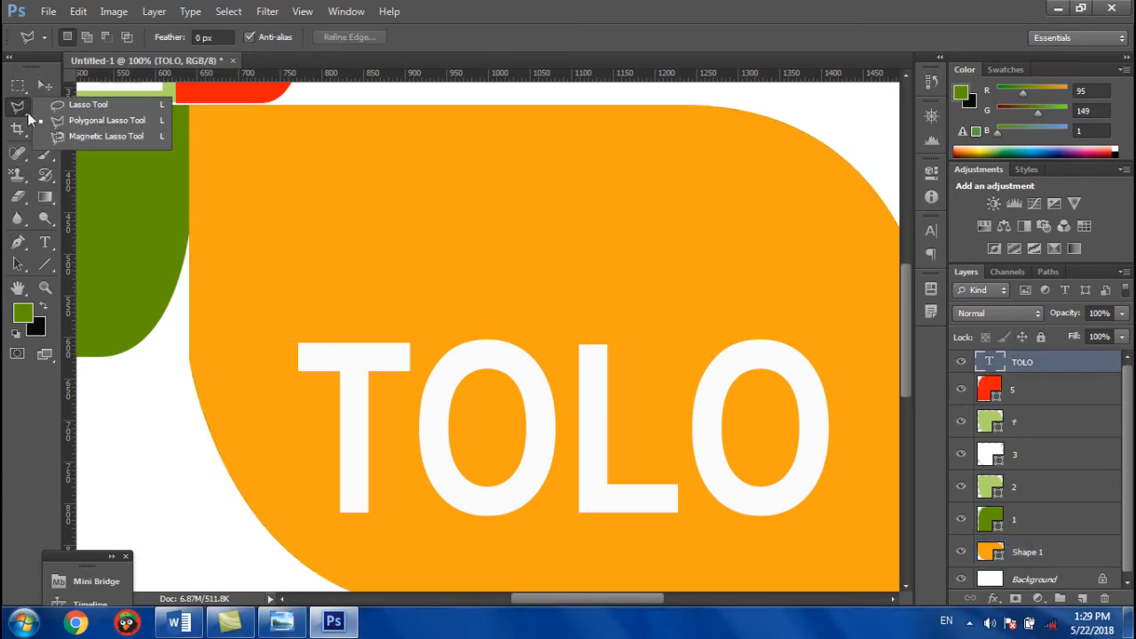
{"action": "left_click", "coordinate": [57, 121]}
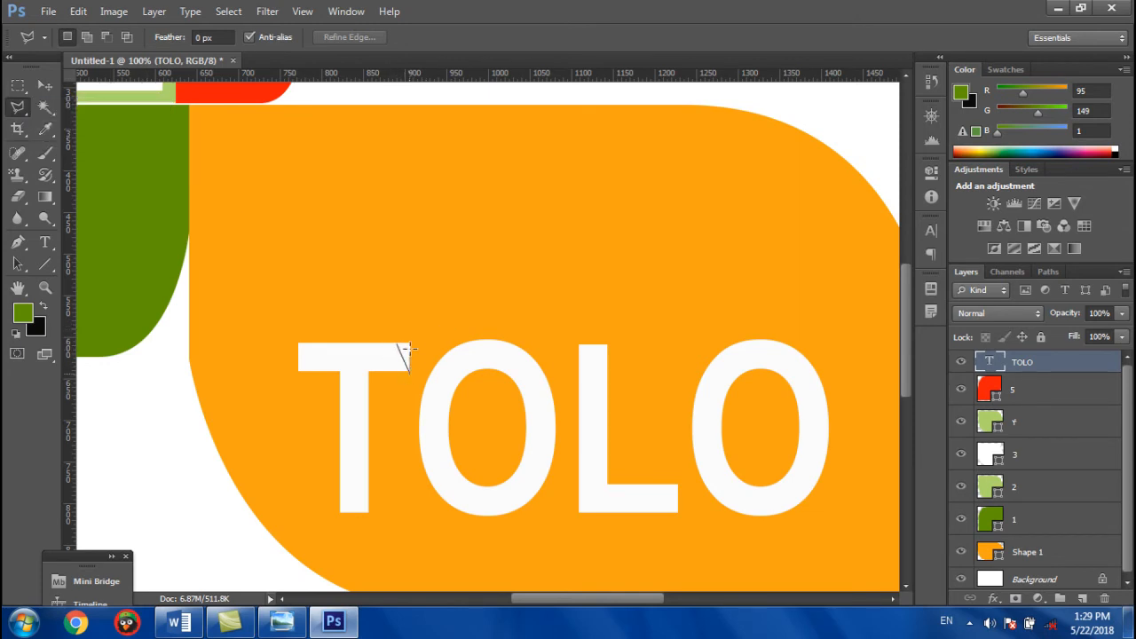
{"action": "left_click", "coordinate": [398, 345]}
{"action": "left_click", "coordinate": [399, 344]}
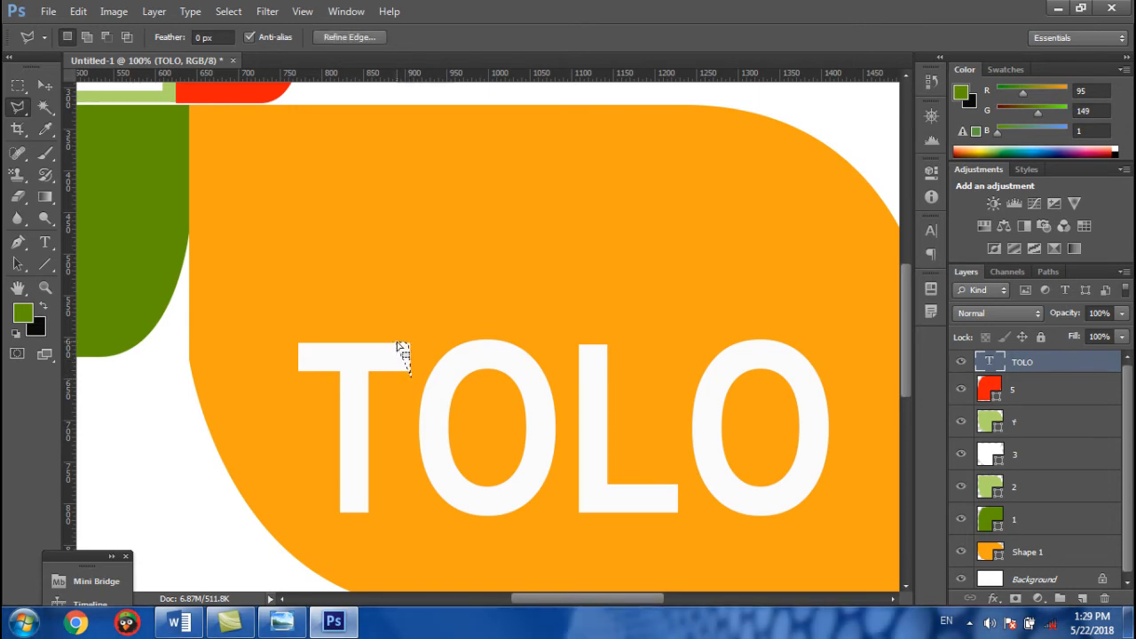
{"action": "key", "text": "Delete"}
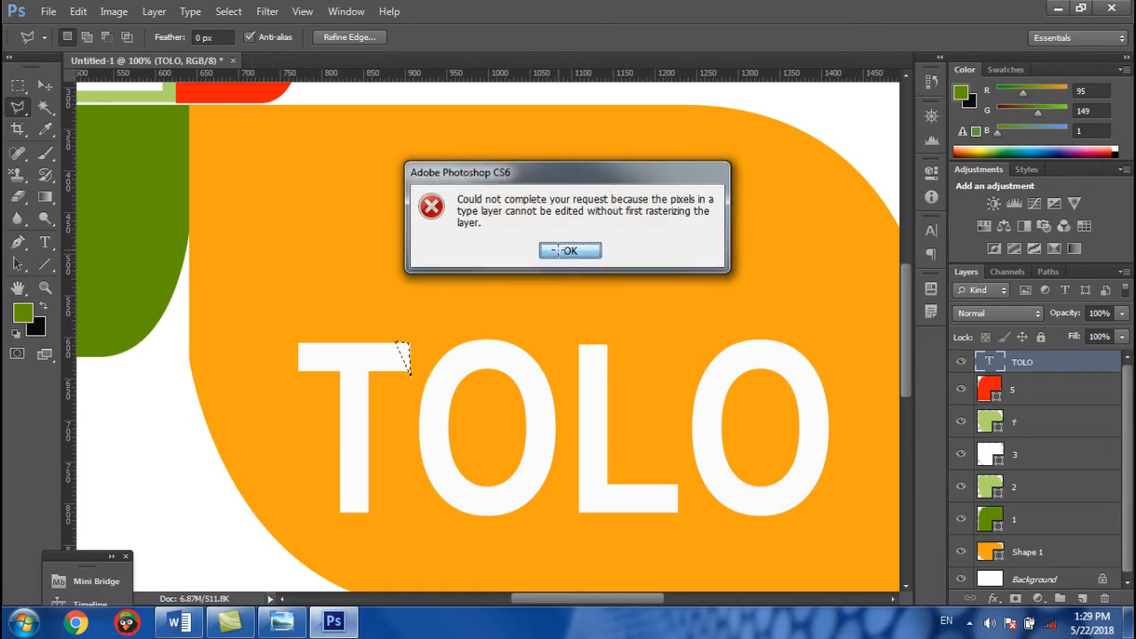
{"action": "left_click", "coordinate": [561, 252]}
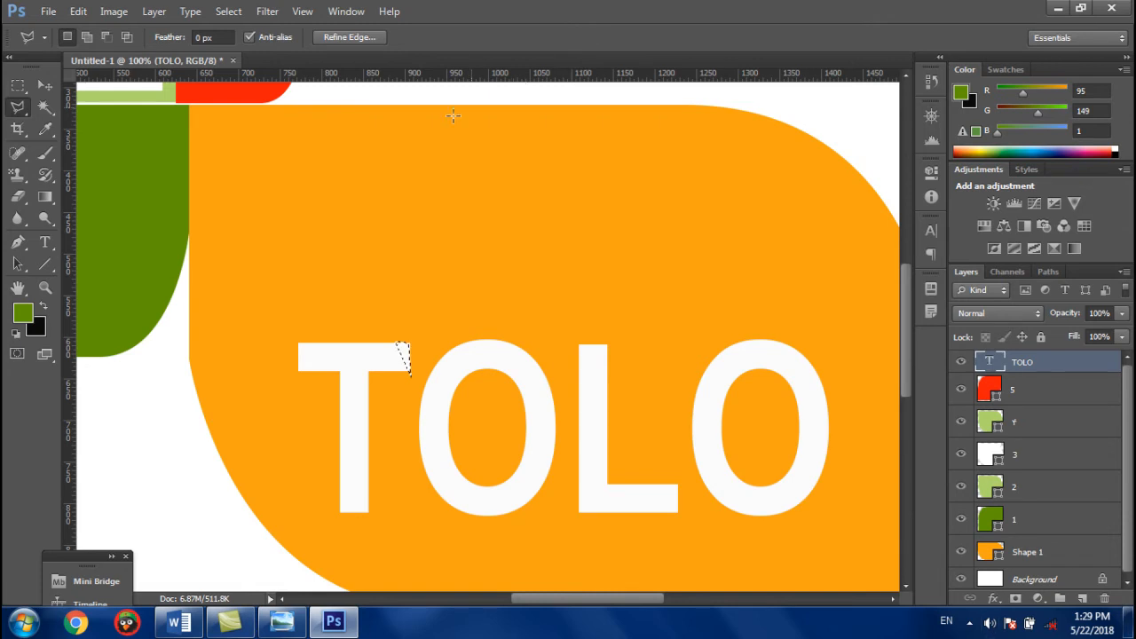
{"action": "left_click", "coordinate": [341, 219]}
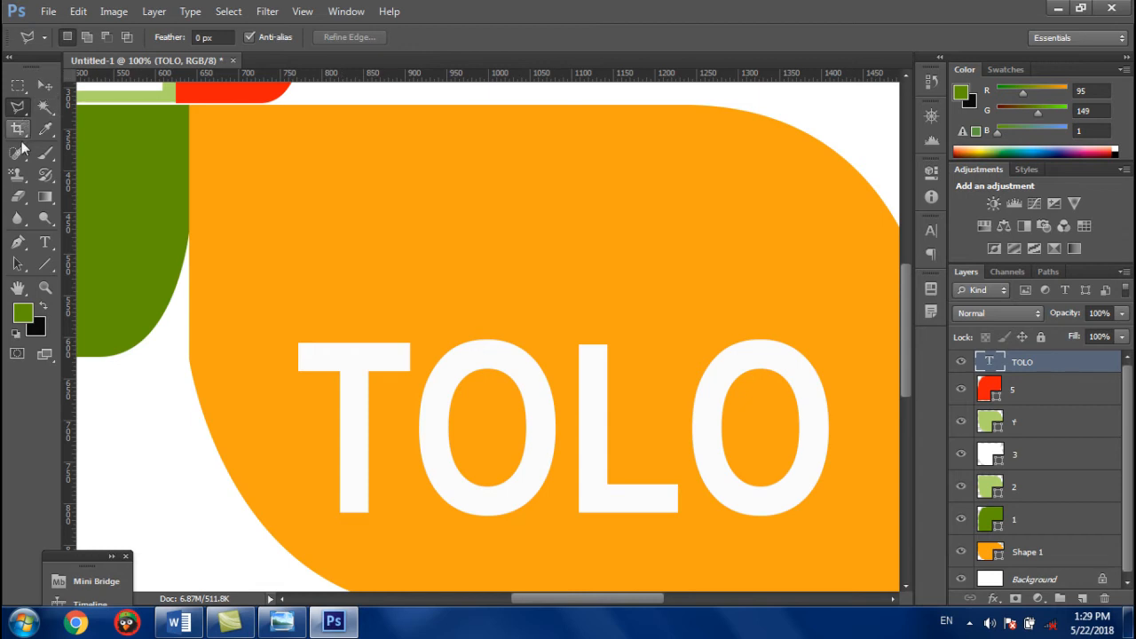
- Rasterize the TOLO type layer with the Eraser tool and erase the upper-right corner of the T's crossbar at a slant
{"action": "left_click", "coordinate": [18, 151]}
{"action": "left_click", "coordinate": [20, 196]}
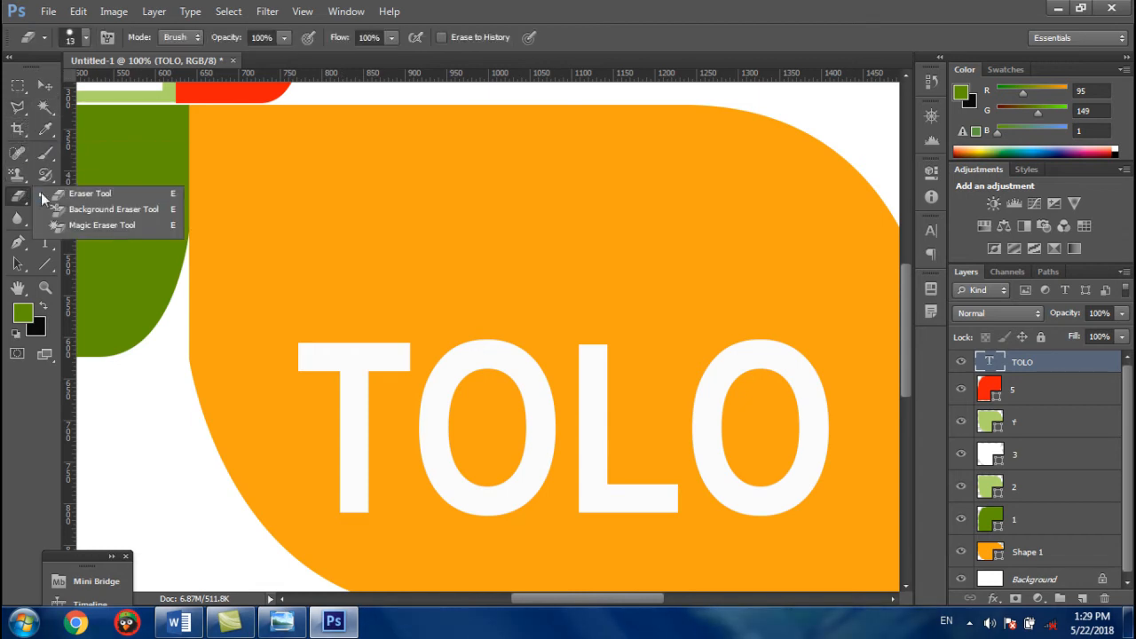
{"action": "left_click", "coordinate": [89, 187]}
{"action": "left_click", "coordinate": [407, 346]}
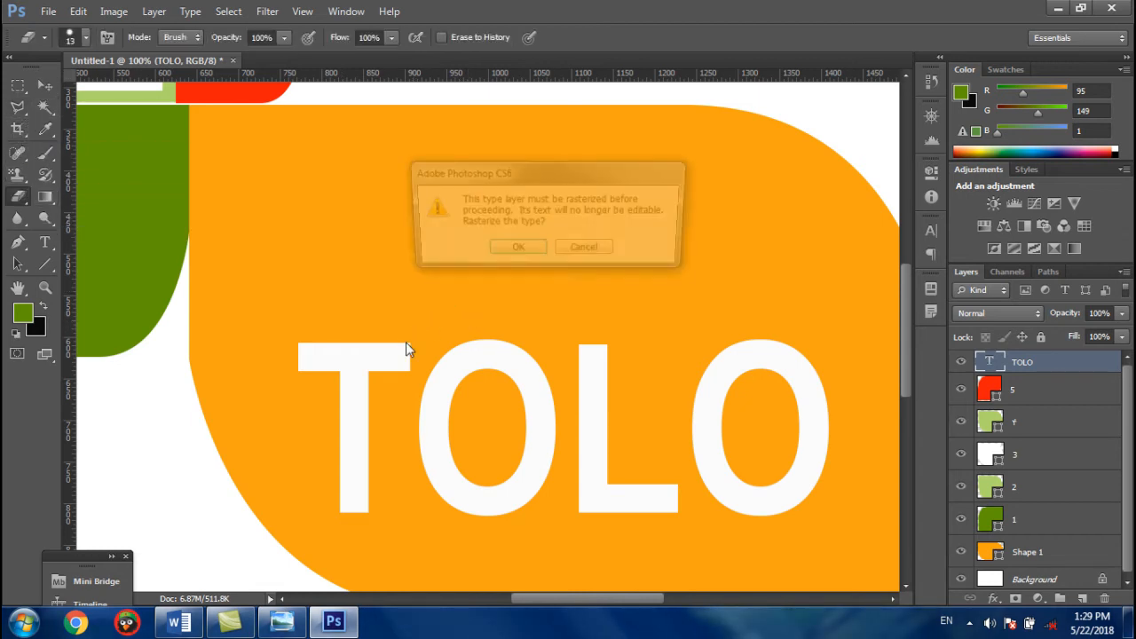
{"action": "left_click", "coordinate": [515, 247]}
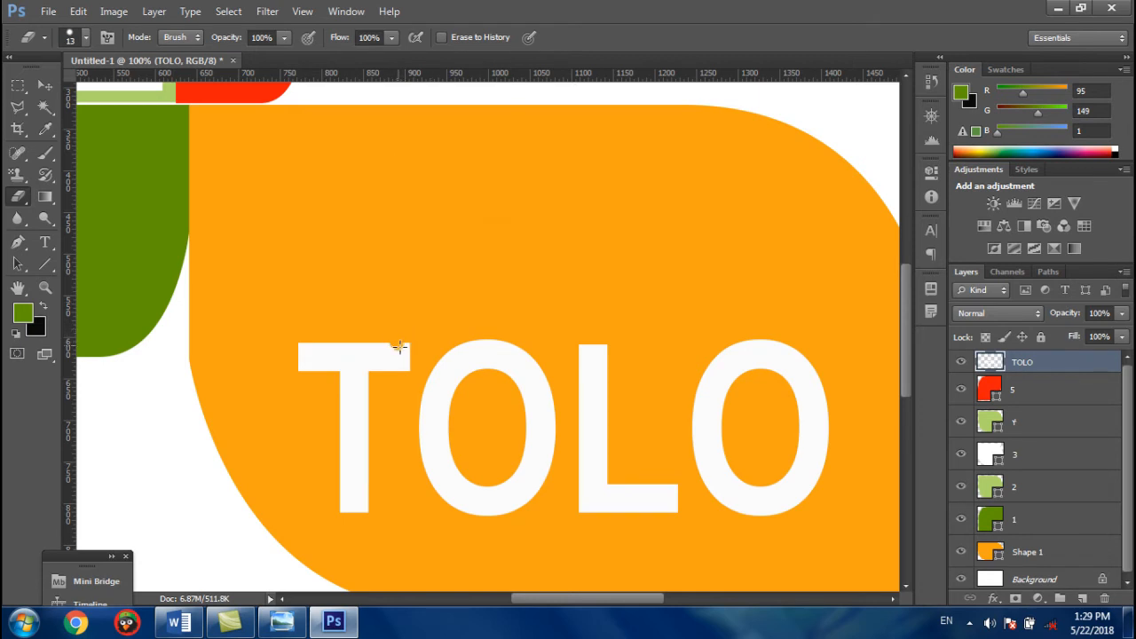
{"action": "left_click_drag", "start_coordinate": [398, 347], "coordinate": [406, 368]}
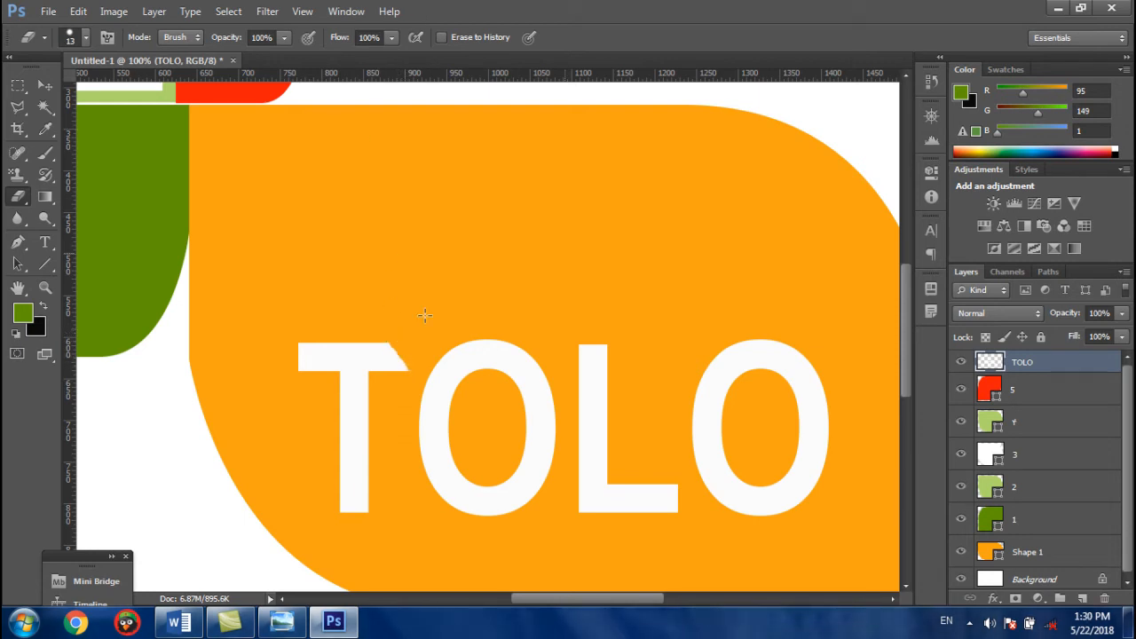
- Step back through the history to undo the eraser strokes and blending change on the TOLO layer until the T's crossbar is whole
{"action": "left_click_drag", "start_coordinate": [305, 342], "coordinate": [294, 381]}
{"action": "left_click", "coordinate": [79, 11]}
{"action": "left_click", "coordinate": [111, 48]}
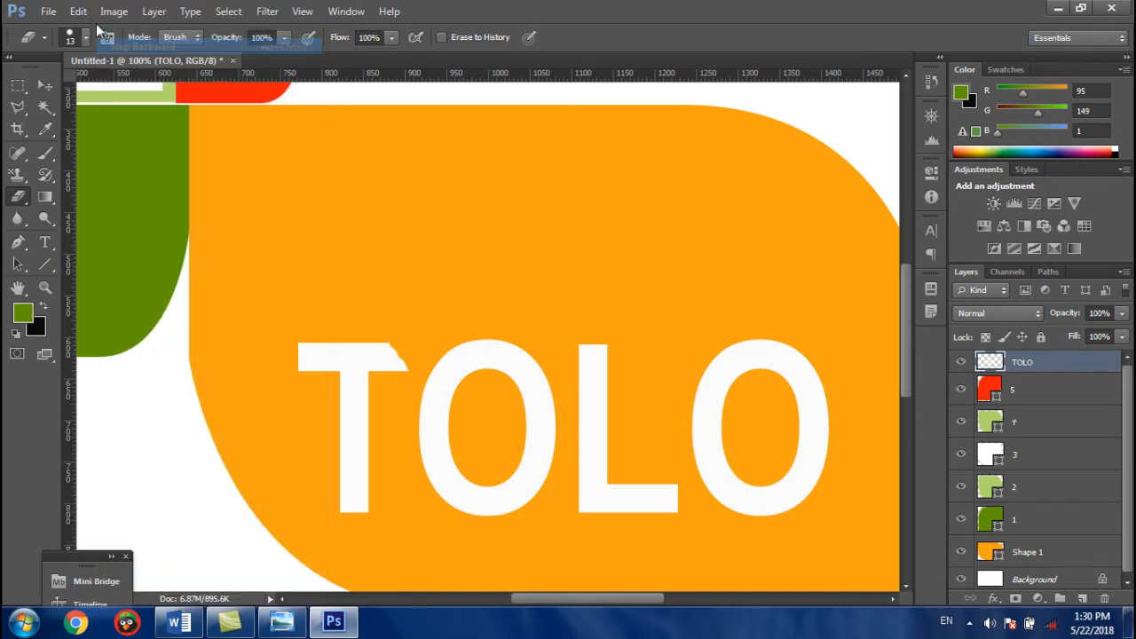
{"action": "left_click", "coordinate": [81, 10]}
{"action": "left_click", "coordinate": [112, 46]}
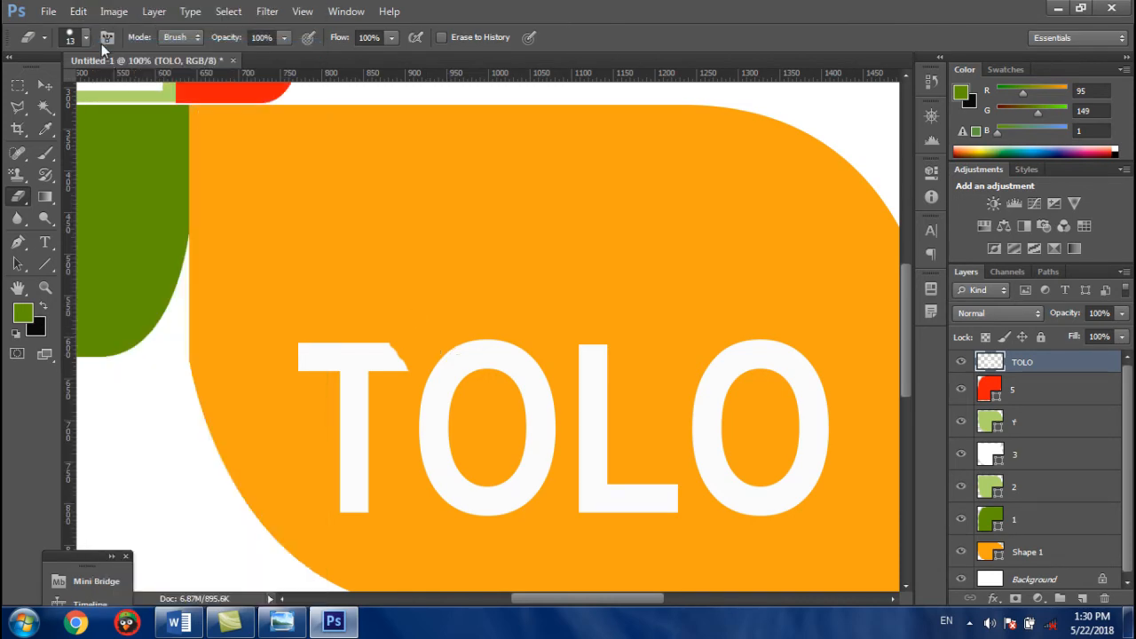
{"action": "left_click", "coordinate": [79, 12]}
{"action": "left_click", "coordinate": [110, 46]}
{"action": "left_click", "coordinate": [83, 13]}
{"action": "left_click", "coordinate": [118, 47]}
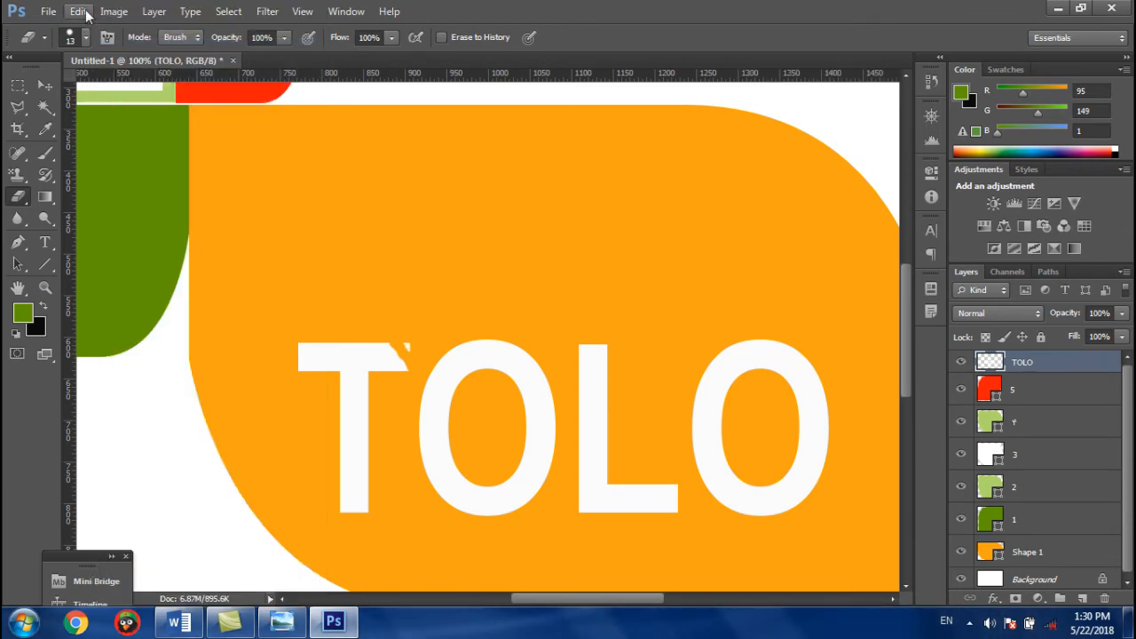
{"action": "left_click", "coordinate": [86, 12]}
{"action": "left_click", "coordinate": [116, 46]}
{"action": "left_click", "coordinate": [83, 13]}
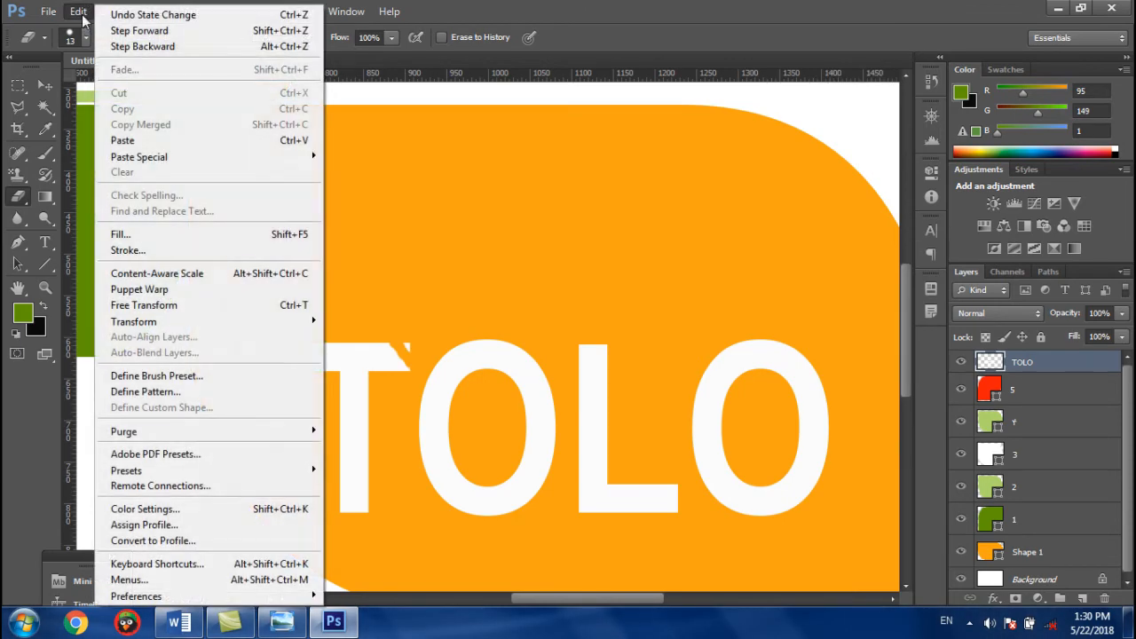
{"action": "left_click", "coordinate": [116, 46]}
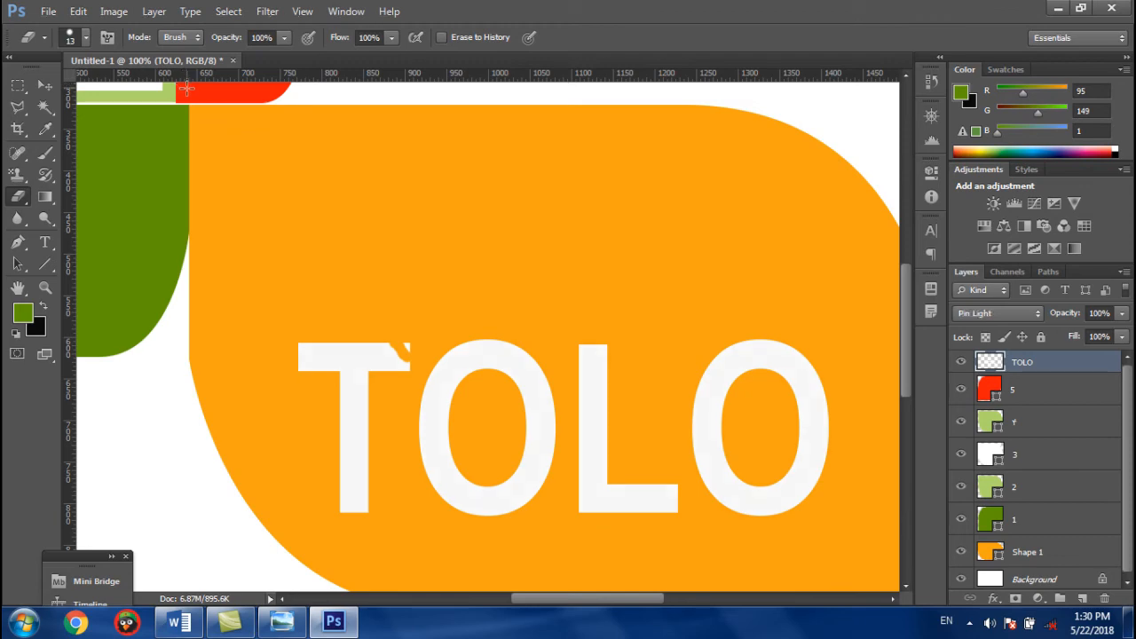
{"action": "left_click", "coordinate": [81, 13]}
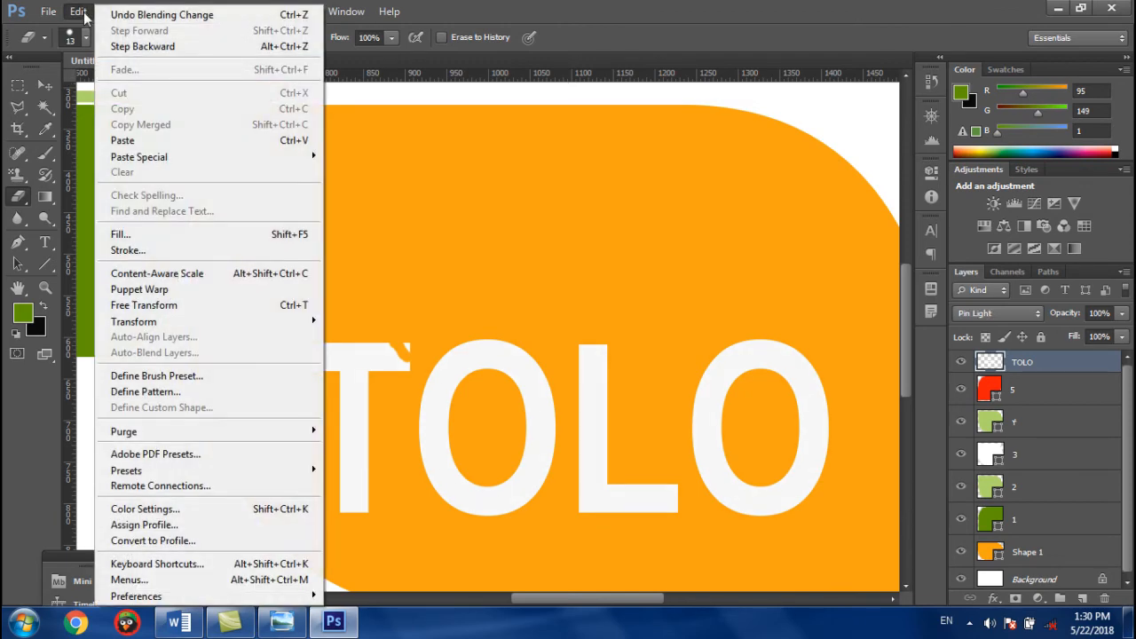
{"action": "left_click", "coordinate": [510, 7]}
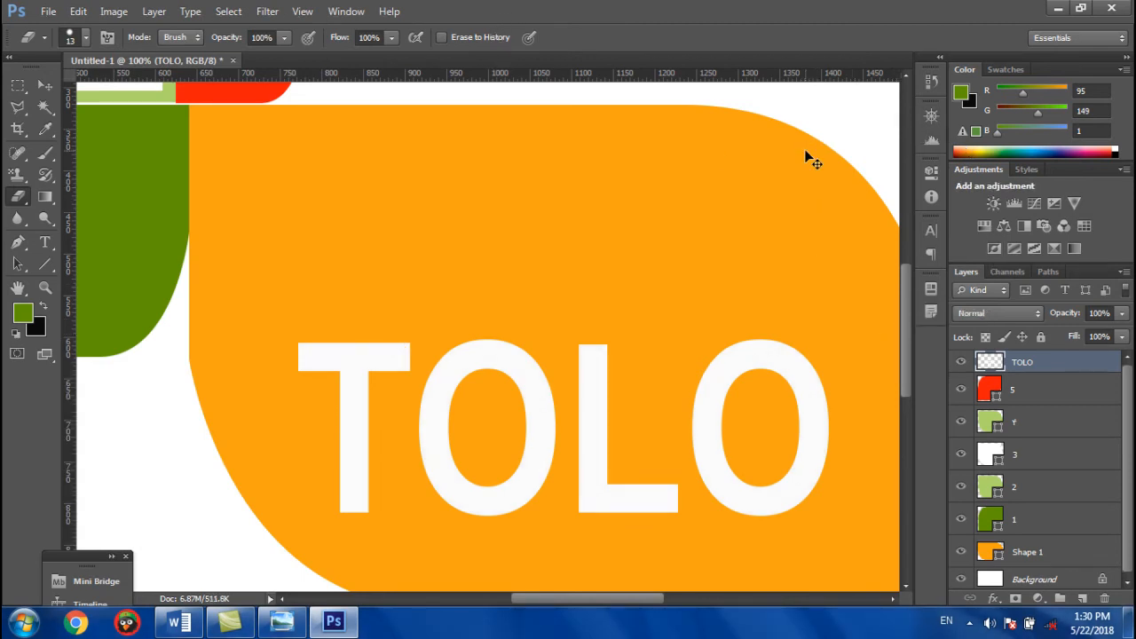
- Compare the whole logo with the Tolo Logo.jpg reference, try filling the TOLO layer with the green foreground color, and undo the fill
{"action": "key", "text": "ctrl+minus"}
{"action": "key", "text": "ctrl+minus"}
{"action": "key", "text": "ctrl+minus"}
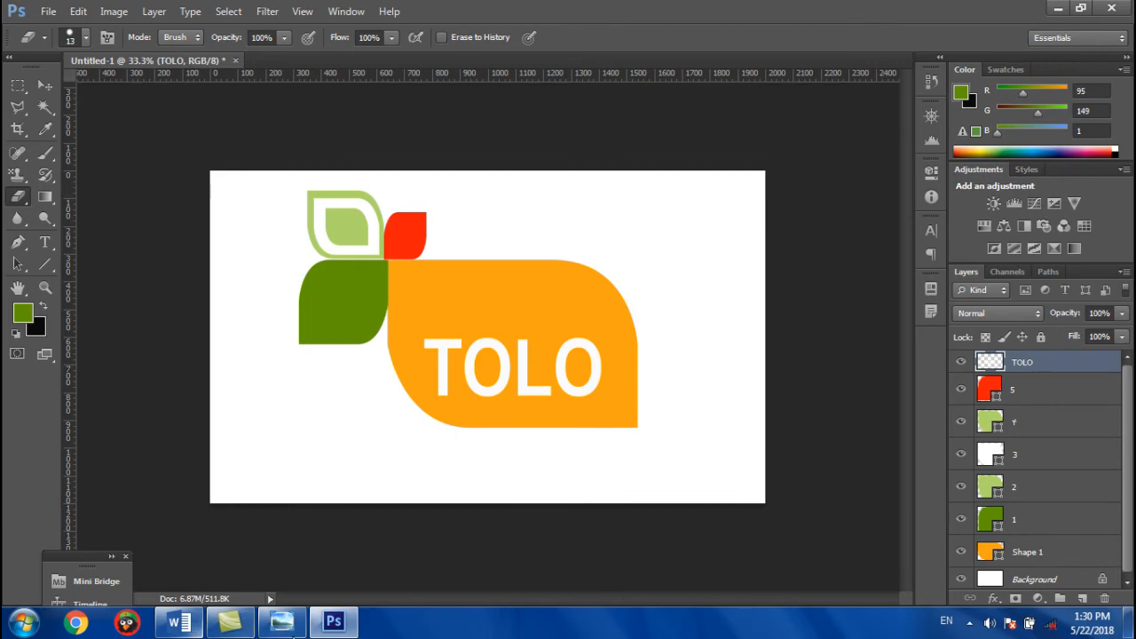
{"action": "left_click", "coordinate": [297, 627]}
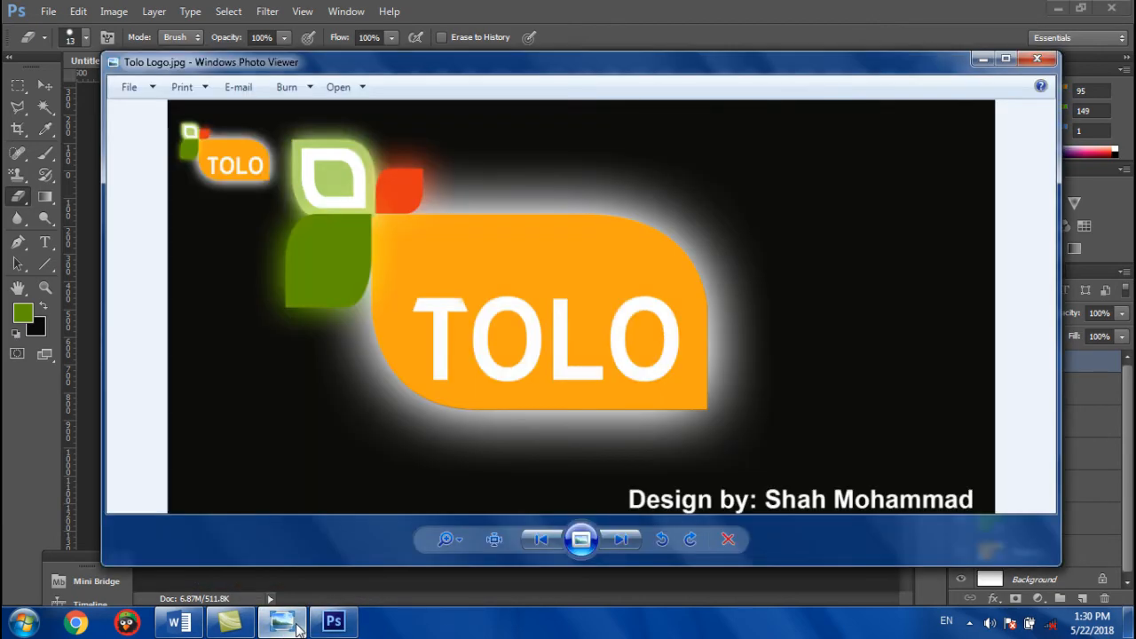
{"action": "left_click", "coordinate": [297, 627]}
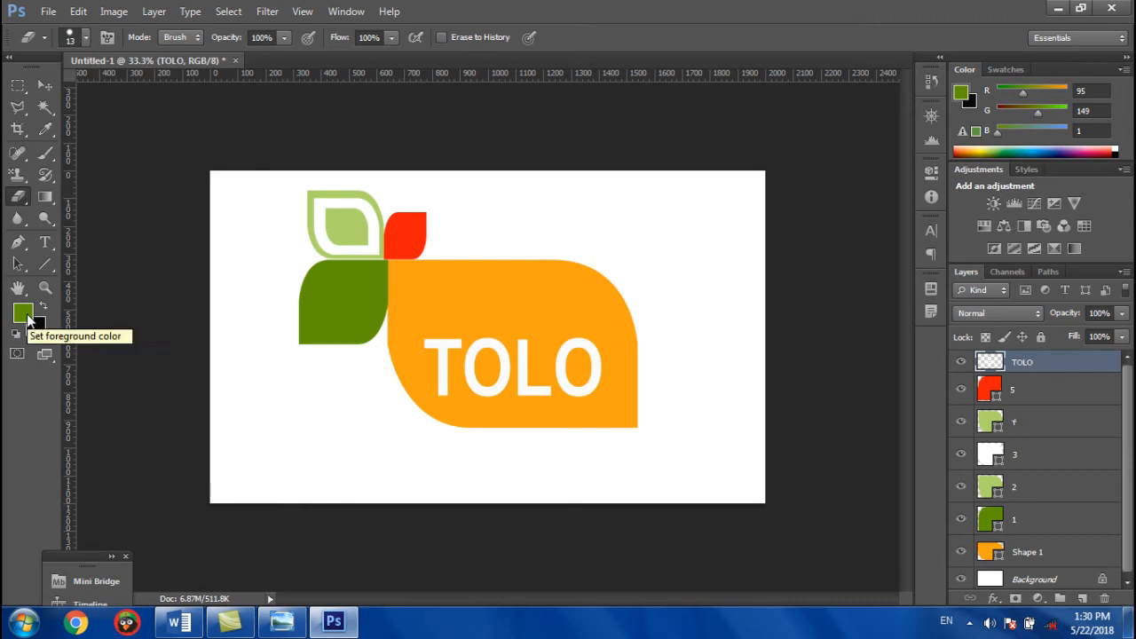
{"action": "key", "text": "alt+BackSpace"}
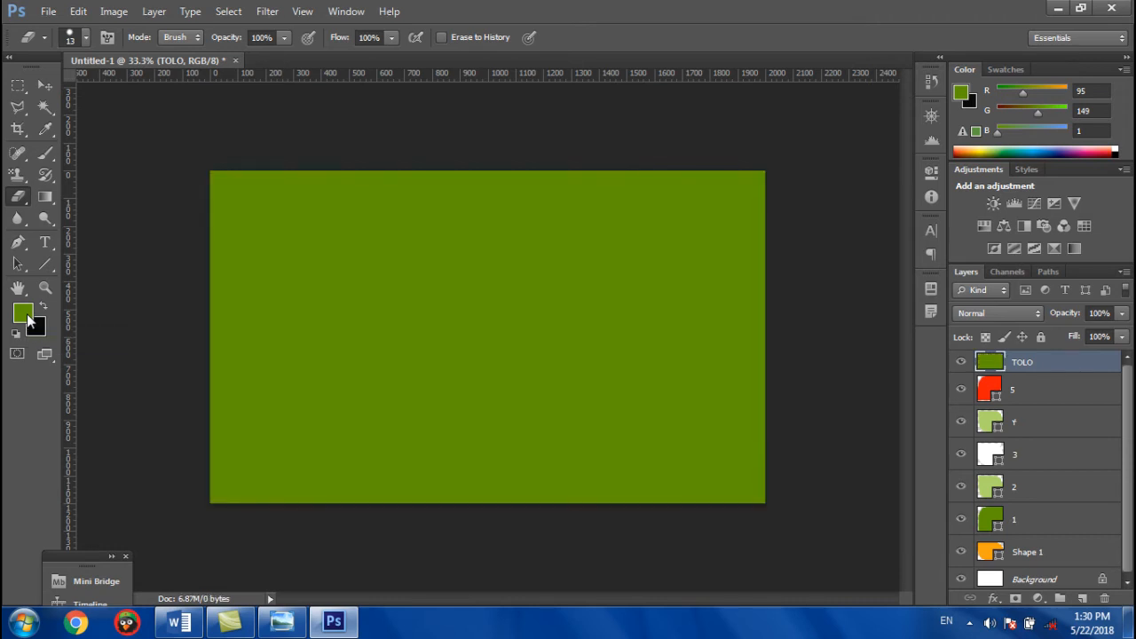
{"action": "key", "text": "ctrl+z"}
- Set the foreground color to near-black 0e0e0d and fill the Background layer with it, undoing the mistaken fill on the TOLO layer
{"action": "left_click", "coordinate": [28, 318]}
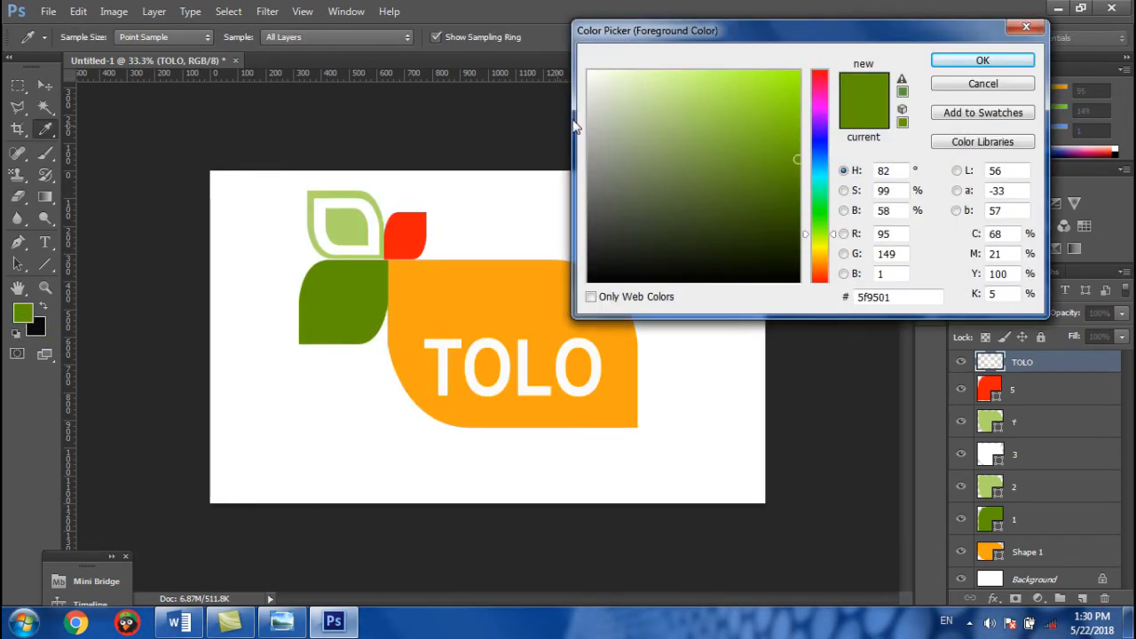
{"action": "left_click_drag", "start_coordinate": [619, 261], "coordinate": [609, 268]}
{"action": "left_click", "coordinate": [967, 64]}
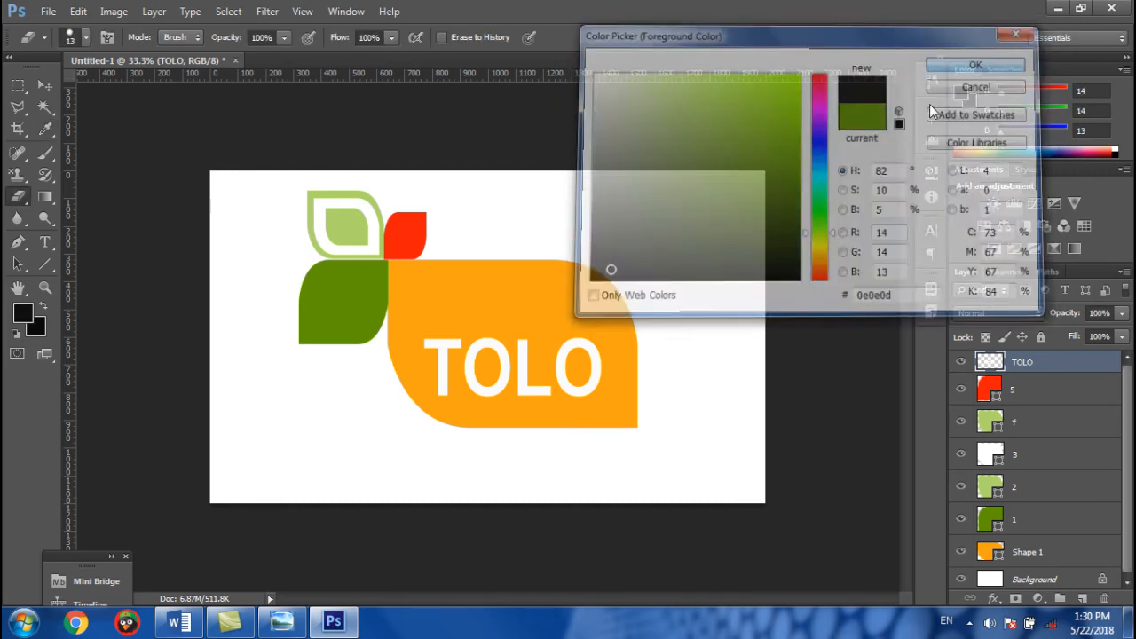
{"action": "key", "text": "alt+BackSpace"}
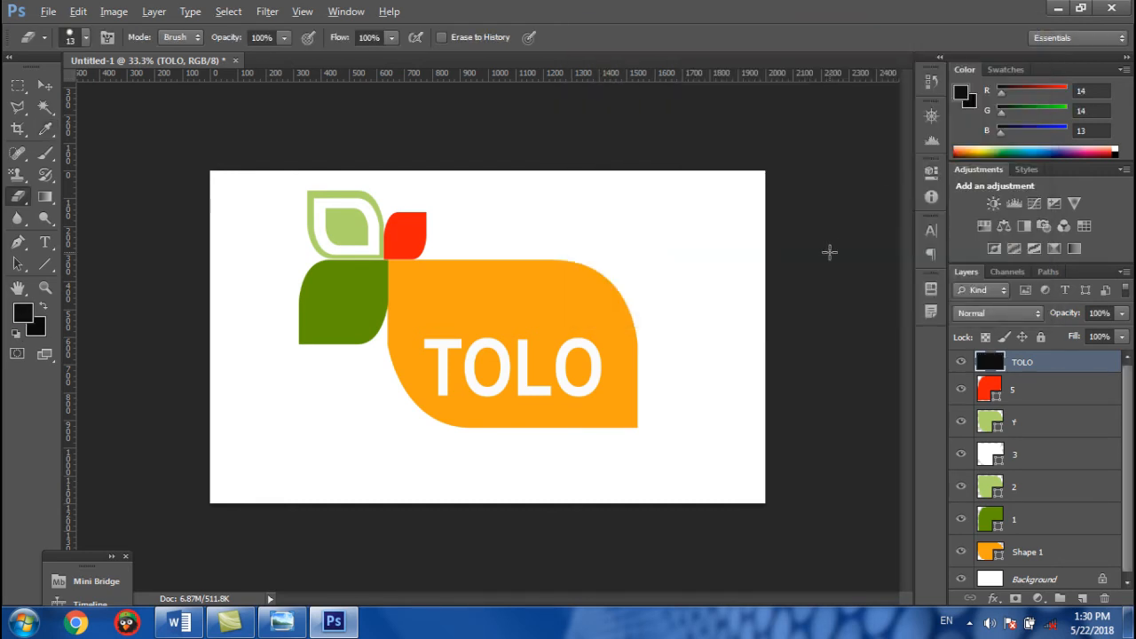
{"action": "key", "text": "ctrl+z"}
{"action": "left_click", "coordinate": [1091, 578]}
{"action": "key", "text": "alt+BackSpace"}
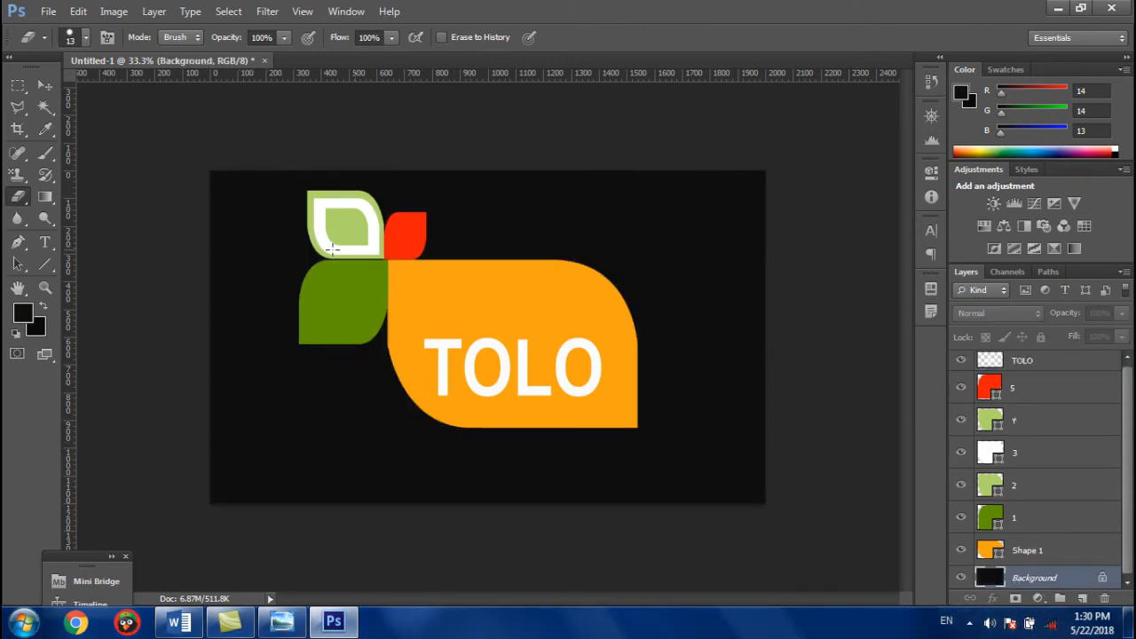
- Check the glow in the reference image and enable Outer Glow on the orange Shape 1 layer, with Stroke turned off
{"action": "left_click", "coordinate": [283, 622]}
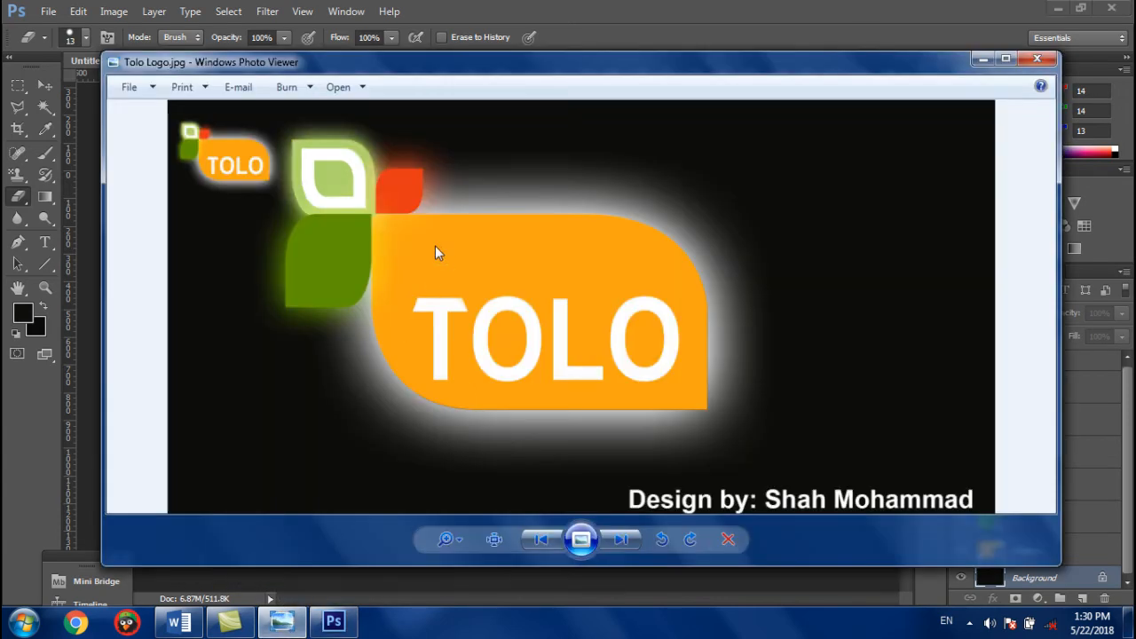
{"action": "left_click", "coordinate": [266, 627]}
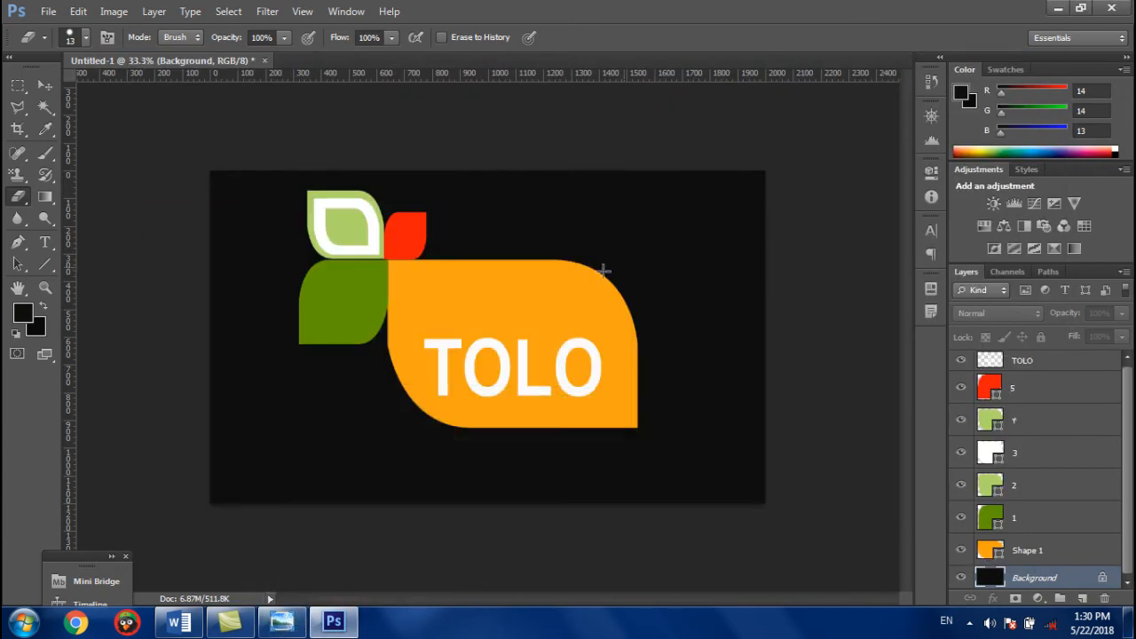
{"action": "left_click", "coordinate": [45, 84]}
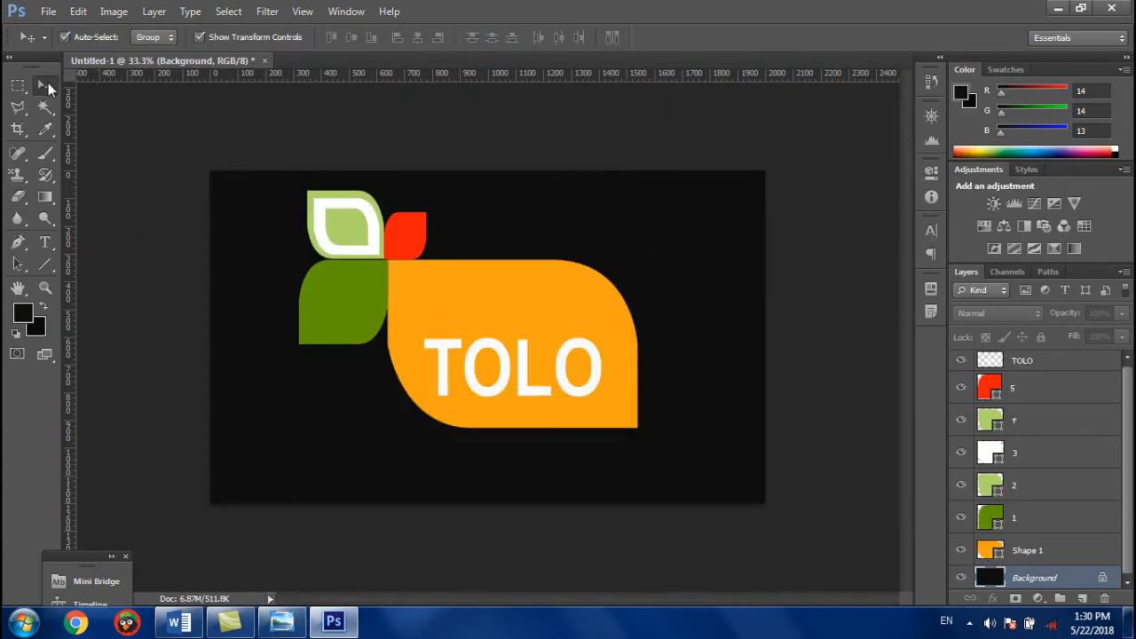
{"action": "left_click", "coordinate": [1039, 551]}
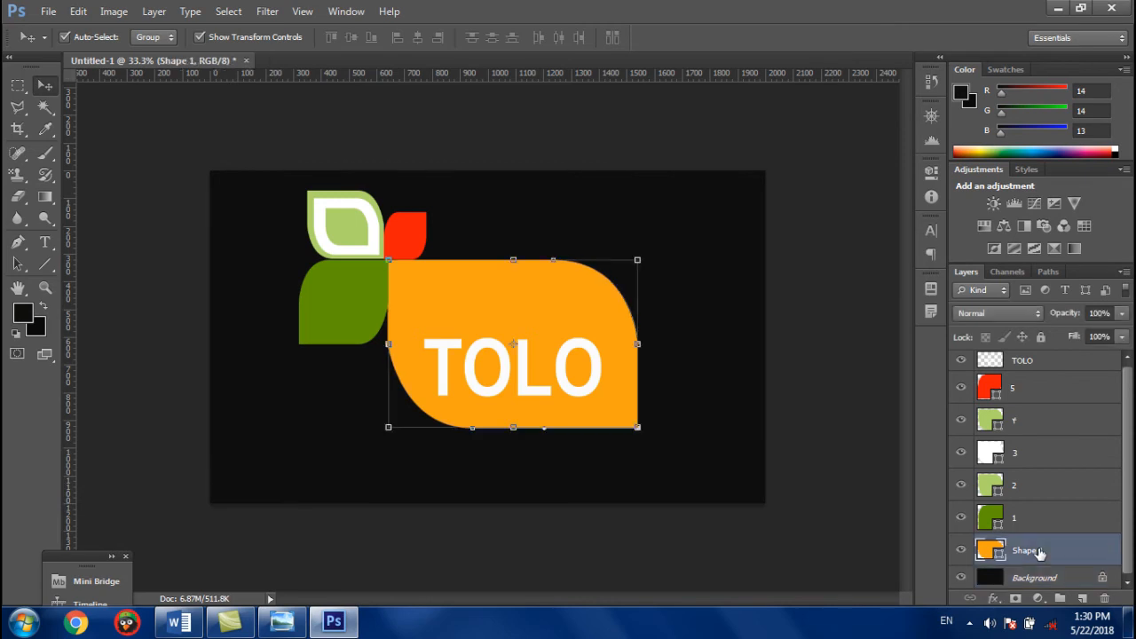
{"action": "left_click", "coordinate": [281, 625]}
{"action": "left_click", "coordinate": [281, 625]}
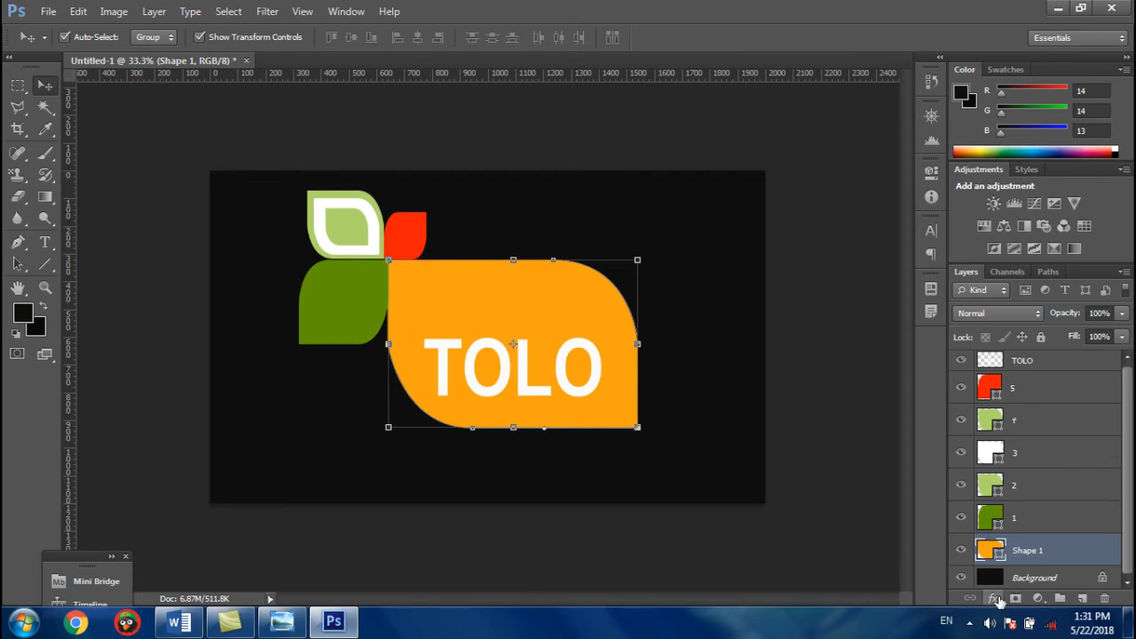
{"action": "left_click", "coordinate": [993, 598]}
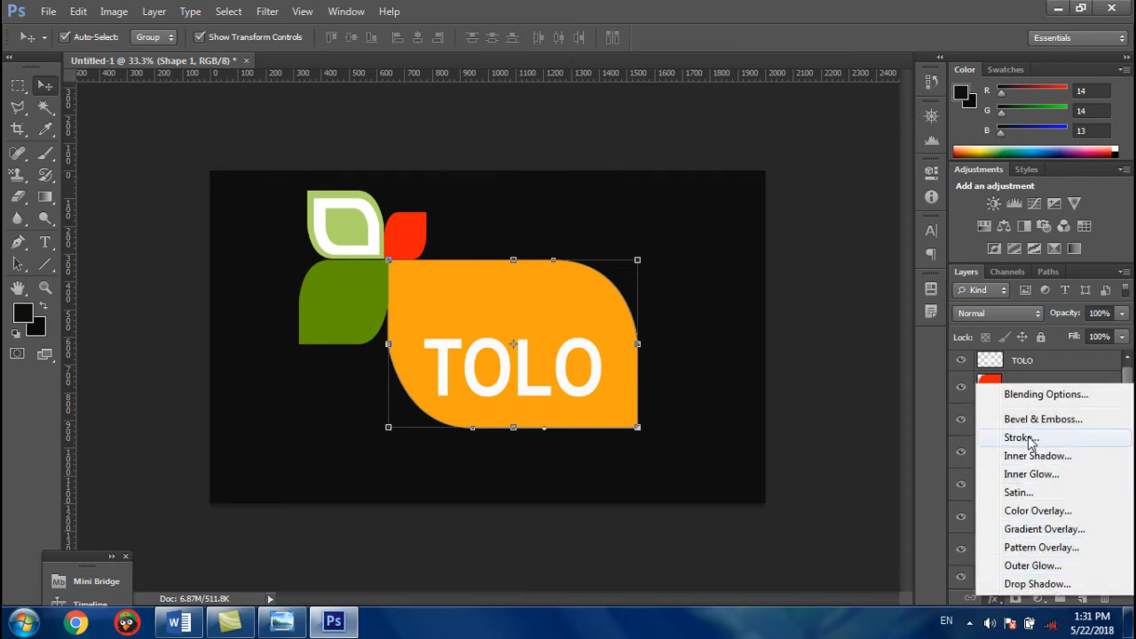
{"action": "left_click", "coordinate": [1021, 438]}
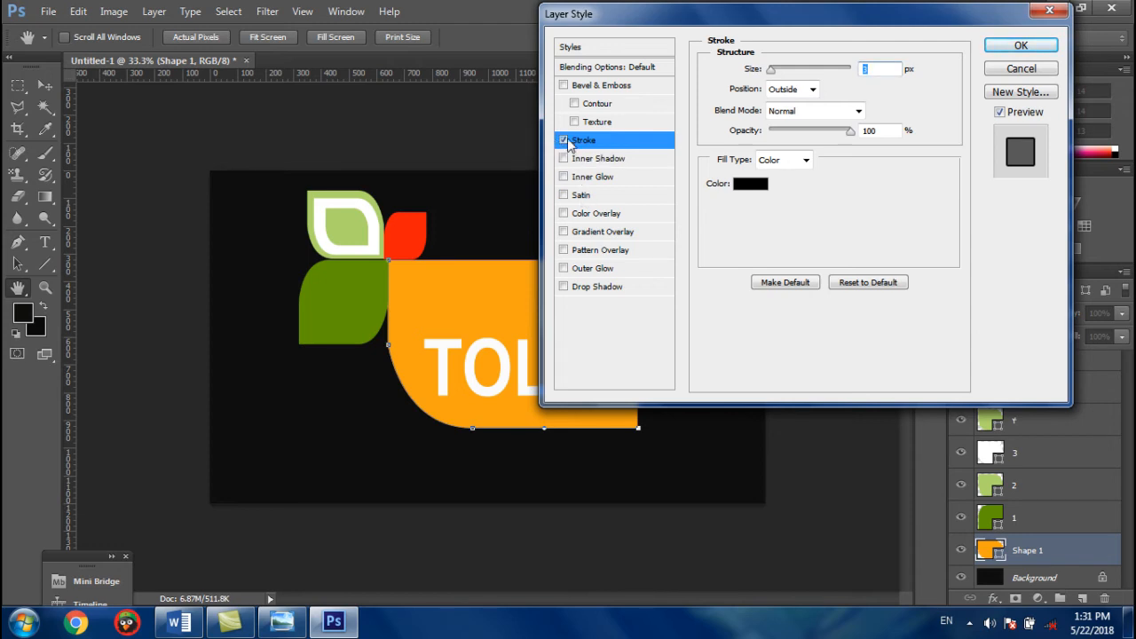
{"action": "left_click", "coordinate": [563, 140]}
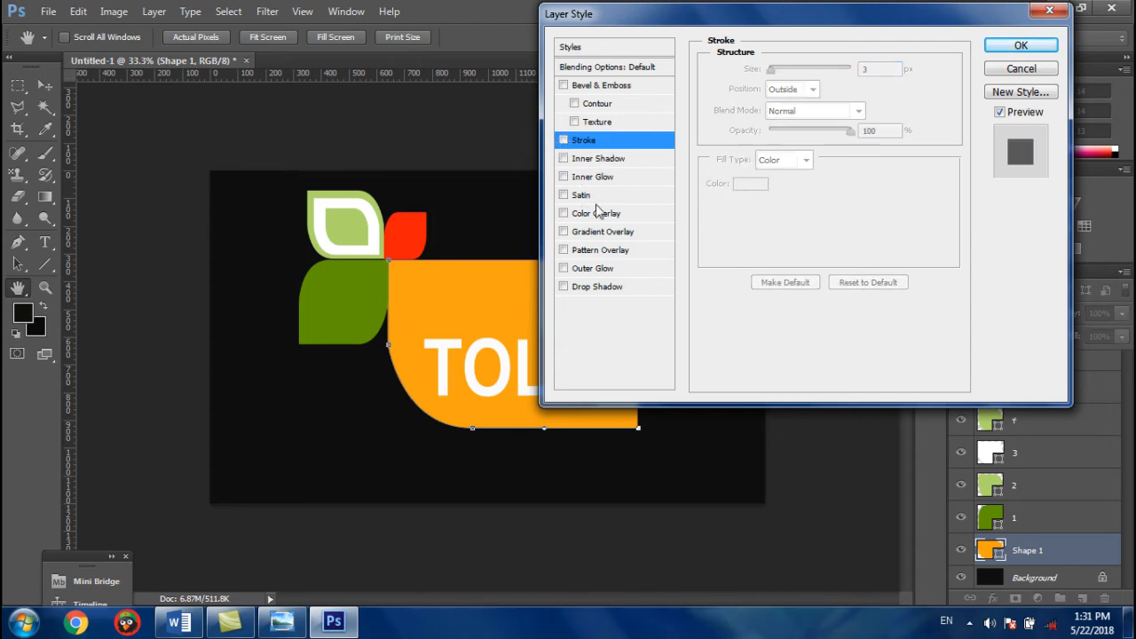
{"action": "left_click", "coordinate": [564, 269]}
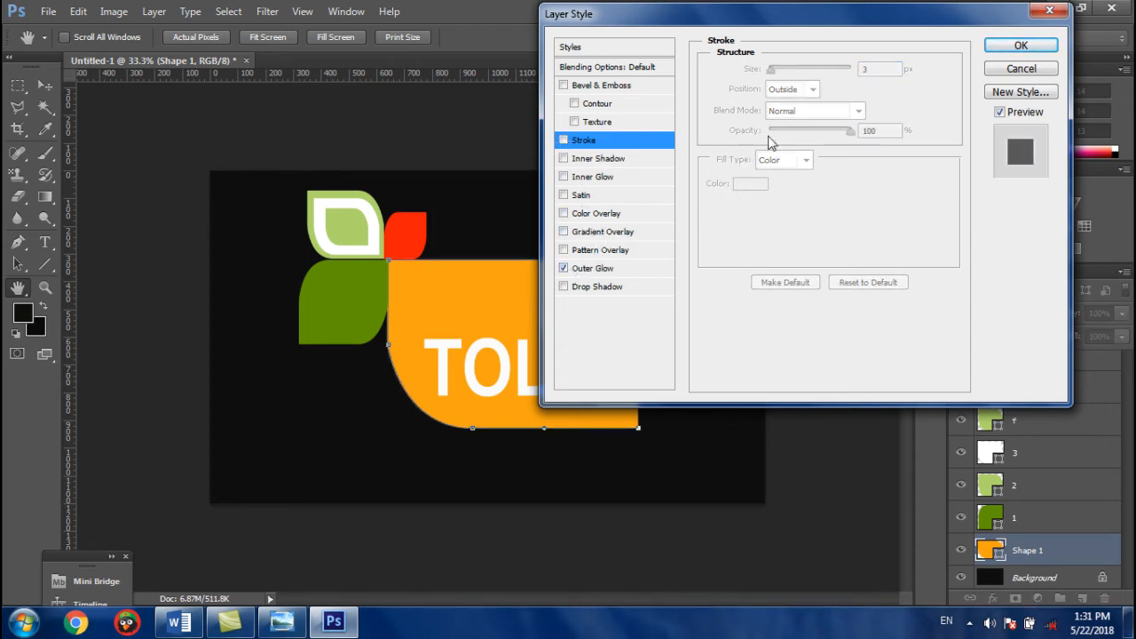
{"action": "left_click", "coordinate": [596, 268]}
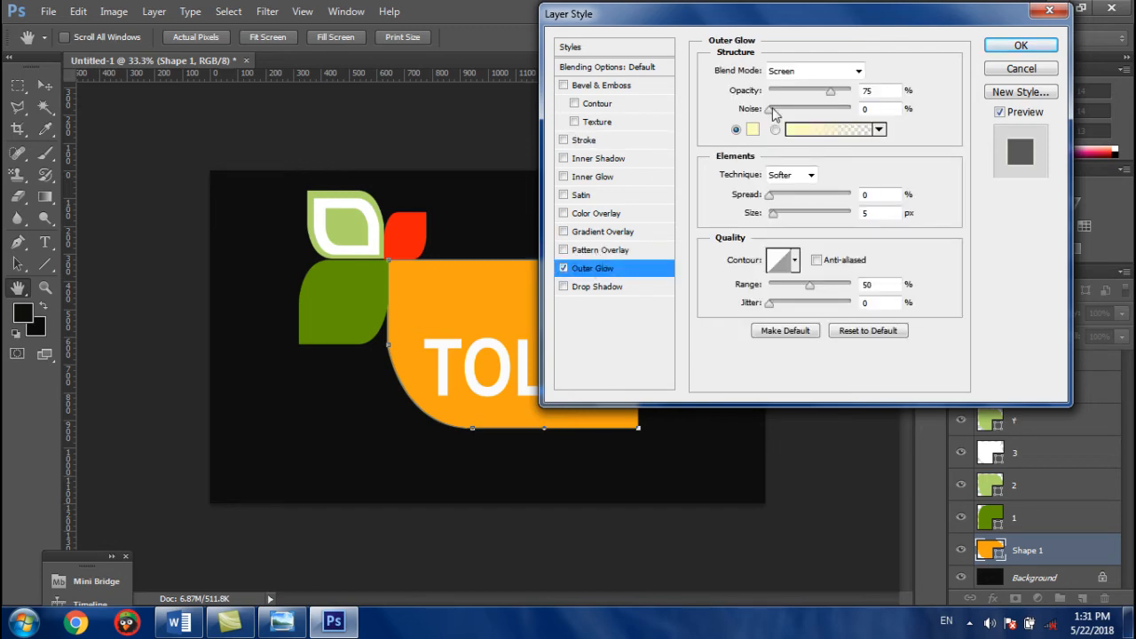
- Set Shape 1's Outer Glow color to near-white fafaf5 and its size to 164 px, and apply the layer style
{"action": "left_click", "coordinate": [753, 131]}
{"action": "left_click", "coordinate": [594, 74]}
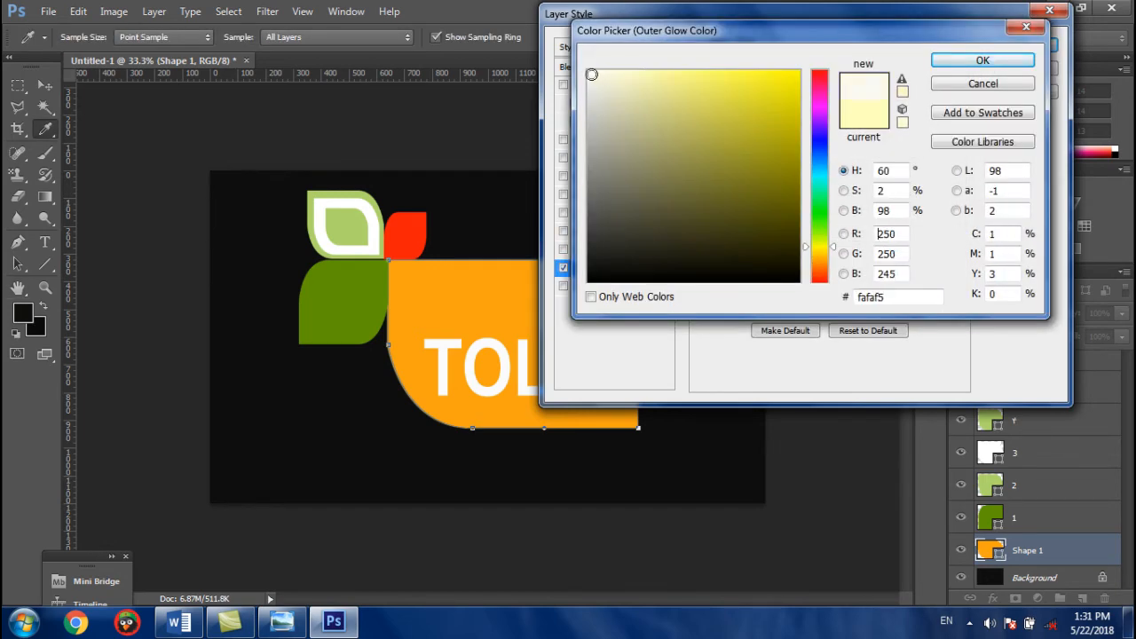
{"action": "left_click", "coordinate": [983, 60]}
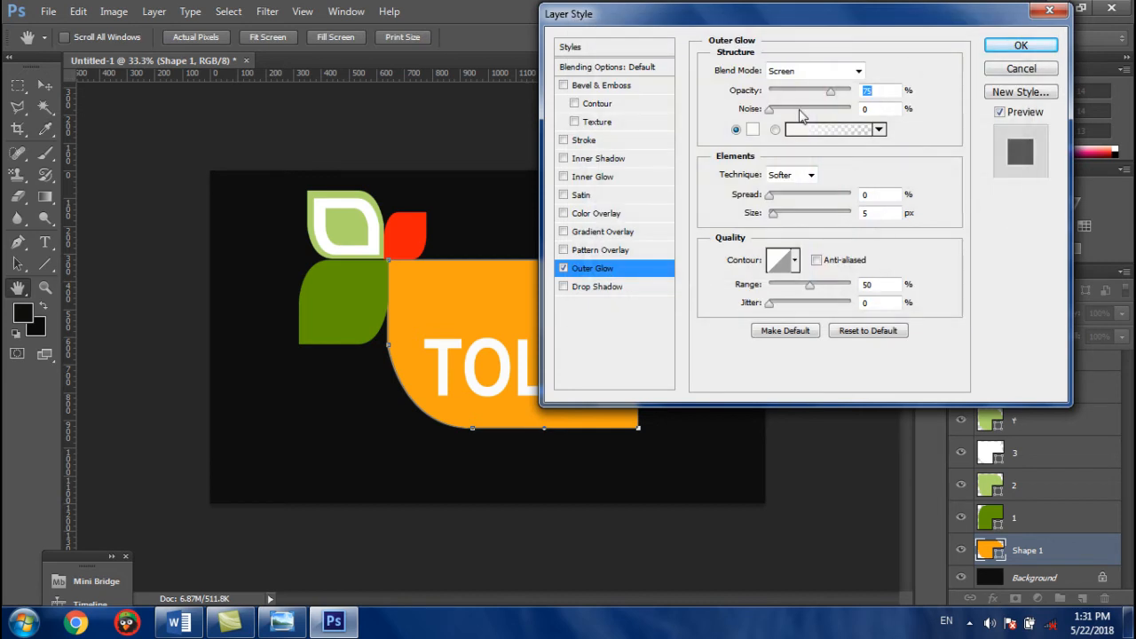
{"action": "left_click_drag", "start_coordinate": [771, 216], "coordinate": [810, 218]}
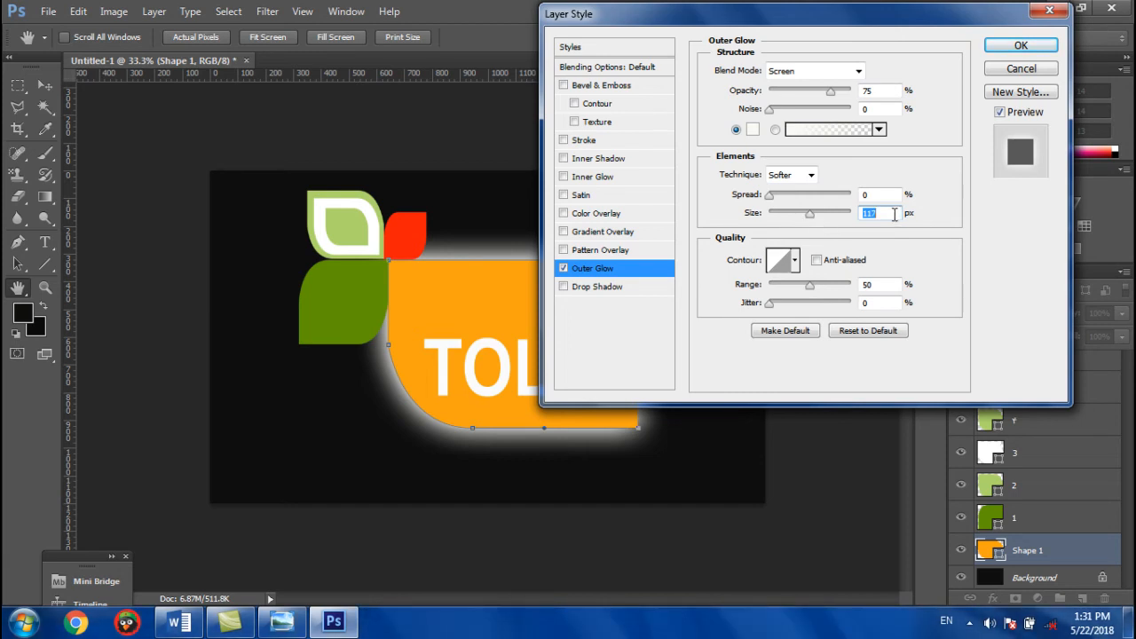
{"action": "type", "text": "164"}
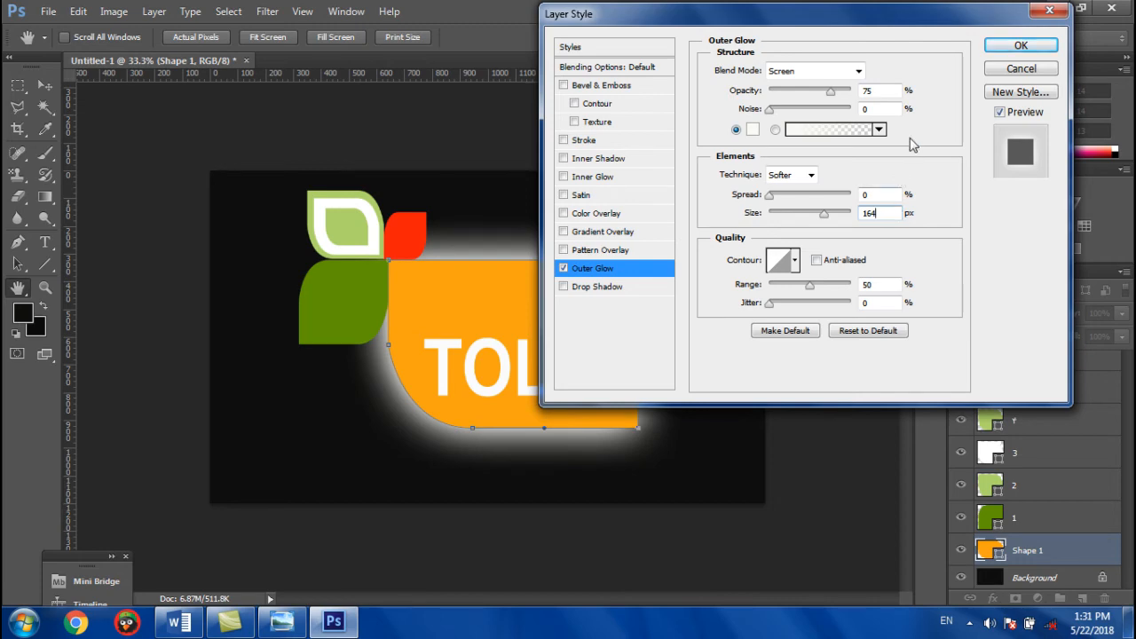
{"action": "left_click", "coordinate": [1010, 49]}
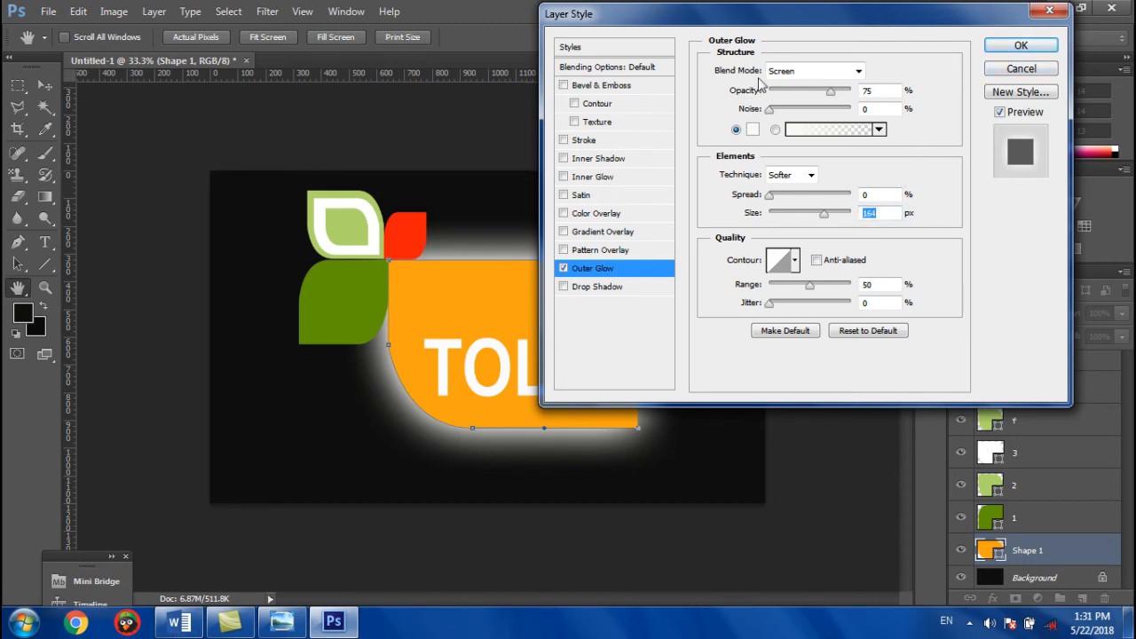
{"action": "left_click", "coordinate": [1021, 45]}
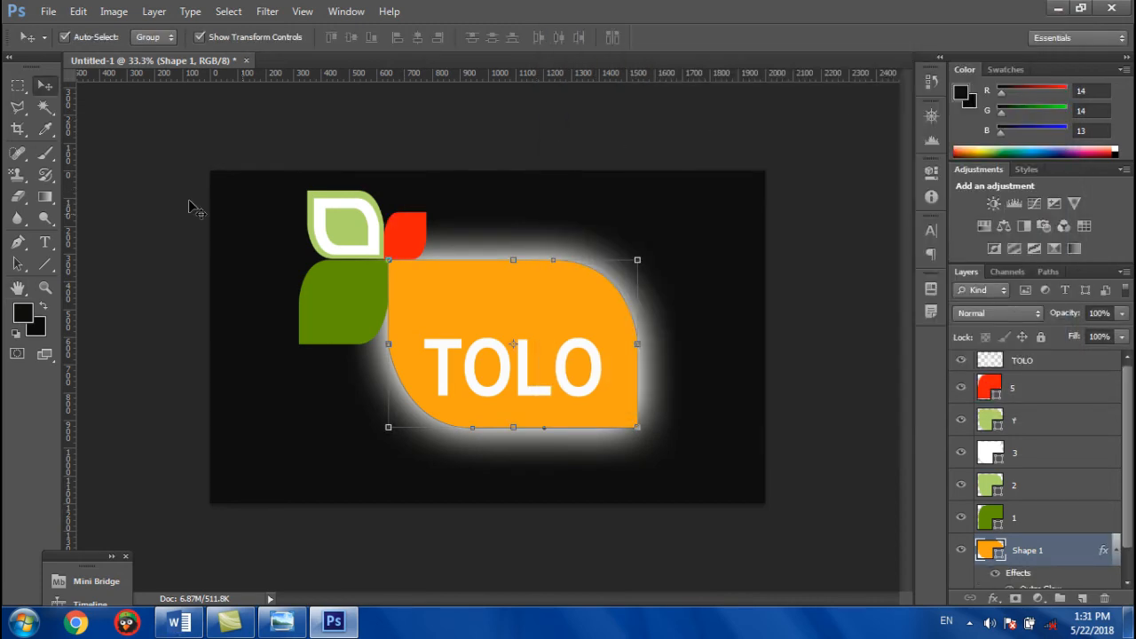
- Compare the glows with the Tolo Logo.jpg reference and enable Outer Glow on layer 5, the red leaf
{"action": "left_click", "coordinate": [284, 621]}
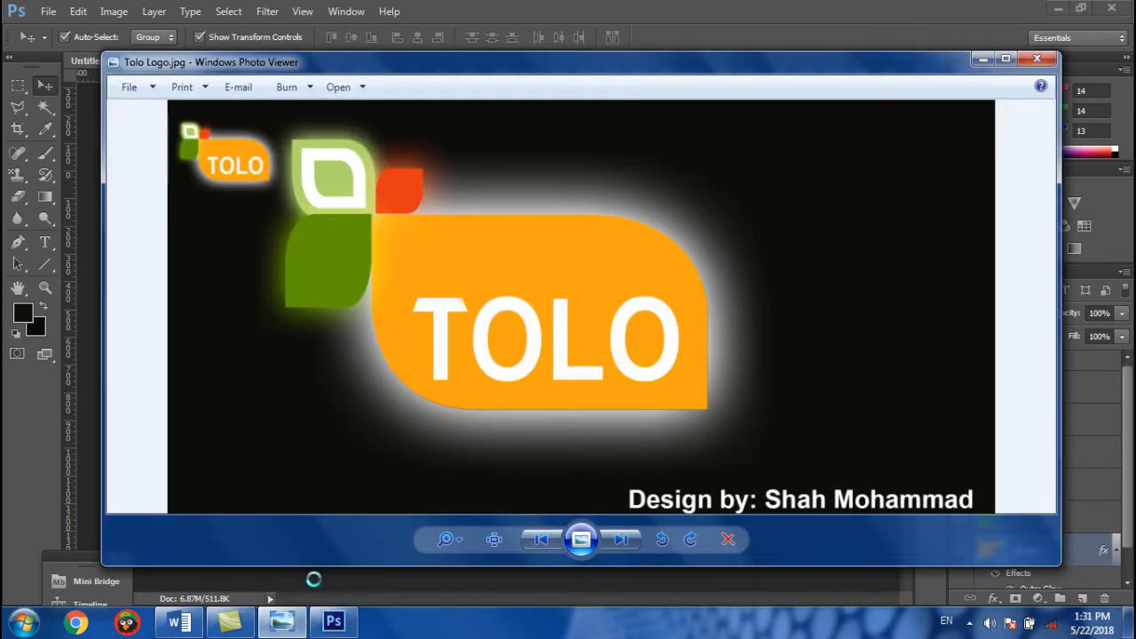
{"action": "left_click", "coordinate": [282, 621]}
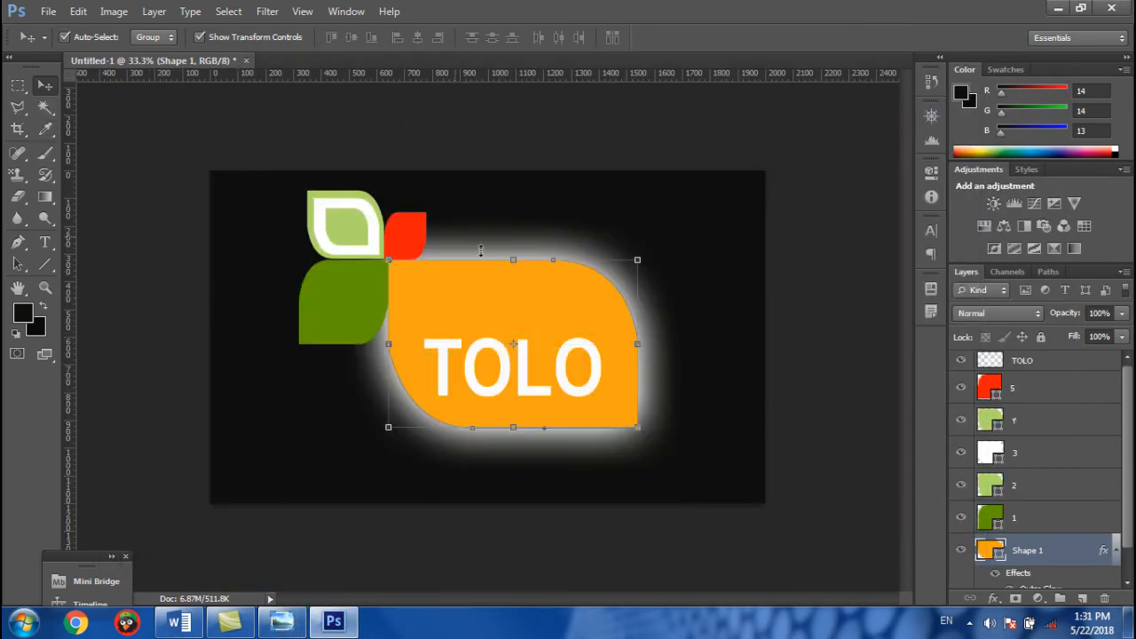
{"action": "left_click", "coordinate": [1067, 392]}
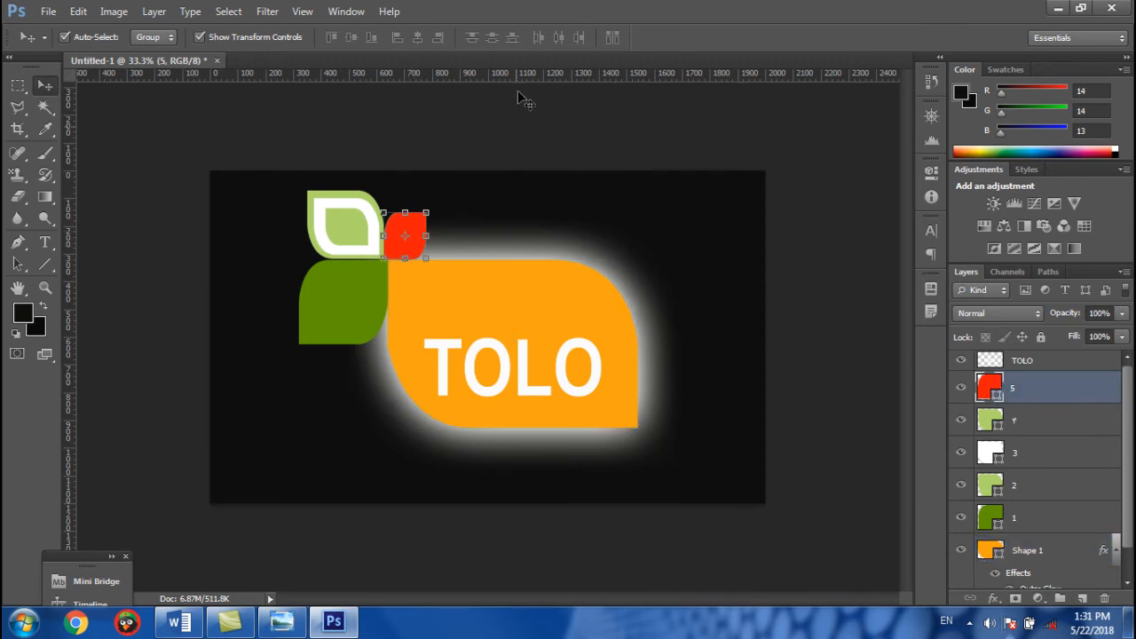
{"action": "left_click", "coordinate": [994, 599]}
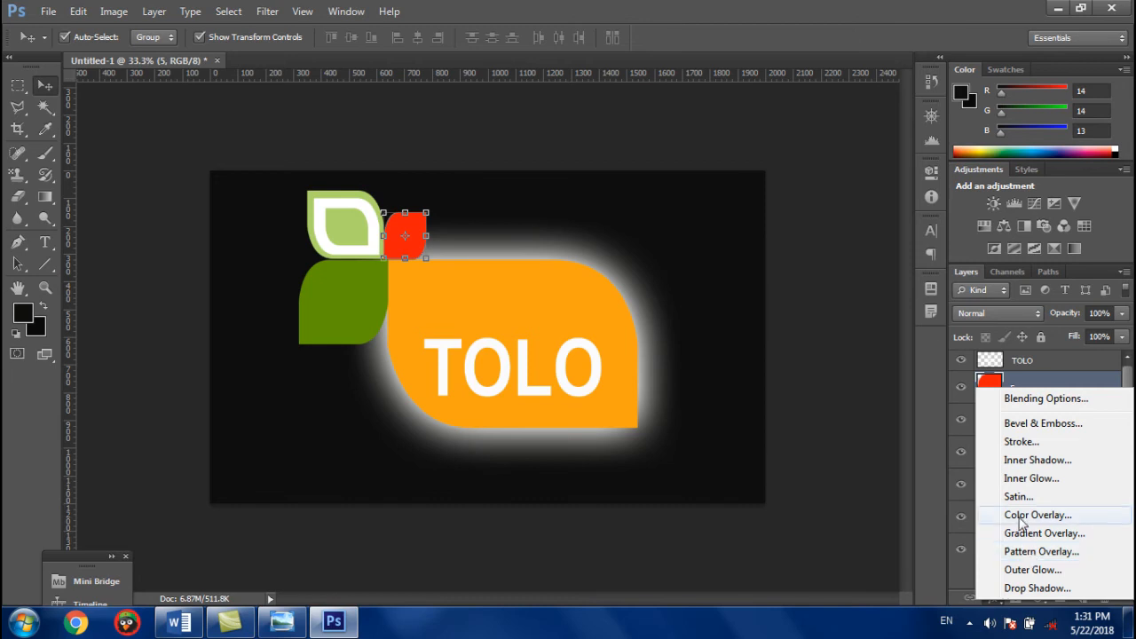
{"action": "left_click", "coordinate": [1034, 570]}
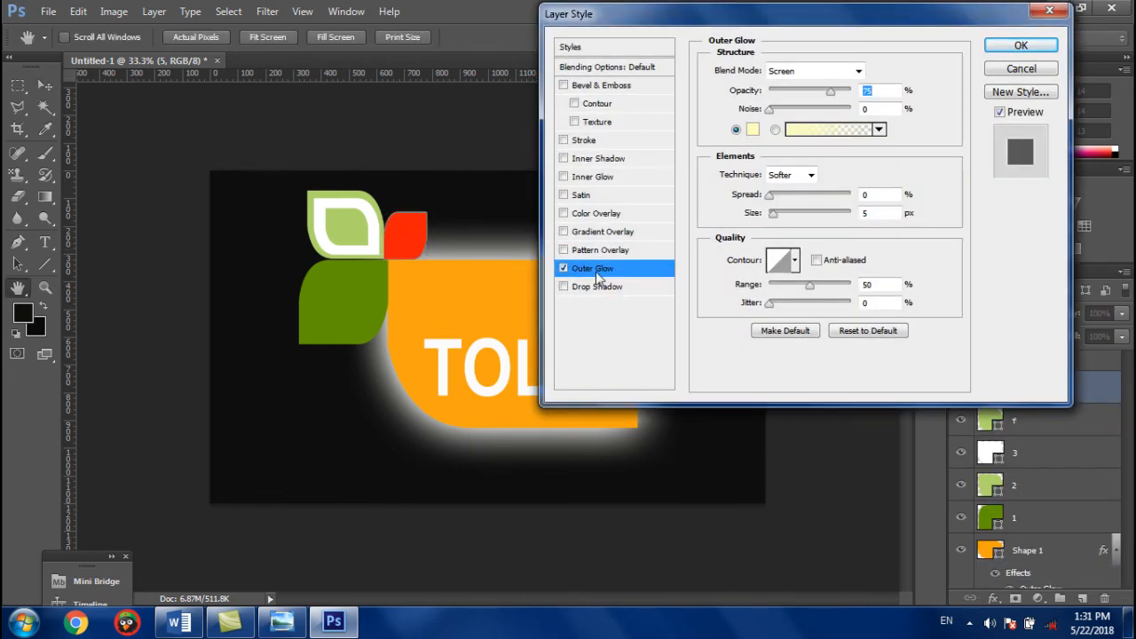
{"action": "left_click", "coordinate": [291, 625]}
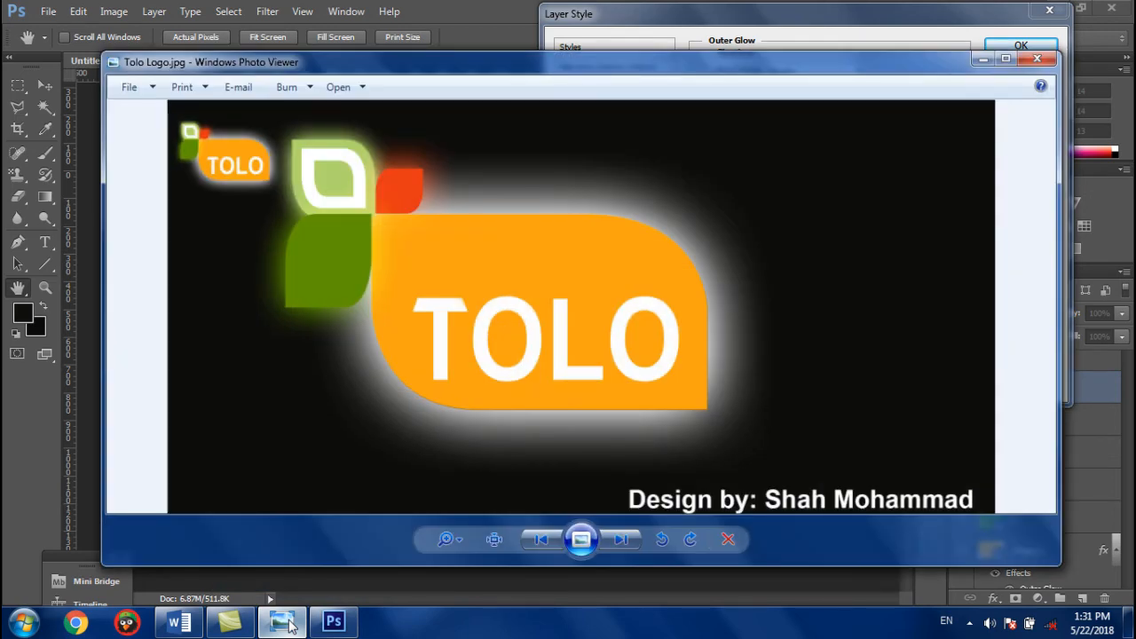
{"action": "left_click", "coordinate": [289, 625]}
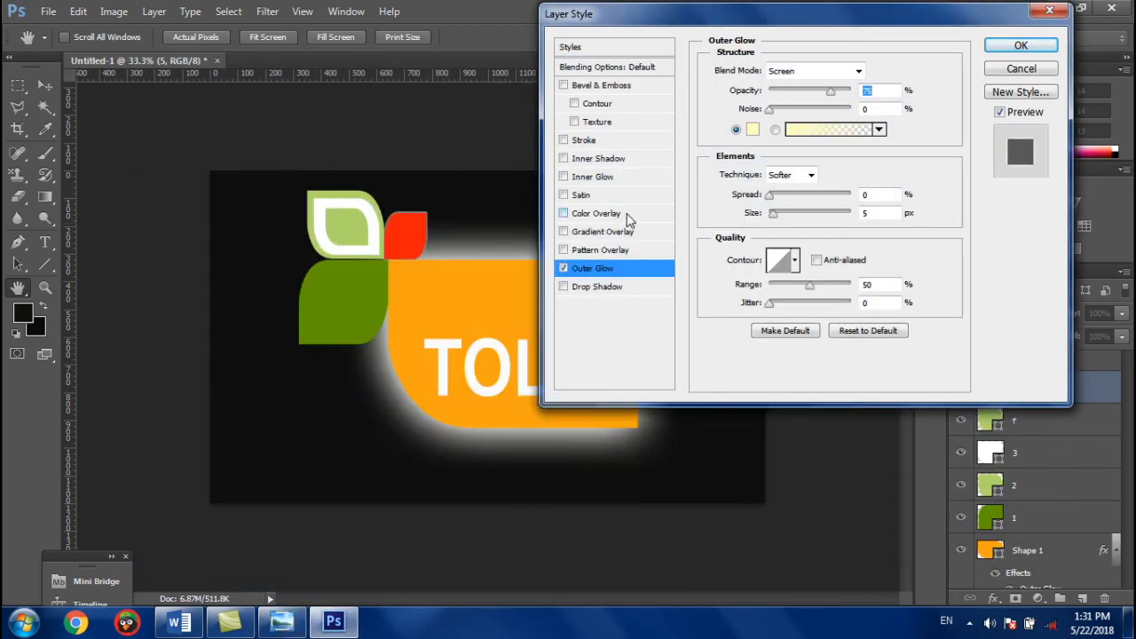
- Set the red leaf's Outer Glow color to orange-red, about fb4e0a, and its size to 131 px, and apply the layer style
{"action": "left_click", "coordinate": [754, 131]}
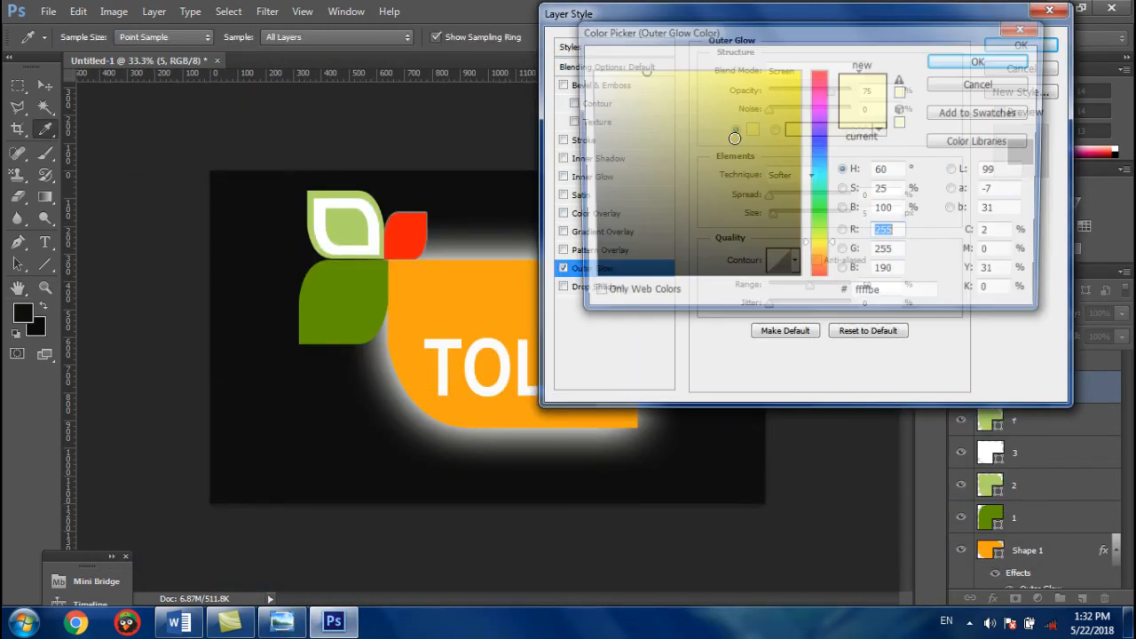
{"action": "left_click_drag", "start_coordinate": [819, 270], "coordinate": [819, 282]}
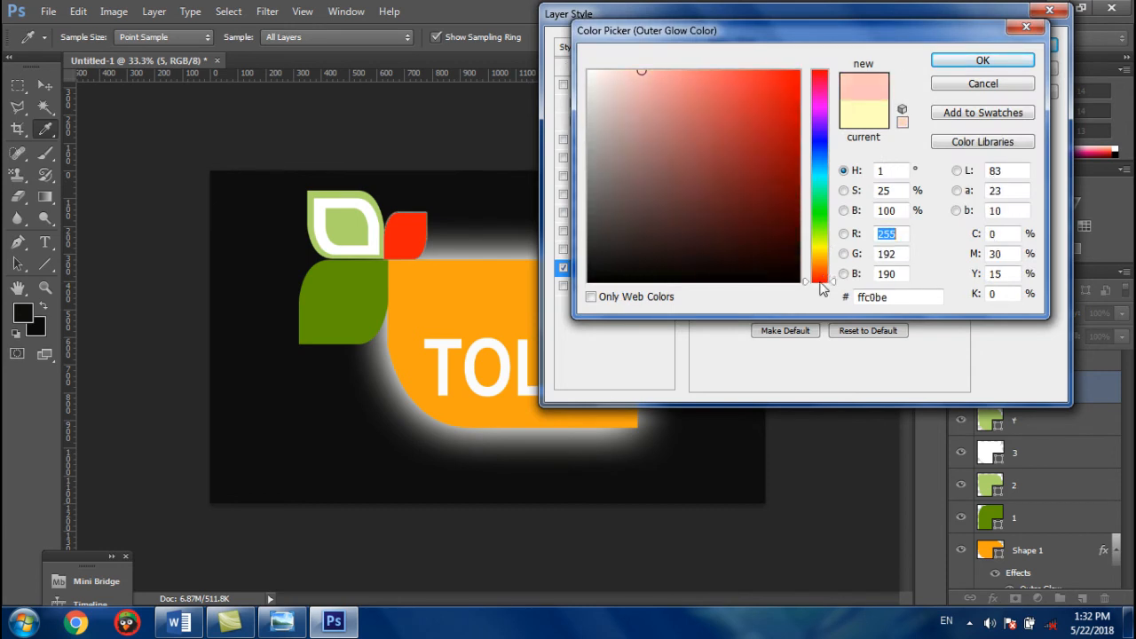
{"action": "left_click", "coordinate": [791, 74]}
{"action": "left_click", "coordinate": [820, 273]}
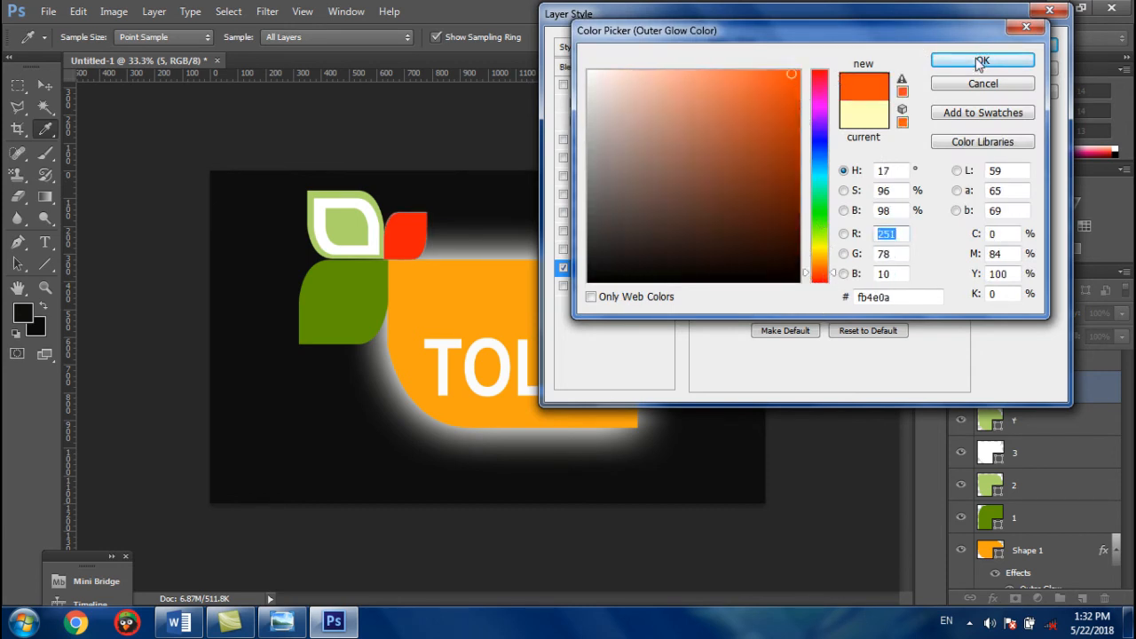
{"action": "left_click", "coordinate": [791, 87]}
{"action": "left_click", "coordinate": [983, 60]}
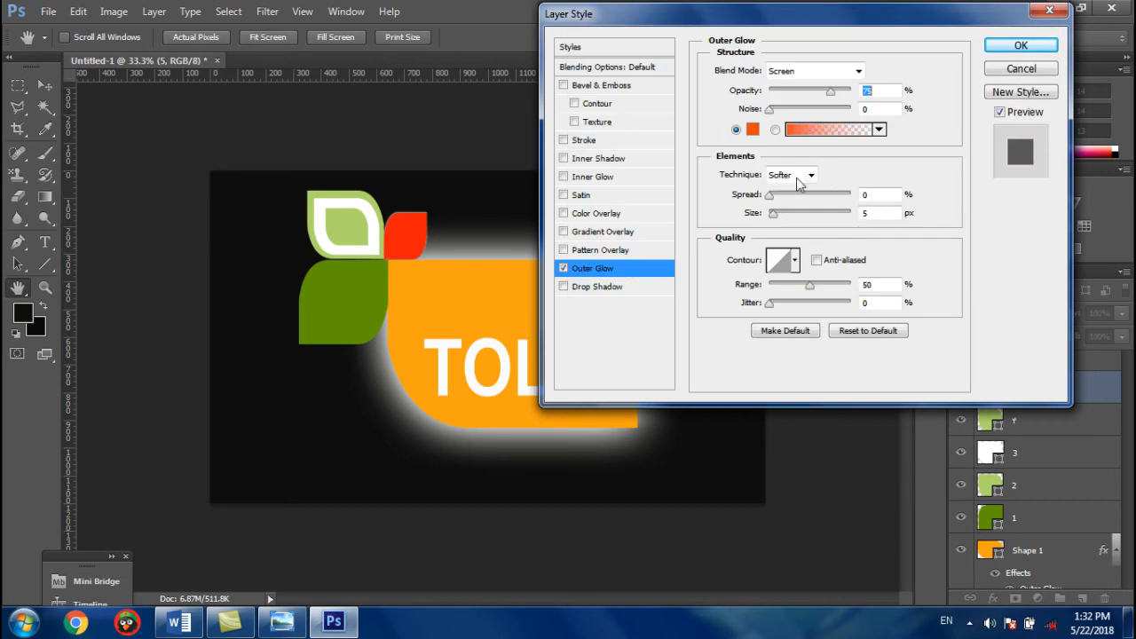
{"action": "left_click", "coordinate": [775, 214]}
{"action": "left_click_drag", "start_coordinate": [777, 220], "coordinate": [816, 220]}
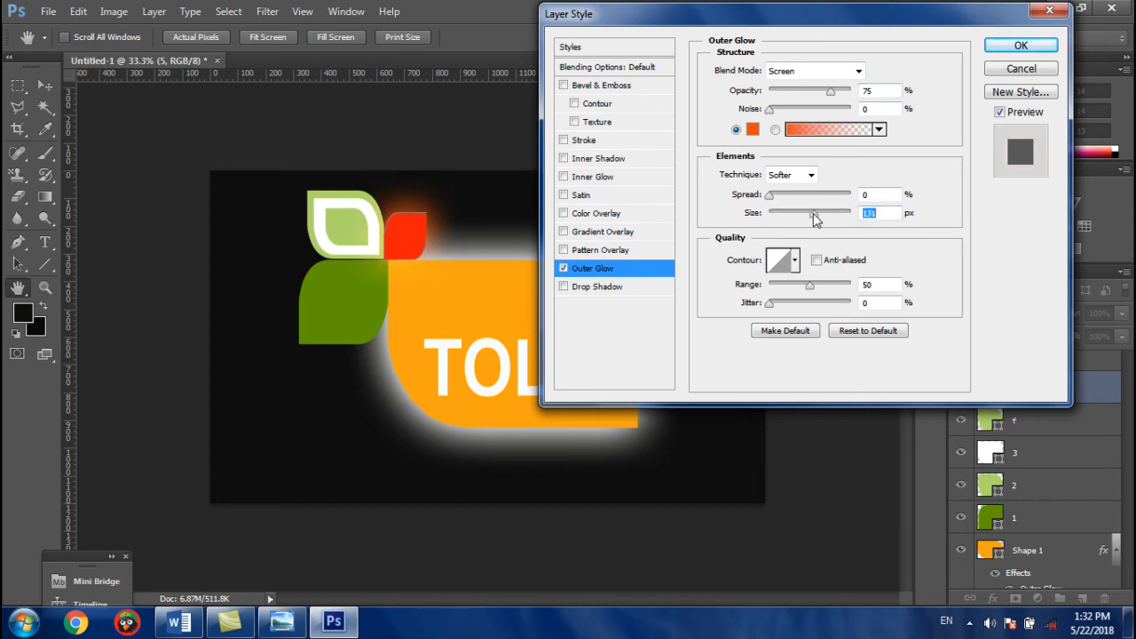
{"action": "left_click", "coordinate": [1019, 45]}
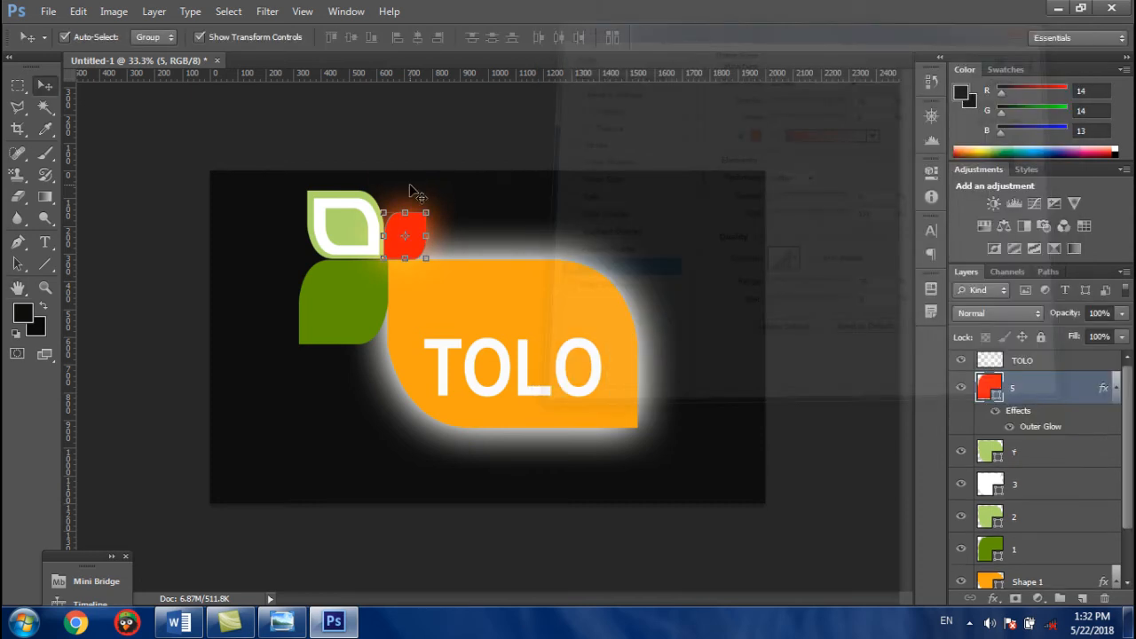
- Check the reference image again and enable Outer Glow on layer 2, the outer light green leaf
{"action": "left_click", "coordinate": [285, 621]}
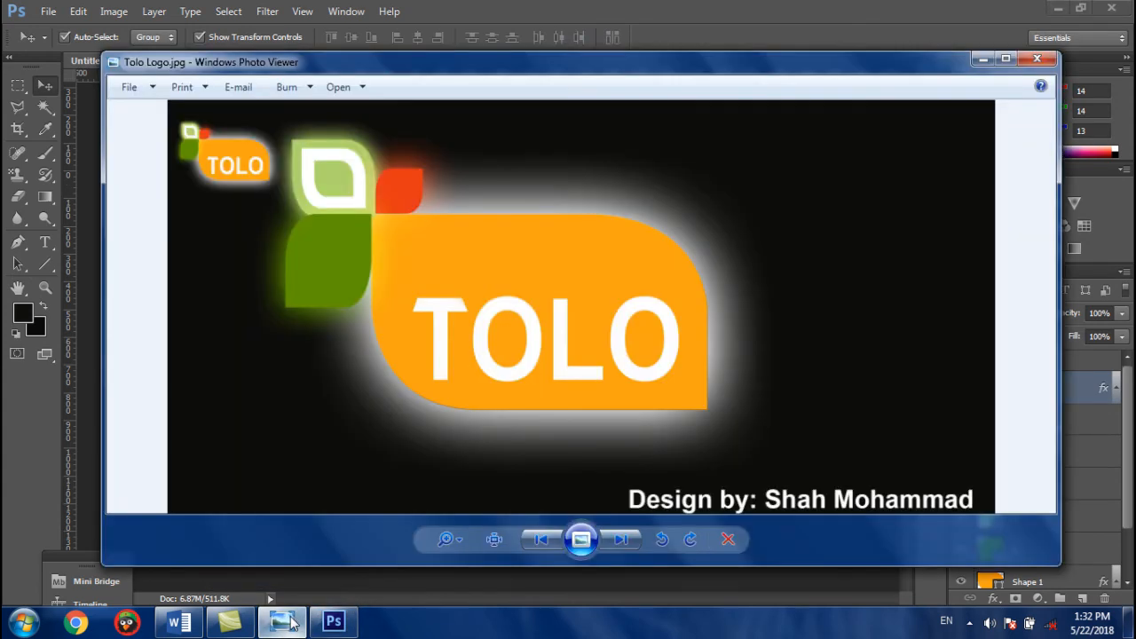
{"action": "left_click", "coordinate": [286, 621]}
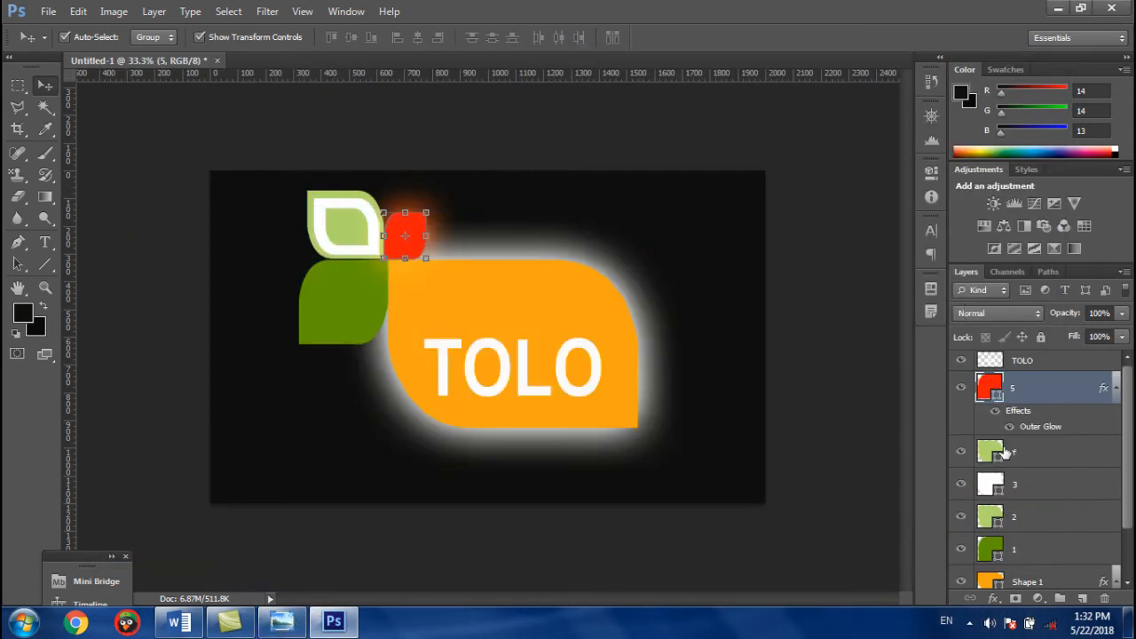
{"action": "left_click", "coordinate": [1020, 518]}
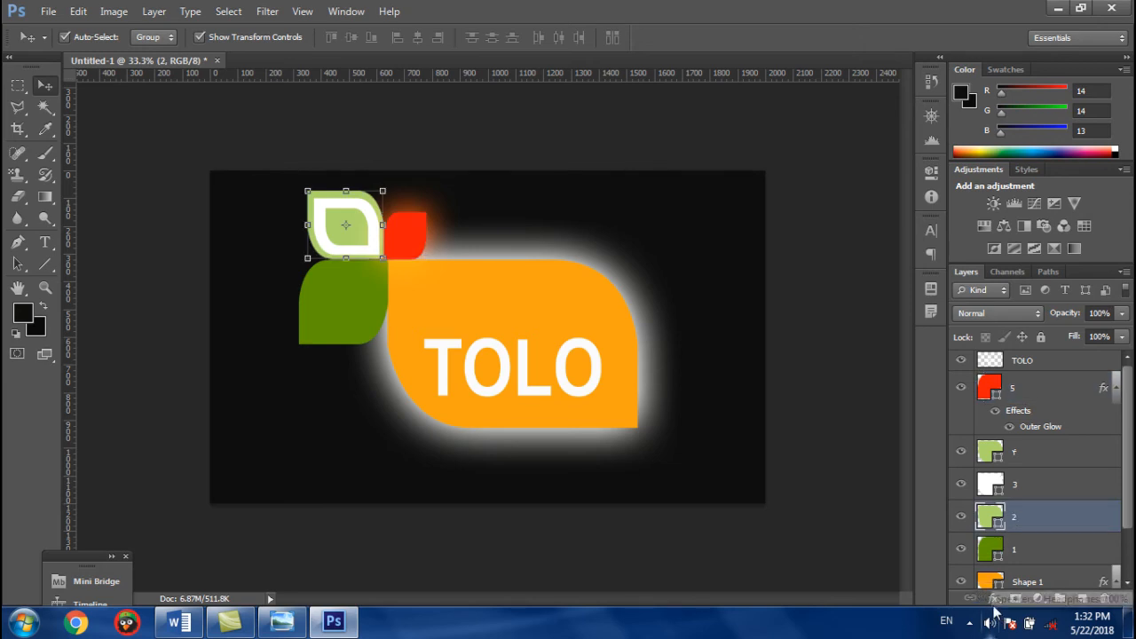
{"action": "left_click", "coordinate": [993, 599]}
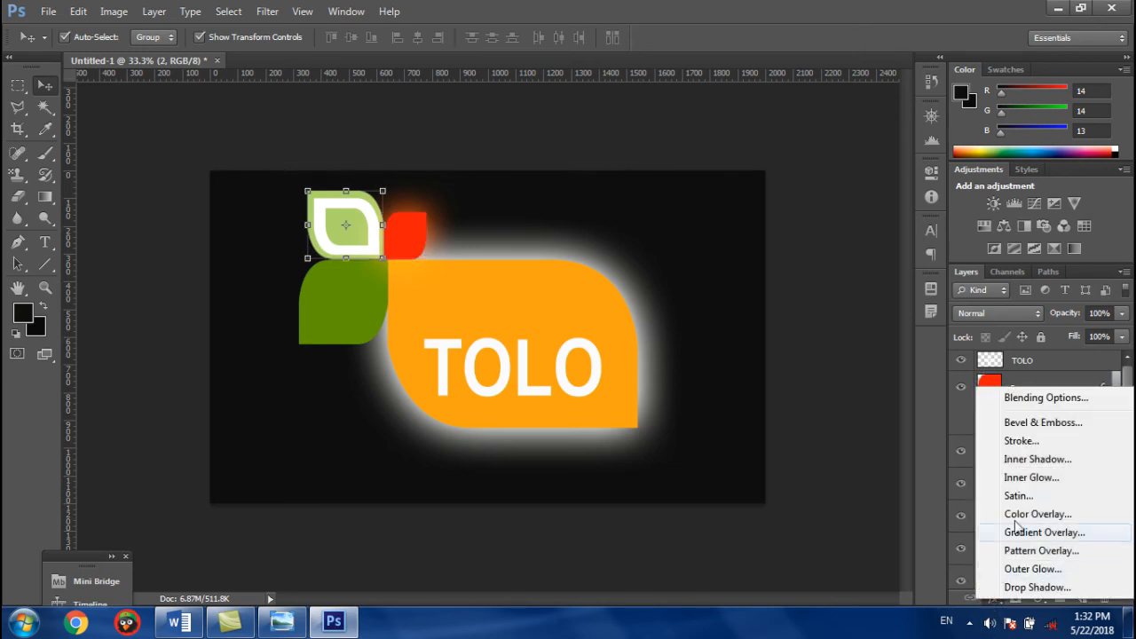
{"action": "left_click", "coordinate": [1032, 569]}
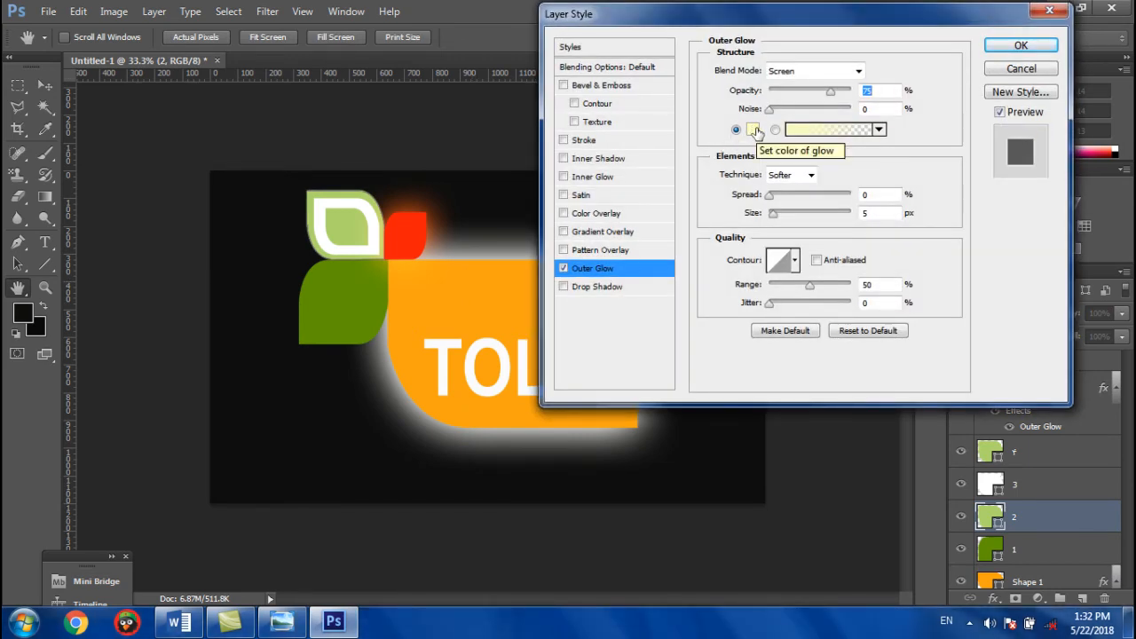
{"action": "left_click", "coordinate": [282, 621]}
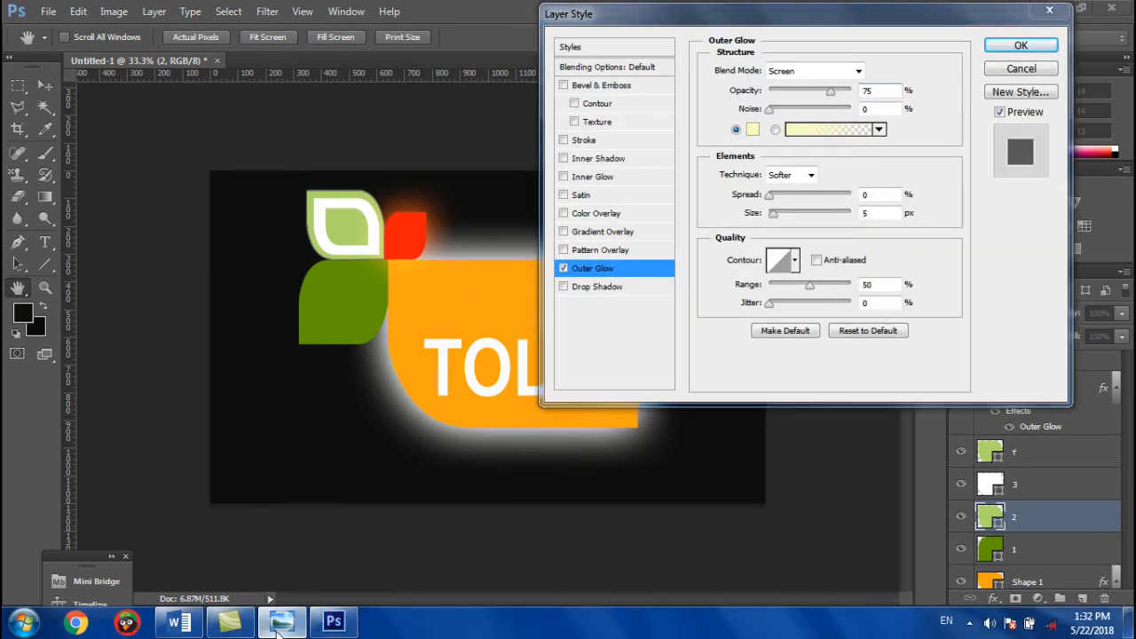
{"action": "left_click", "coordinate": [272, 627]}
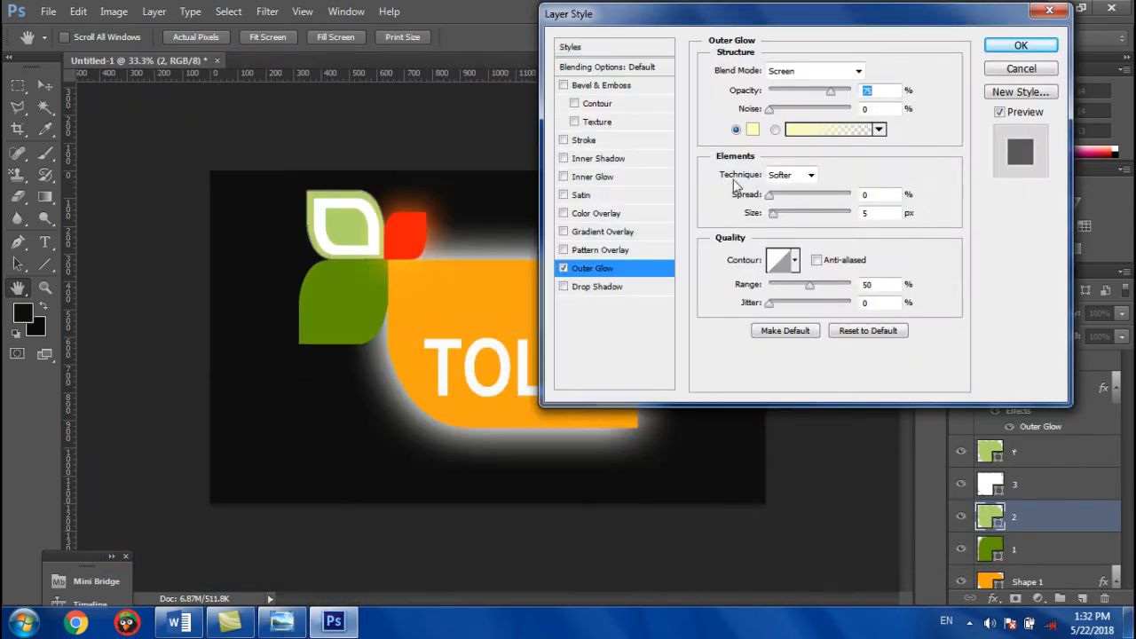
- Sample the leaf's light green as layer 2's Outer Glow color, set the glow size to 84 px, and apply the style
{"action": "left_click", "coordinate": [752, 132]}
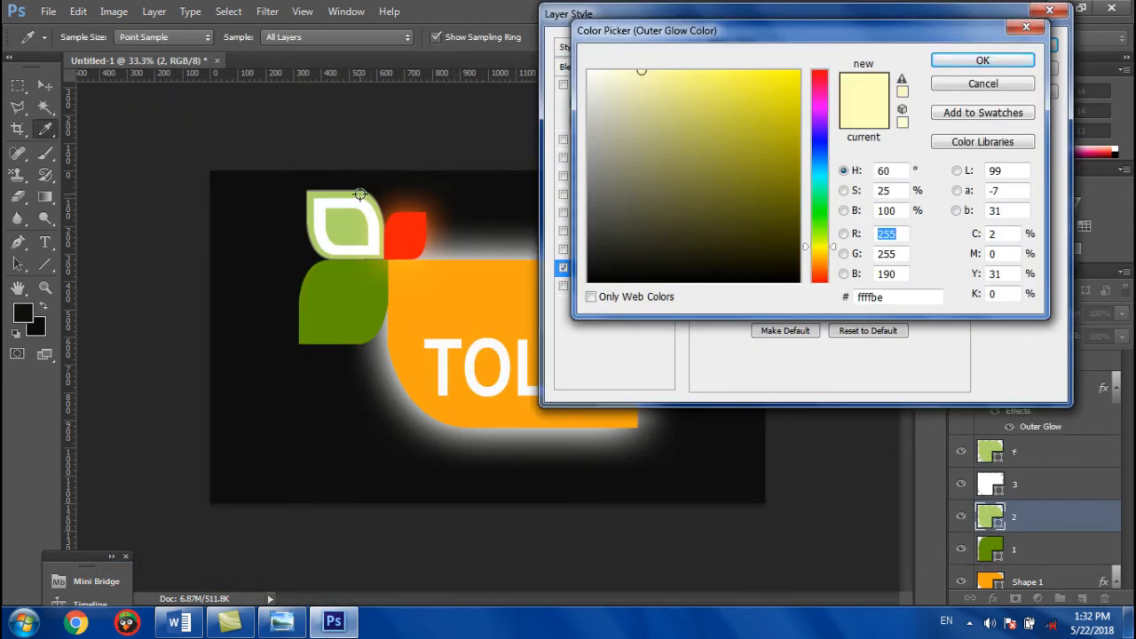
{"action": "left_click", "coordinate": [360, 193]}
{"action": "left_click", "coordinate": [943, 57]}
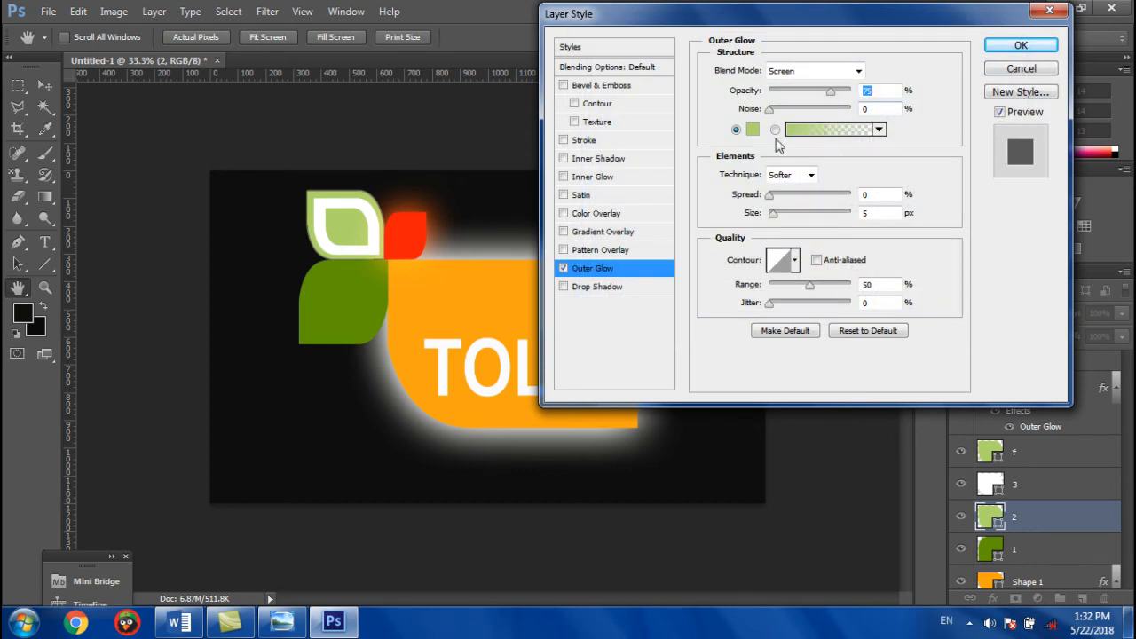
{"action": "left_click_drag", "start_coordinate": [773, 218], "coordinate": [796, 222]}
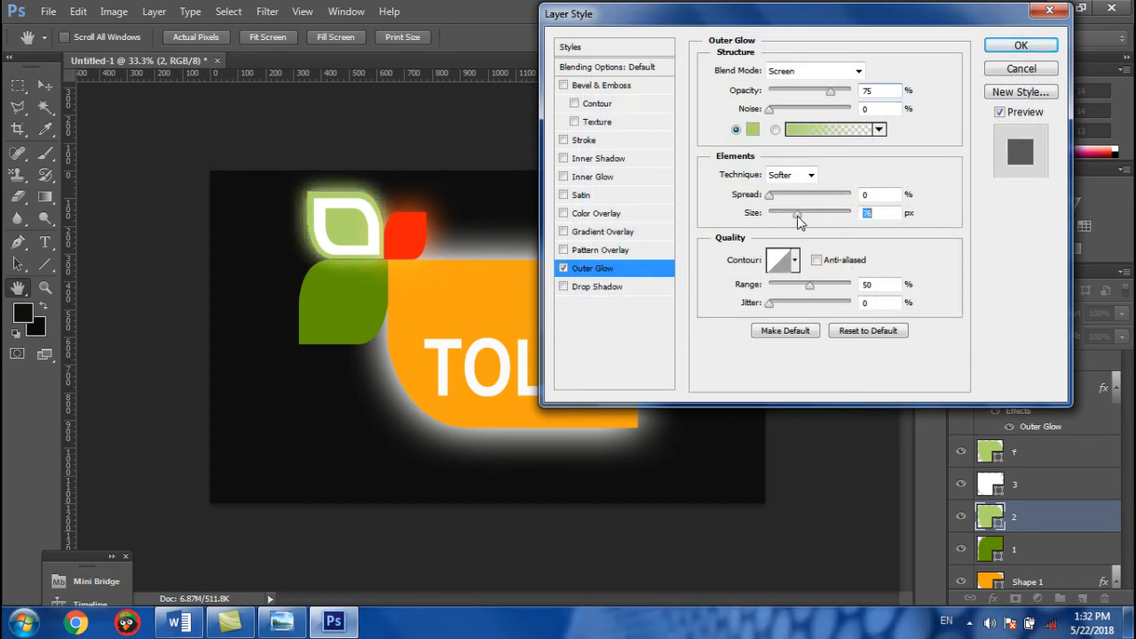
{"action": "left_click", "coordinate": [1021, 45]}
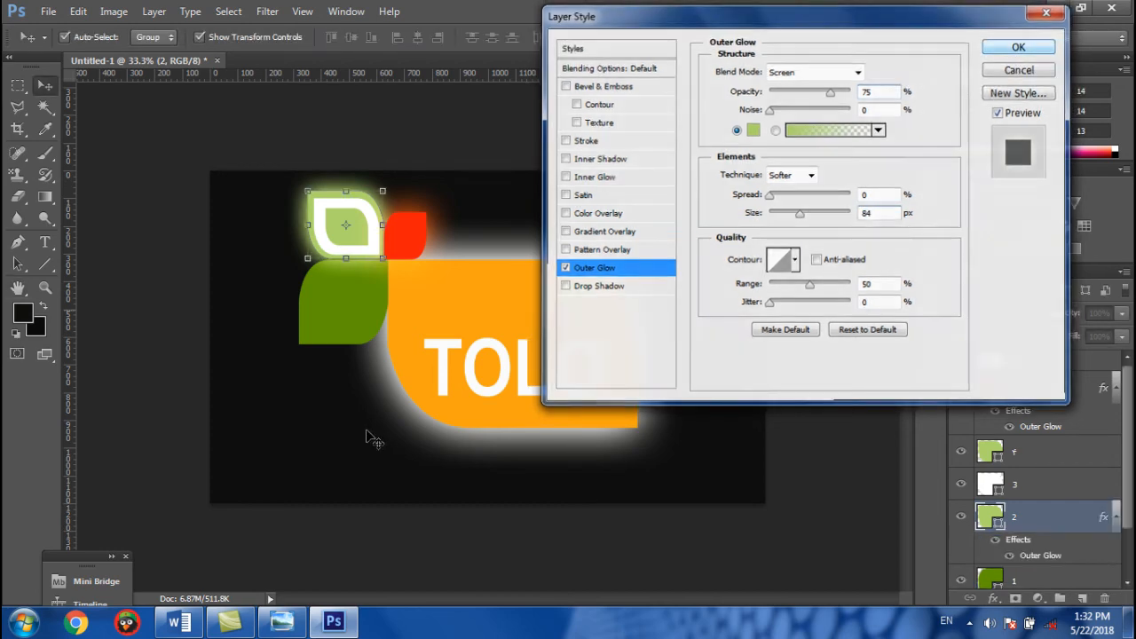
- Select layer 1, the dark green leaf, on the canvas and enable Outer Glow on it
{"action": "right_click", "coordinate": [337, 306]}
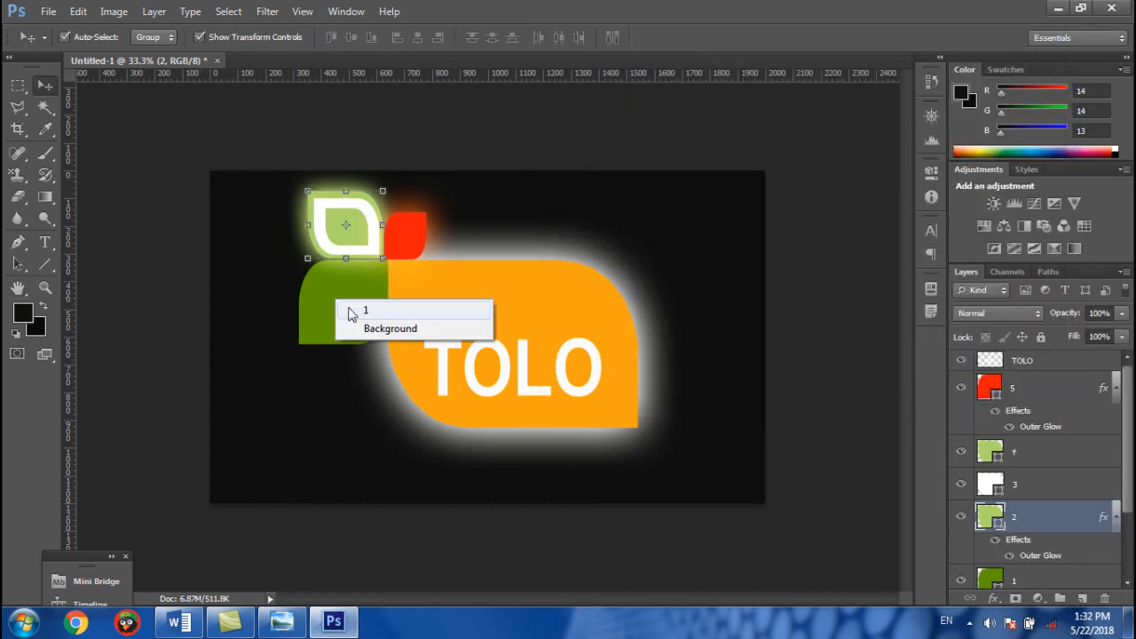
{"action": "left_click", "coordinate": [363, 310]}
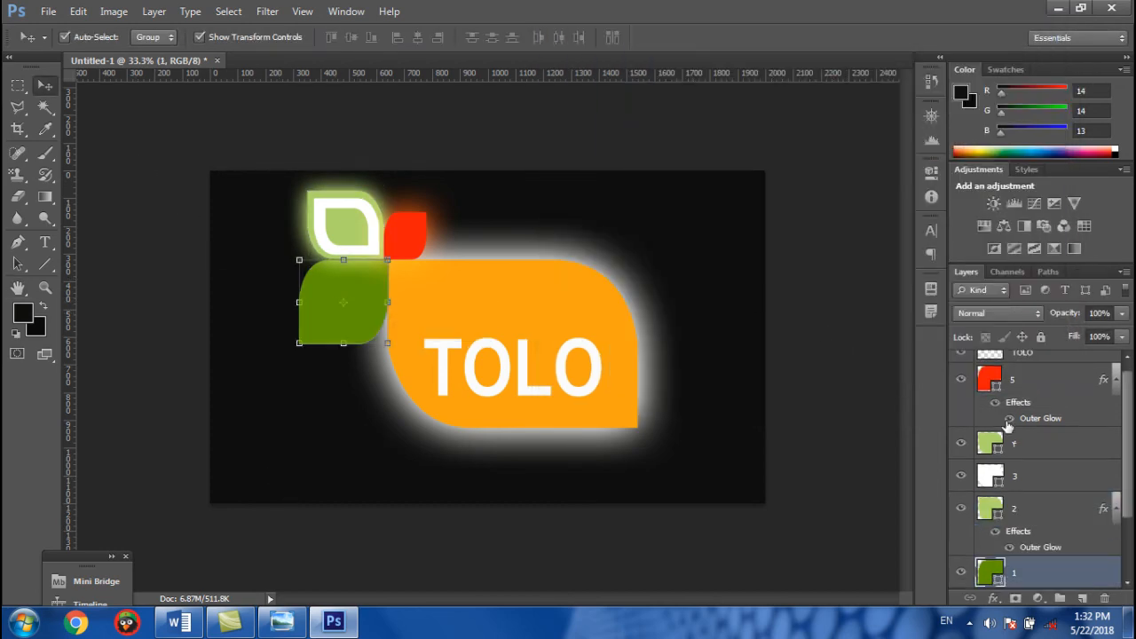
{"action": "left_click", "coordinate": [995, 597]}
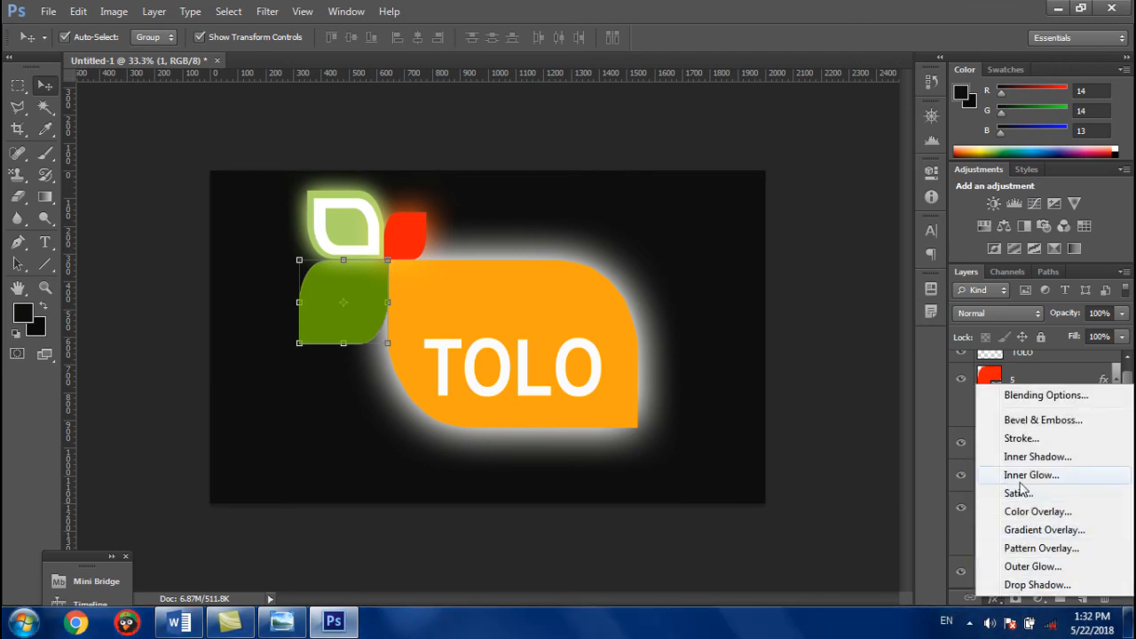
{"action": "left_click", "coordinate": [1015, 567]}
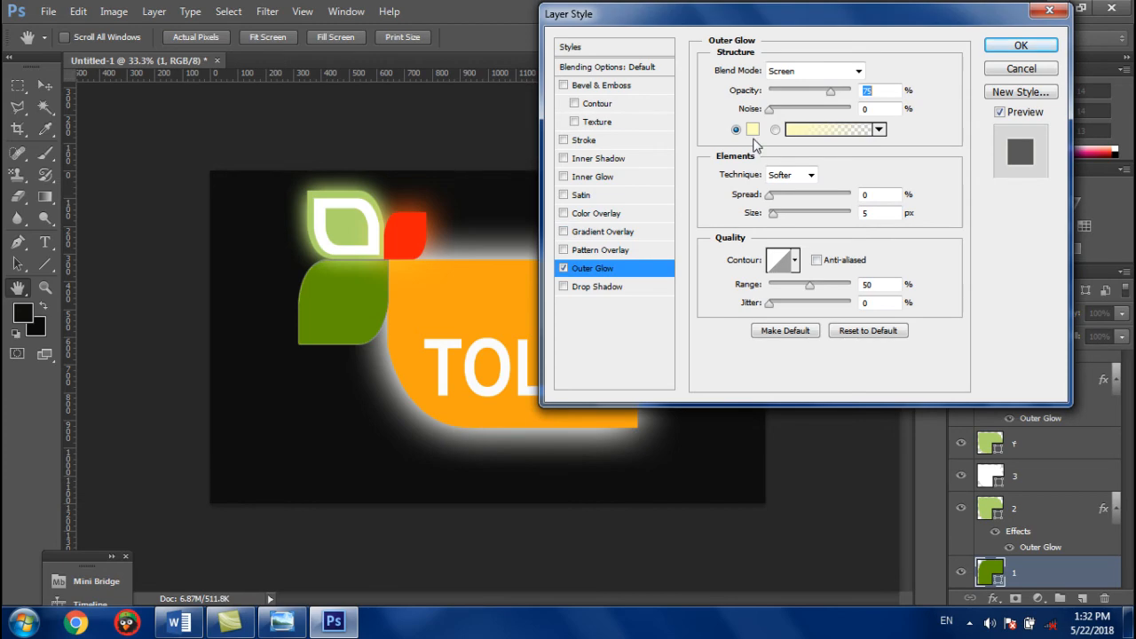
- Sample the leaf's dark green 639601 as layer 1's Outer Glow color, set the glow size to 111 px, and apply the style
{"action": "left_click", "coordinate": [753, 129]}
{"action": "left_click", "coordinate": [341, 307]}
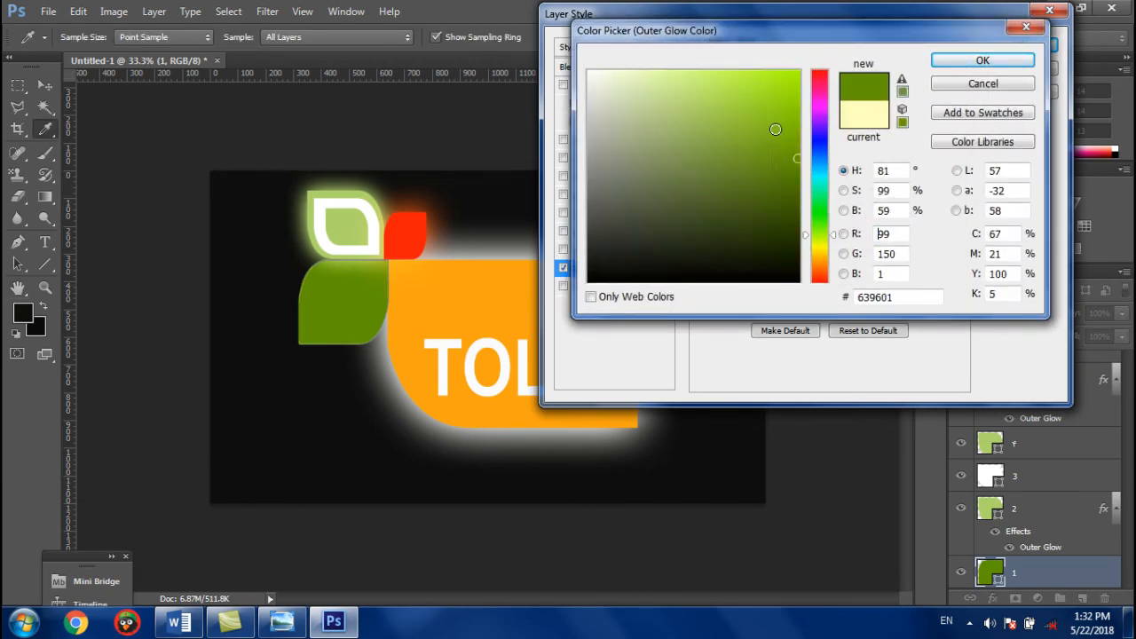
{"action": "left_click", "coordinate": [969, 64]}
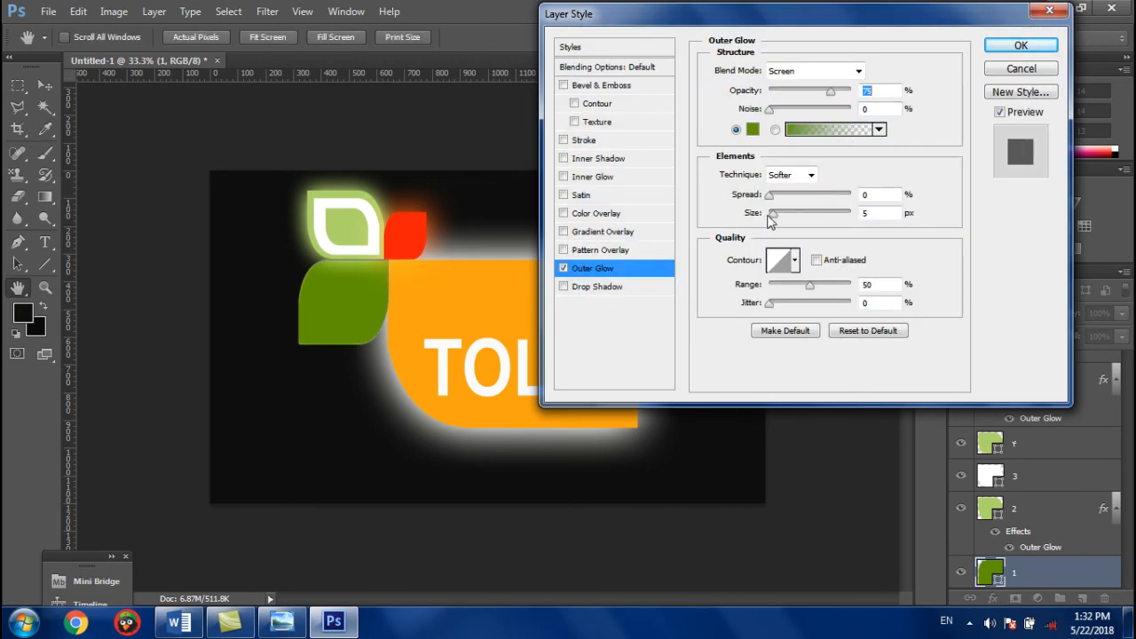
{"action": "left_click_drag", "start_coordinate": [769, 215], "coordinate": [805, 215]}
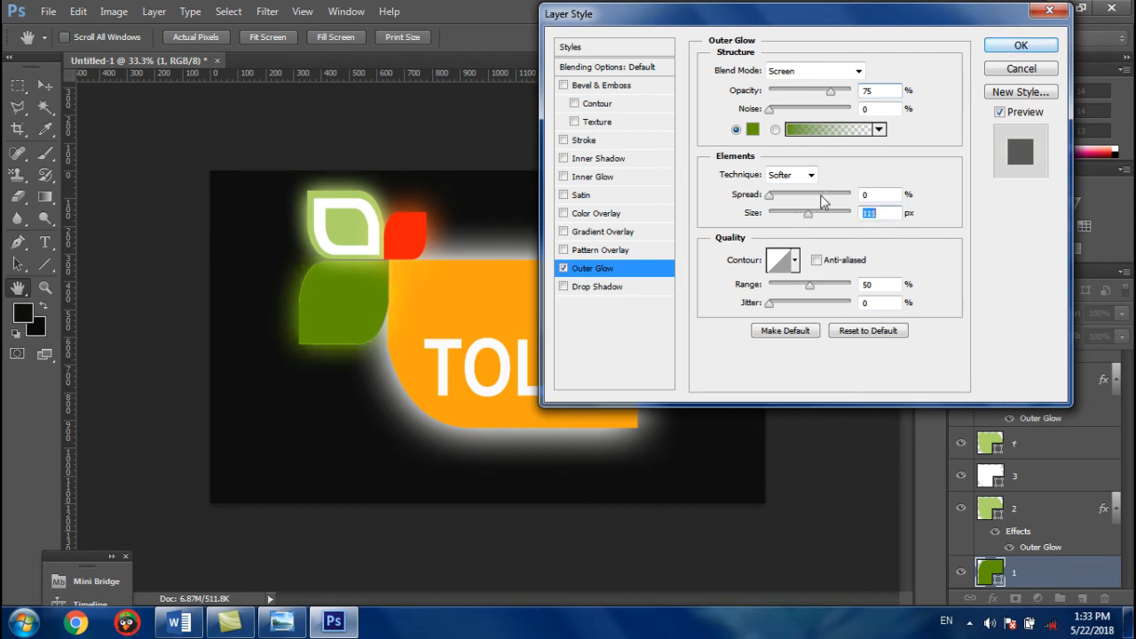
{"action": "left_click", "coordinate": [1019, 46]}
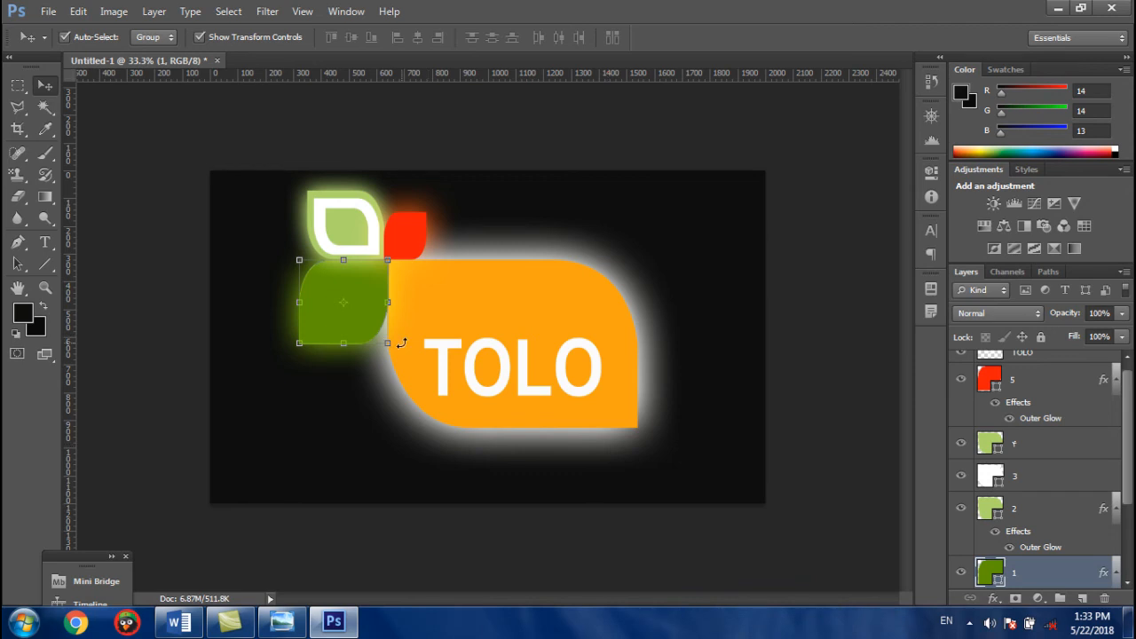
- Compare the finished glows with the Tolo Logo.jpg reference, minimize it, and review the lower layers
{"action": "left_click", "coordinate": [282, 621]}
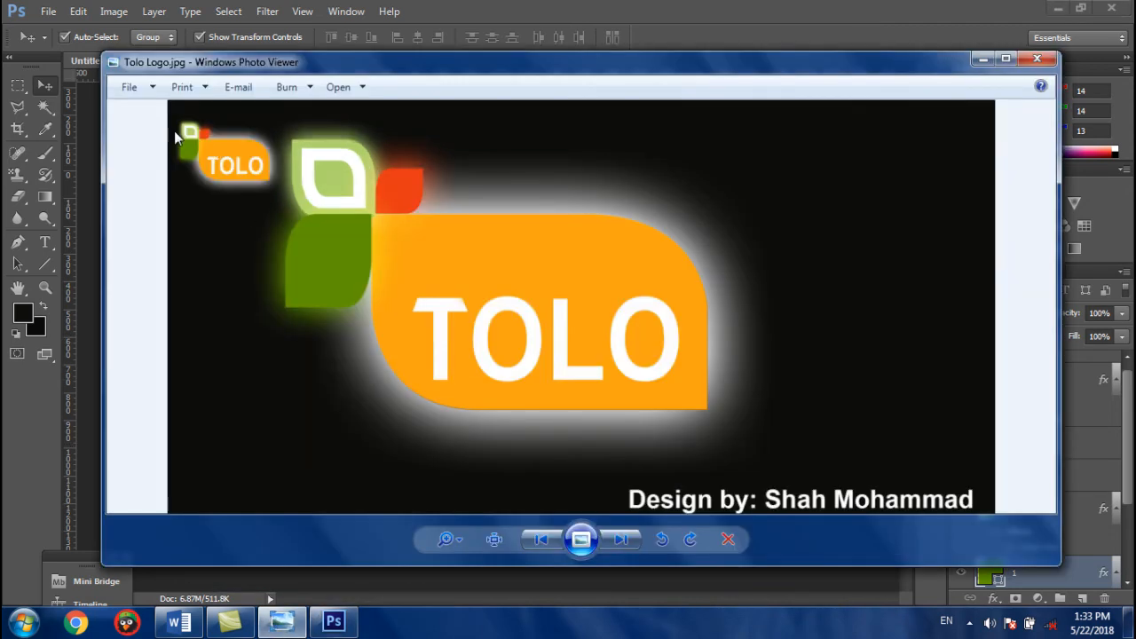
{"action": "left_click", "coordinate": [982, 58]}
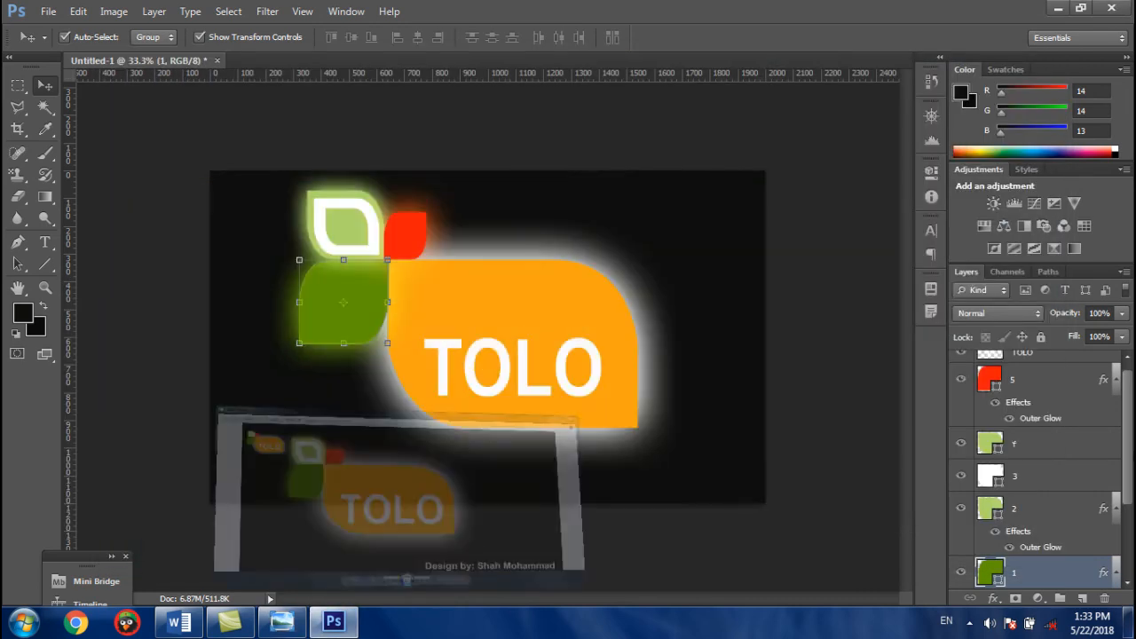
{"action": "scroll", "coordinate": [1118, 441], "scroll_direction": "down", "scroll_amount": 3}
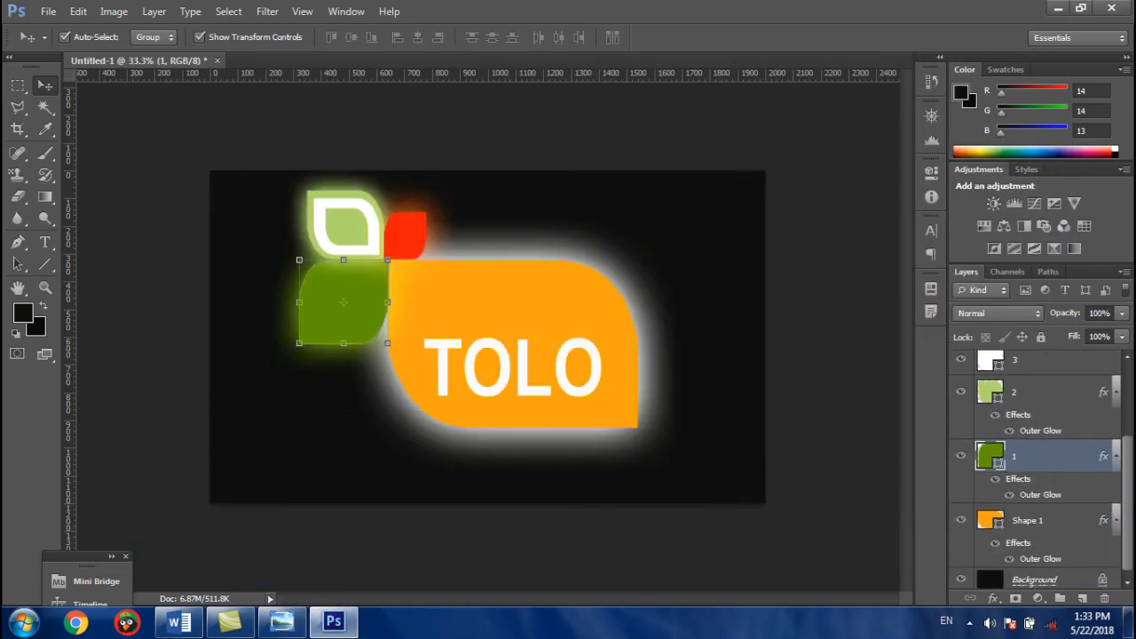
- Select all logo layers from Shape 1 up to TOLO, excluding the background, and merge them into one layer
{"action": "left_click", "coordinate": [1034, 524]}
{"action": "left_click", "coordinate": [1013, 455], "text": "ctrl"}
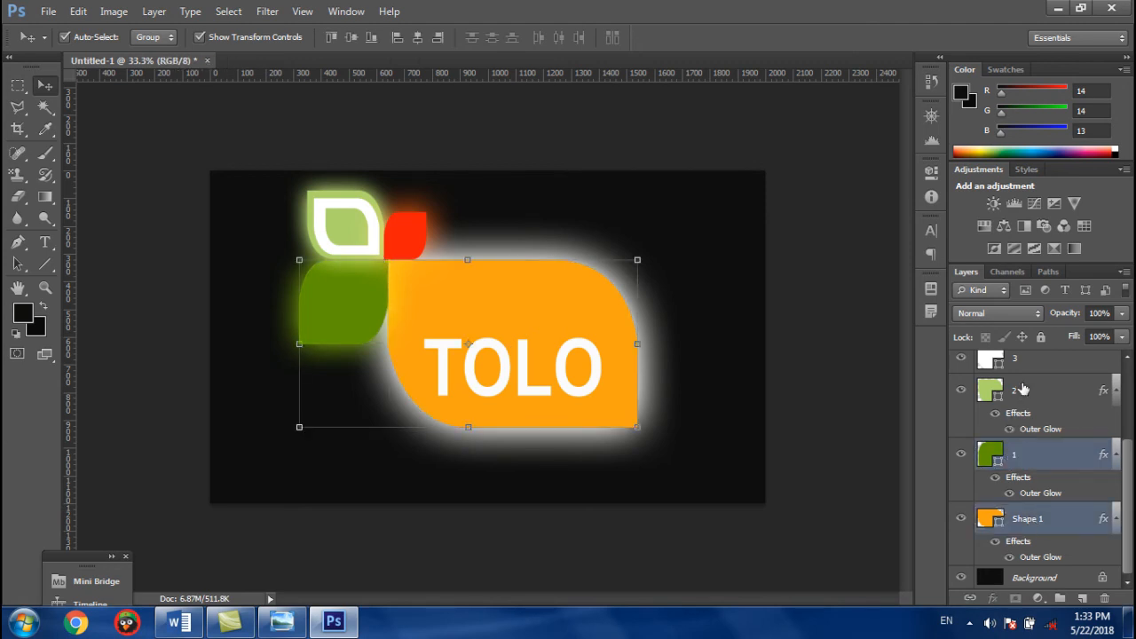
{"action": "left_click", "coordinate": [1013, 390], "text": "ctrl"}
{"action": "scroll", "coordinate": [1048, 431], "scroll_direction": "up", "scroll_amount": 3}
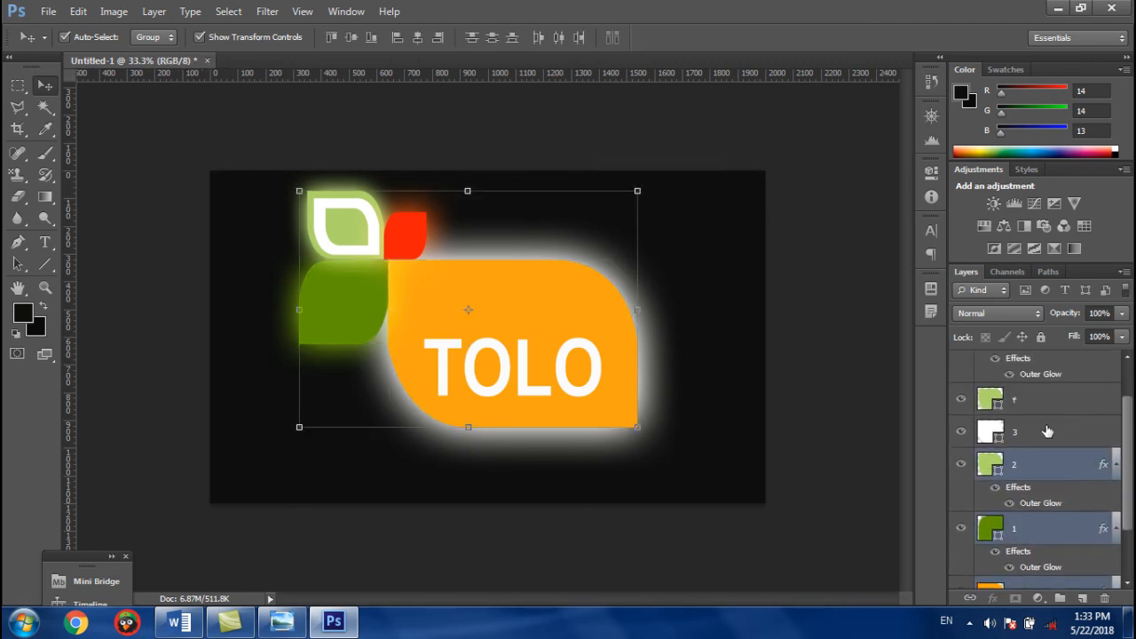
{"action": "left_click", "coordinate": [1014, 432], "text": "ctrl"}
{"action": "left_click", "coordinate": [1023, 406], "text": "ctrl"}
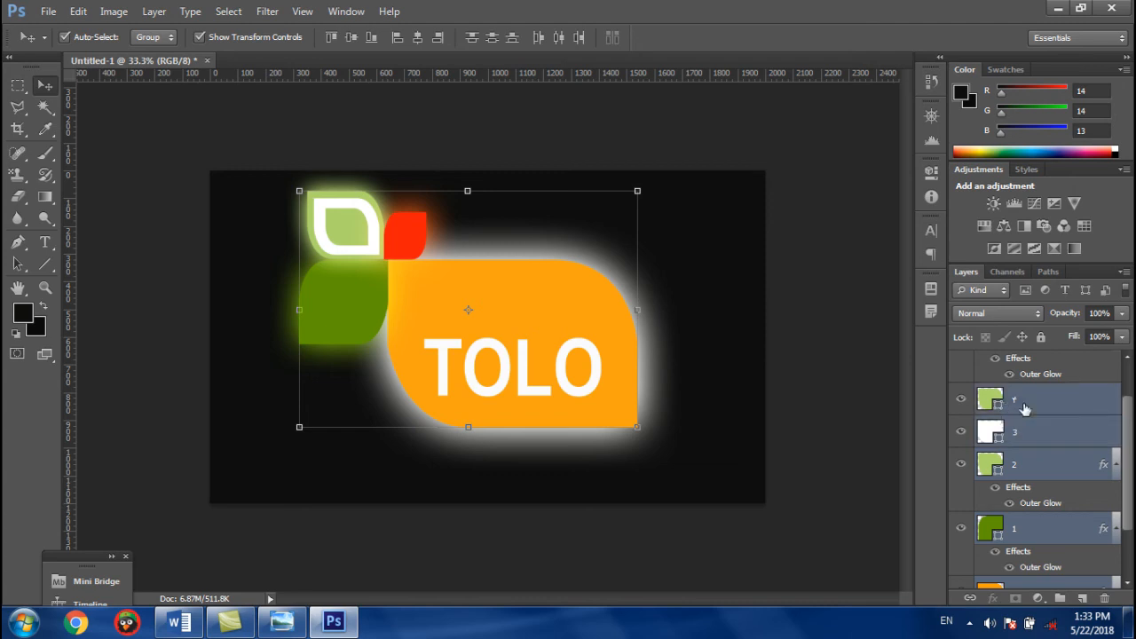
{"action": "scroll", "coordinate": [1120, 468], "scroll_direction": "up", "scroll_amount": 2}
{"action": "left_click", "coordinate": [1012, 396], "text": "ctrl"}
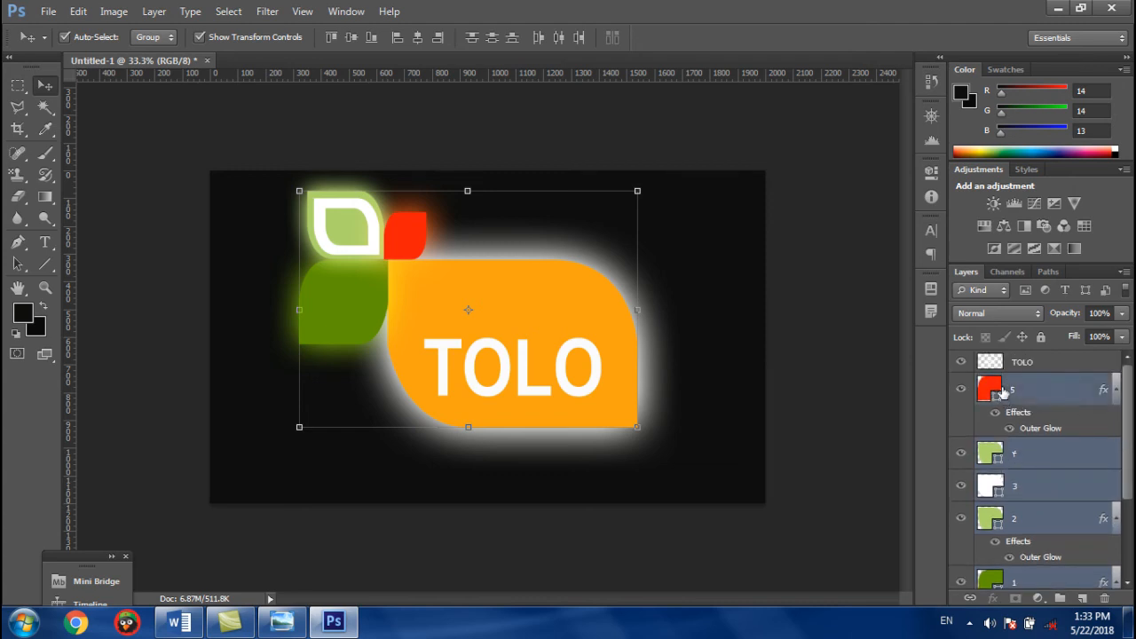
{"action": "left_click", "coordinate": [1000, 364], "text": "ctrl"}
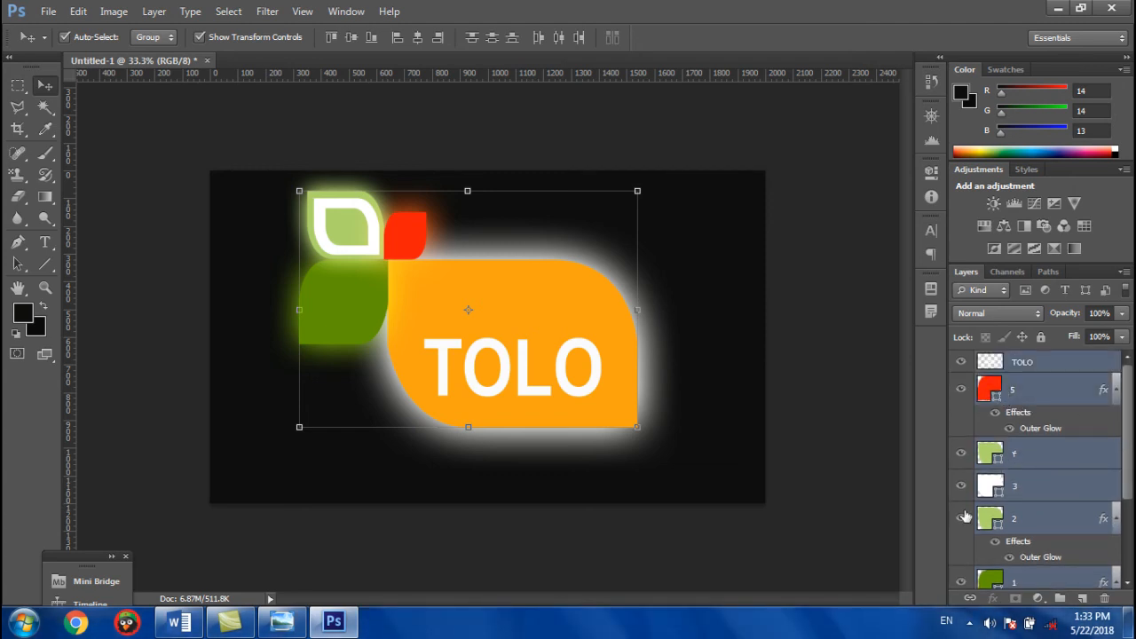
{"action": "key", "text": "ctrl+e"}
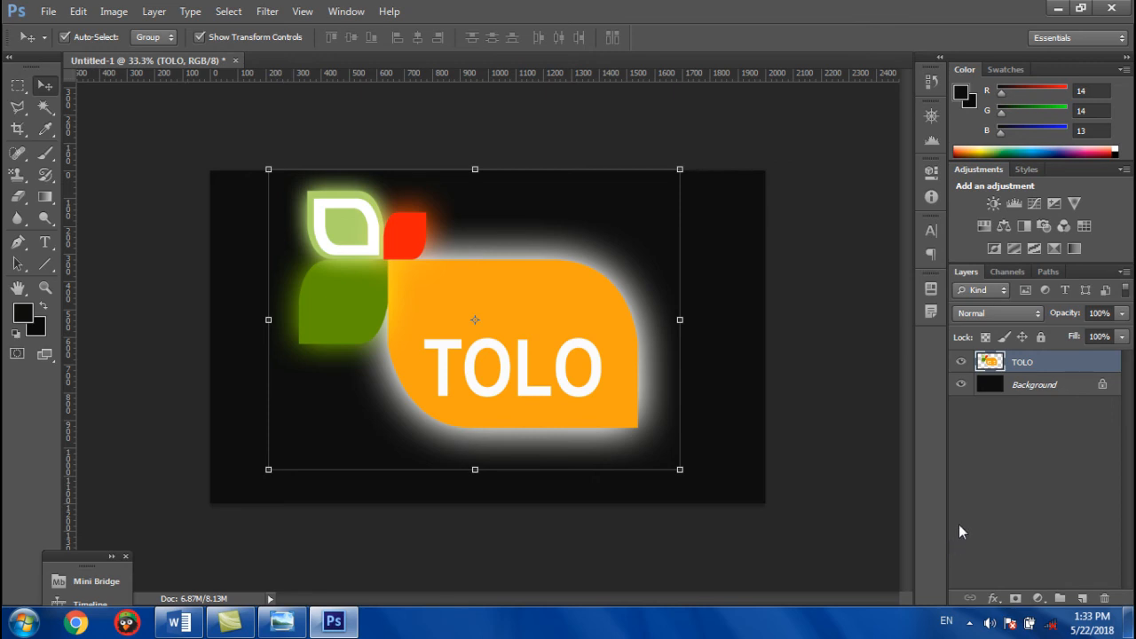
- Duplicate the merged logo, shrink the copy to a small thumbnail, and place it in the canvas's upper-left corner
{"action": "left_click_drag", "start_coordinate": [721, 381], "coordinate": [537, 308]}
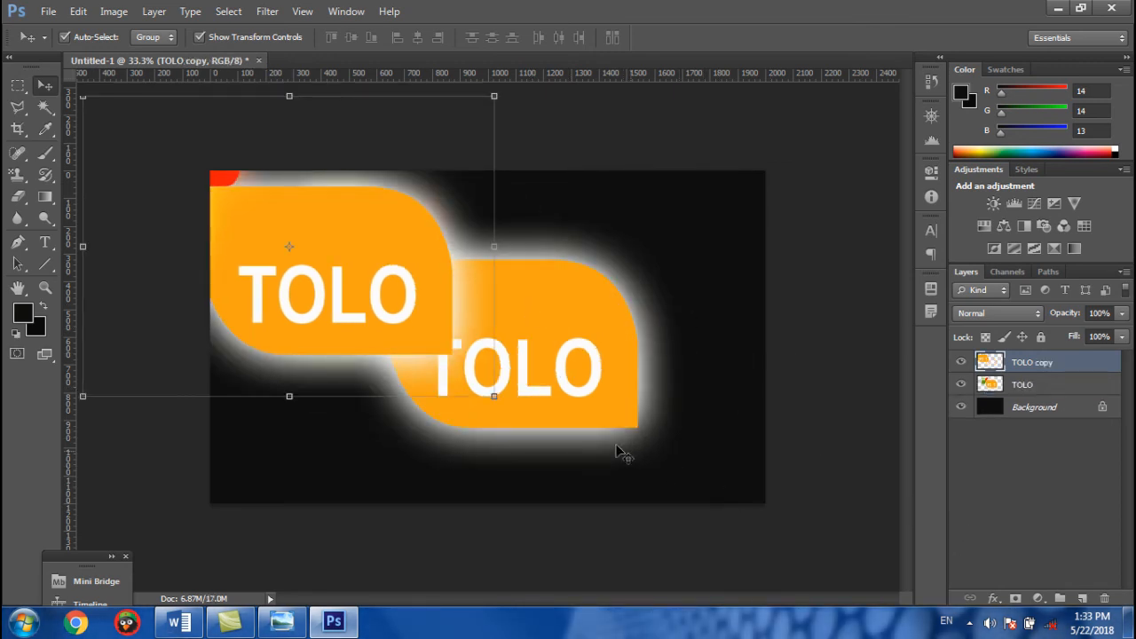
{"action": "key", "text": "ctrl+z"}
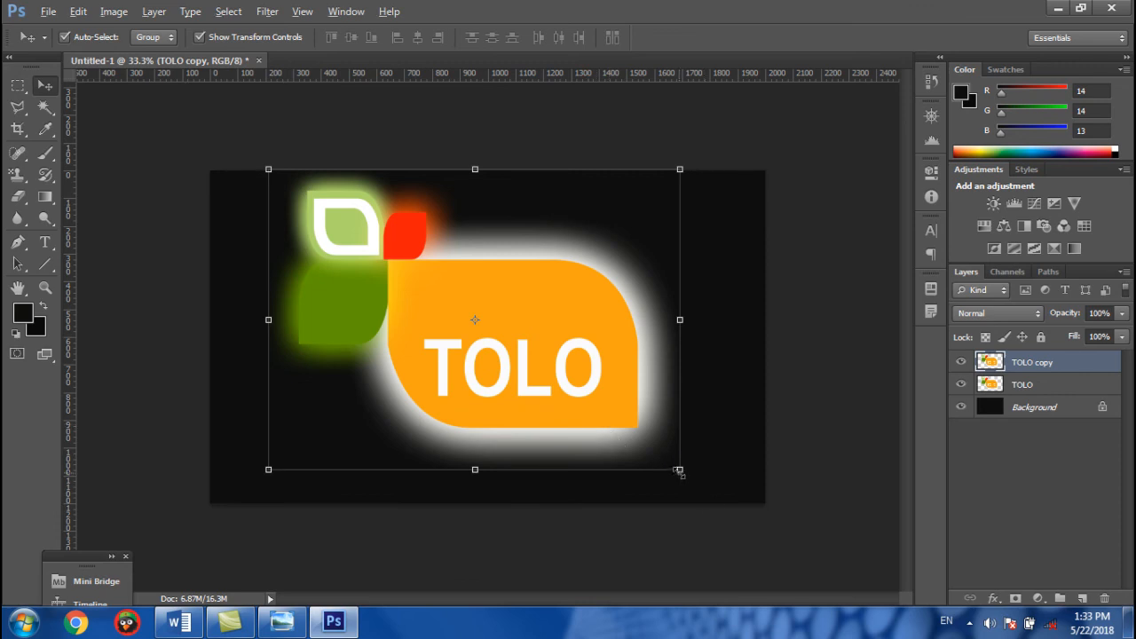
{"action": "left_click_drag", "start_coordinate": [679, 472], "coordinate": [543, 385]}
{"action": "left_click", "coordinate": [840, 37]}
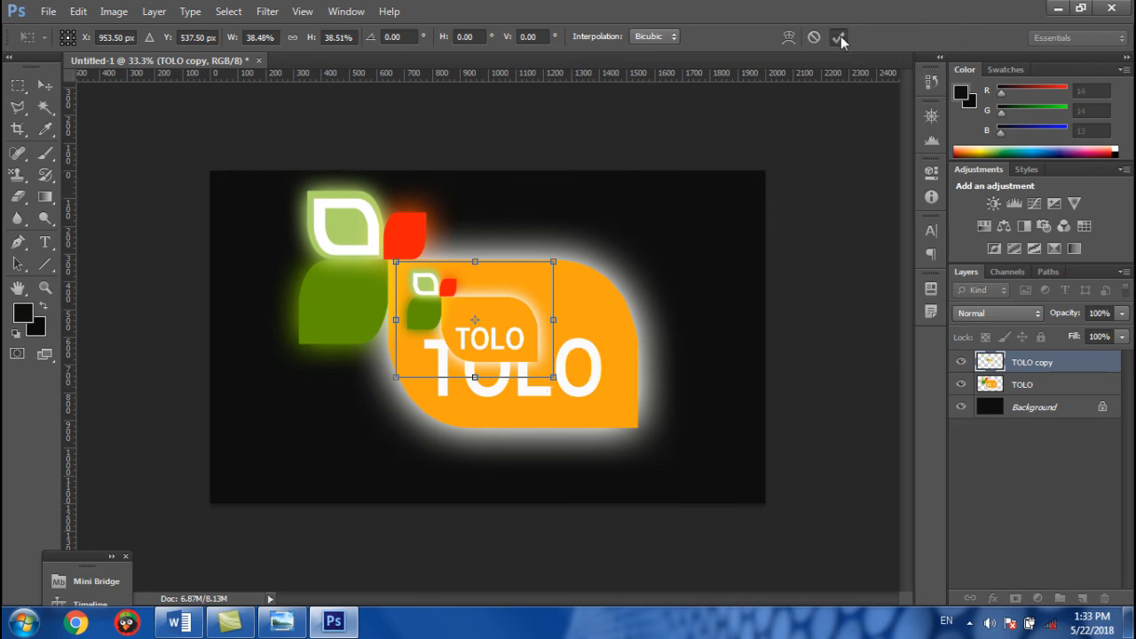
{"action": "left_click_drag", "start_coordinate": [507, 311], "coordinate": [300, 238]}
{"action": "left_click_drag", "start_coordinate": [341, 282], "coordinate": [277, 207]}
{"action": "left_click", "coordinate": [836, 38]}
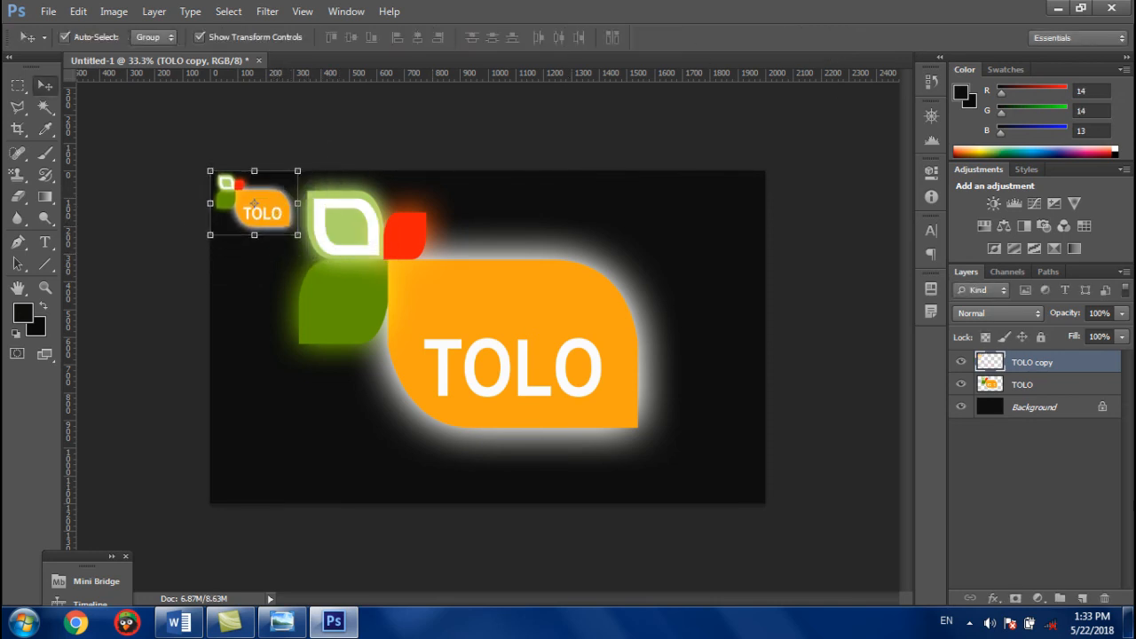
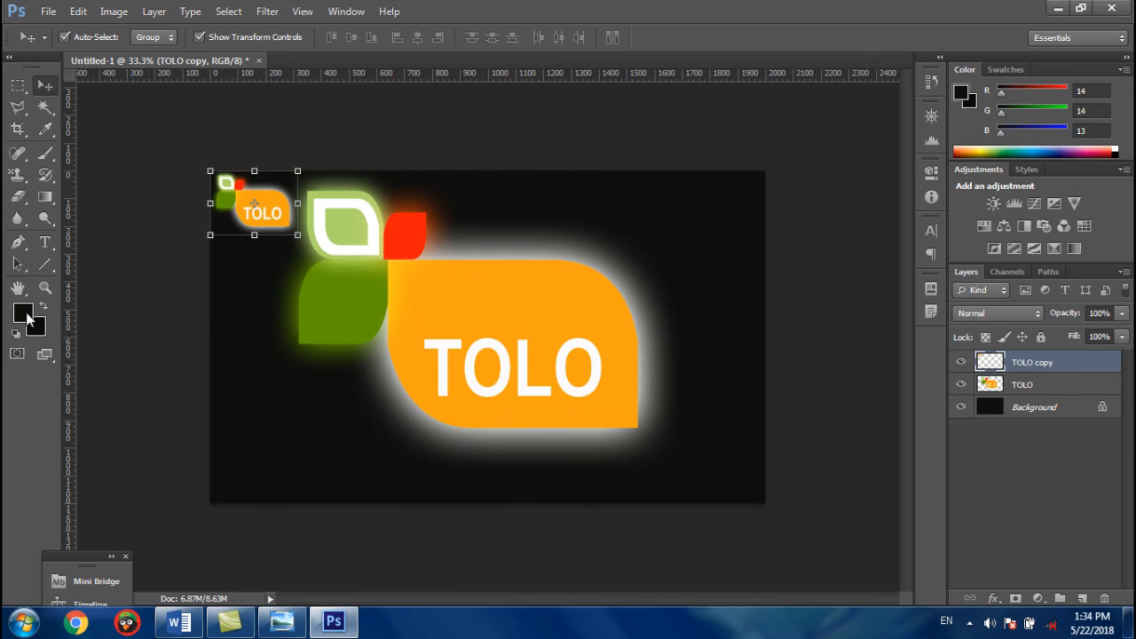
- Start a text line on the dark area below the logo and set its text color to white
{"action": "left_click", "coordinate": [377, 478]}
{"action": "left_click", "coordinate": [534, 38]}
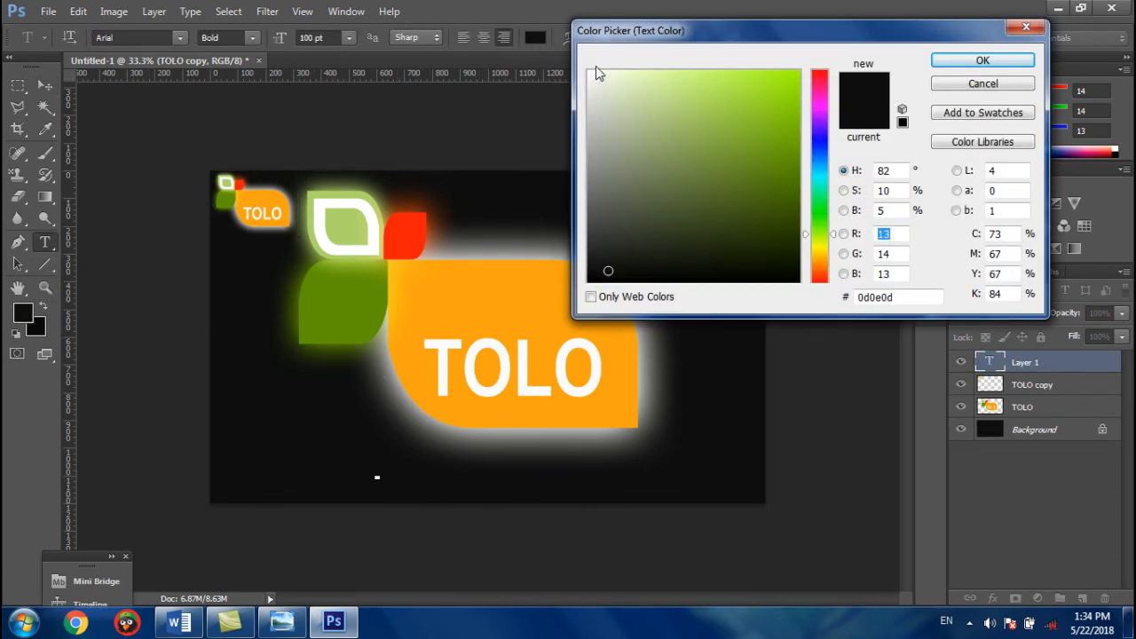
{"action": "left_click", "coordinate": [590, 71]}
{"action": "left_click", "coordinate": [949, 61]}
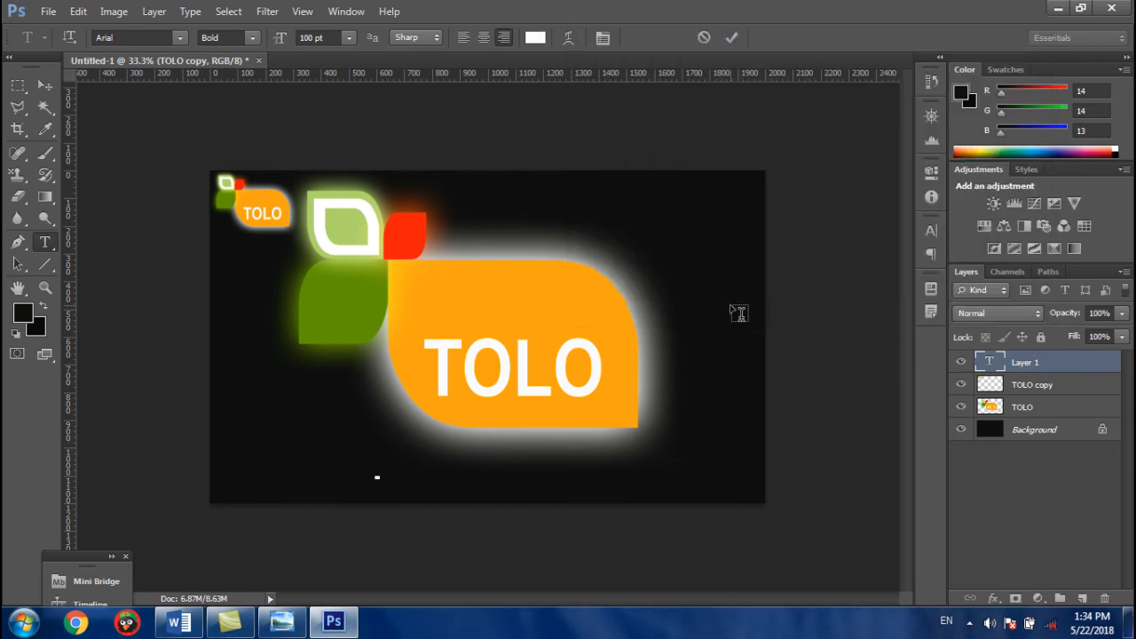
{"action": "type", "text": "dESI"}
{"action": "key", "text": "BackSpace"}
{"action": "key", "text": "BackSpace"}
{"action": "key", "text": "BackSpace"}
{"action": "key", "text": "BackSpace"}
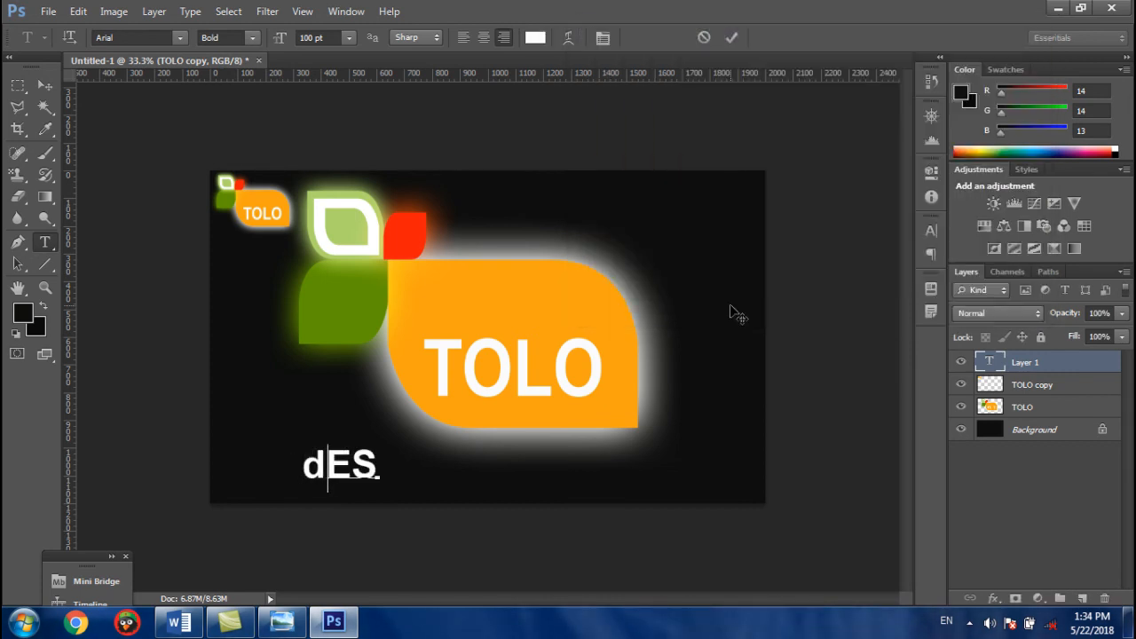
- Enter the credit line "Designed by:" followed by the designer's full name and commit the text
{"action": "type", "text": "Desi"}
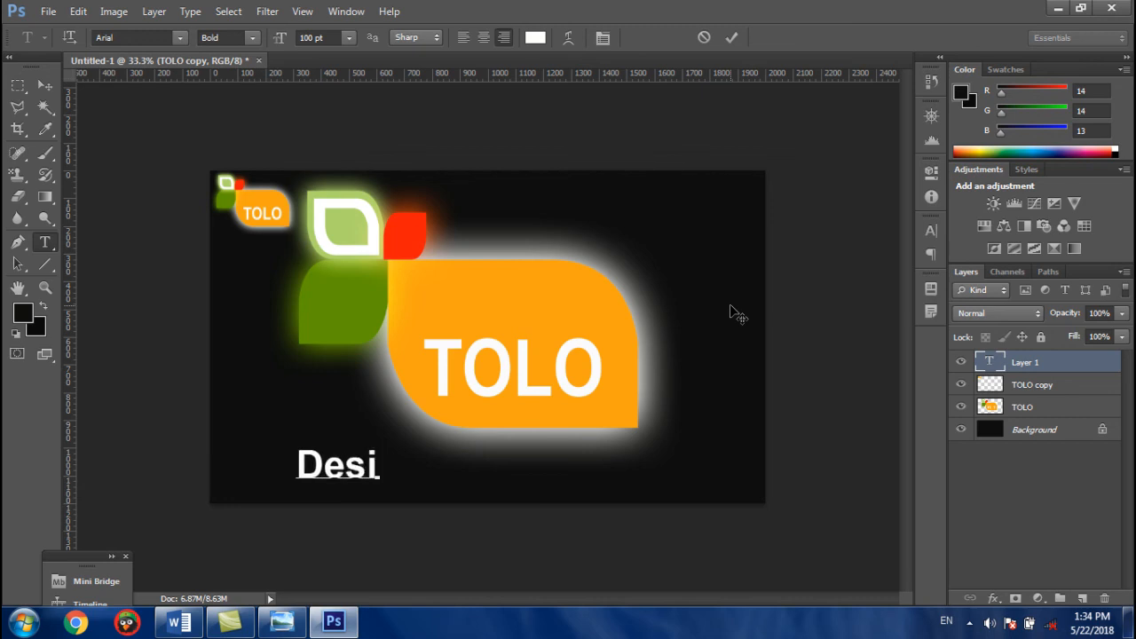
{"action": "type", "text": "gned by"}
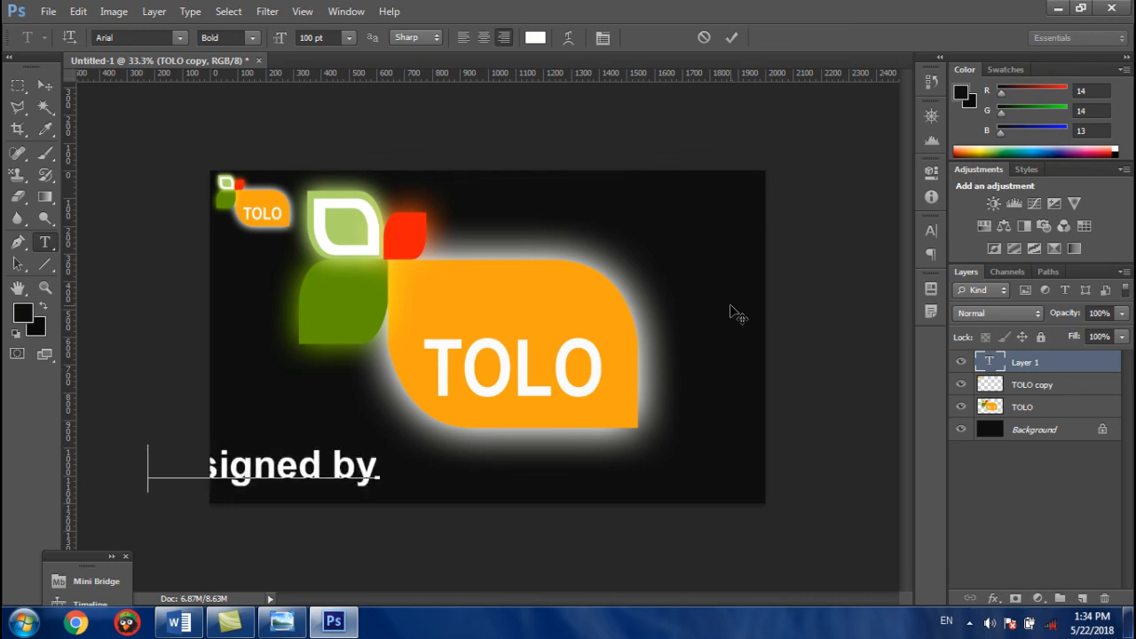
{"action": "type", "text": ": Shah"}
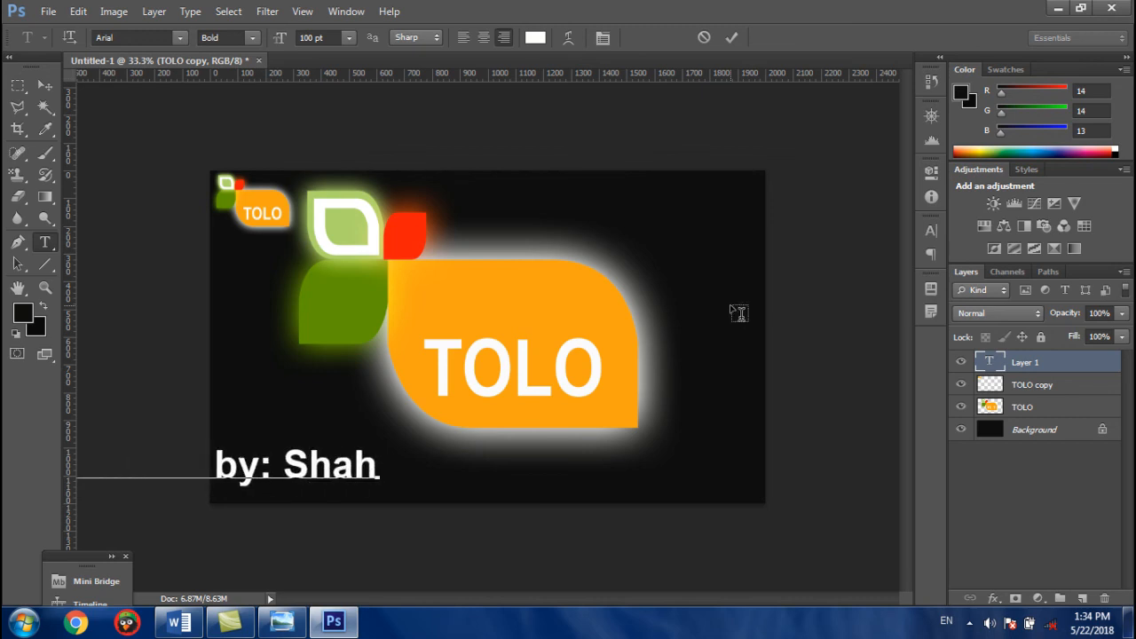
{"action": "type", "text": " Mohammad M"}
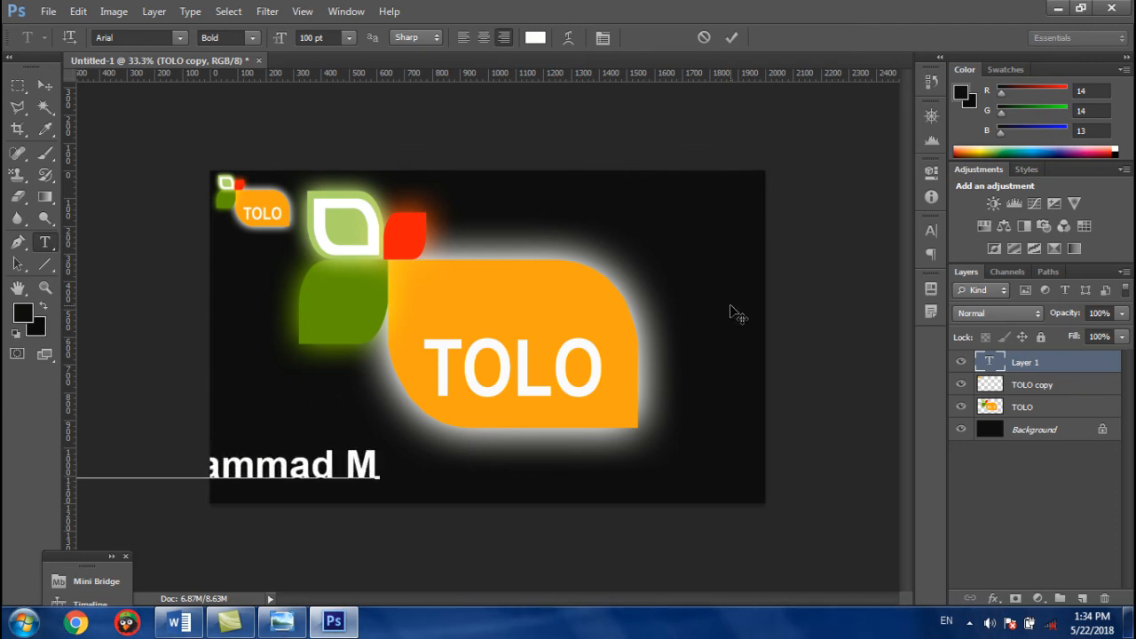
{"action": "type", "text": "alyarzoy"}
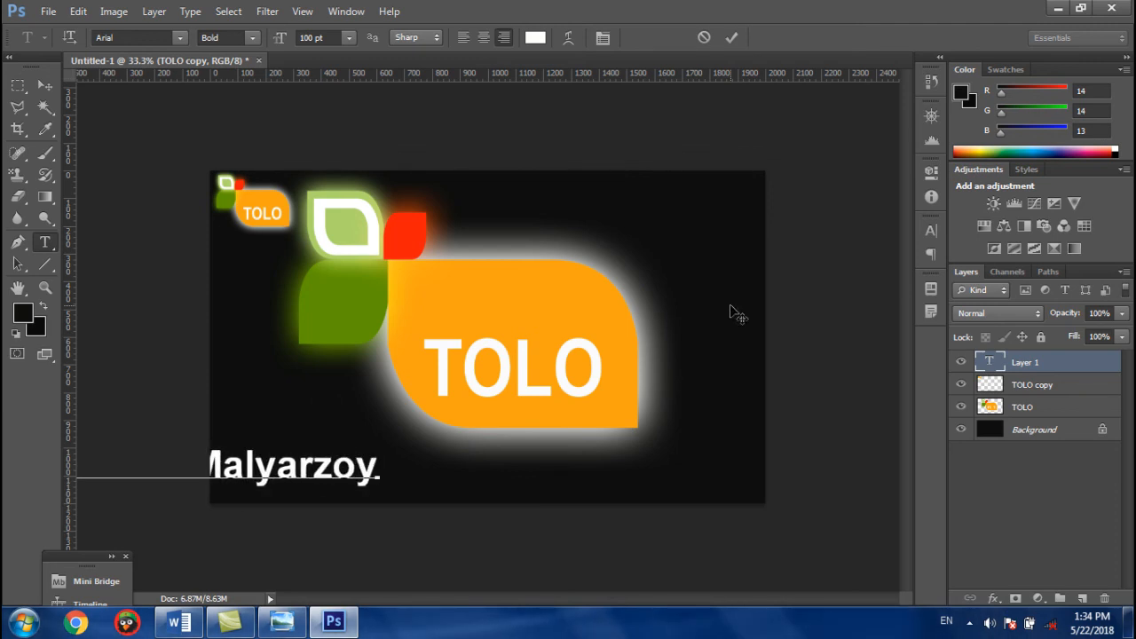
{"action": "left_click", "coordinate": [737, 37]}
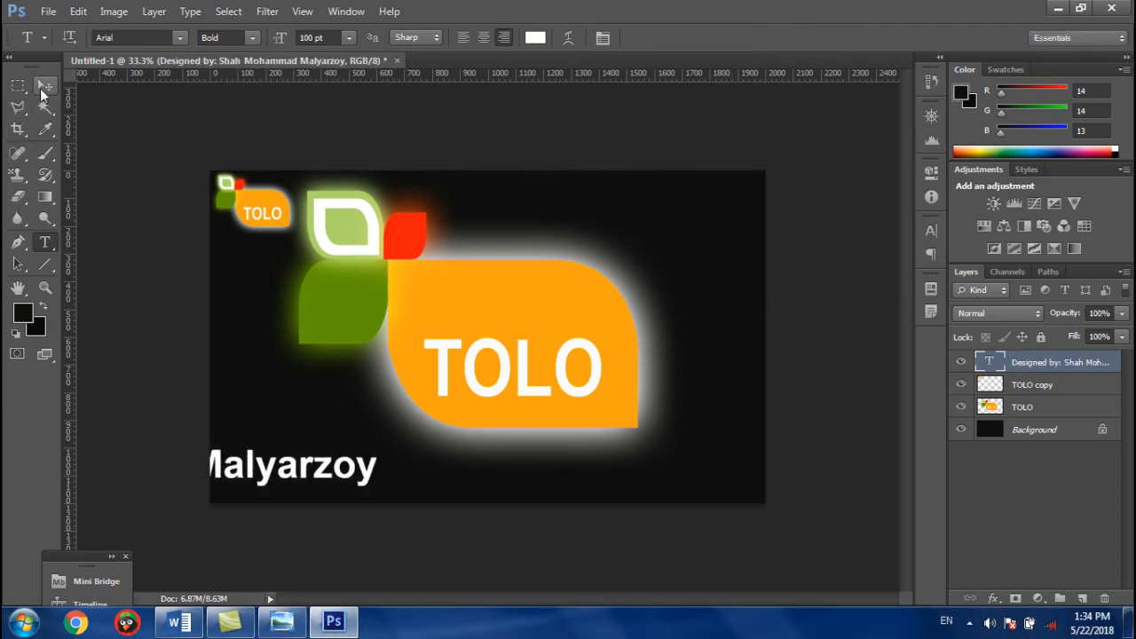
- Scale the credit text to about 42.5% and position it beneath the logo near the canvas's lower edge
{"action": "left_click", "coordinate": [40, 88]}
{"action": "left_click_drag", "start_coordinate": [293, 470], "coordinate": [680, 470]}
{"action": "left_click_drag", "start_coordinate": [769, 494], "coordinate": [544, 491]}
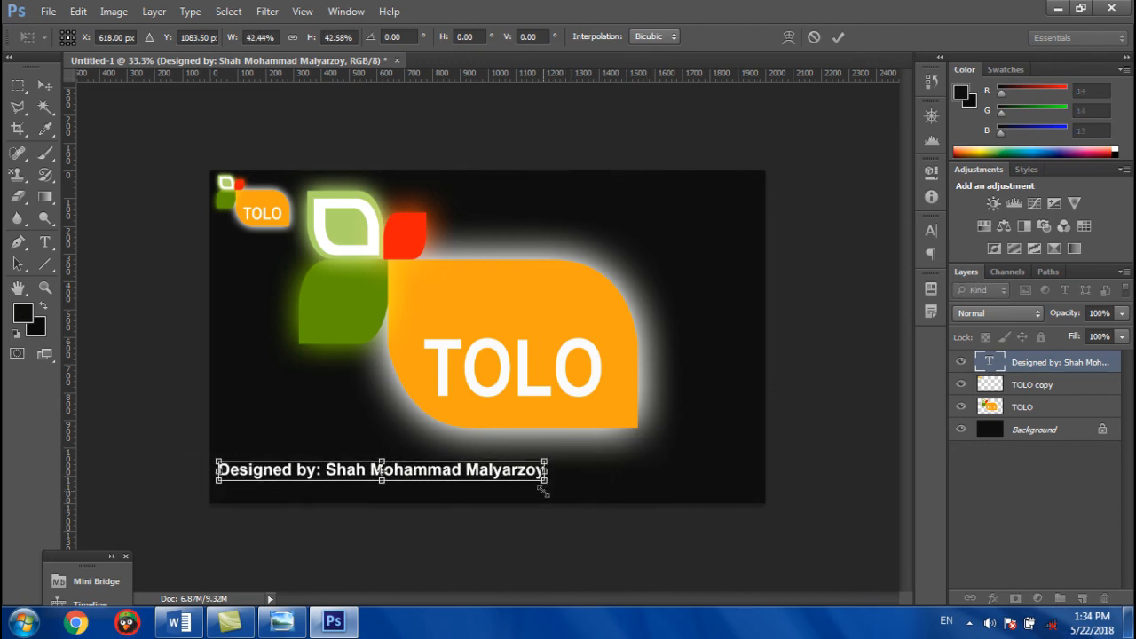
{"action": "left_click_drag", "start_coordinate": [479, 478], "coordinate": [617, 484]}
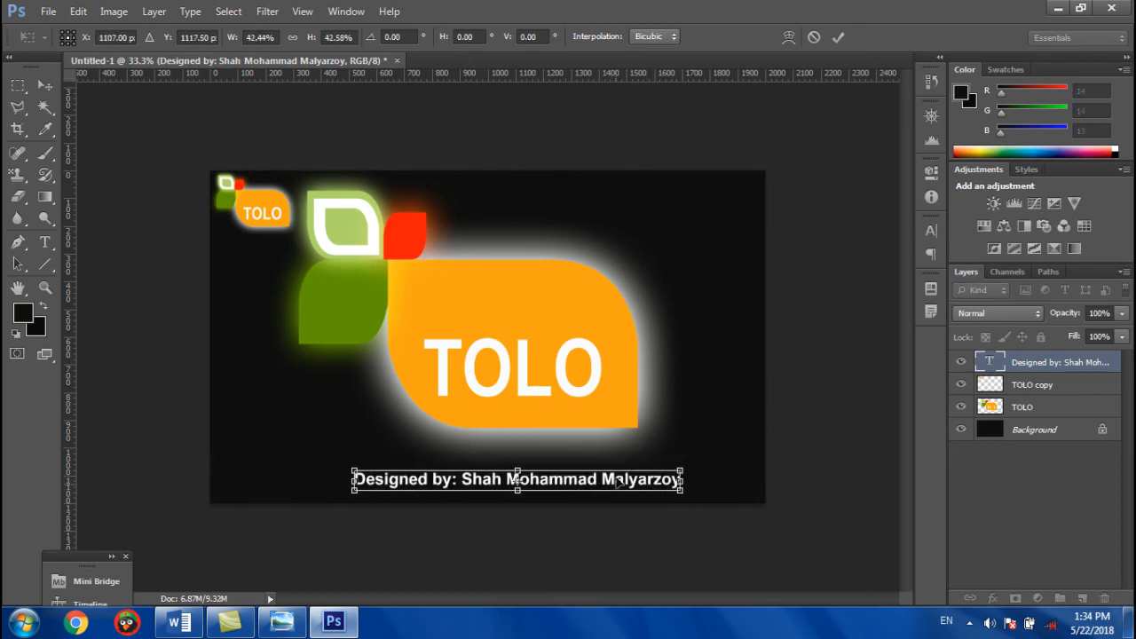
{"action": "left_click", "coordinate": [837, 36]}
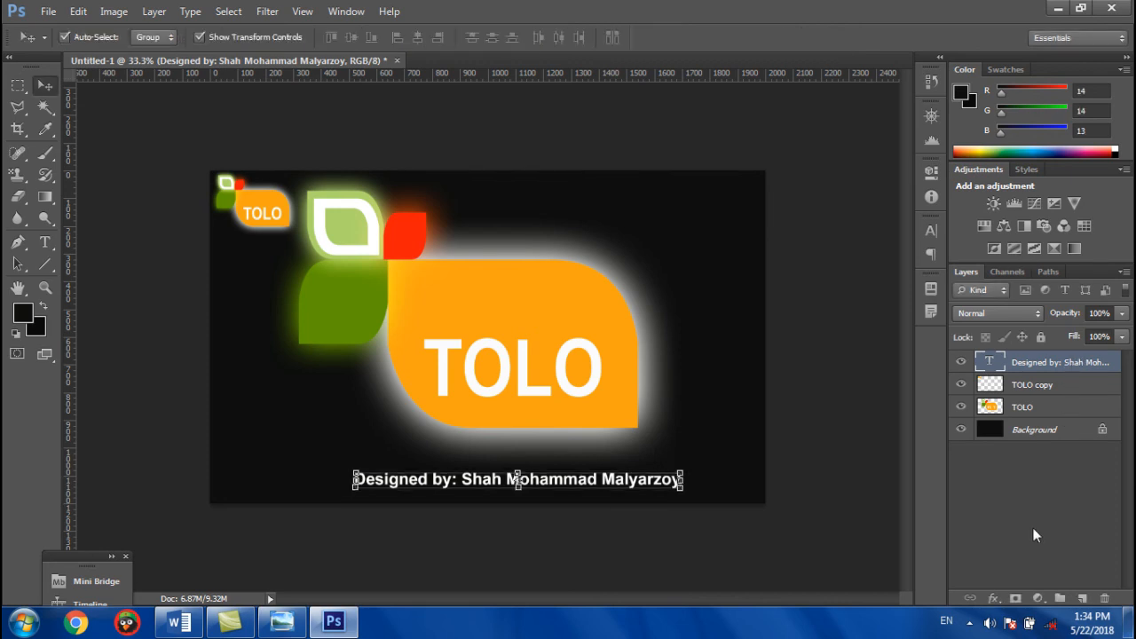
- Add an Outer Glow to the credit text with color fafaef and a size of about 65 px
{"action": "left_click", "coordinate": [995, 599]}
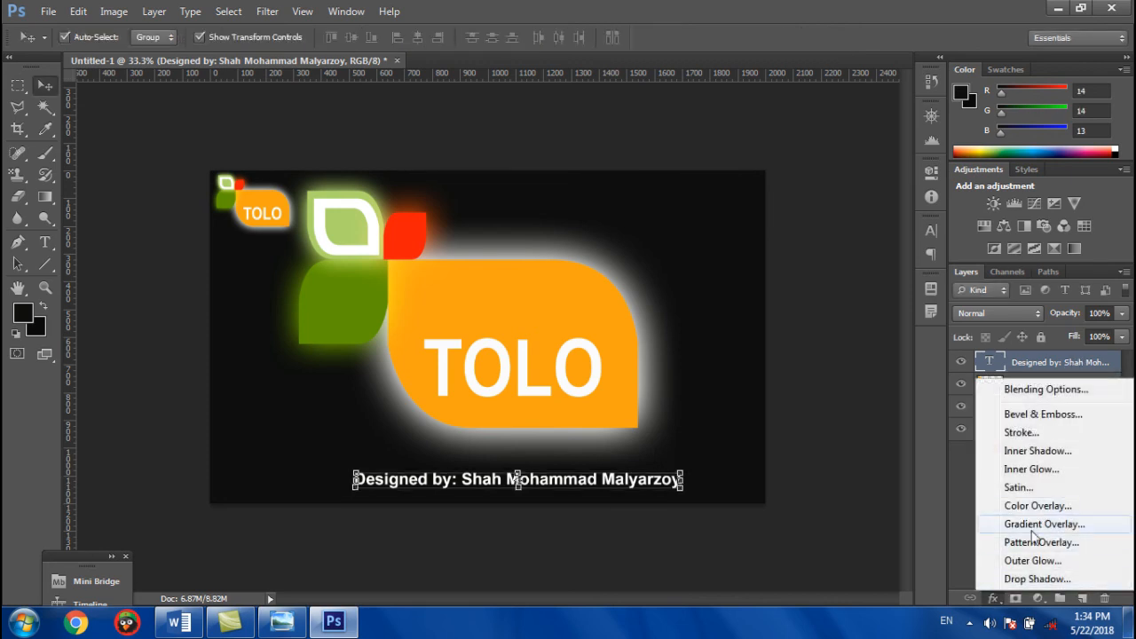
{"action": "left_click", "coordinate": [1032, 560]}
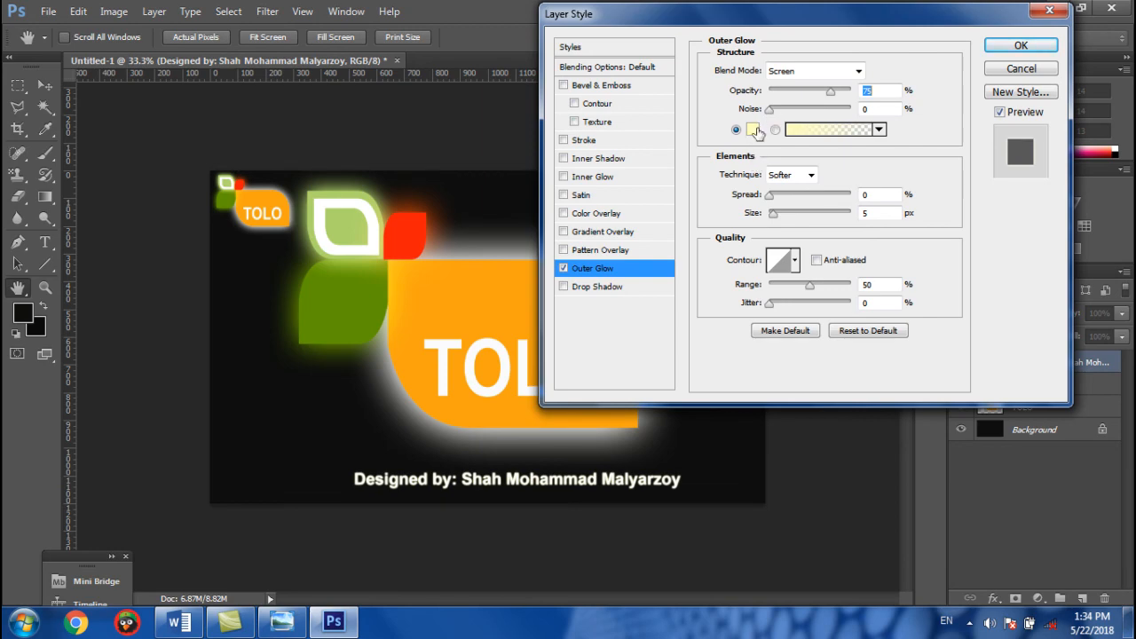
{"action": "left_click", "coordinate": [754, 131]}
{"action": "left_click", "coordinate": [596, 74]}
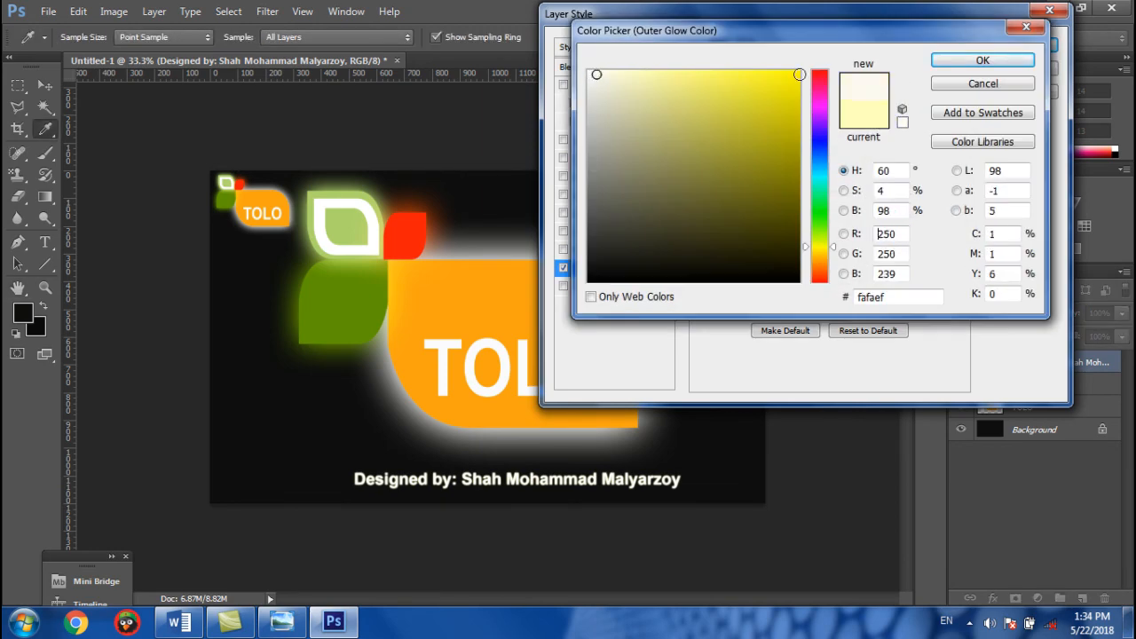
{"action": "left_click", "coordinate": [968, 60]}
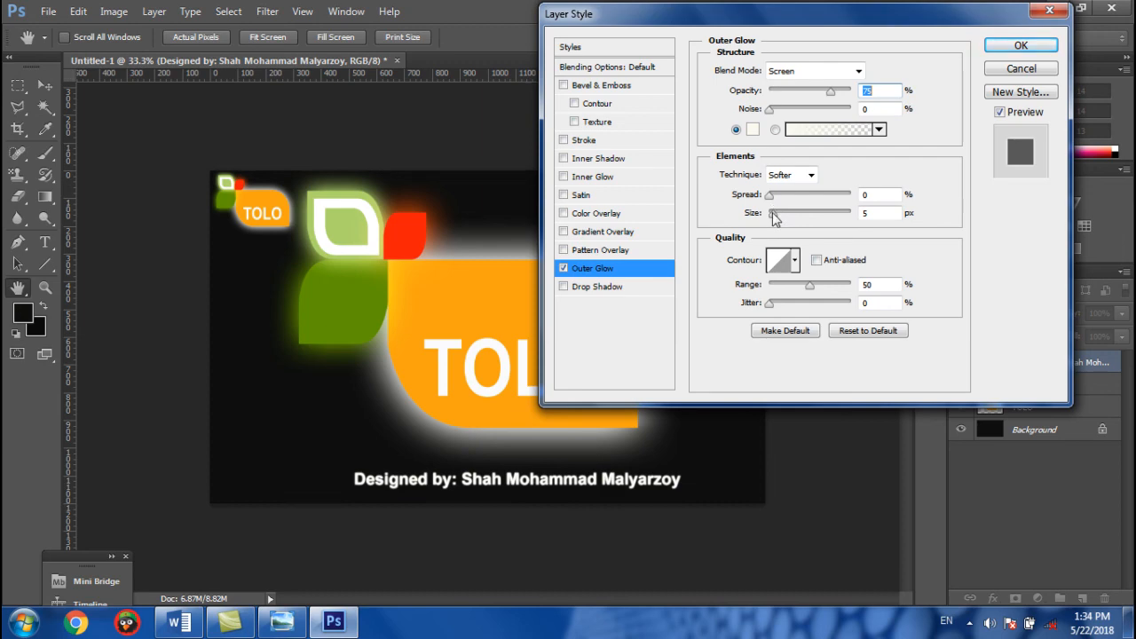
{"action": "left_click_drag", "start_coordinate": [774, 219], "coordinate": [797, 218]}
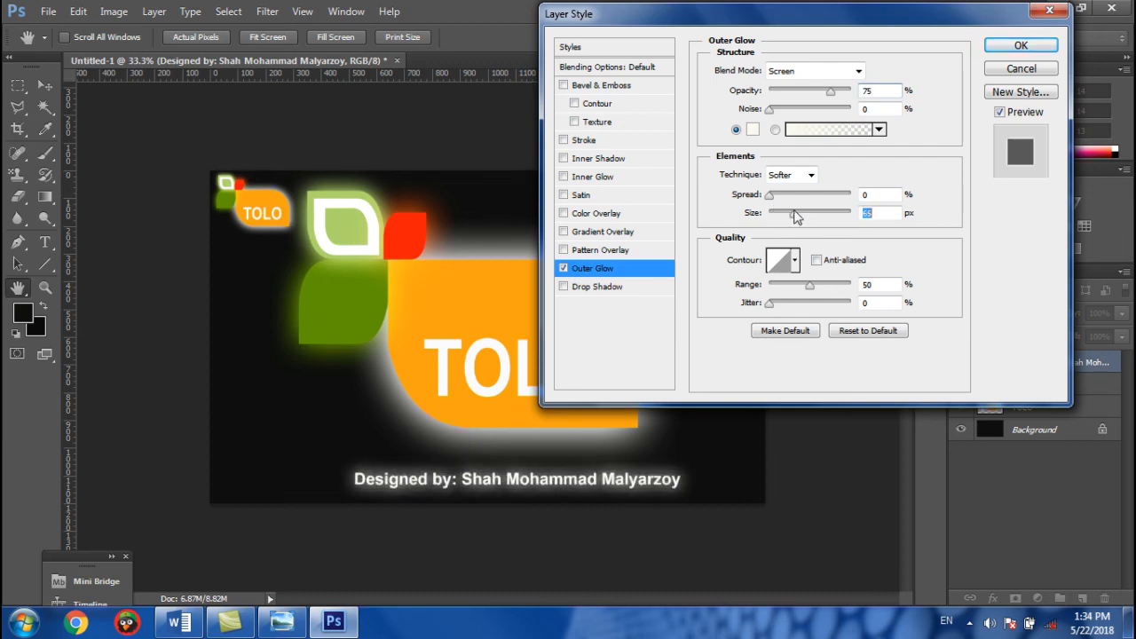
{"action": "left_click", "coordinate": [1021, 46]}
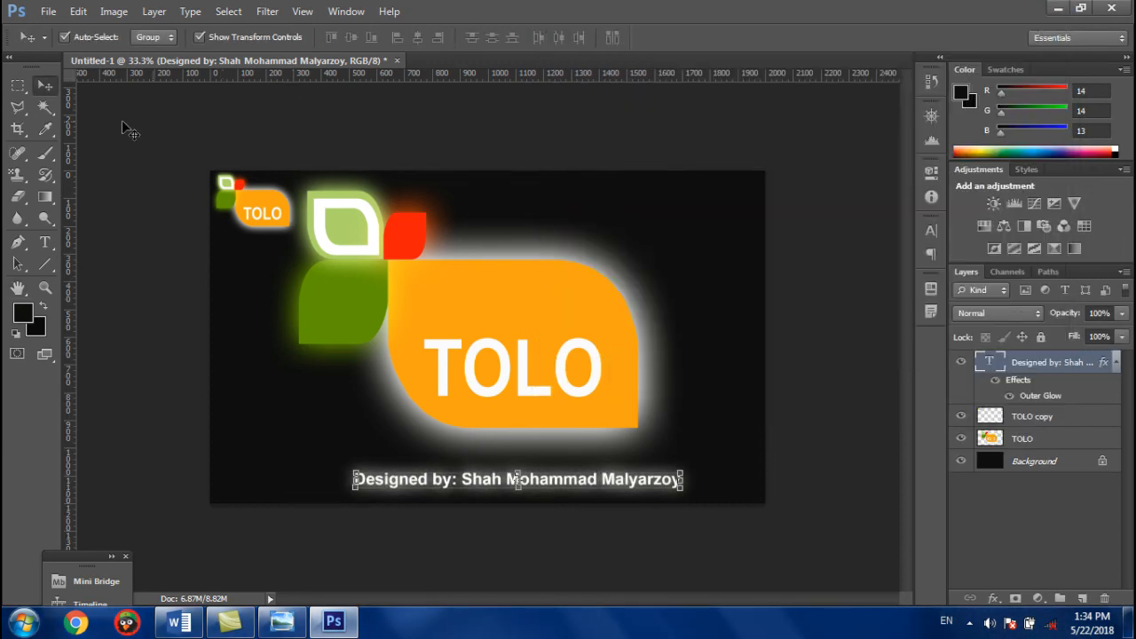
- Try several hues for the credit text and set its color to the pale pink f3e1ee
{"action": "left_click", "coordinate": [45, 242]}
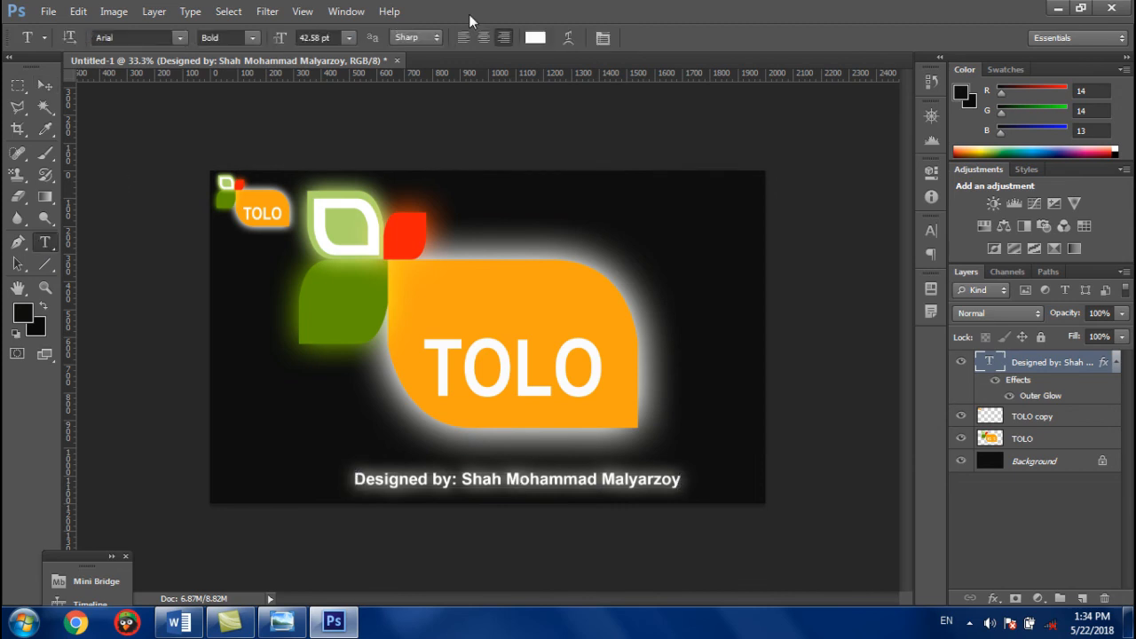
{"action": "left_click", "coordinate": [535, 38]}
{"action": "left_click_drag", "start_coordinate": [621, 117], "coordinate": [758, 96]}
{"action": "left_click_drag", "start_coordinate": [761, 144], "coordinate": [764, 221]}
{"action": "left_click", "coordinate": [811, 240]}
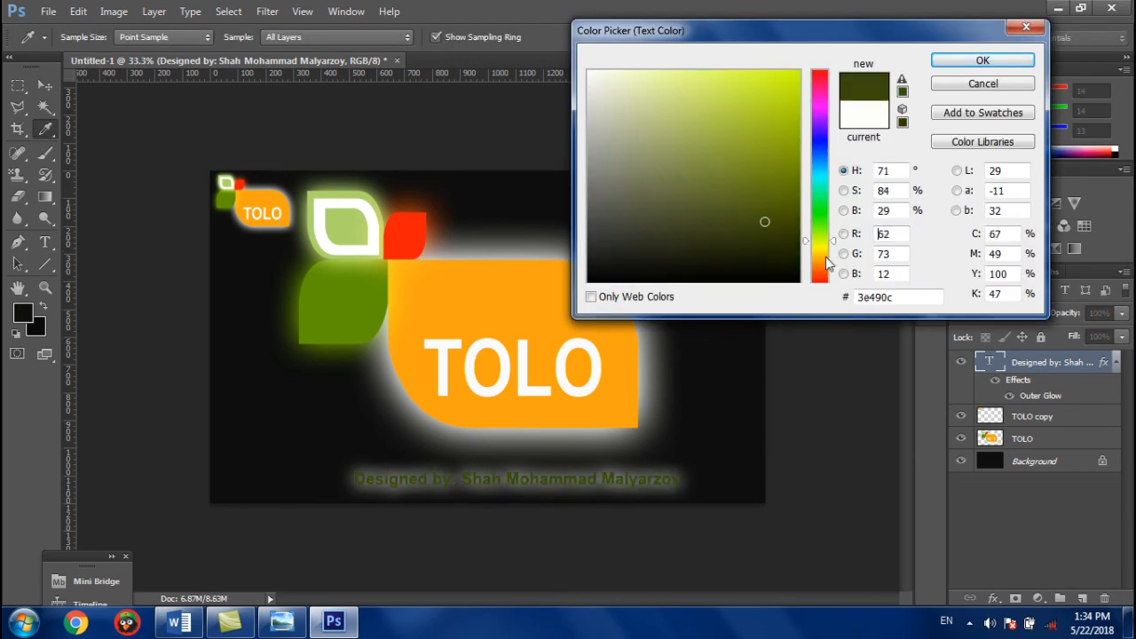
{"action": "left_click", "coordinate": [810, 274]}
{"action": "mouse_move", "coordinate": [811, 275]}
{"action": "left_mouse_down"}
{"action": "mouse_move", "coordinate": [812, 94]}
{"action": "mouse_move", "coordinate": [771, 162]}
{"action": "mouse_move", "coordinate": [784, 243]}
{"action": "mouse_move", "coordinate": [628, 125]}
{"action": "left_mouse_up"}
{"action": "left_click", "coordinate": [787, 91]}
{"action": "mouse_move", "coordinate": [613, 84]}
{"action": "left_mouse_down"}
{"action": "mouse_move", "coordinate": [588, 76]}
{"action": "mouse_move", "coordinate": [603, 80]}
{"action": "left_mouse_up"}
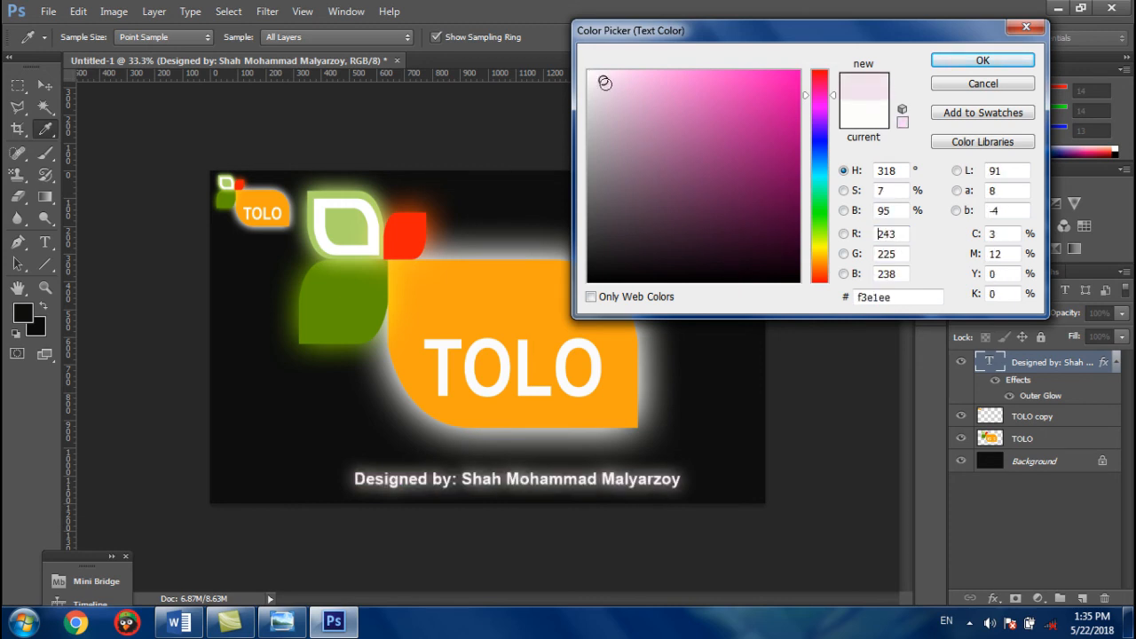
{"action": "left_click", "coordinate": [943, 60]}
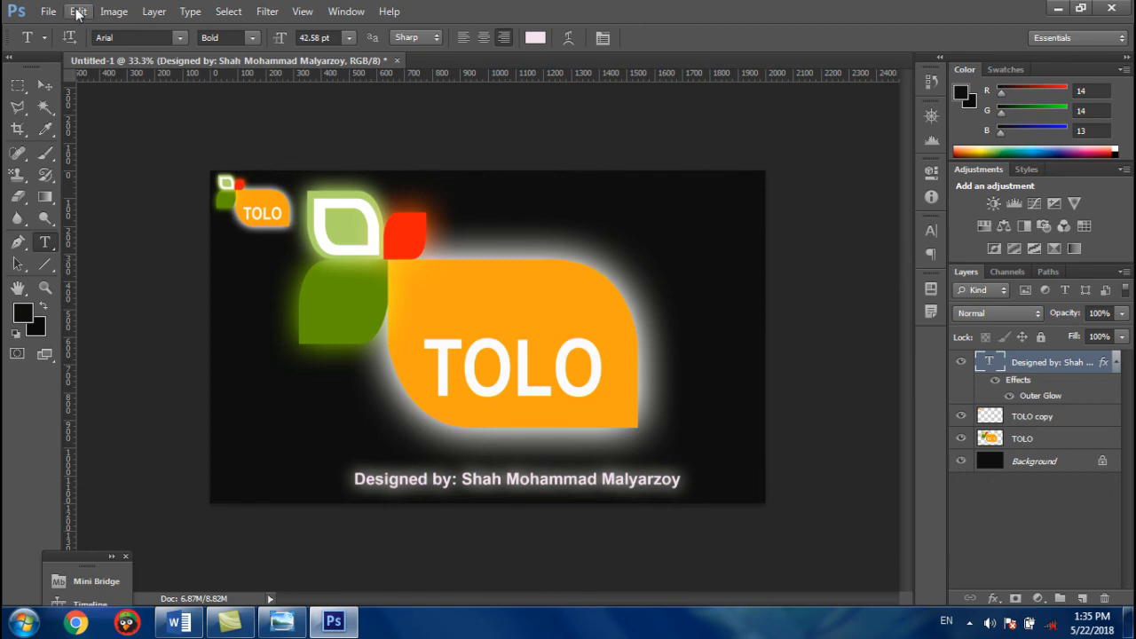
- Save a JPEG copy of the artwork to the Desktop as "Tolo Logo" with quality 7 and the Baseline ("Standard") format option
{"action": "left_click", "coordinate": [48, 11]}
{"action": "left_click", "coordinate": [95, 210]}
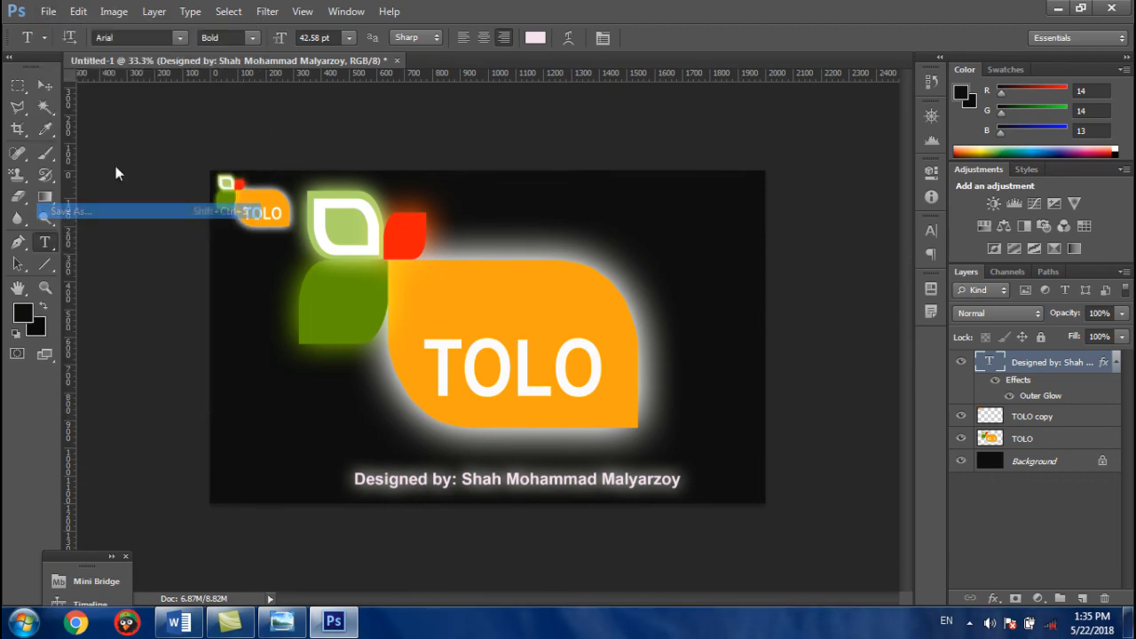
{"action": "left_click", "coordinate": [369, 191]}
{"action": "left_click", "coordinate": [566, 401]}
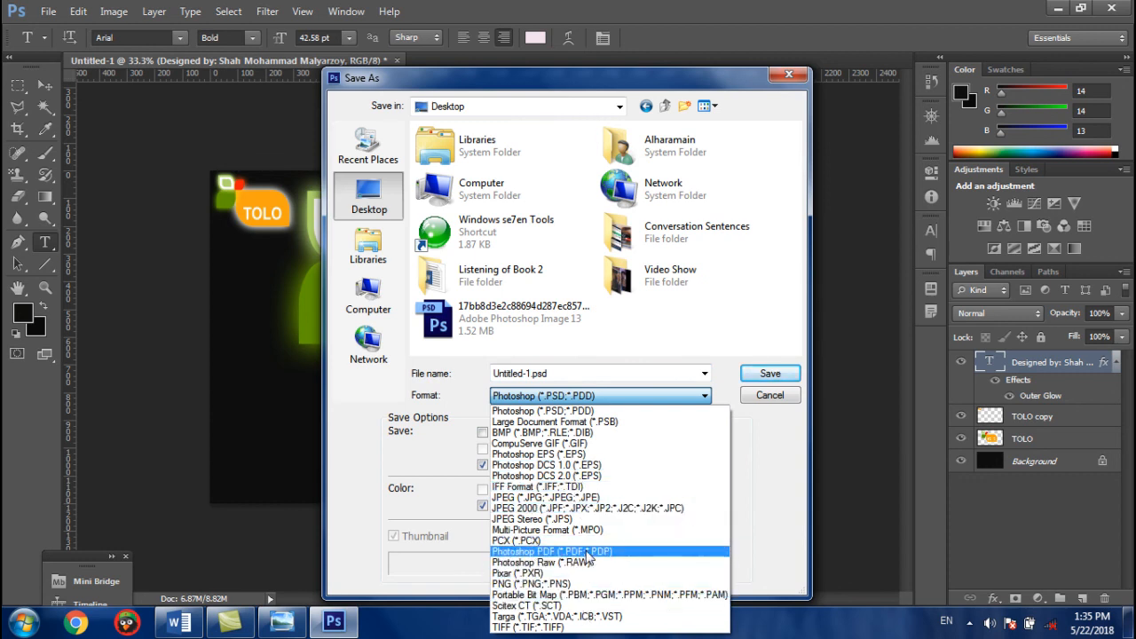
{"action": "left_click", "coordinate": [586, 497]}
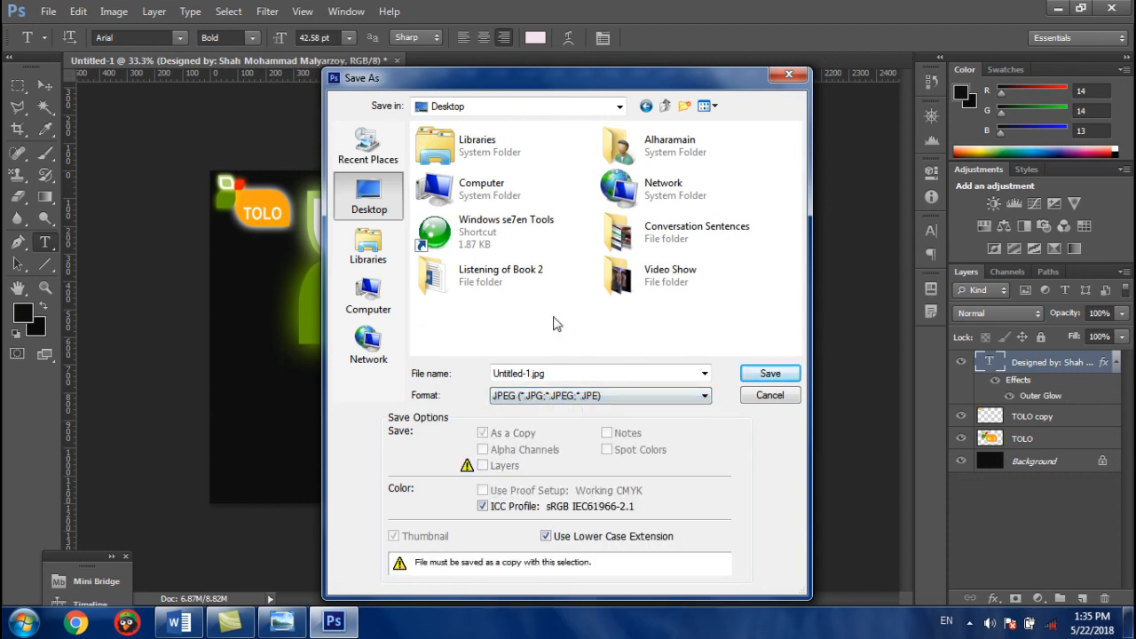
{"action": "left_click", "coordinate": [581, 373]}
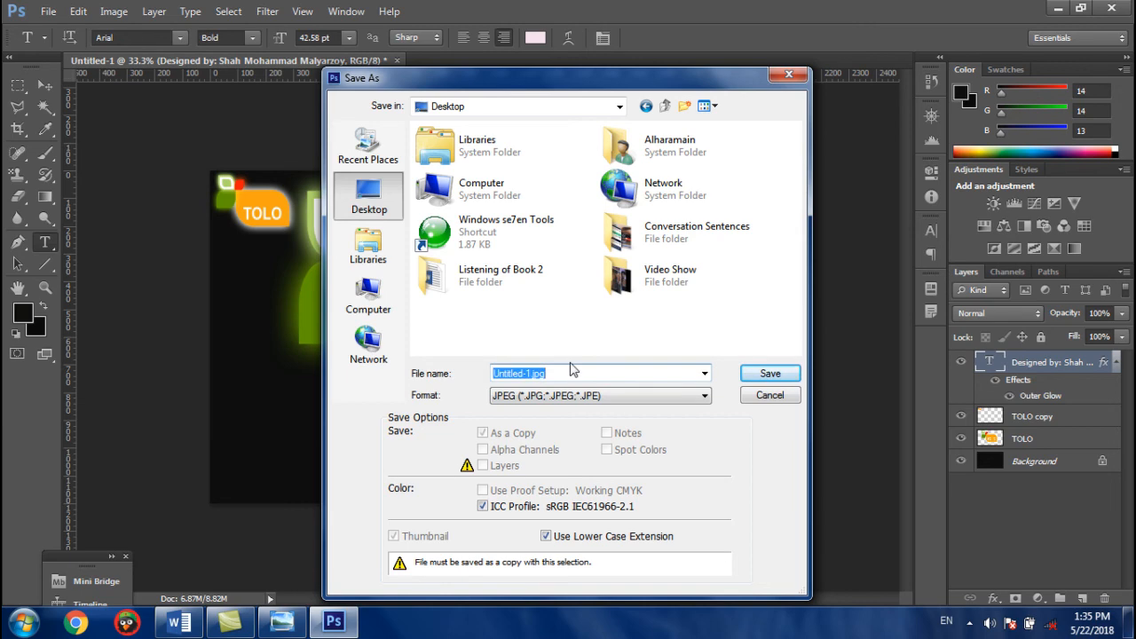
{"action": "type", "text": "Tolo Log"}
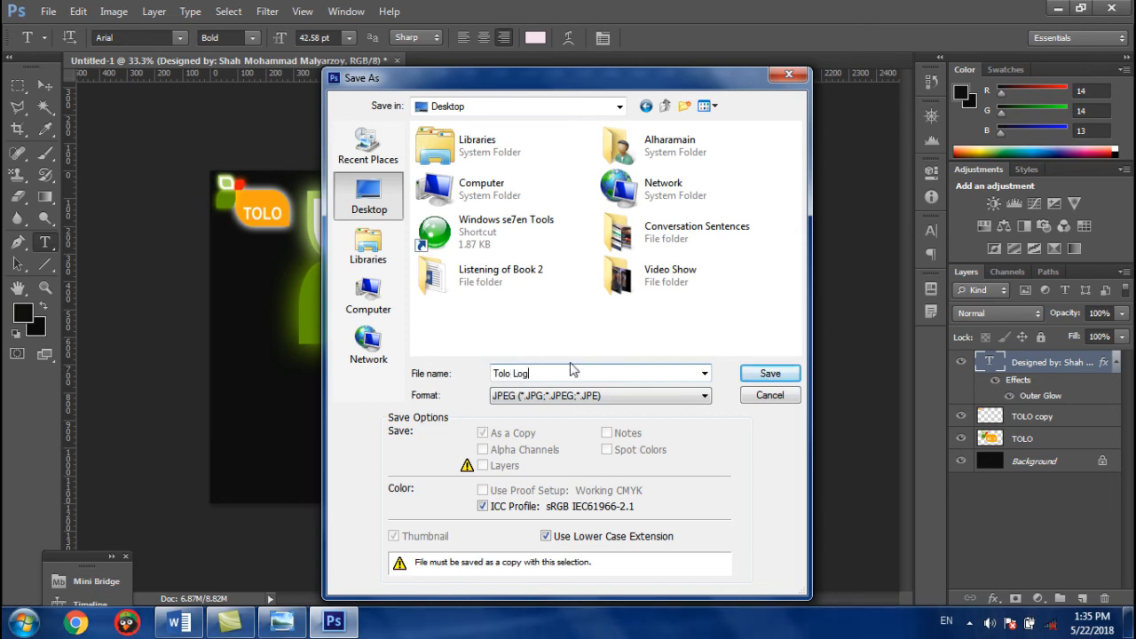
{"action": "type", "text": "o"}
{"action": "key", "text": "Return"}
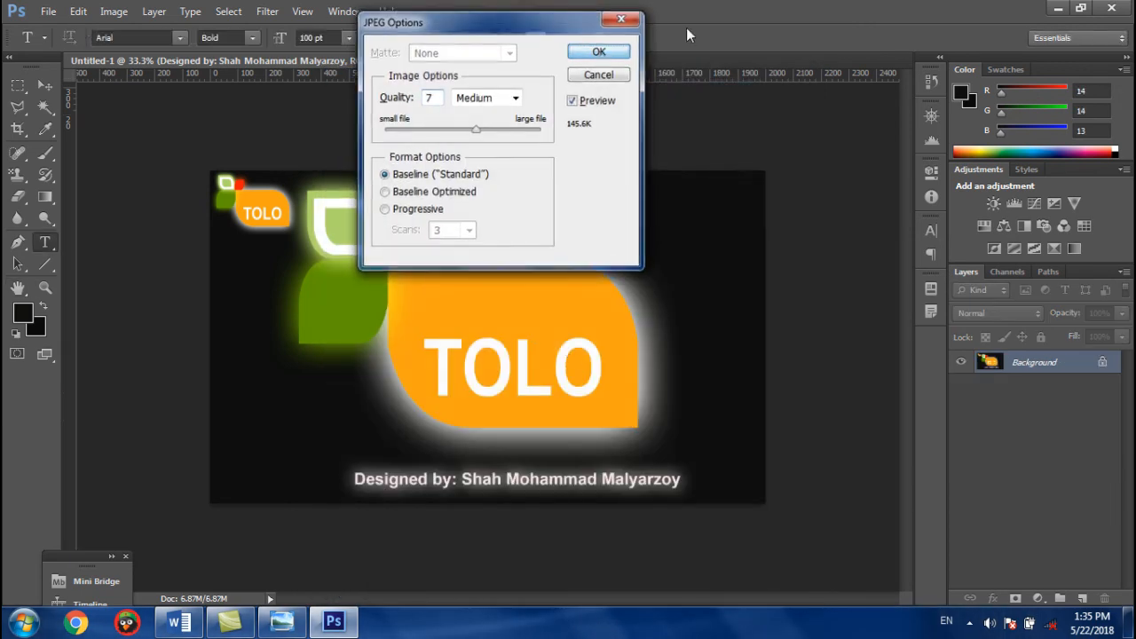
{"action": "key", "text": "Return"}
- Quit Photoshop, saving the layered document to the Desktop as Untitled-1.psd with Maximize Compatibility enabled
{"action": "key", "text": "ctrl+q"}
{"action": "left_click", "coordinate": [490, 243]}
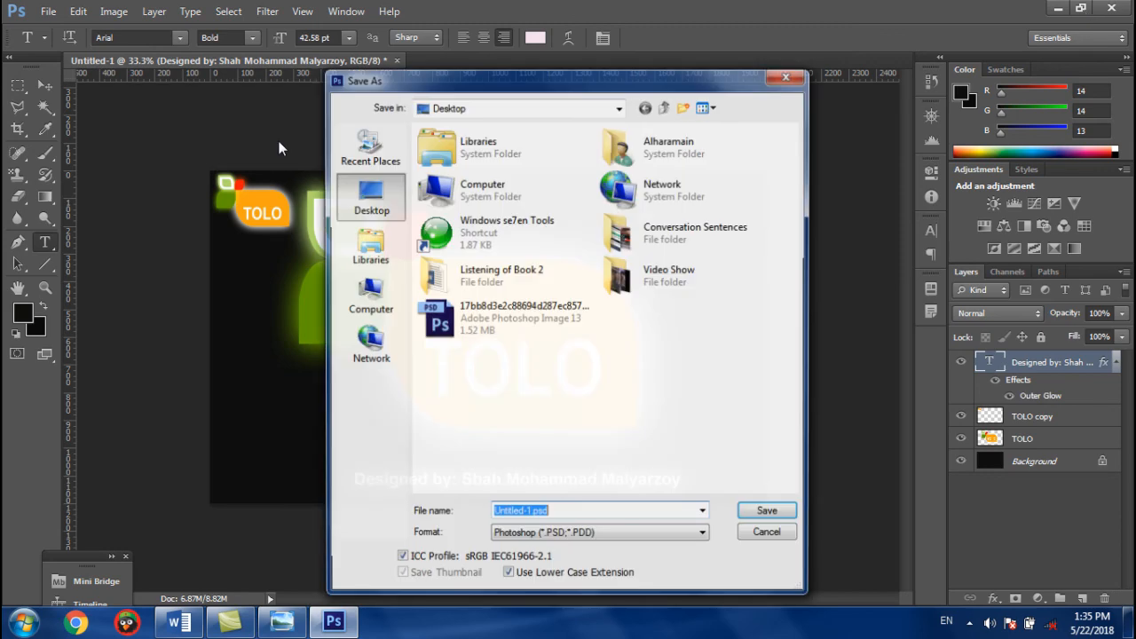
{"action": "left_click", "coordinate": [756, 514]}
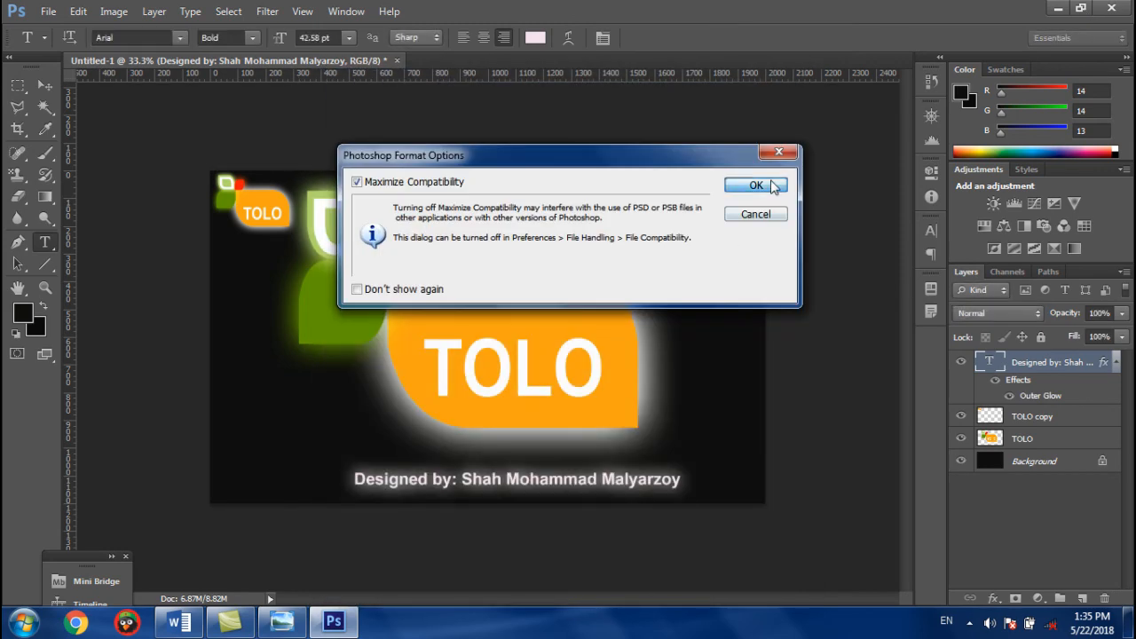
{"action": "left_click", "coordinate": [756, 184]}
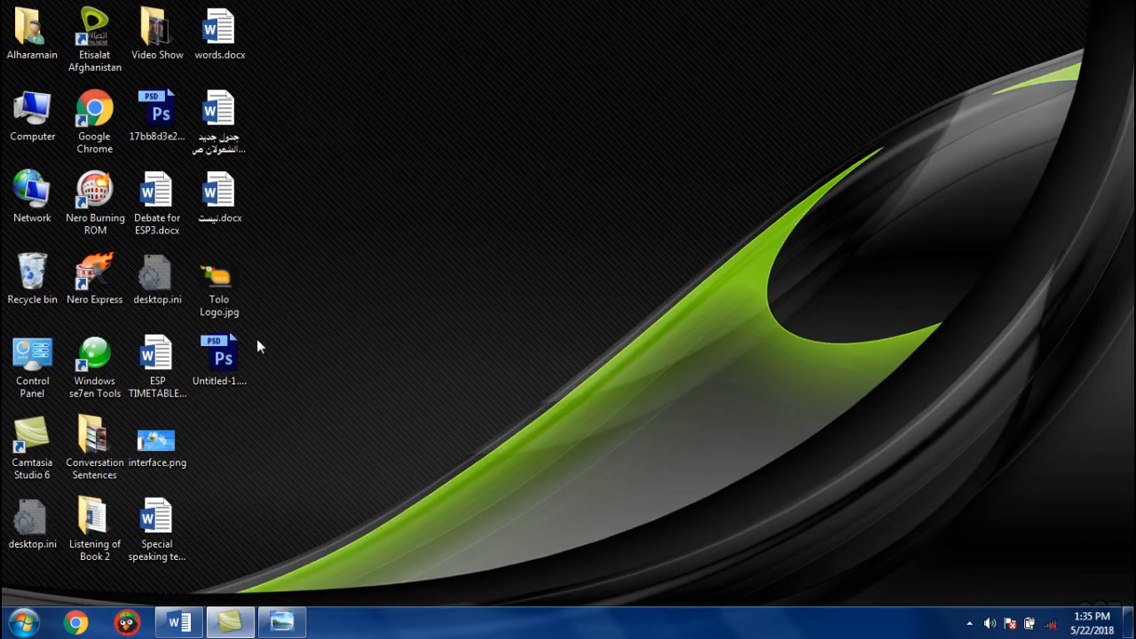
- Open the exported Tolo Logo.jpg from the desktop in Windows Photo Viewer to check the finished image
{"action": "double_click", "coordinate": [236, 296]}
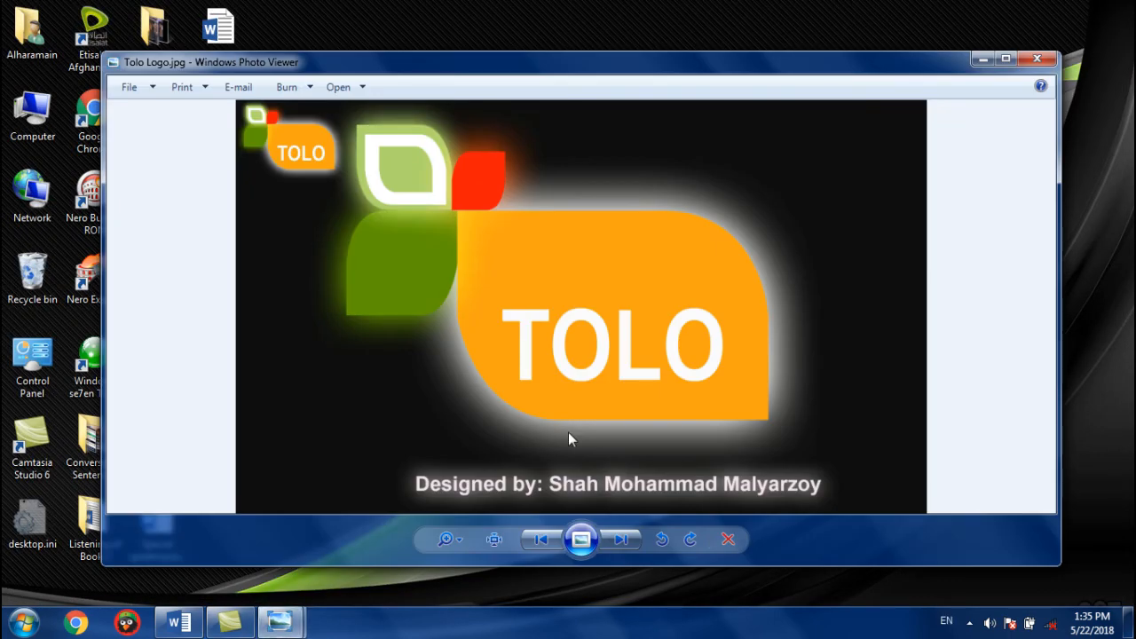